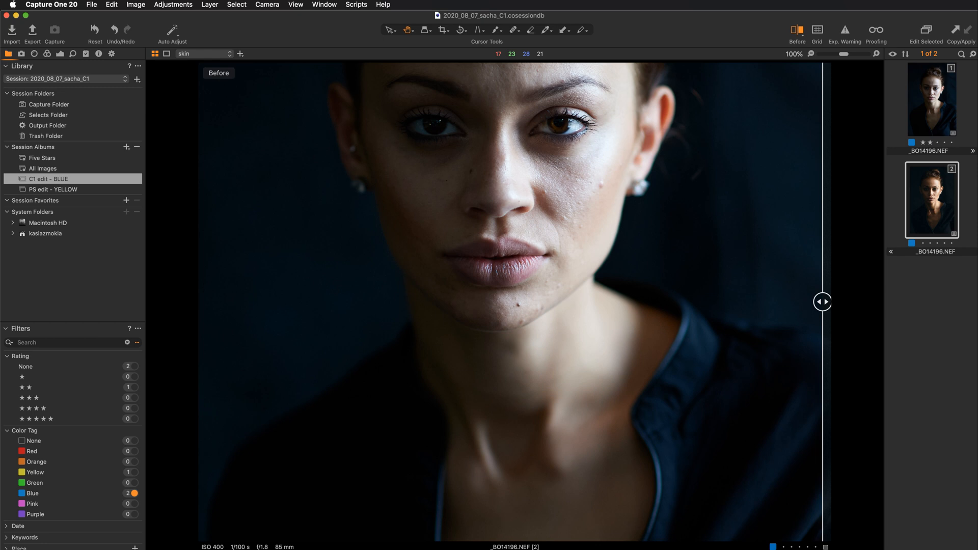
Sweep the before/after split across the whole portrait and back to compare the original with the edit
drag(823, 302, 212, 302)
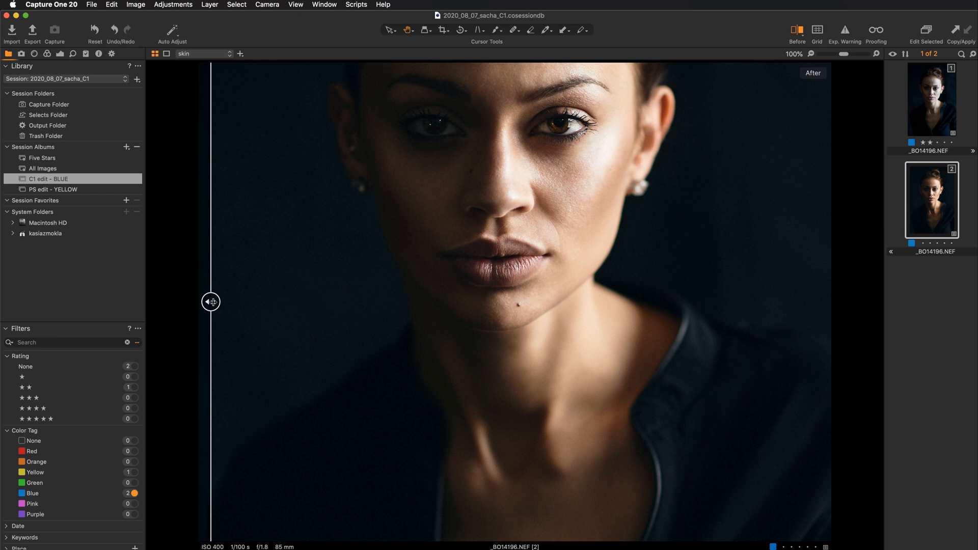
drag(213, 301, 817, 370)
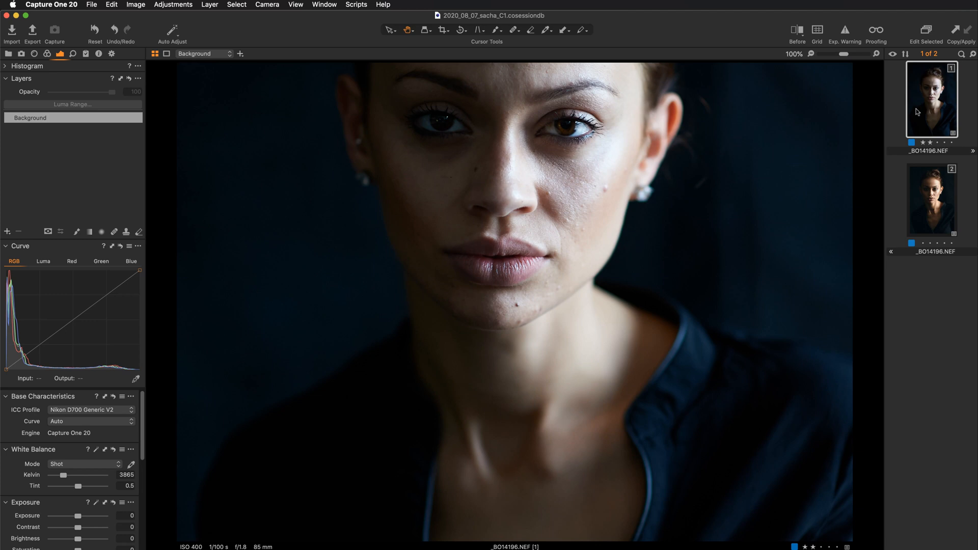
Inspect the masks and source points of Heal Layer 1 and Heal Layer 2 on the edited variant's face
click(936, 211)
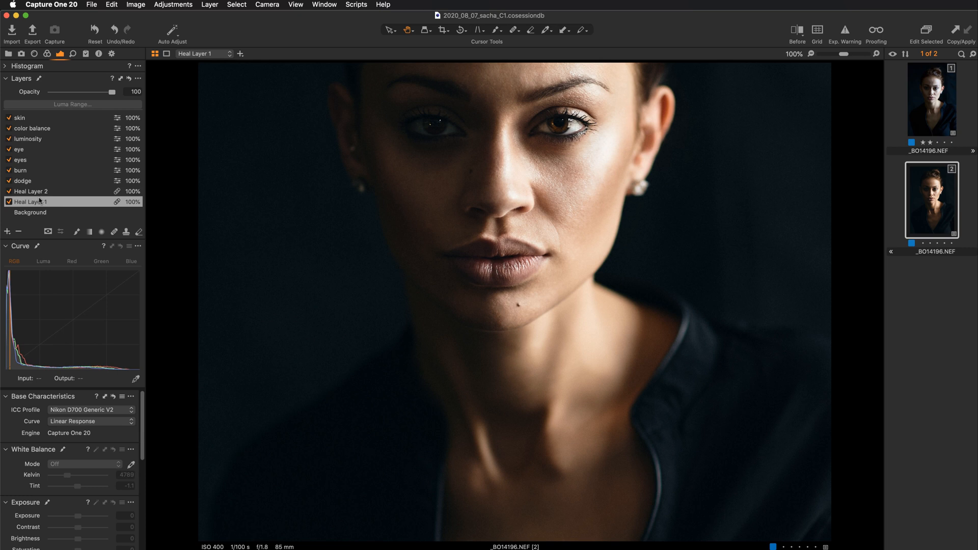
key(m)
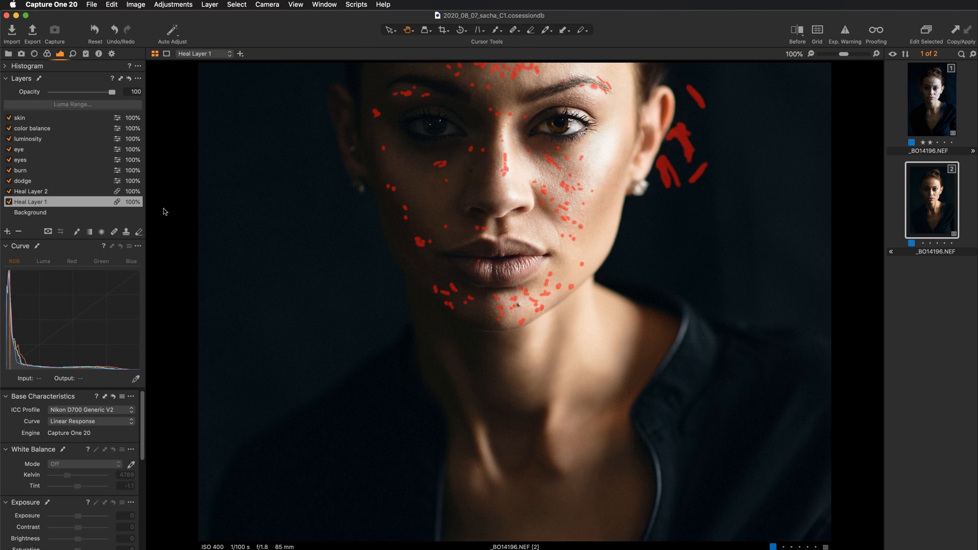
click(113, 233)
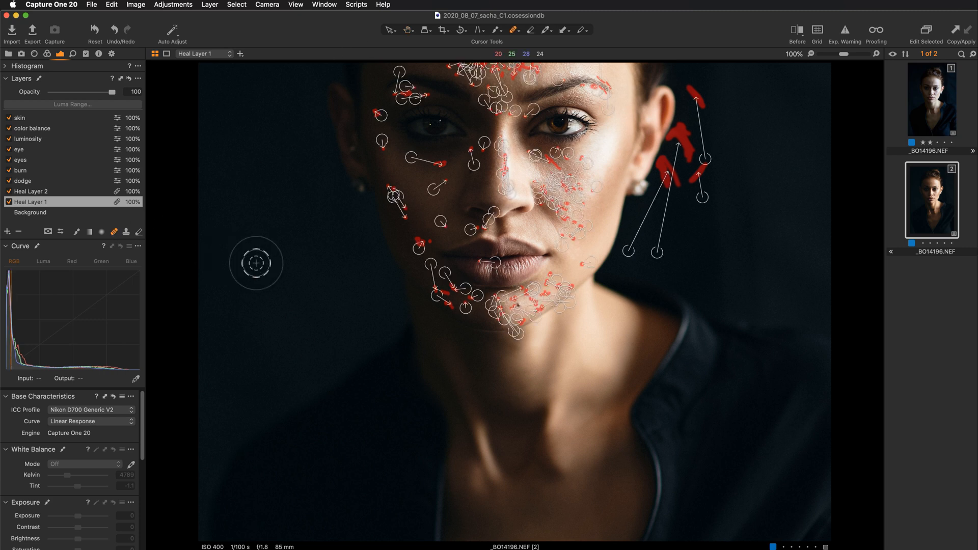
key(super+plus)
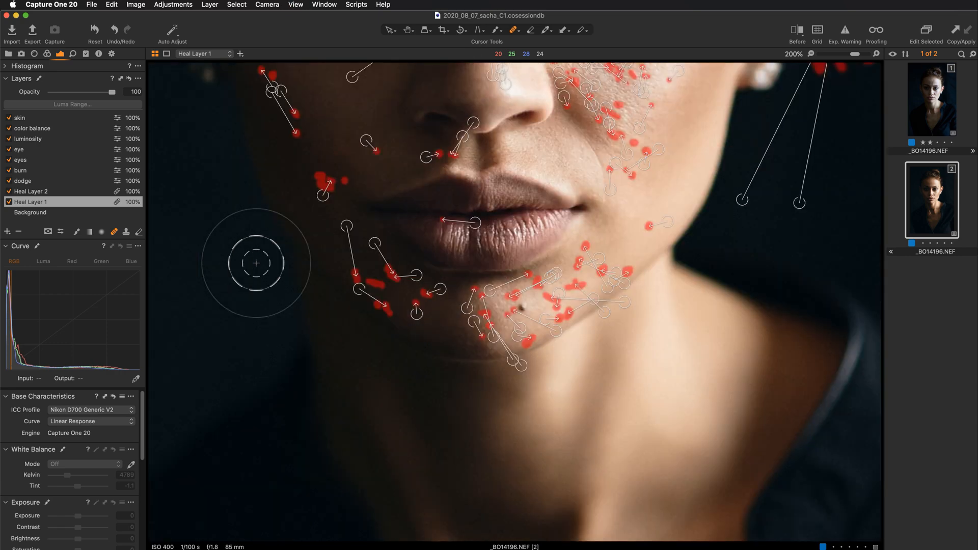
click(407, 29)
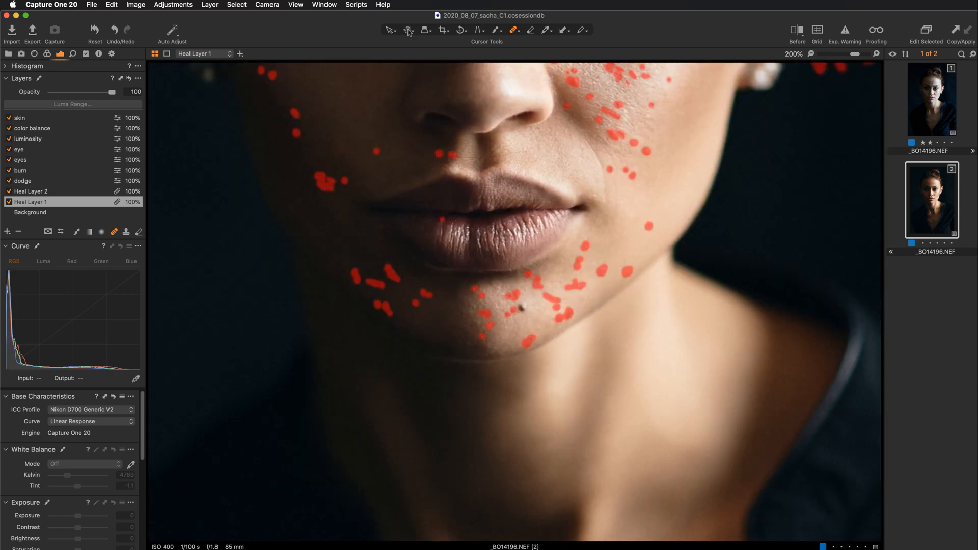
drag(430, 142, 462, 304)
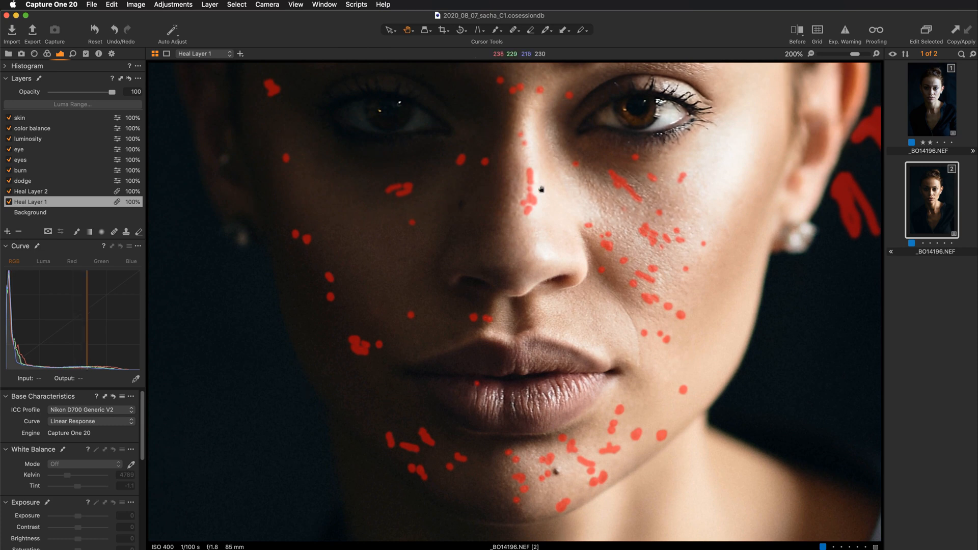
click(114, 235)
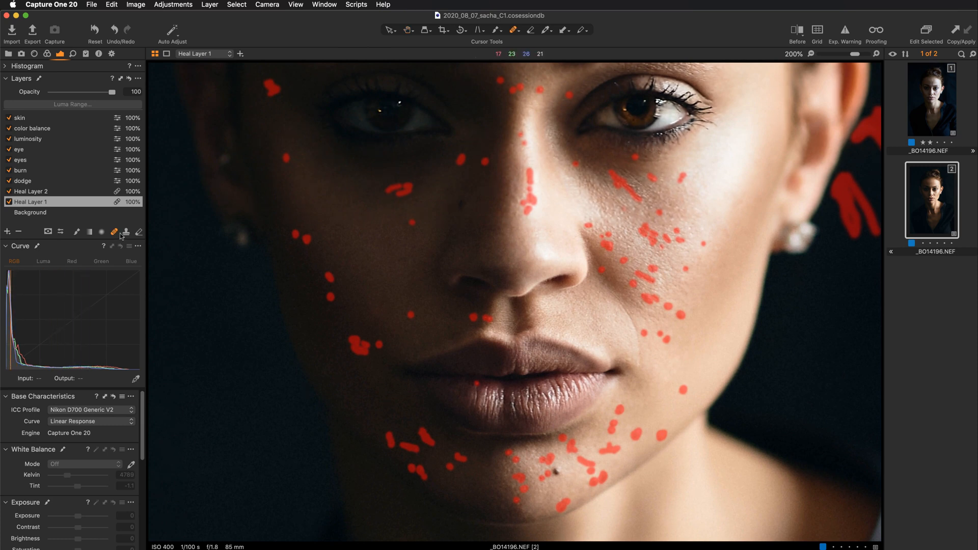
click(25, 193)
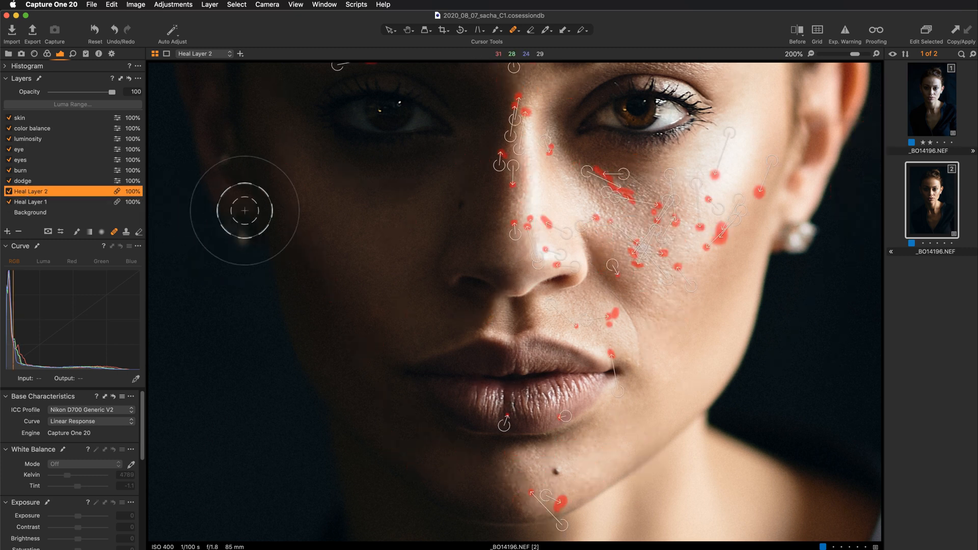
Review the masks of the dodge, burn, eyes, eye and luminosity layers, and hide the mask overlay
click(47, 183)
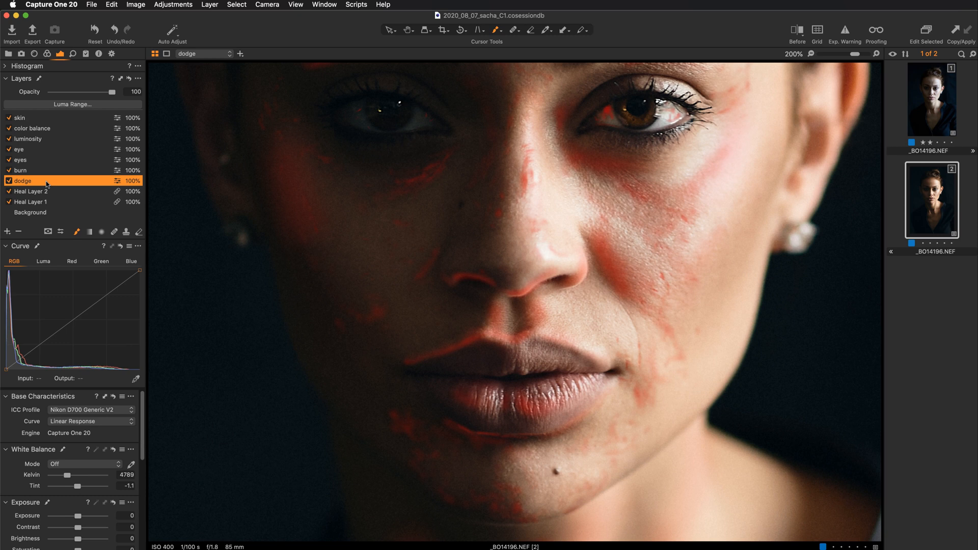
key(super+minus)
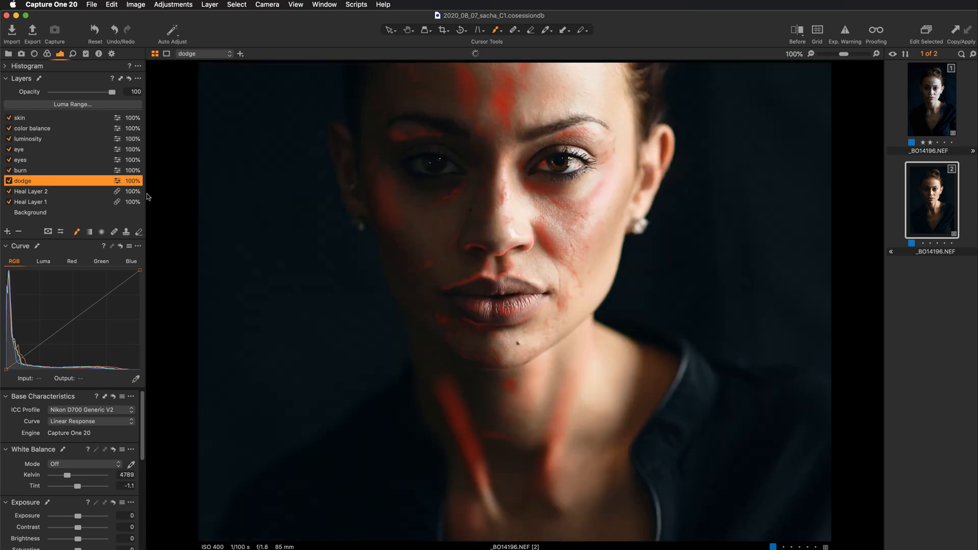
click(63, 170)
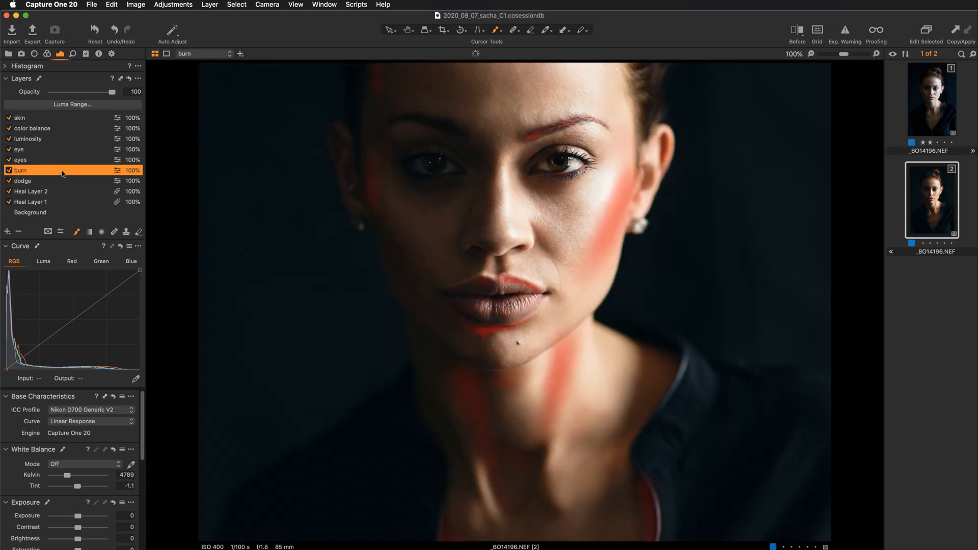
click(29, 160)
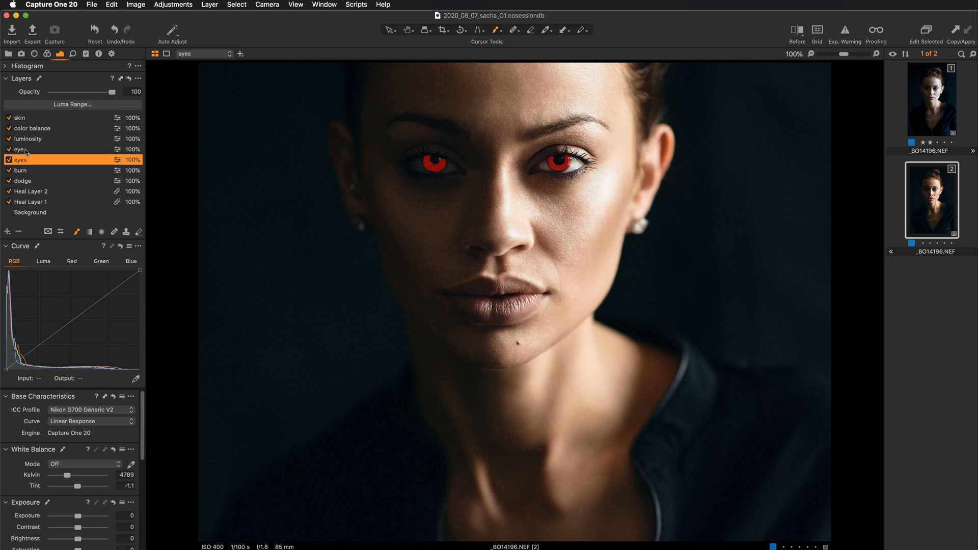
click(26, 150)
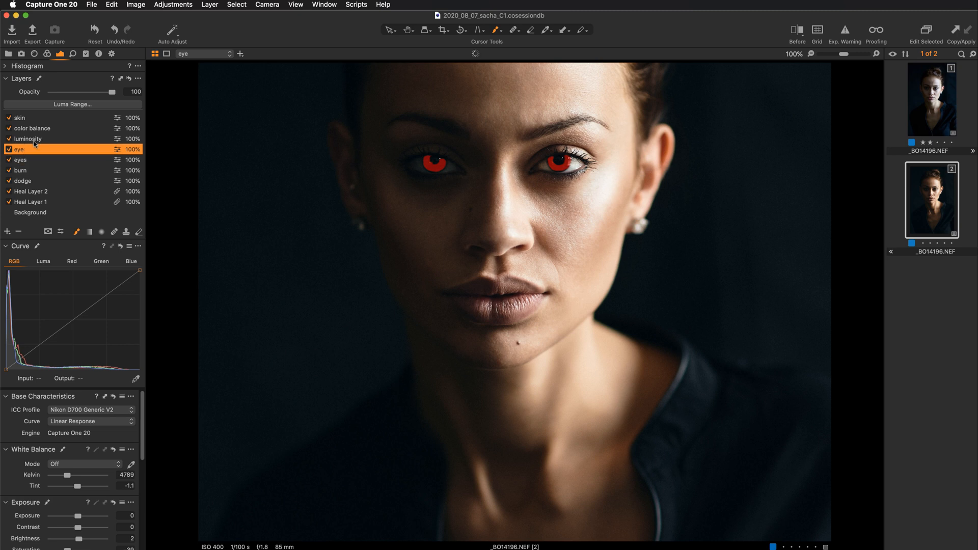
click(35, 140)
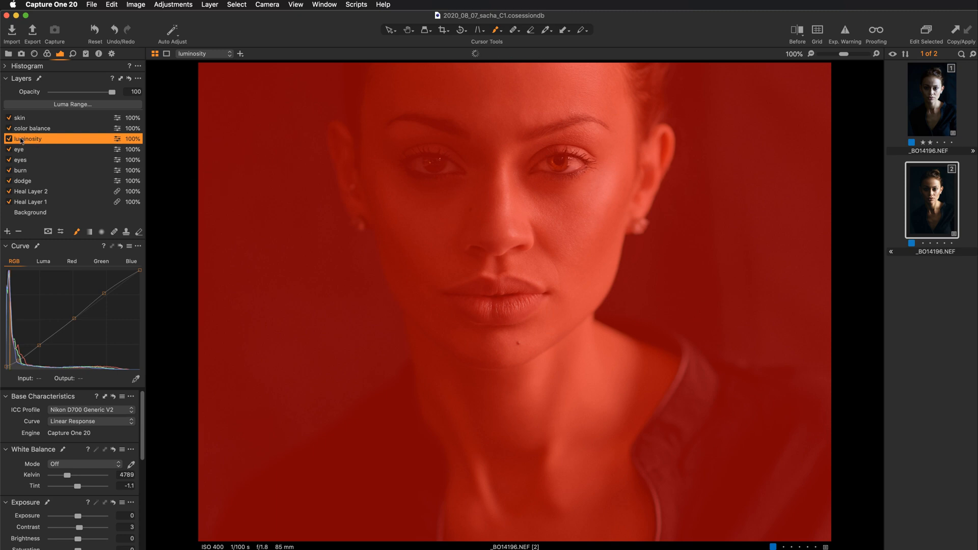
key(m)
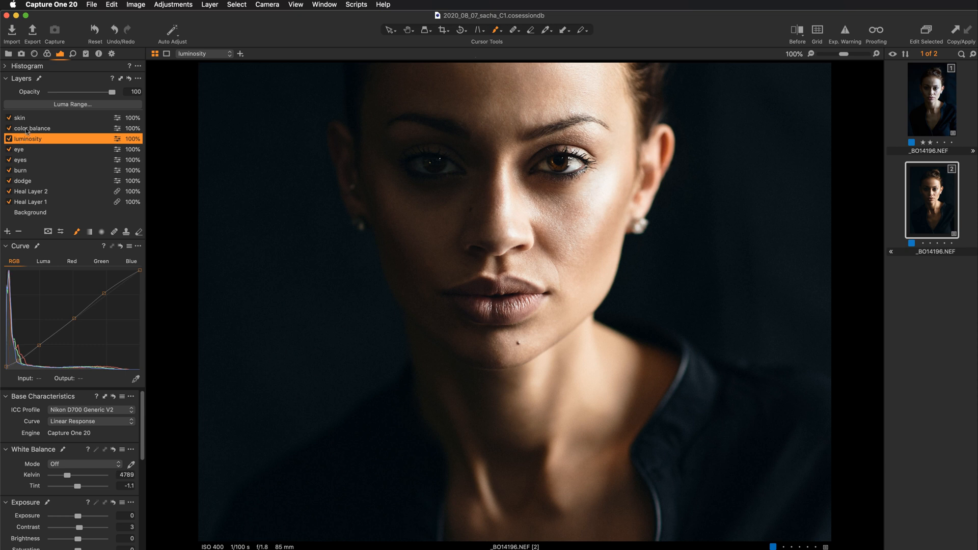
Switch the color balance layer off and on twice to compare its effect on the portrait
click(26, 131)
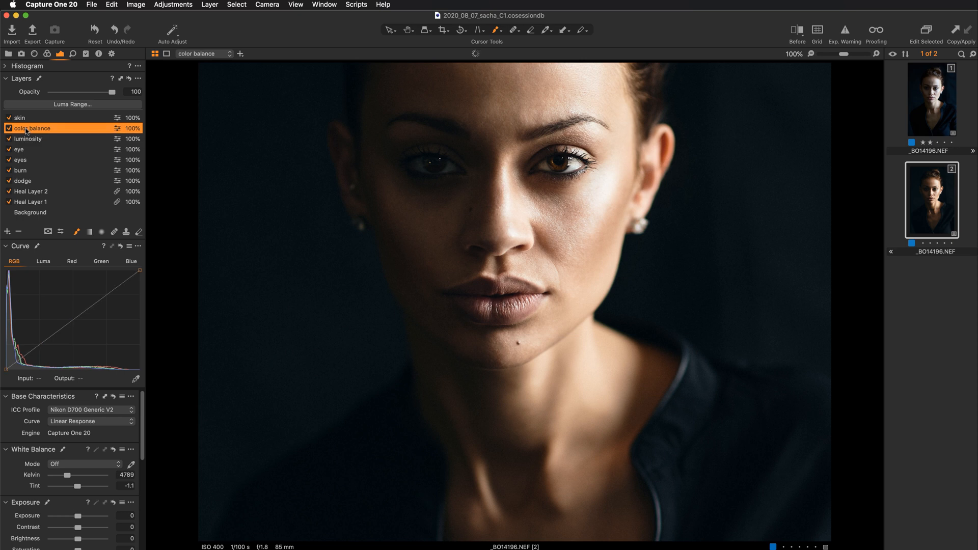
click(8, 129)
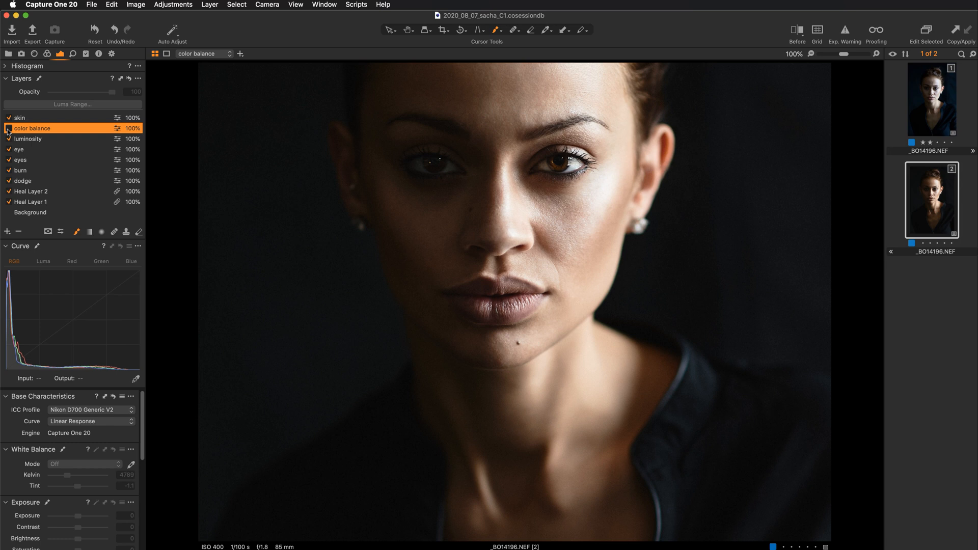
click(8, 129)
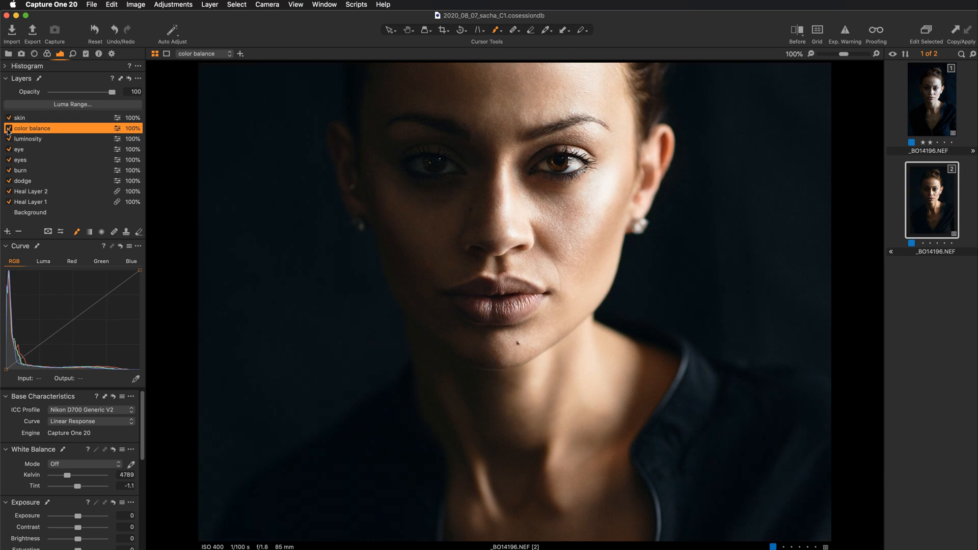
click(8, 130)
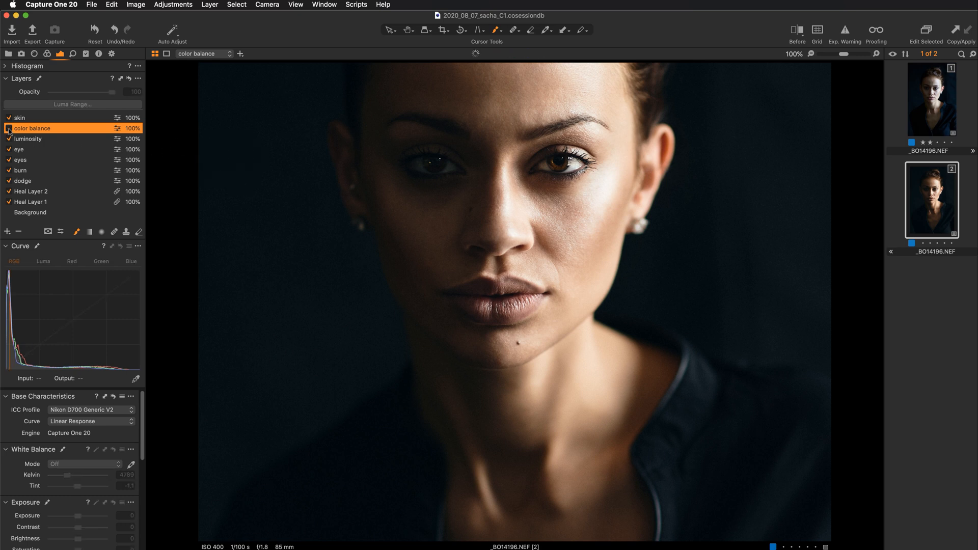
click(8, 129)
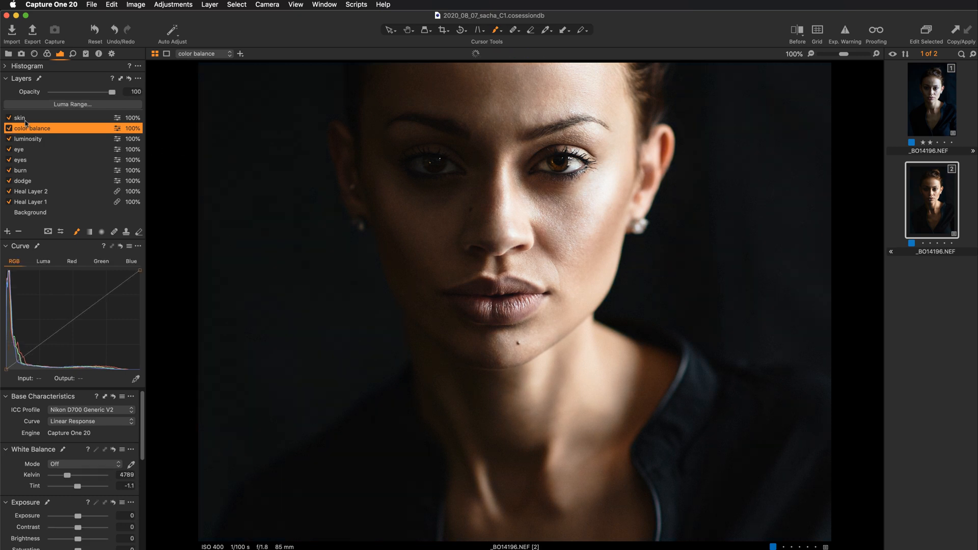
Switch the skin layer off and back on to compare its effect on the face at 200%
click(26, 120)
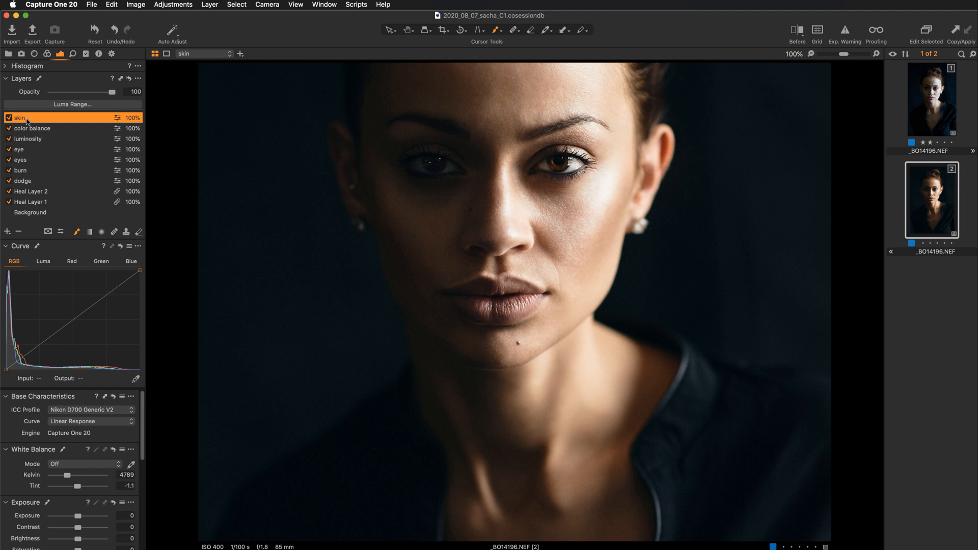
click(8, 118)
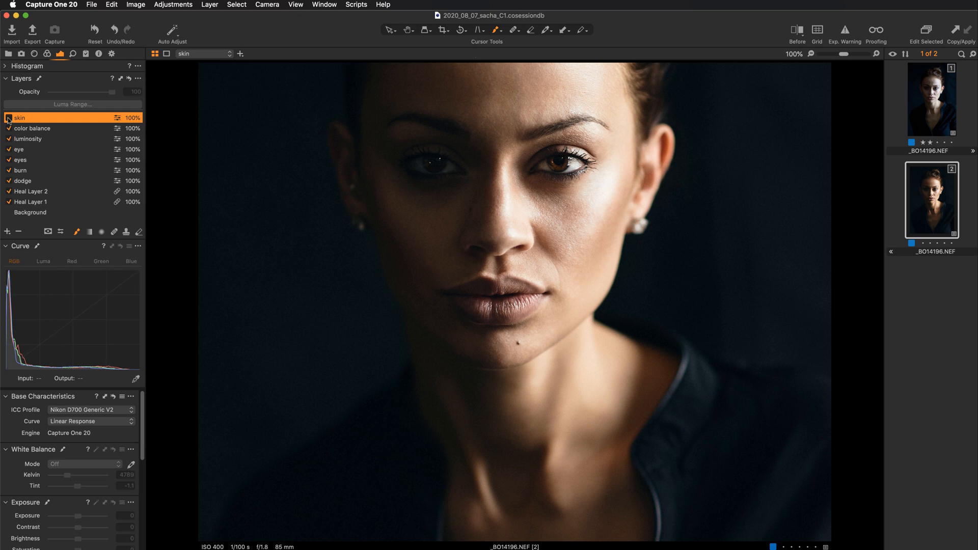
key(super+plus)
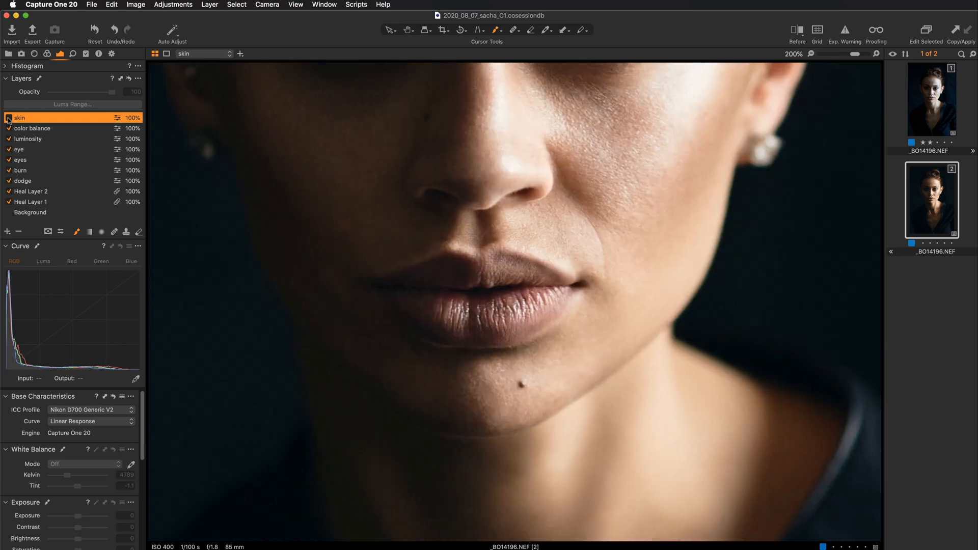
key(space)
drag(416, 196, 454, 279)
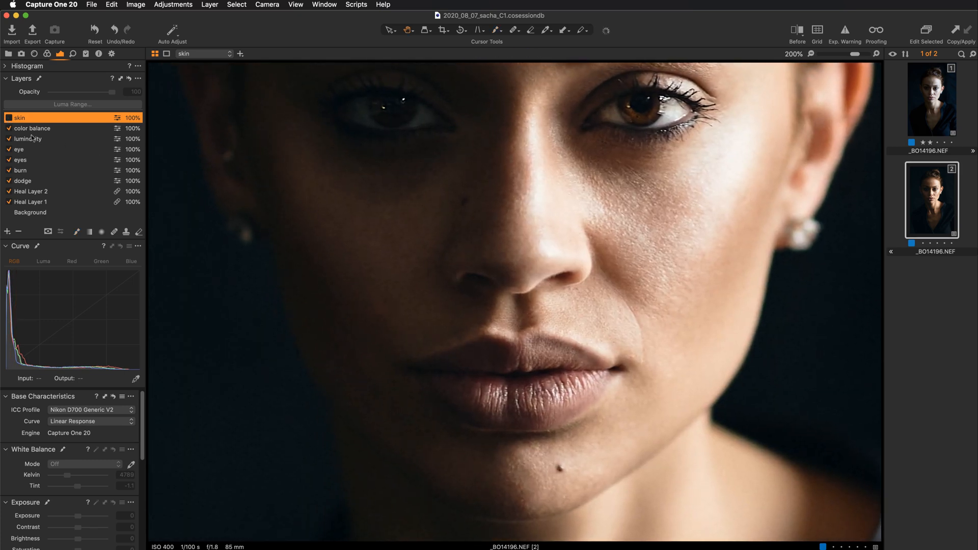
click(8, 118)
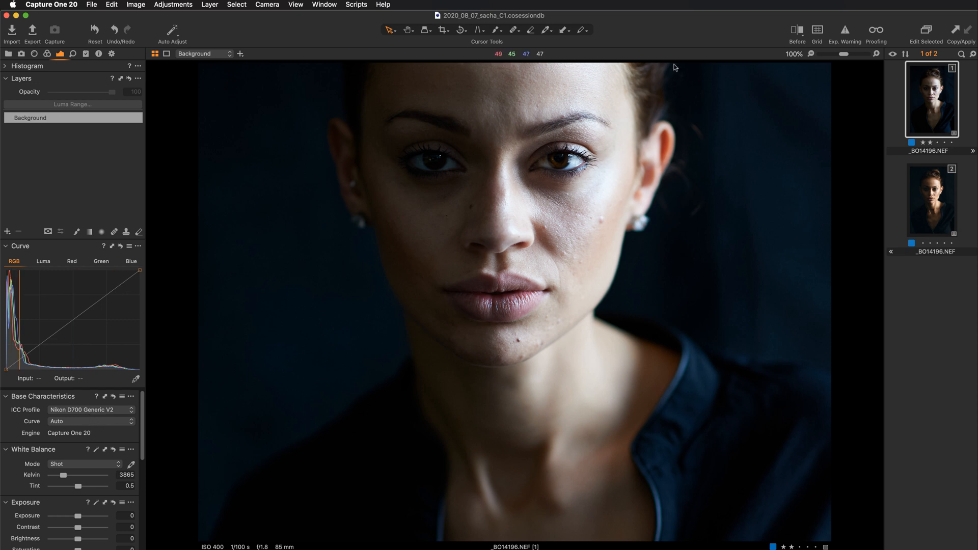
Turn on the exposure warning for the unedited variant and check the face for clipped highlights at 200%
click(846, 35)
key(super+0)
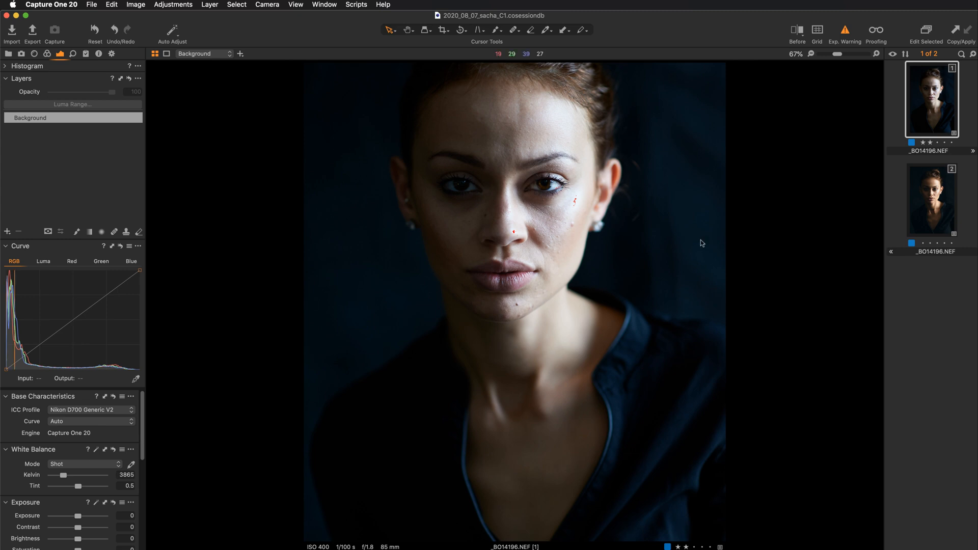
scroll(701, 243, up, 5)
scroll(701, 243, down, 2)
drag(435, 222, 690, 244)
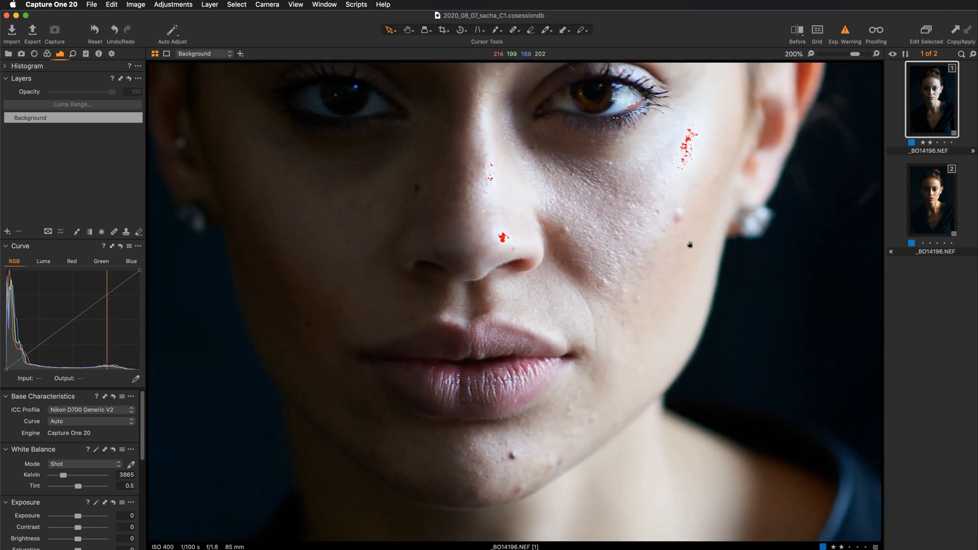
drag(632, 189, 665, 186)
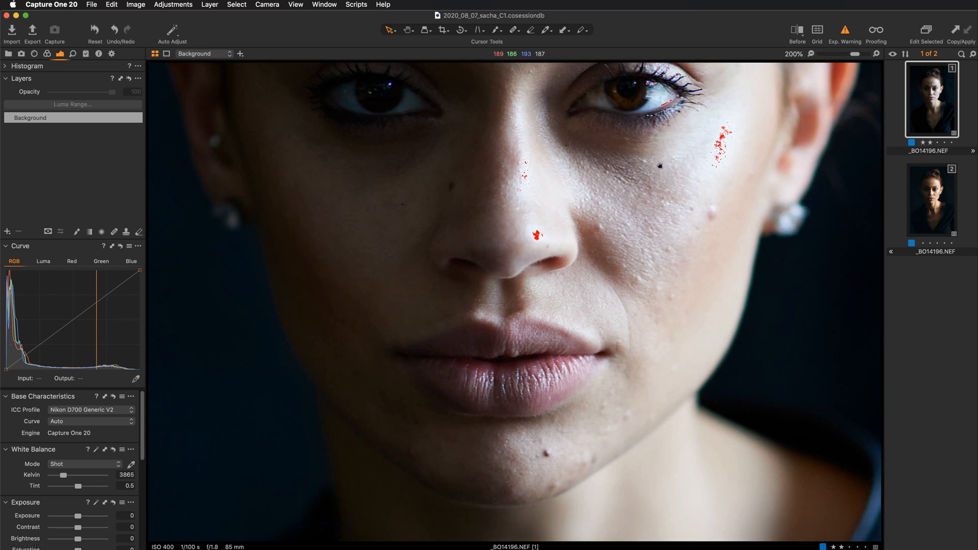
Expand the Histogram to check the facial highlights against it, and turn the exposure warning off
click(5, 66)
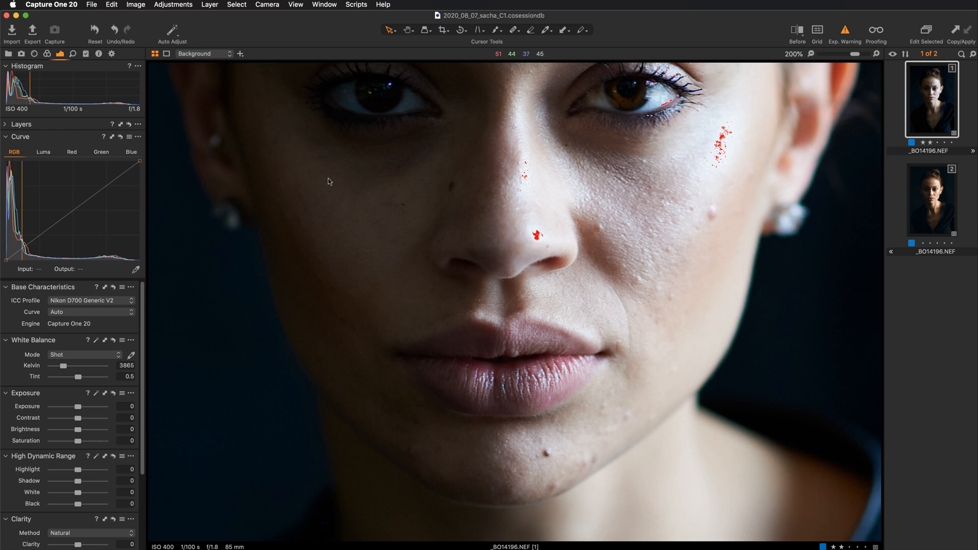
key(super+0)
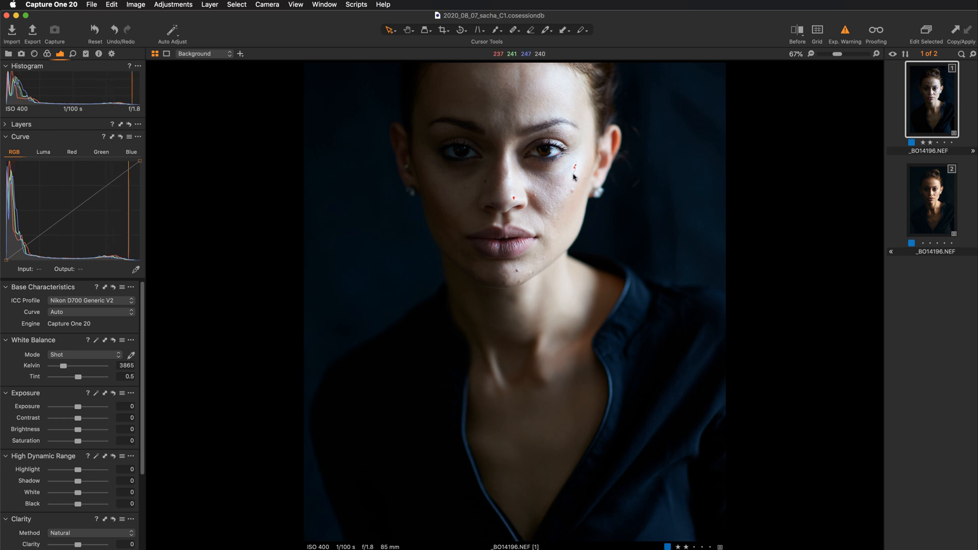
key(super+plus)
key(super+plus)
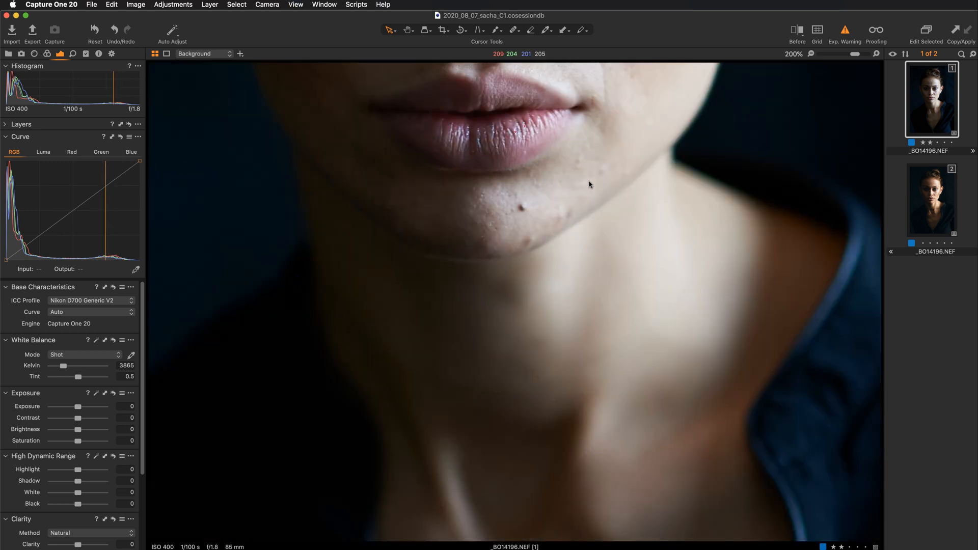
drag(590, 183, 578, 404)
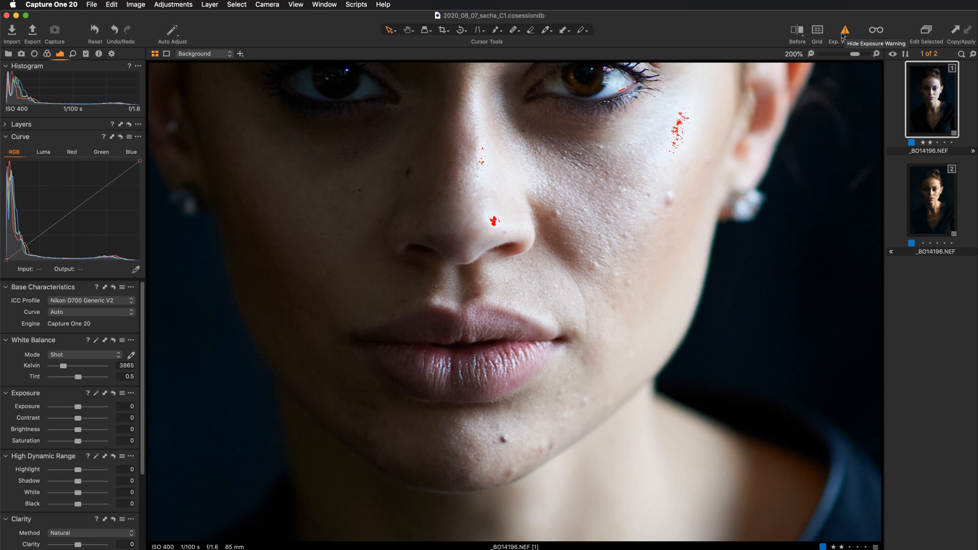
click(845, 31)
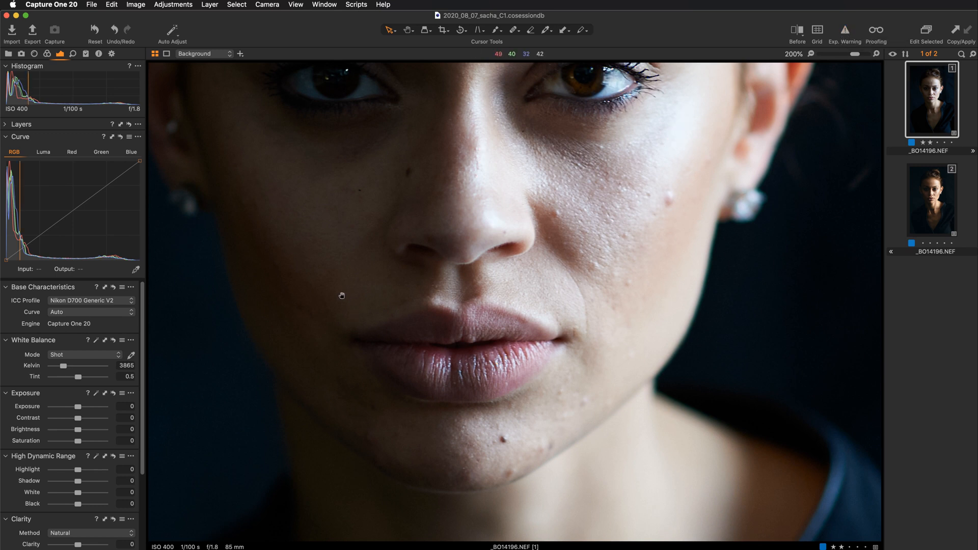
Compare the Portrait and Linear Response base curves on the face and set the curve to Linear Response
drag(355, 313, 367, 375)
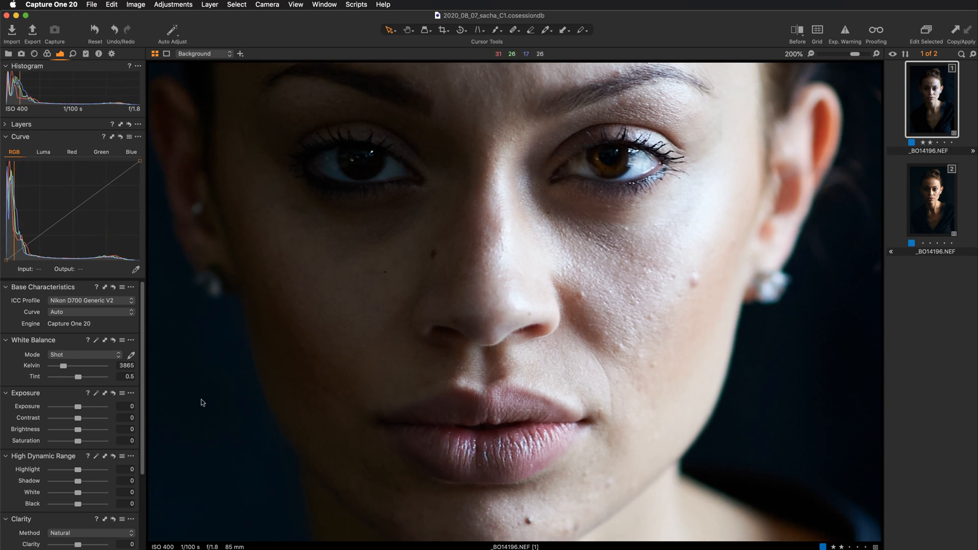
click(102, 313)
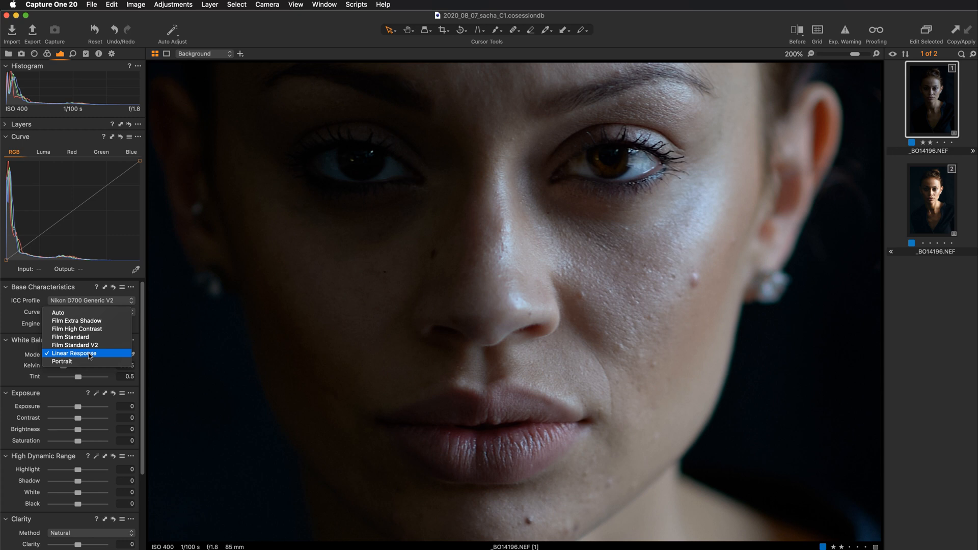
click(88, 361)
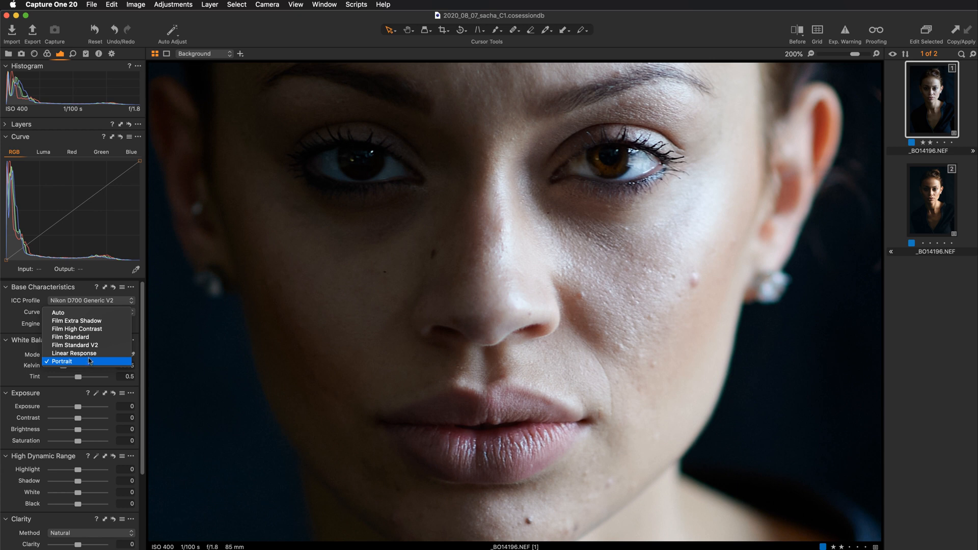
click(92, 353)
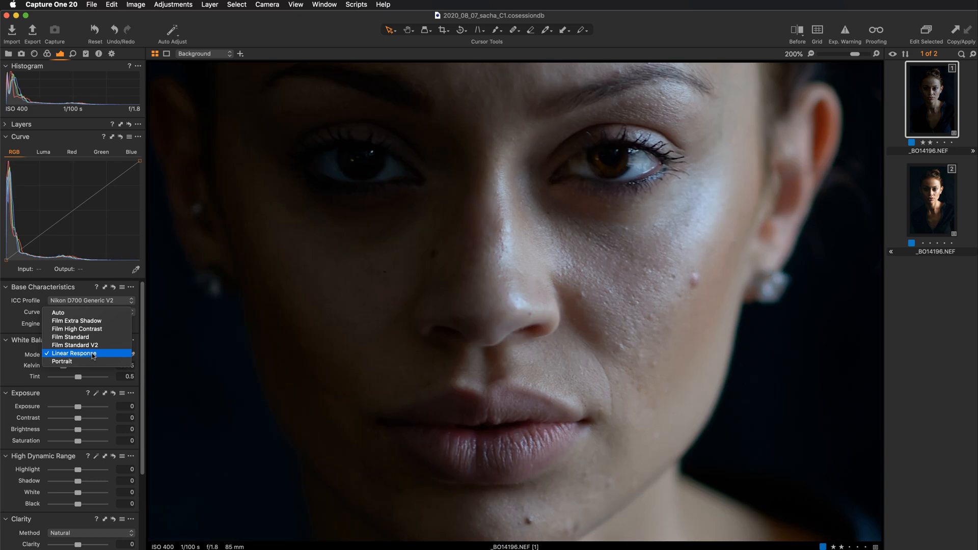
click(94, 354)
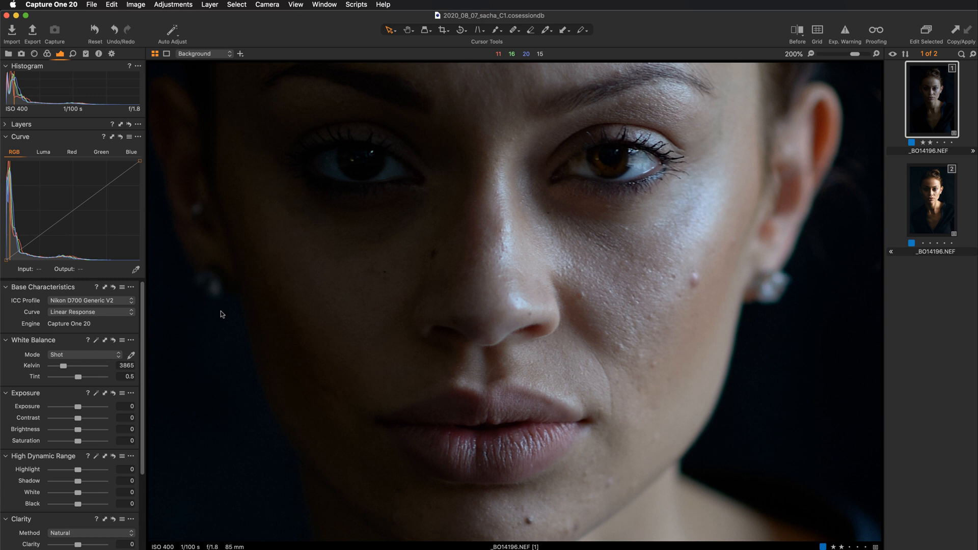
Expand the Layers and Curve tools with the portrait shown at 100%
key(super+minus)
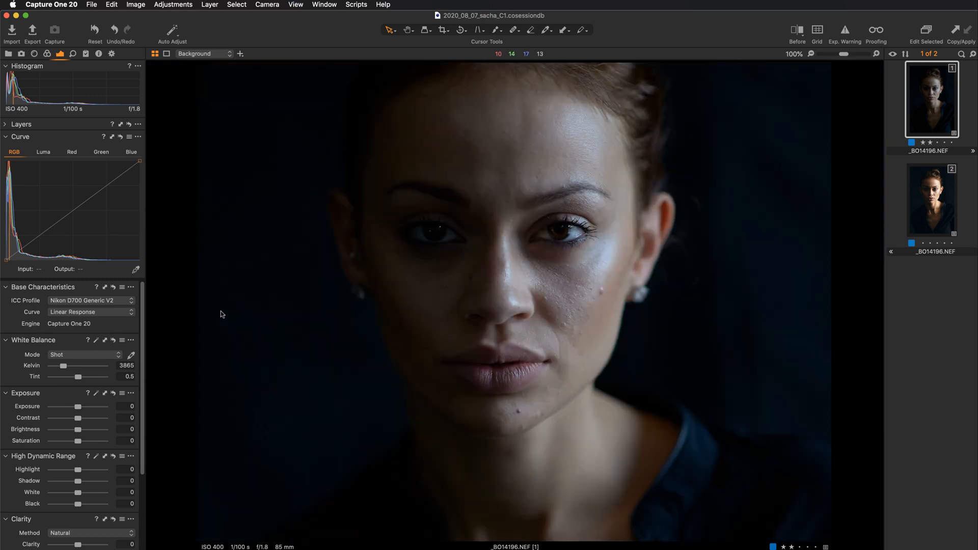
drag(375, 395, 372, 321)
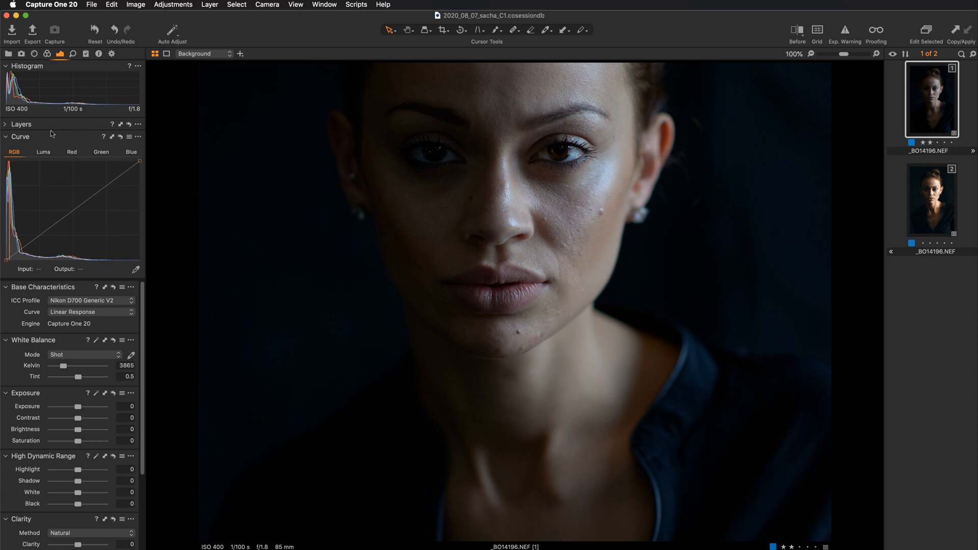
click(6, 126)
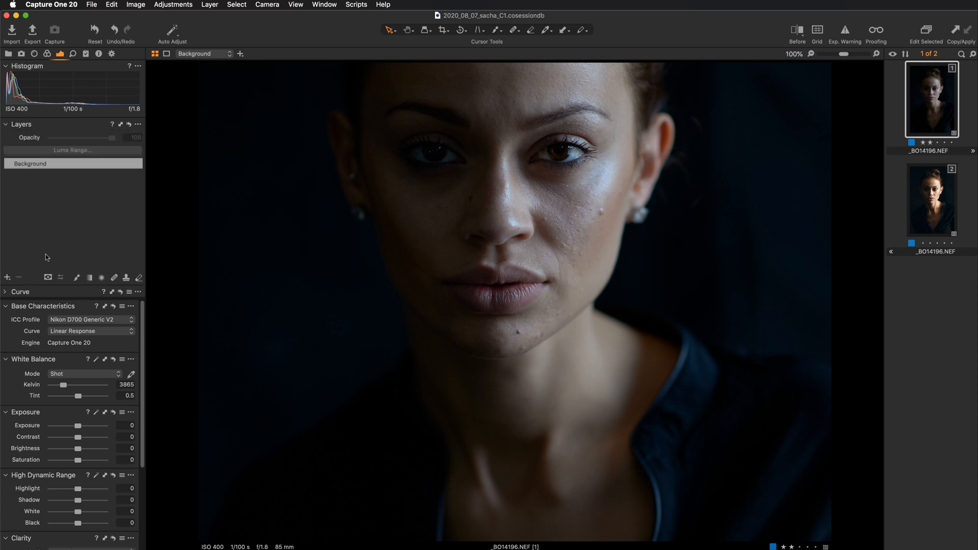
click(6, 294)
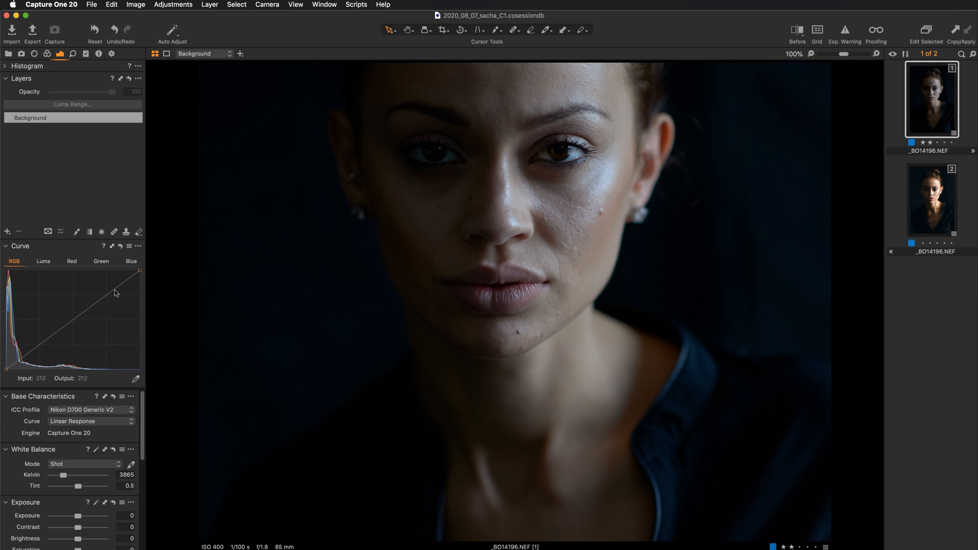
Check the curve presets with the RGB and Luma channels, and apply the Mid tones - brighter preset to the background
click(130, 247)
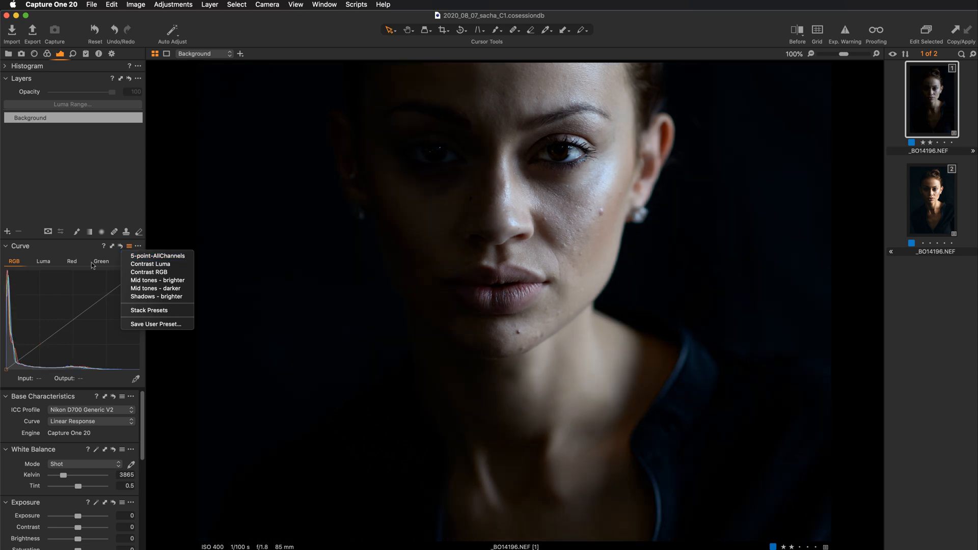
click(50, 262)
click(46, 263)
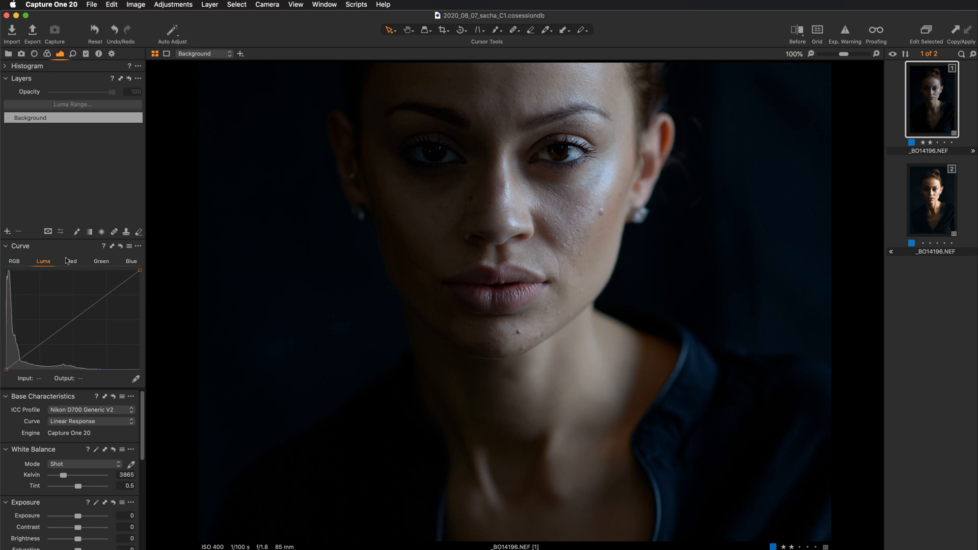
click(129, 246)
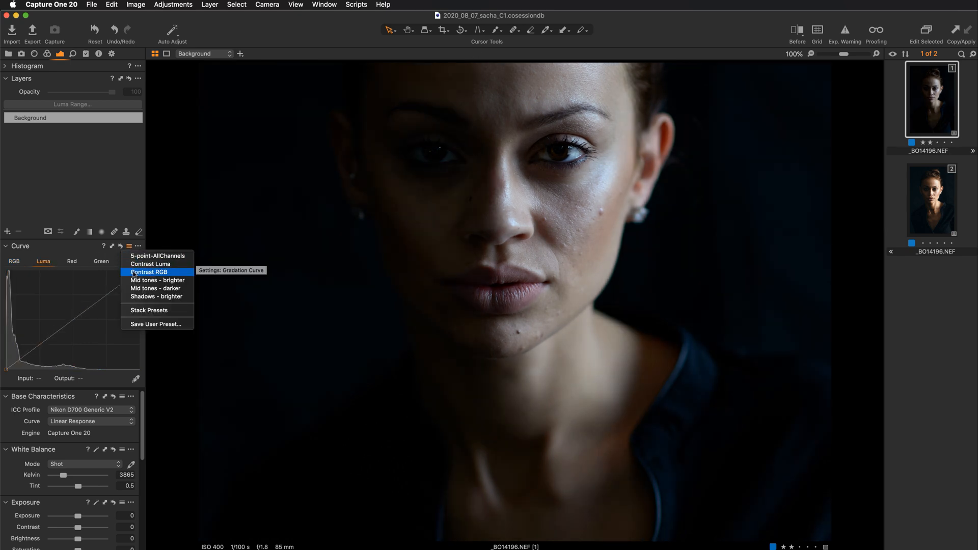
click(15, 264)
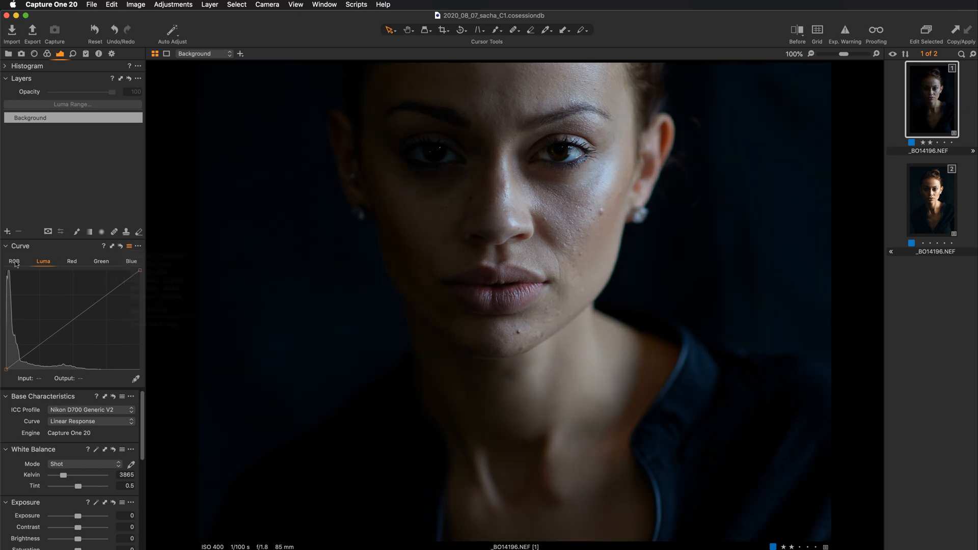
click(15, 264)
click(129, 246)
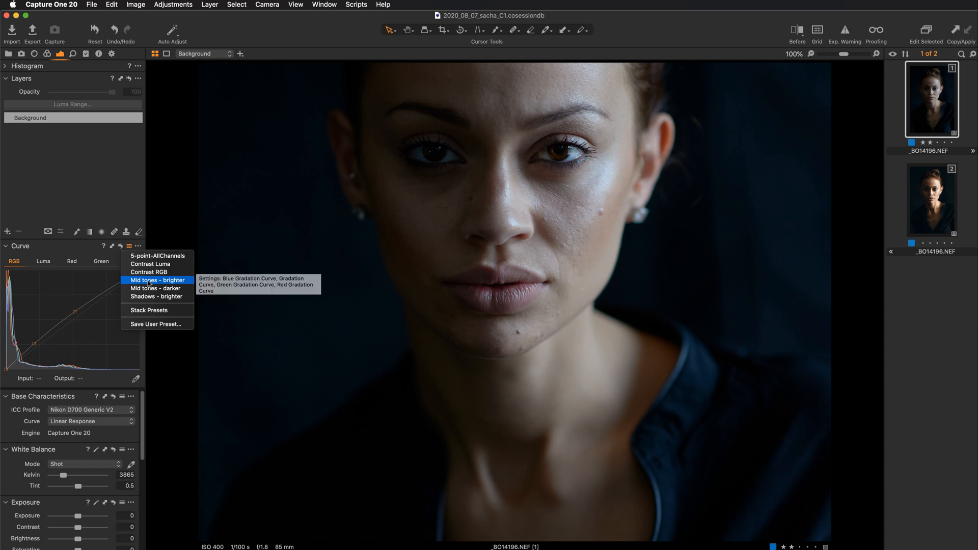
click(150, 281)
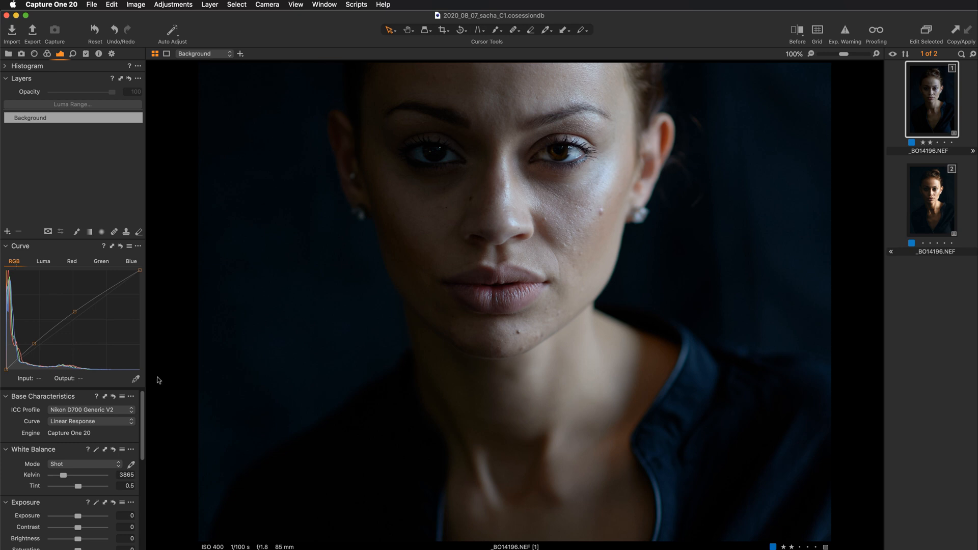
Set the High Dynamic Range Shadow value to 3 while checking the dark side of the face at 200%
scroll(59, 440, down, 3)
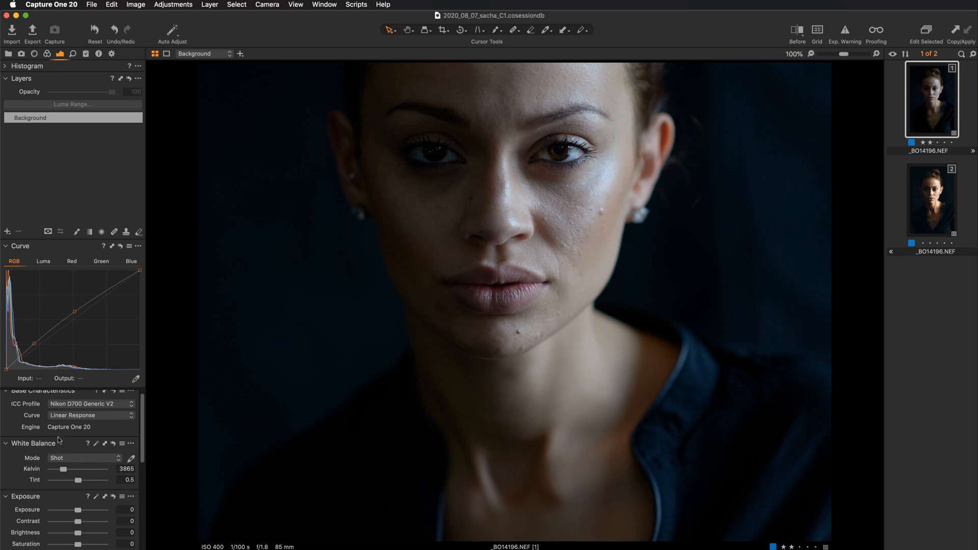
scroll(59, 441, down, 1)
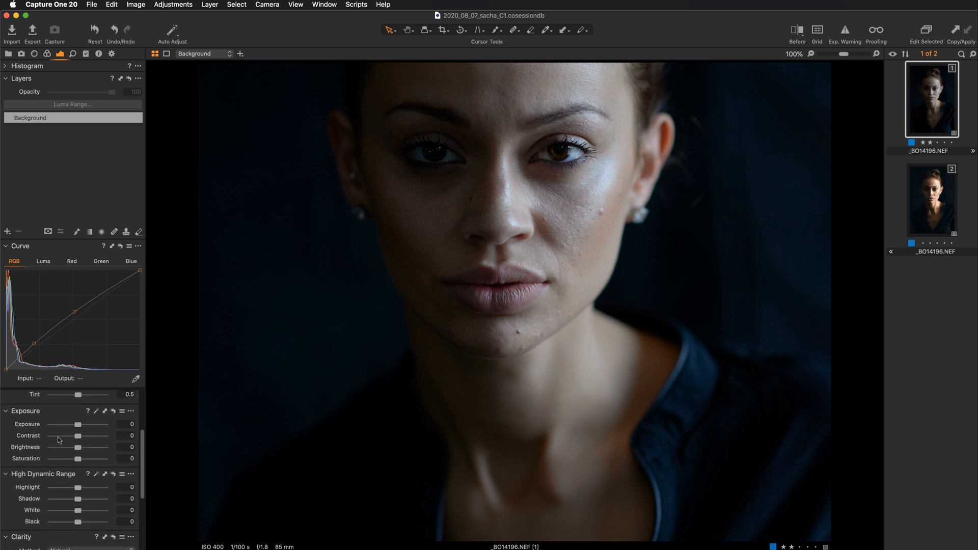
key(super+plus)
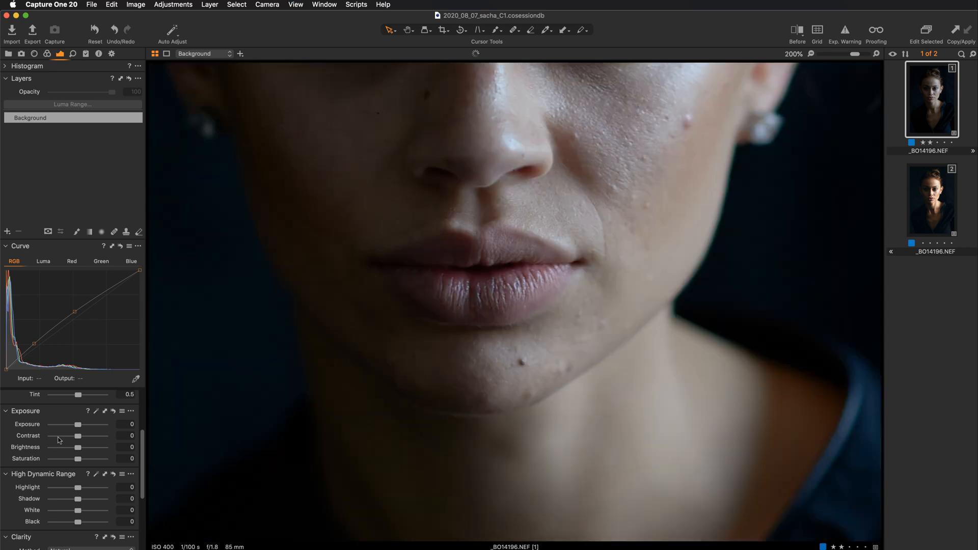
drag(371, 251, 394, 291)
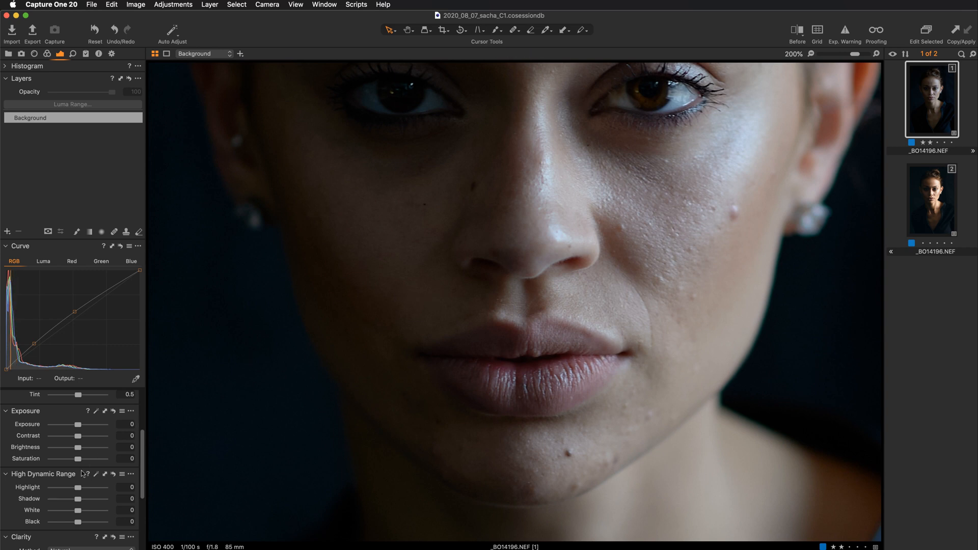
scroll(82, 473, down, 2)
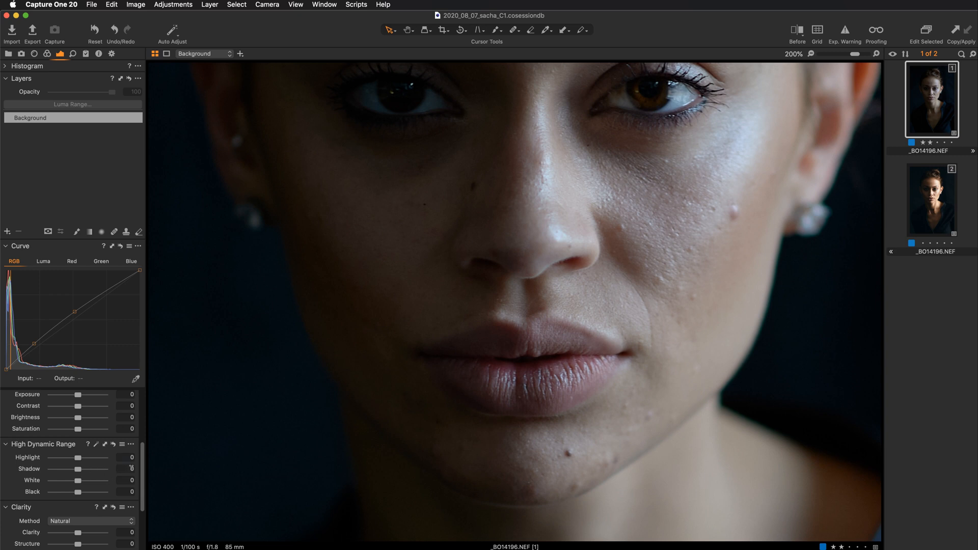
click(124, 469)
key(Up)
key(Up)
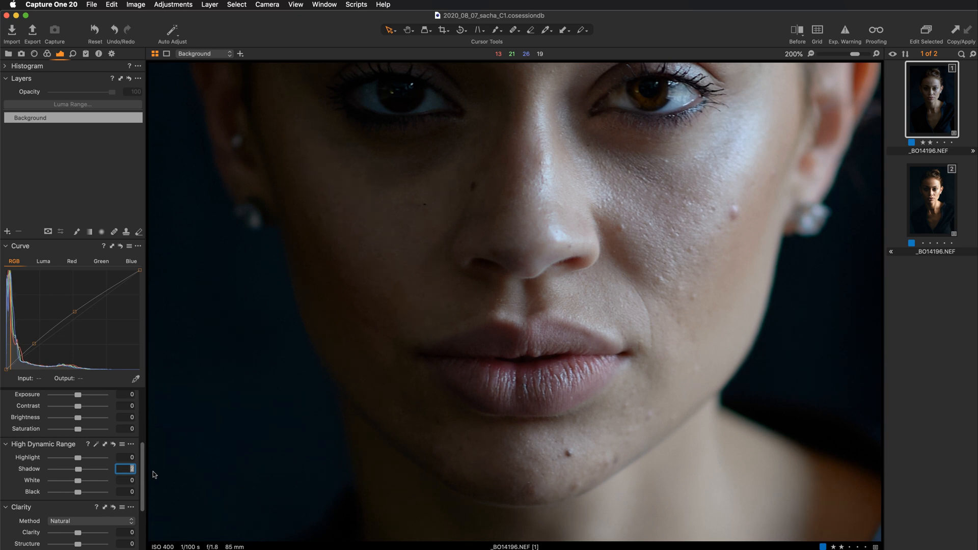
text(3)
key(Return)
Review the portrait at several magnifications and auto-adjust its white balance
key(super+minus)
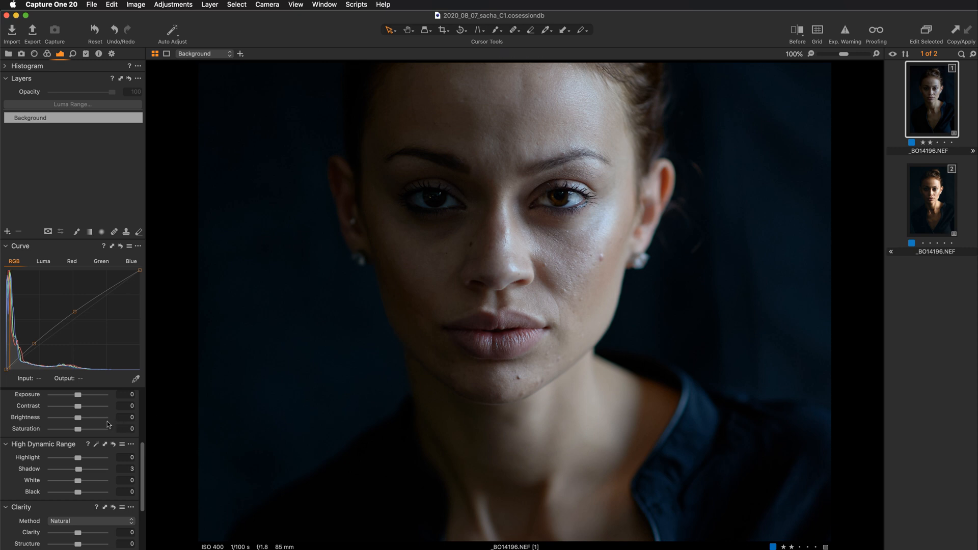
scroll(108, 425, up, 5)
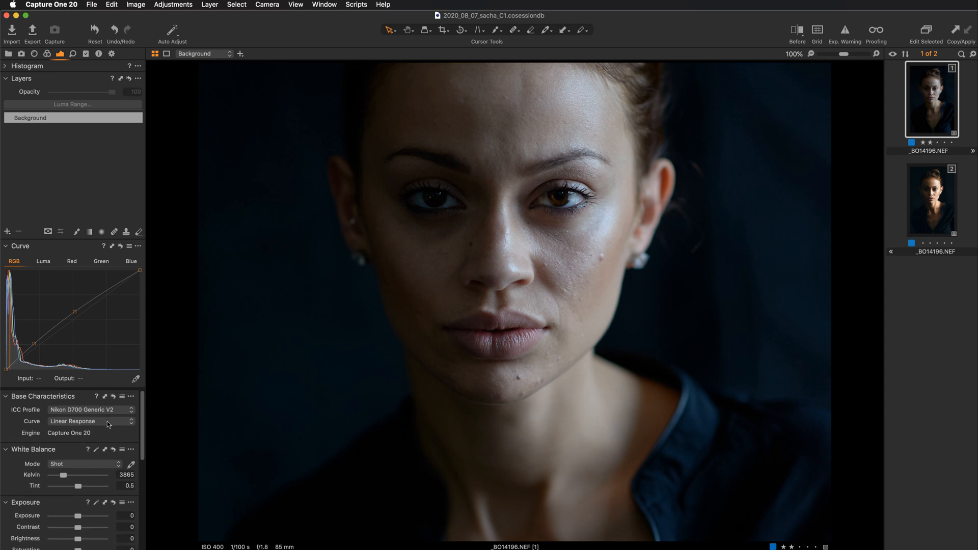
key(super+equal)
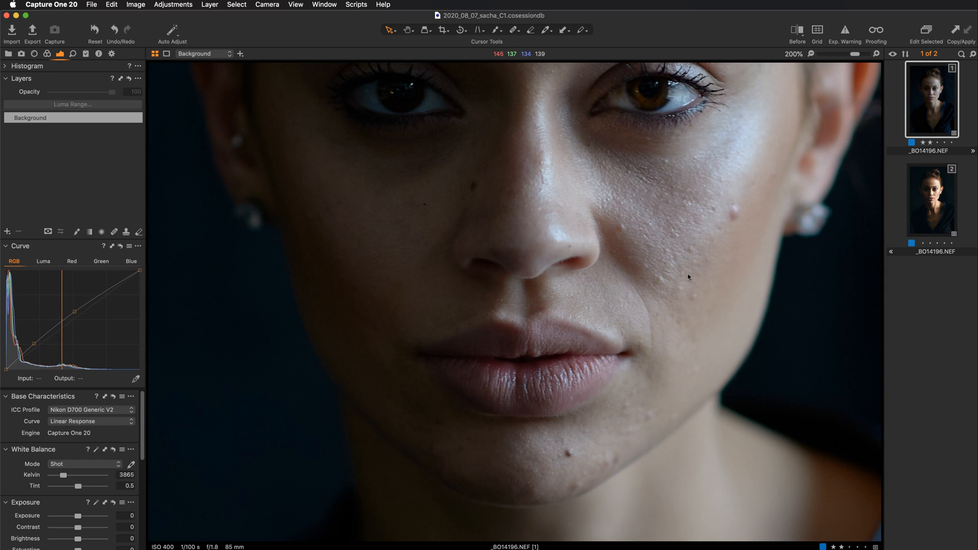
key(super+0)
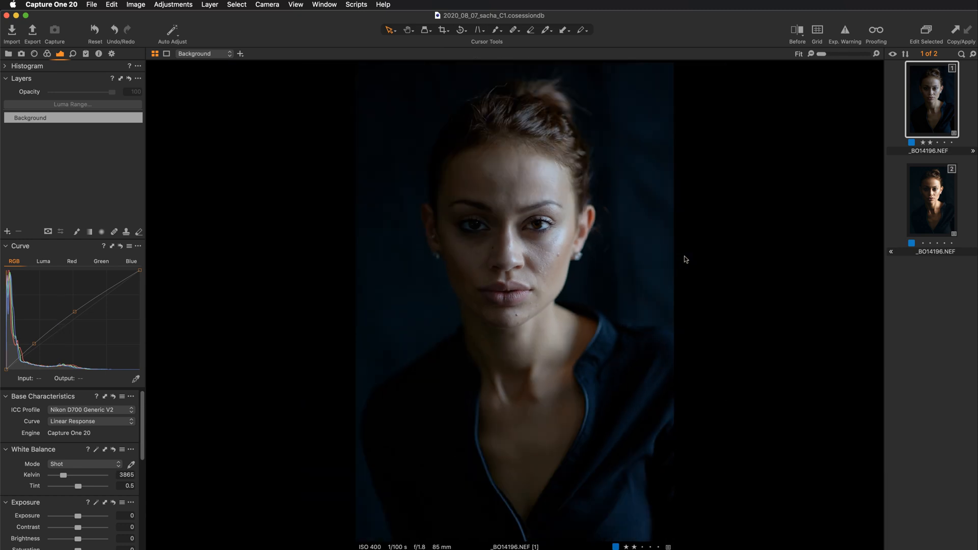
key(super+alt+0)
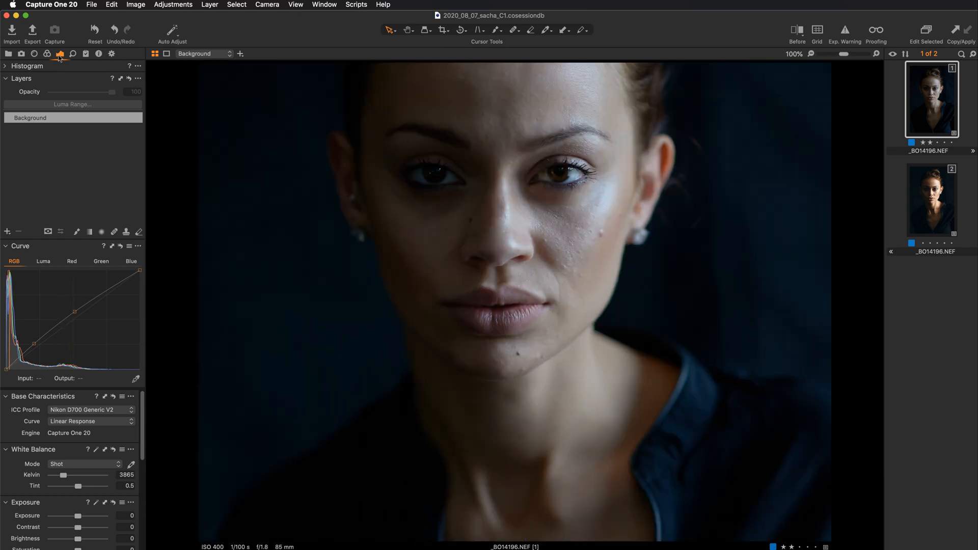
scroll(111, 460, up, 2)
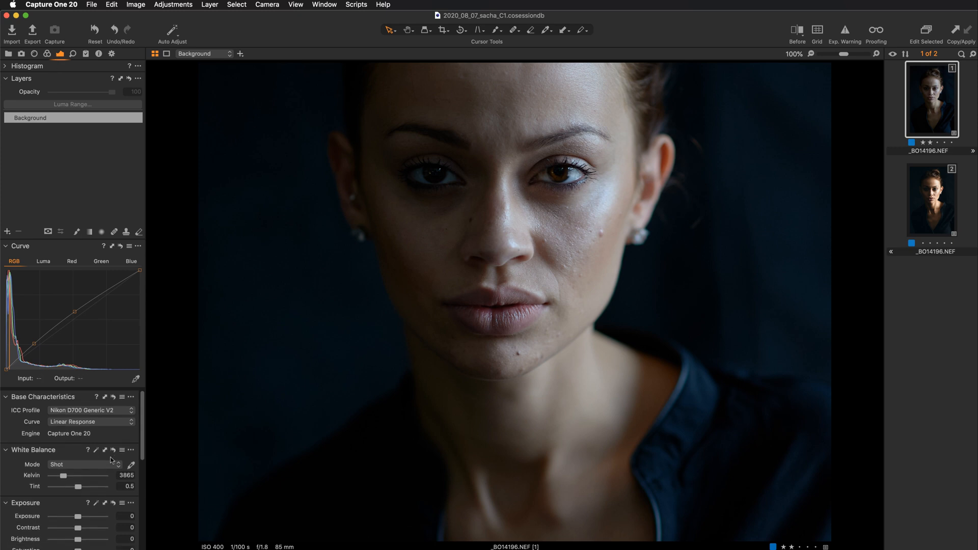
scroll(111, 460, down, 2)
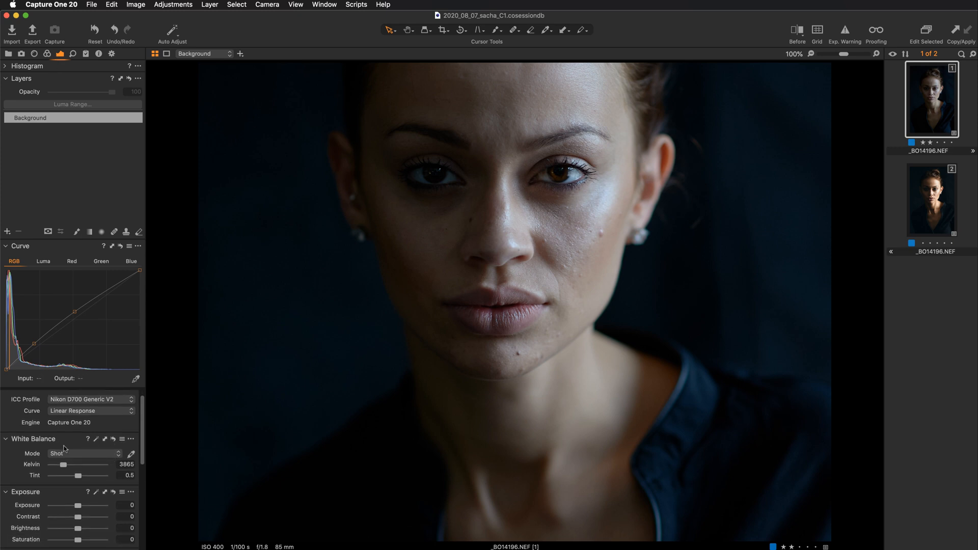
click(96, 439)
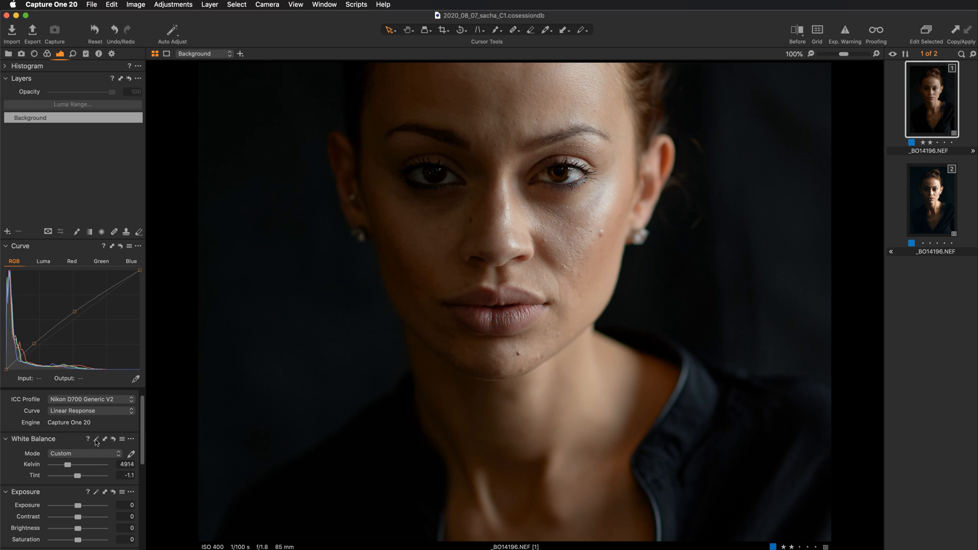
Compare the automatic color temperature with the original one, keeping the automatic white balance
double_click(30, 465)
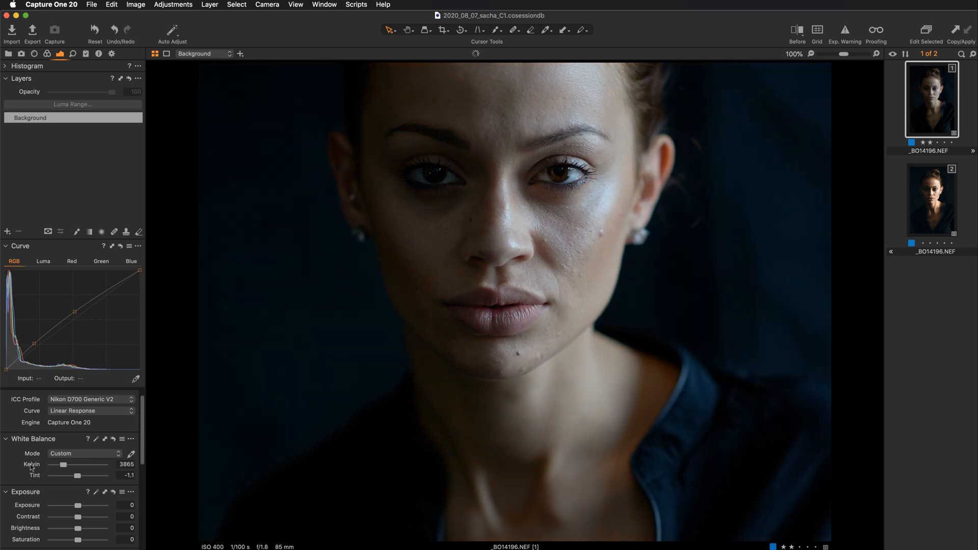
double_click(29, 463)
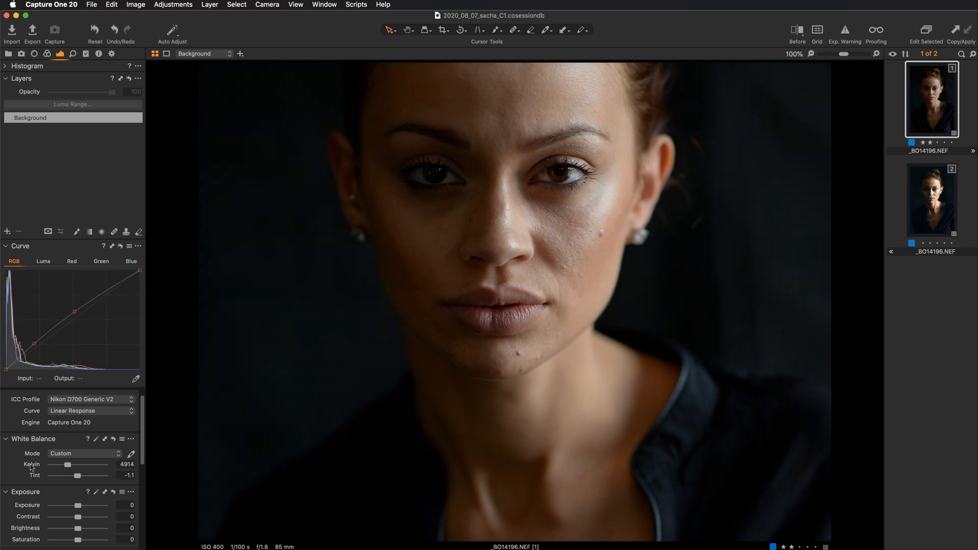
key(super+z)
key(super+shift+z)
Lower the white balance Kelvin value to 4714
scroll(30, 467, down, 5)
click(30, 466)
click(118, 464)
key(Down)
key(Down)
key(Down)
key(Down)
key(Down)
key(Up)
key(super+z)
Compare the portrait with its Before view and inspect the adjusted face at 200%
key(y)
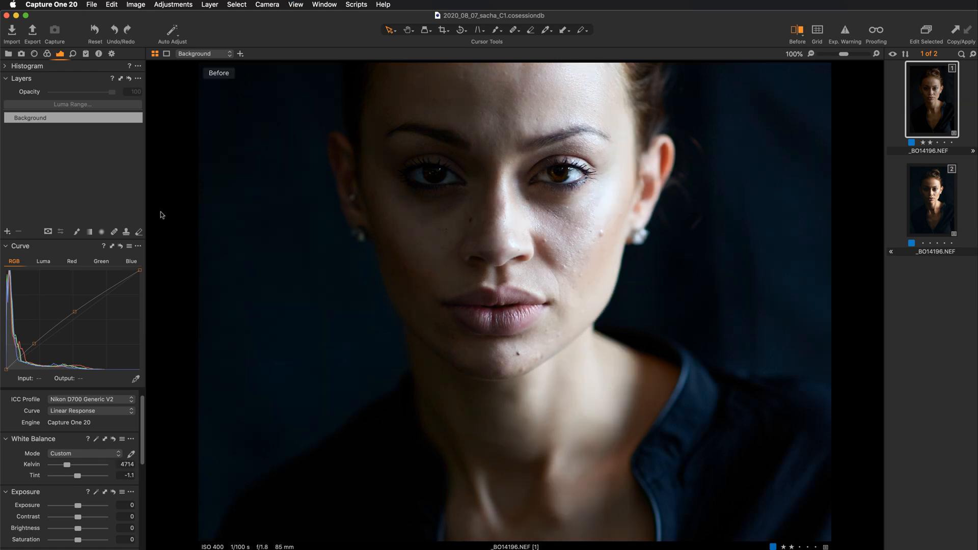
key(y)
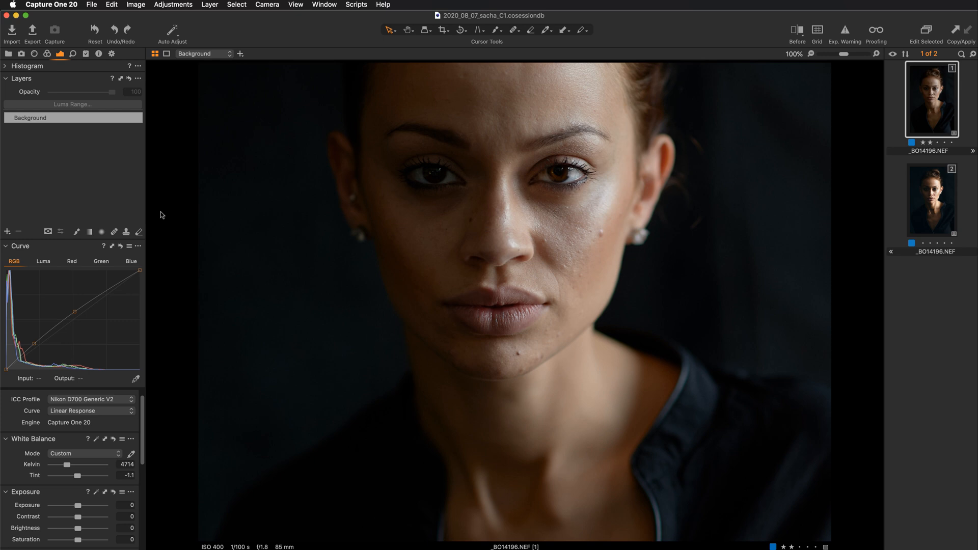
key(super+plus)
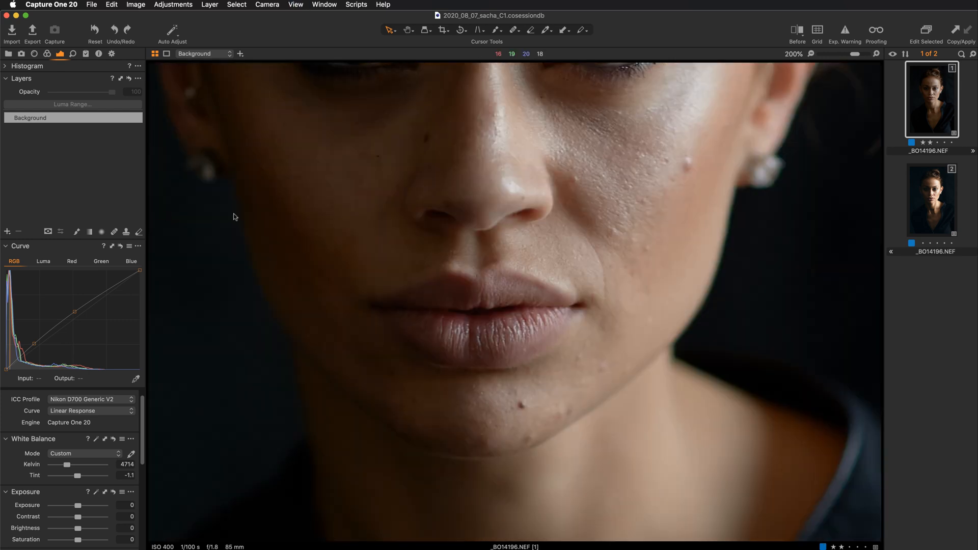
drag(495, 216, 517, 283)
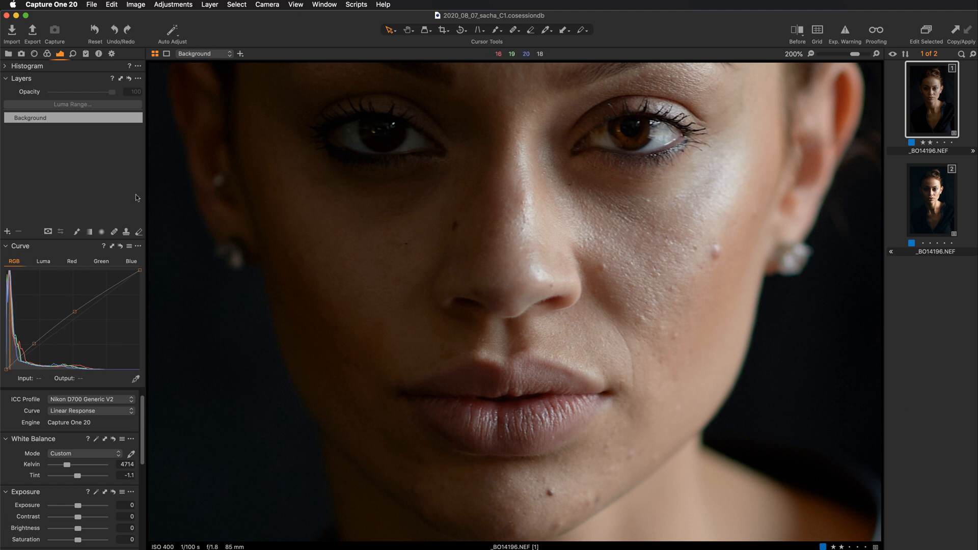
Choose the Heal brush for the portrait and shrink its tip to a small size for spot work on the skin
click(114, 232)
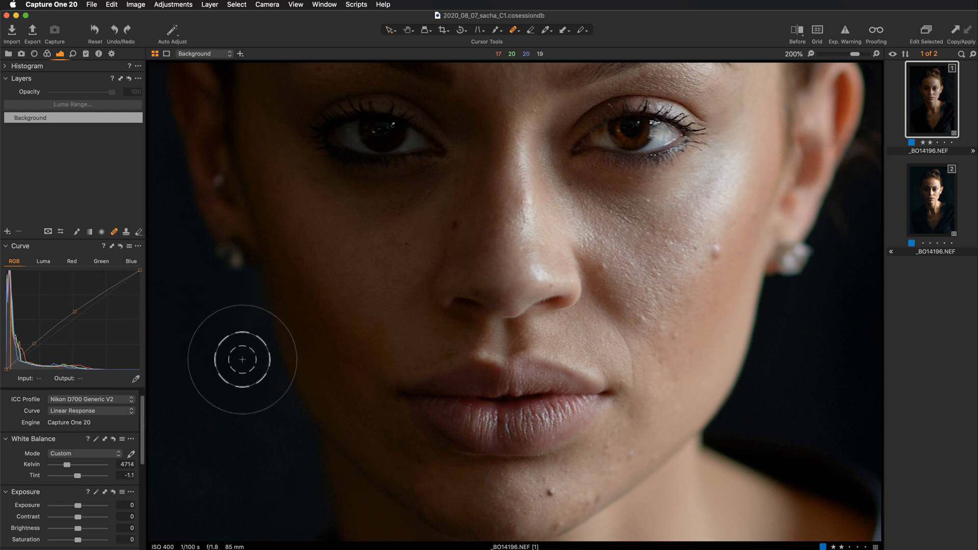
key([)
key([)
key([)
key([)
key([)
key([)
key([)
key([)
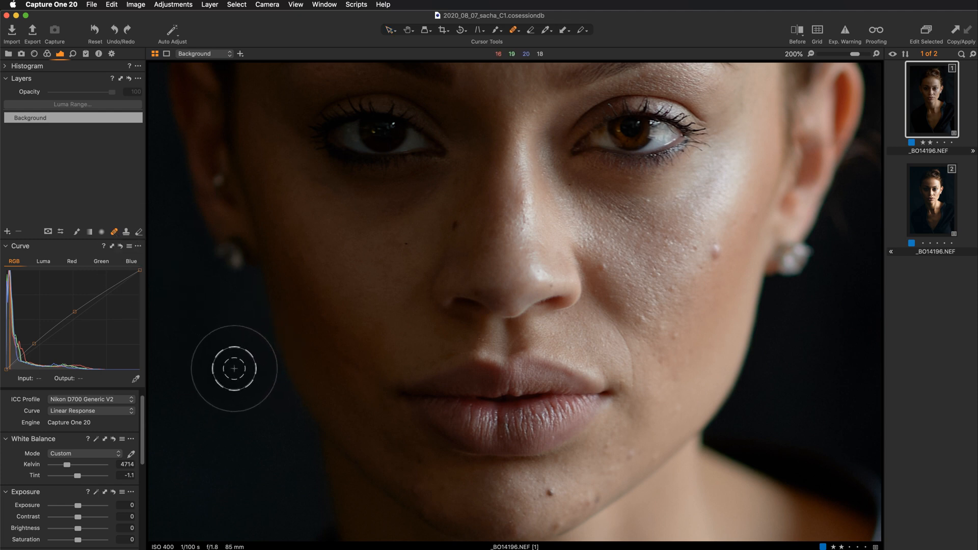
key([)
key([)
key([)
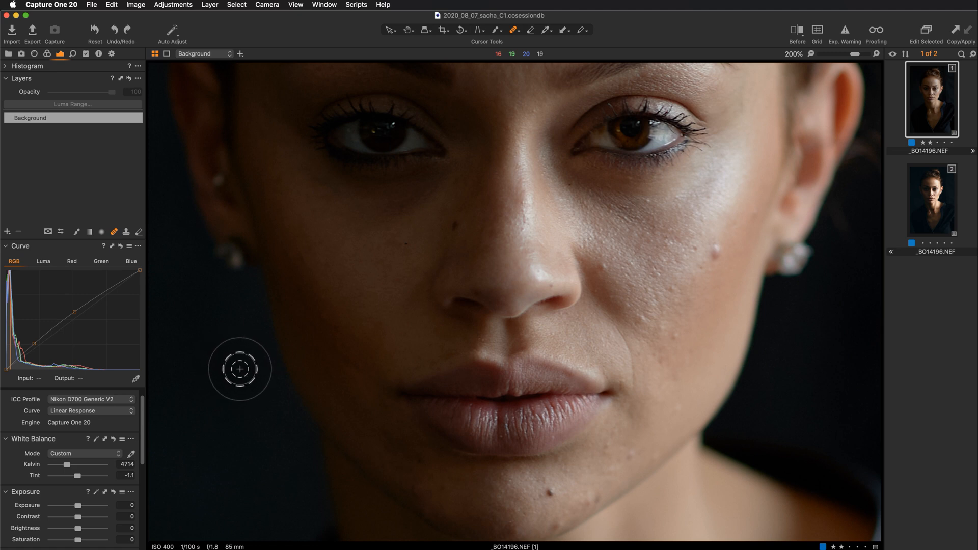
key([)
key([)
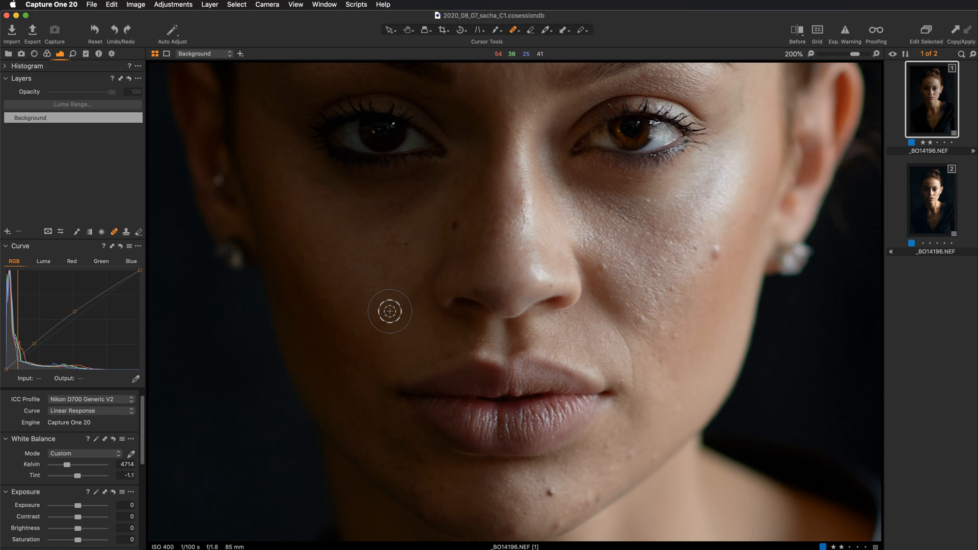
Inspect the skin around the nose, cheeks and mouth at magnifications between 200% and 400%
key(super+equal)
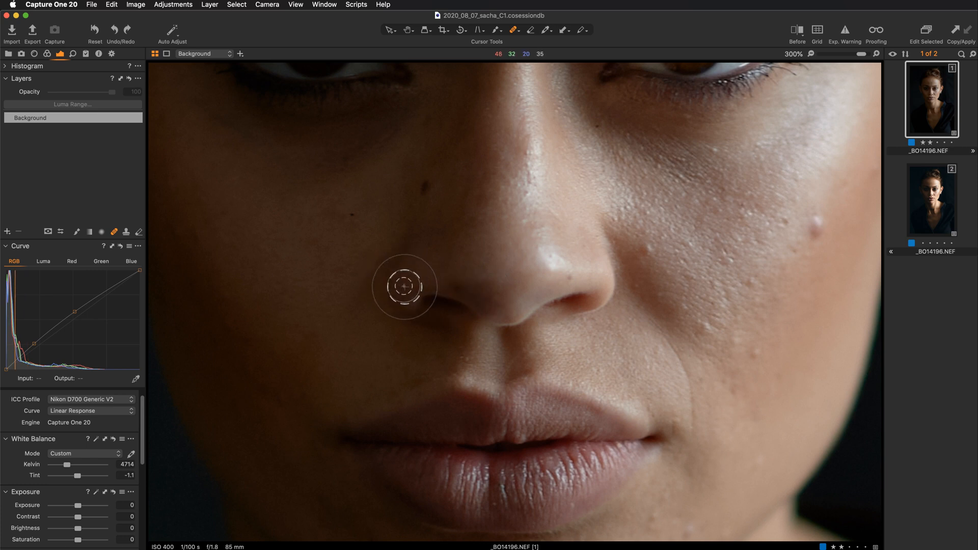
key(super+minus)
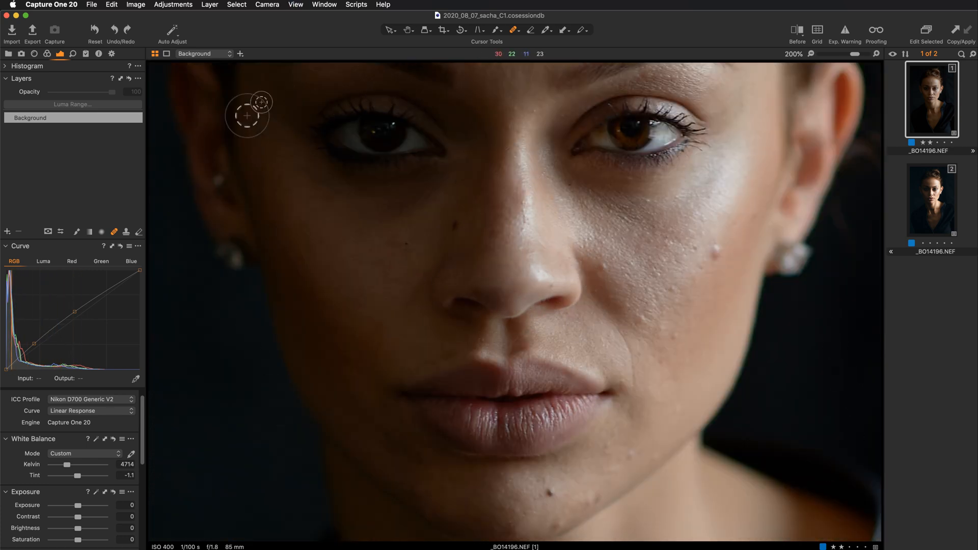
key(super+plus)
key(super+plus)
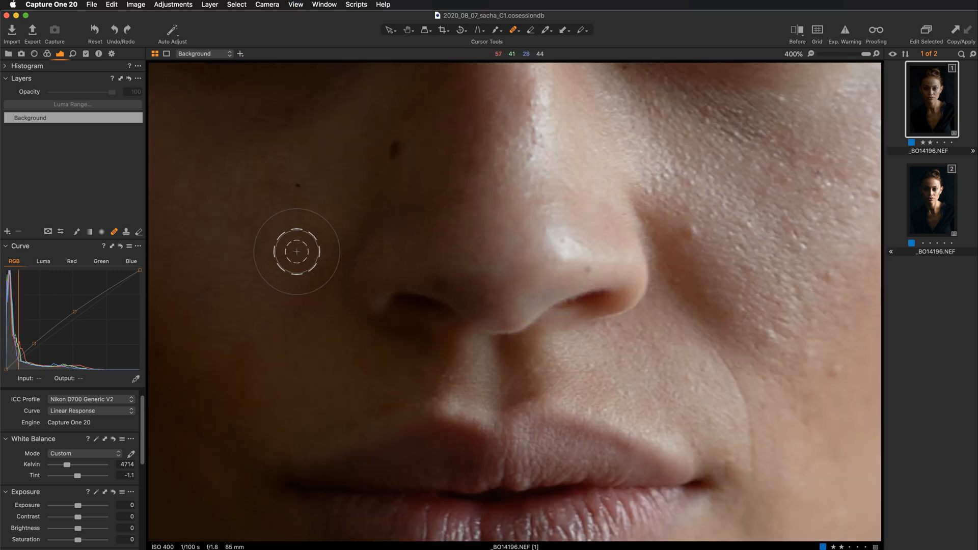
mouse_move(301, 242)
mouse_down()
mouse_move(411, 360)
mouse_move(393, 375)
mouse_move(375, 334)
mouse_up()
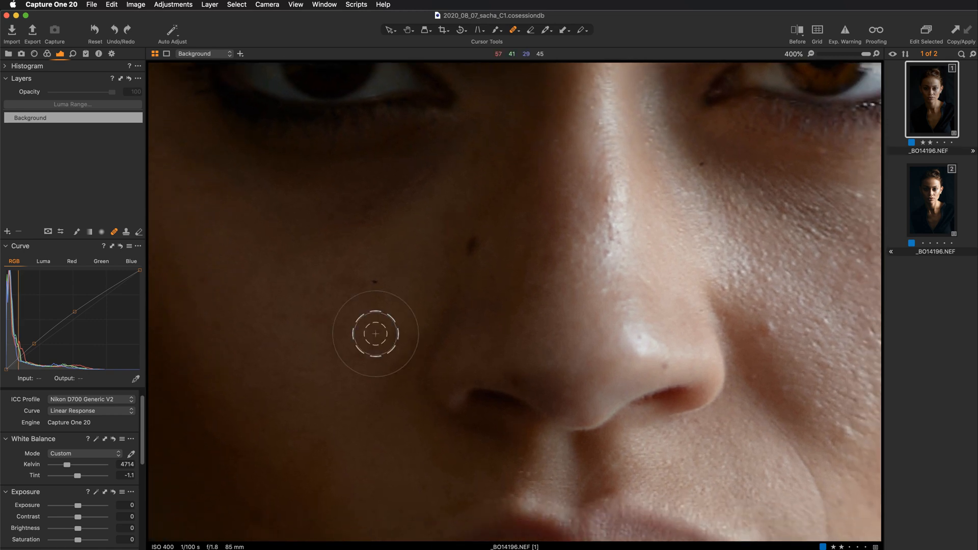
key(super+minus)
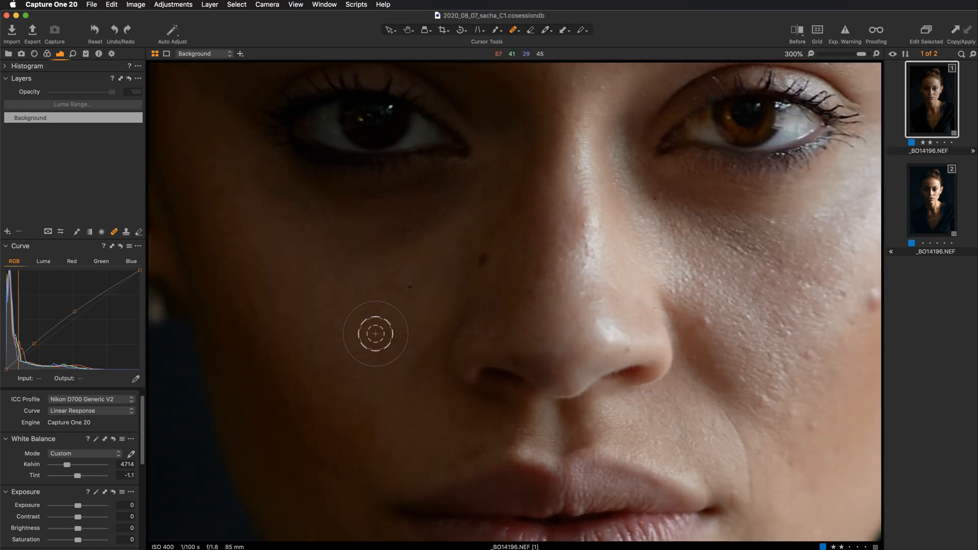
mouse_move(524, 344)
mouse_down()
mouse_move(453, 245)
mouse_move(451, 306)
mouse_up()
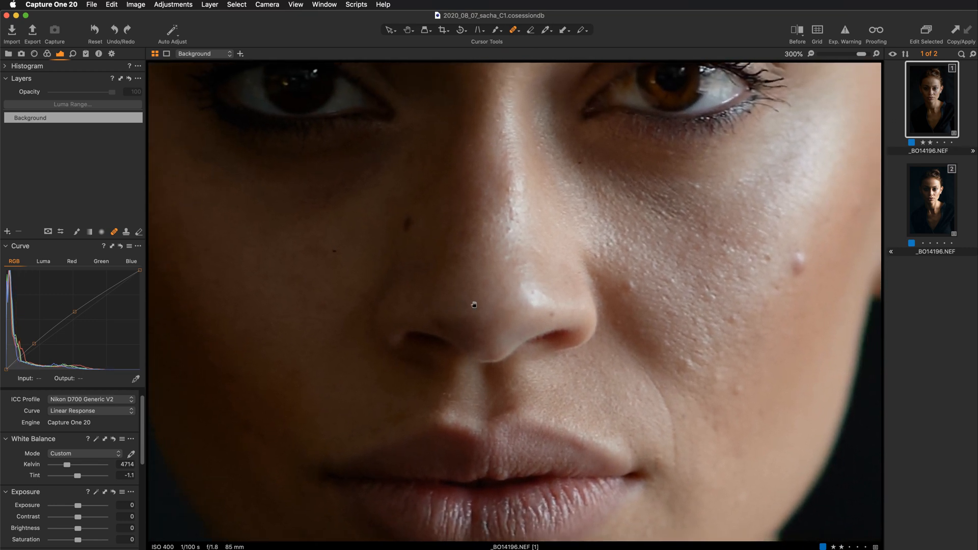
key(super+minus)
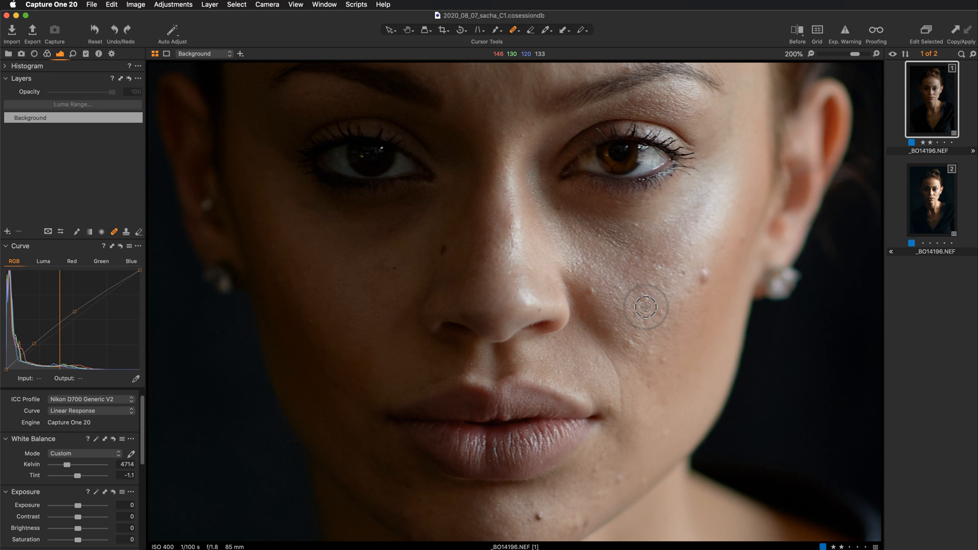
key(super+plus)
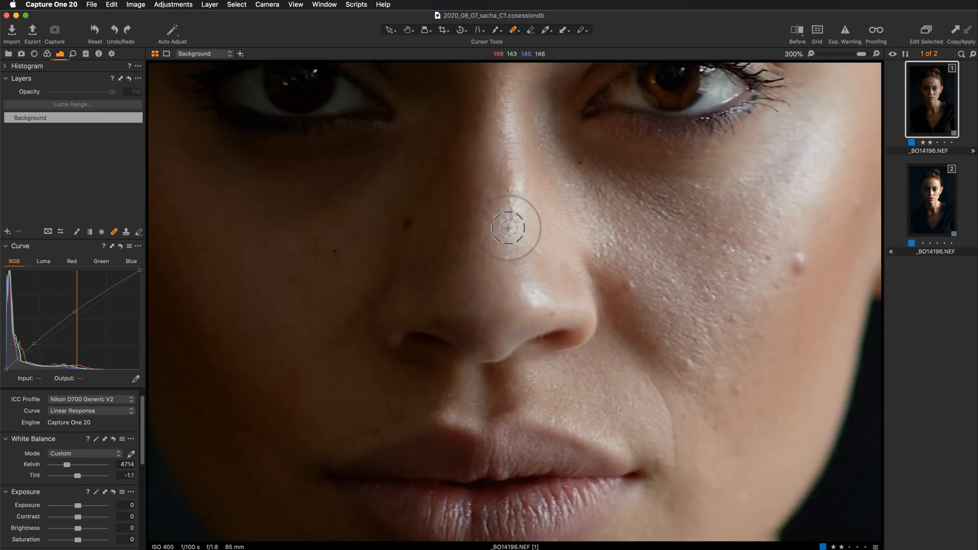
Reduce the Heal brush size to 11 and raise its flow to 98, keeping hardness 0 and opacity 100
right_click(296, 286)
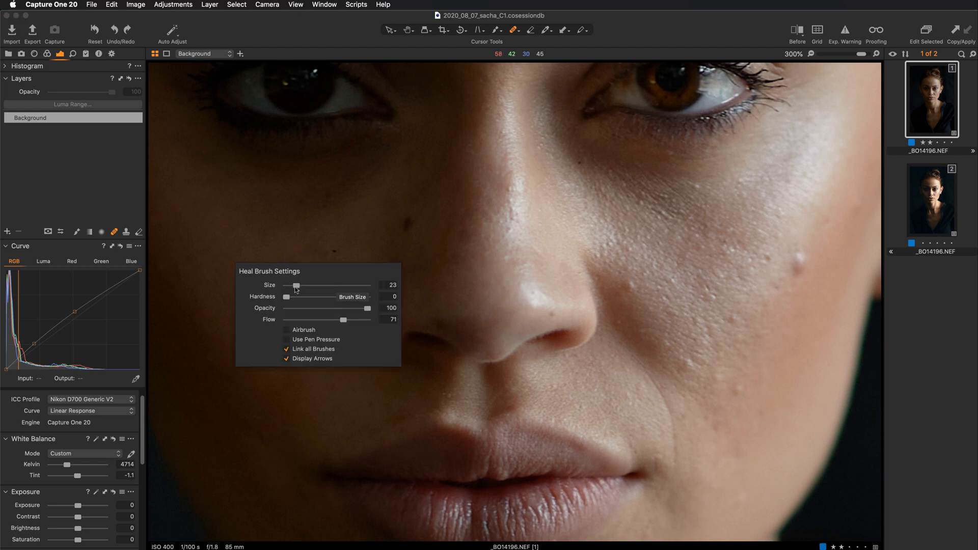
mouse_move(297, 286)
mouse_down()
mouse_move(319, 286)
mouse_move(295, 285)
mouse_up()
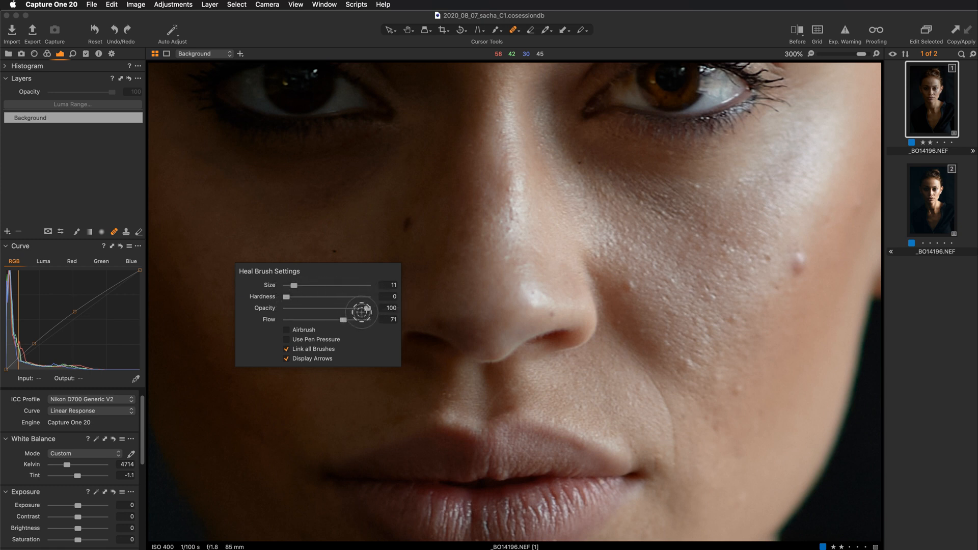
drag(343, 319, 366, 319)
key(Escape)
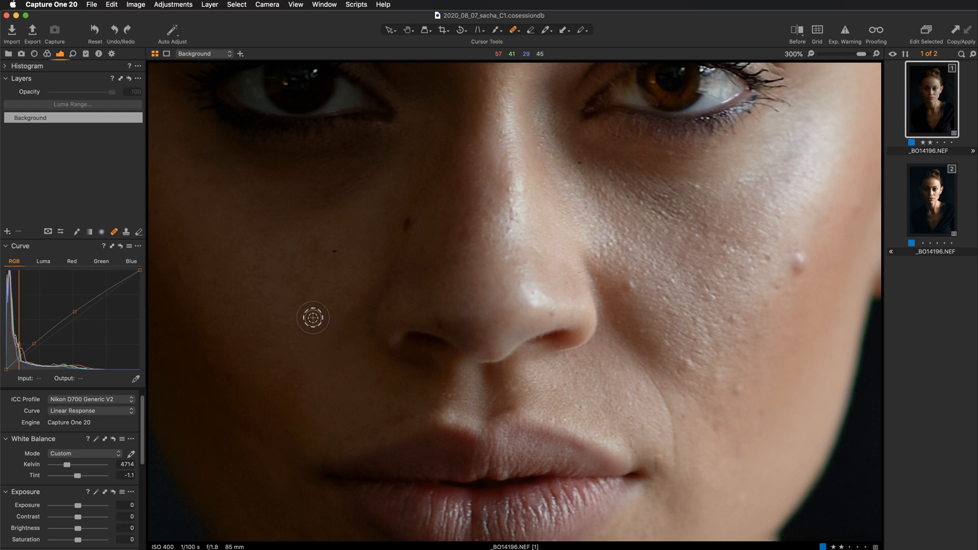
right_click(312, 317)
click(288, 279)
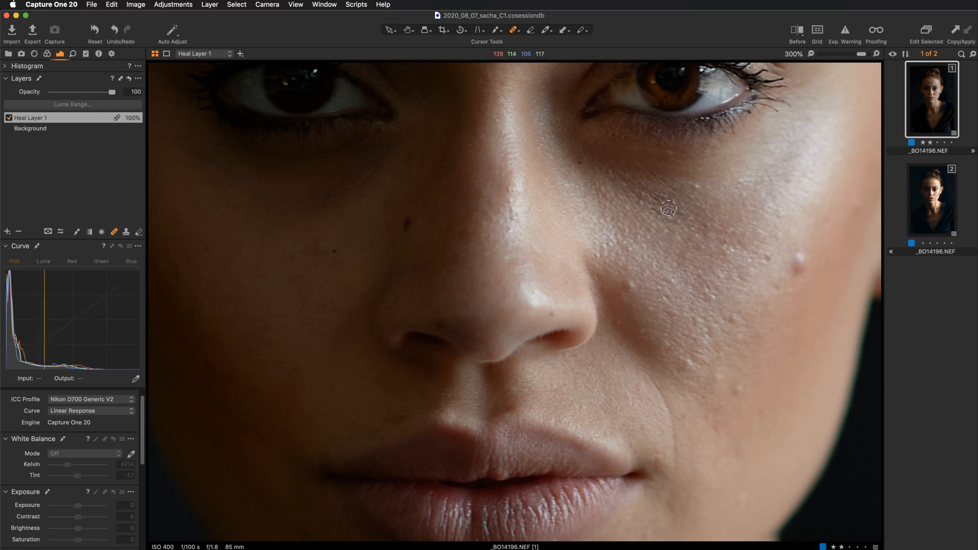
Heal four small blemishes on the brightly lit cheek beside the nose
click(630, 288)
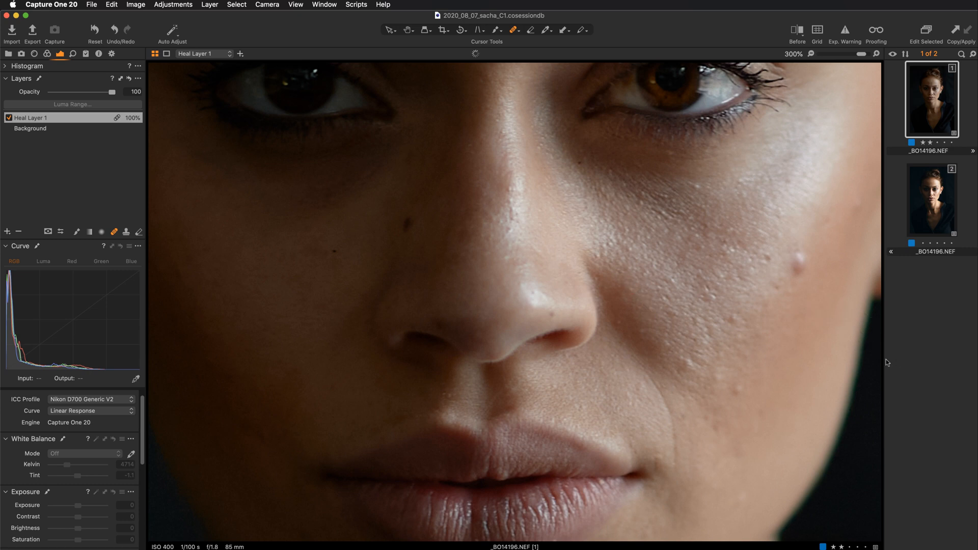
click(670, 279)
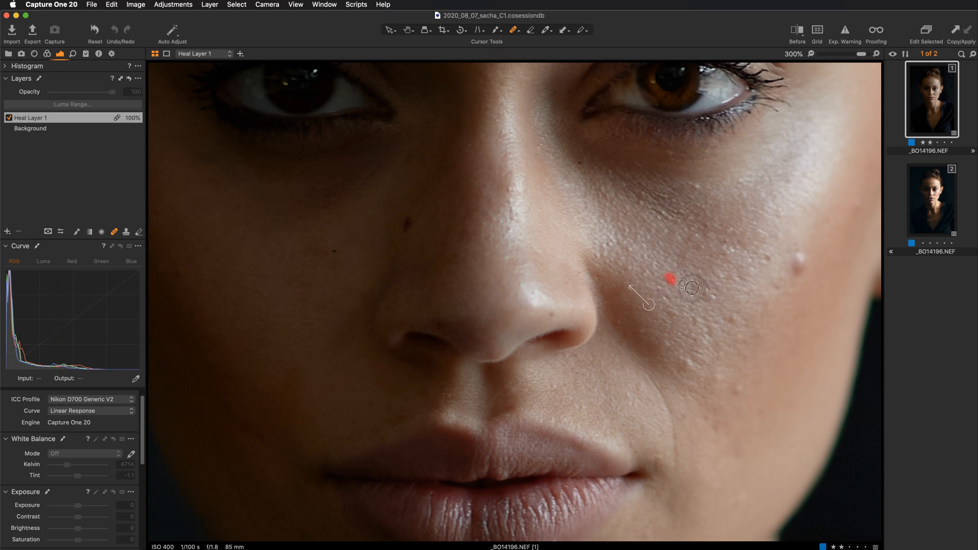
click(671, 312)
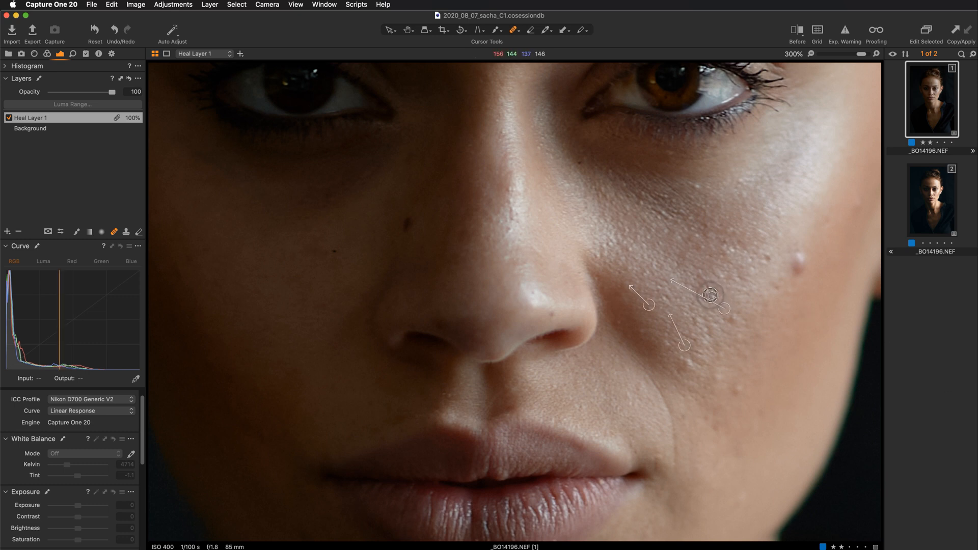
click(708, 296)
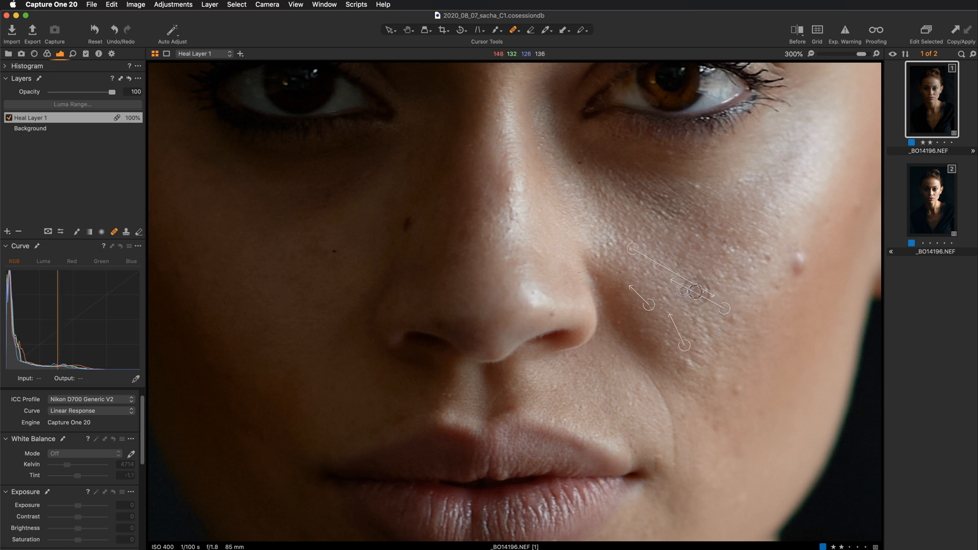
Turn off Display Arrows for the Heal brush, then heal three spots beside the nostril and the larger raised blemish on the outer cheek
scroll(733, 299, up, 2)
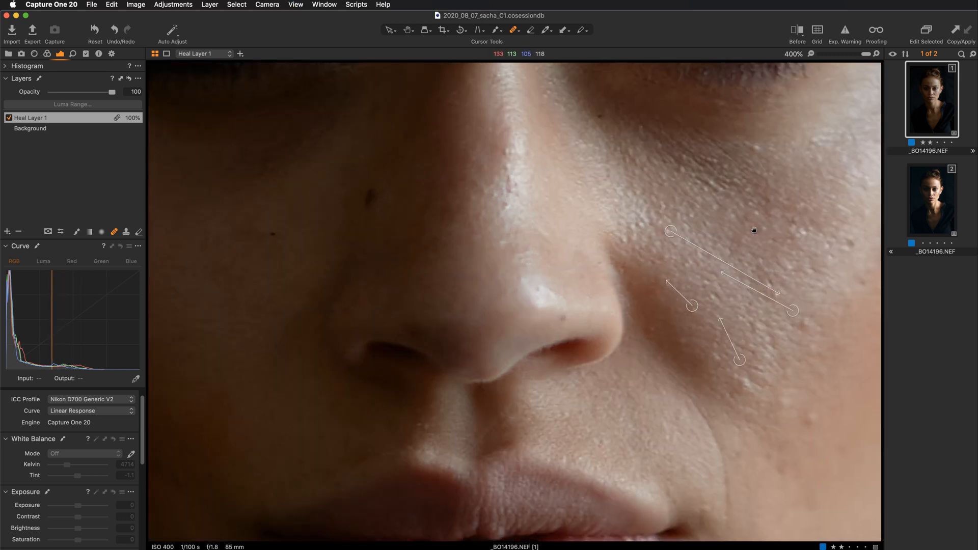
drag(702, 222, 649, 219)
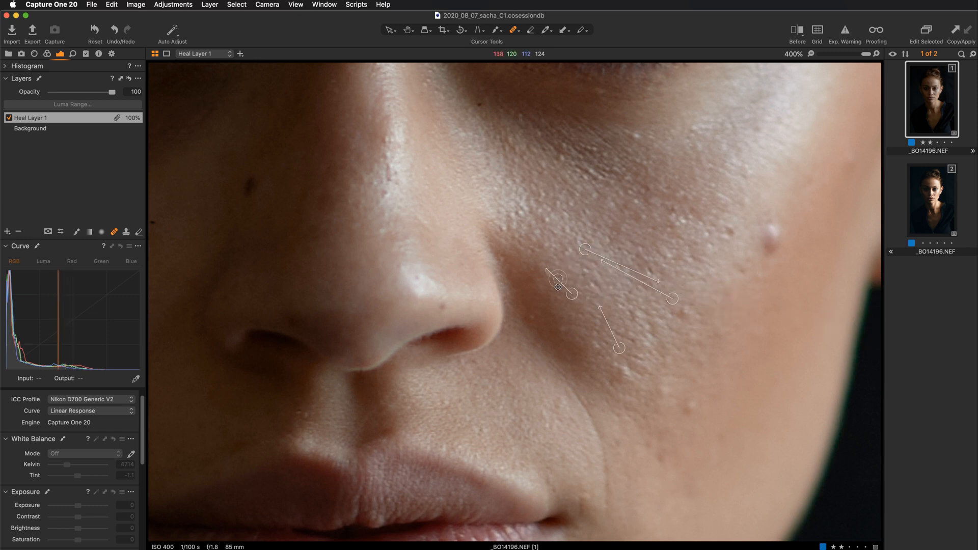
right_click(527, 209)
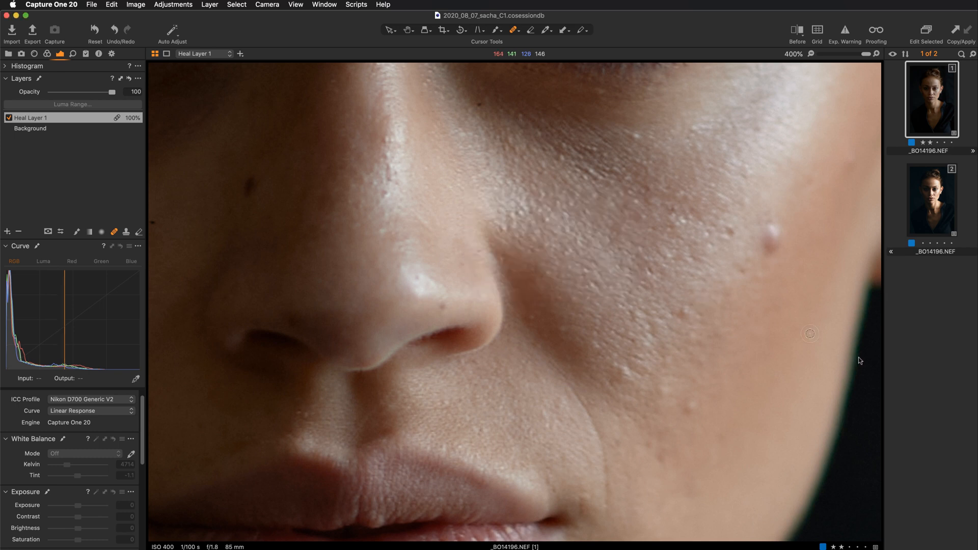
click(501, 230)
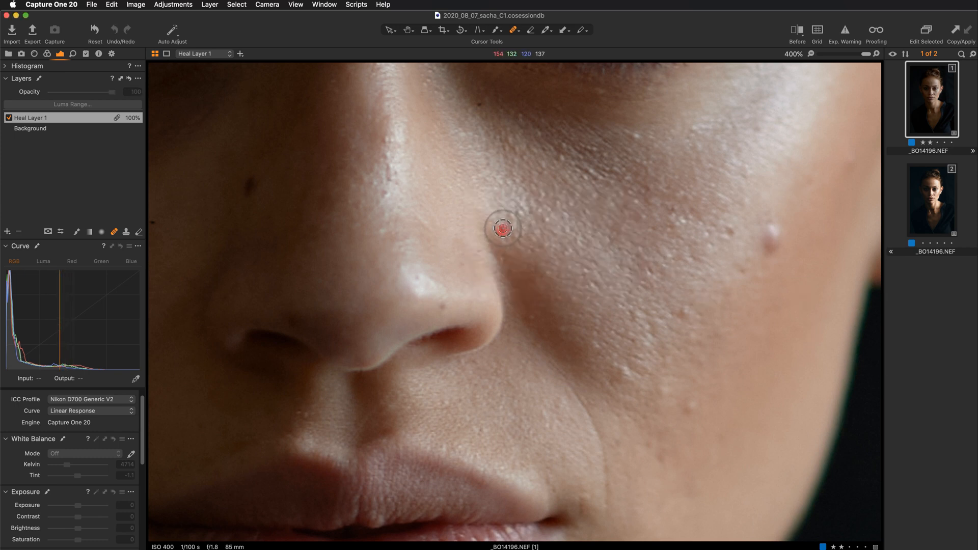
click(511, 215)
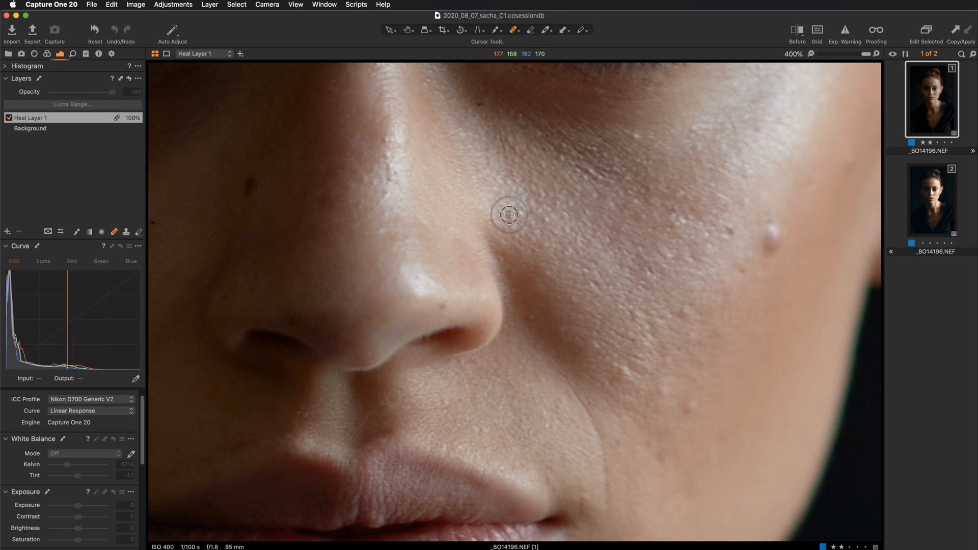
click(547, 220)
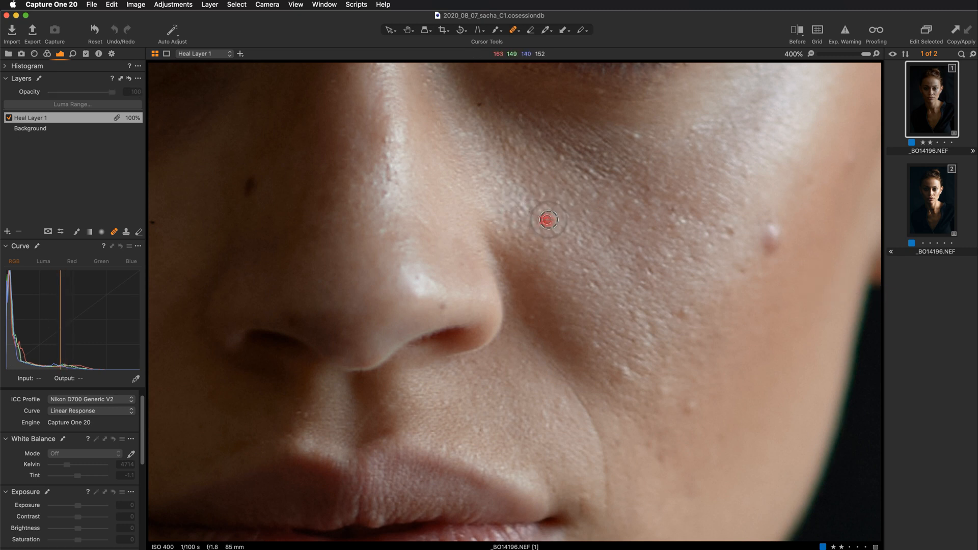
click(769, 235)
mouse_move(769, 236)
mouse_down()
mouse_move(771, 254)
mouse_move(774, 233)
mouse_move(764, 236)
mouse_move(772, 234)
mouse_up()
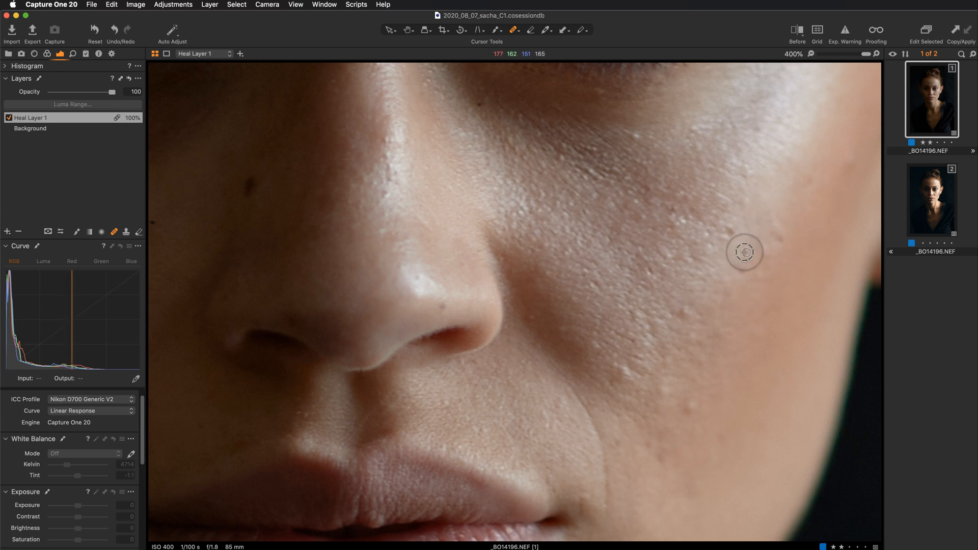
Turn Display Arrows back on and move the outer cheek blemish's heal source up to the brighter skin near the face's edge
right_click(495, 240)
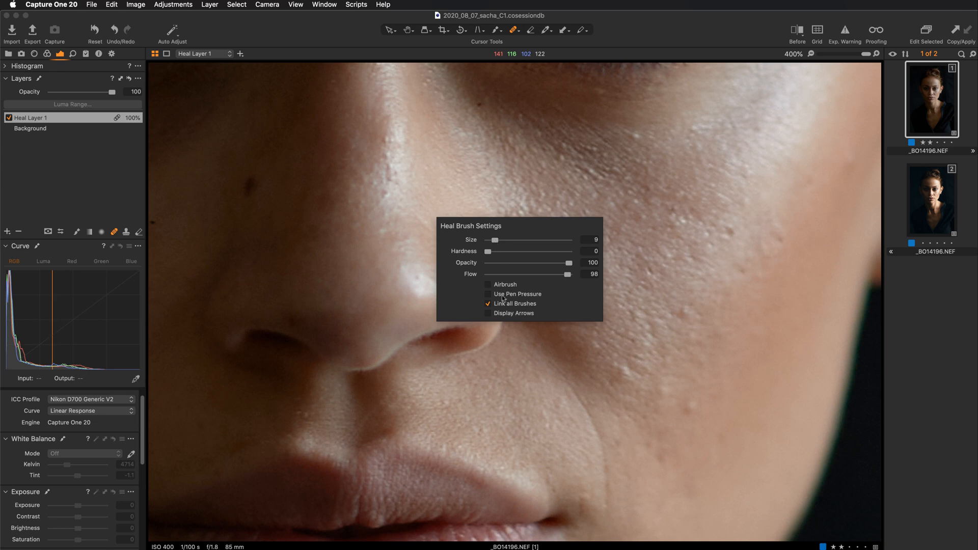
click(718, 182)
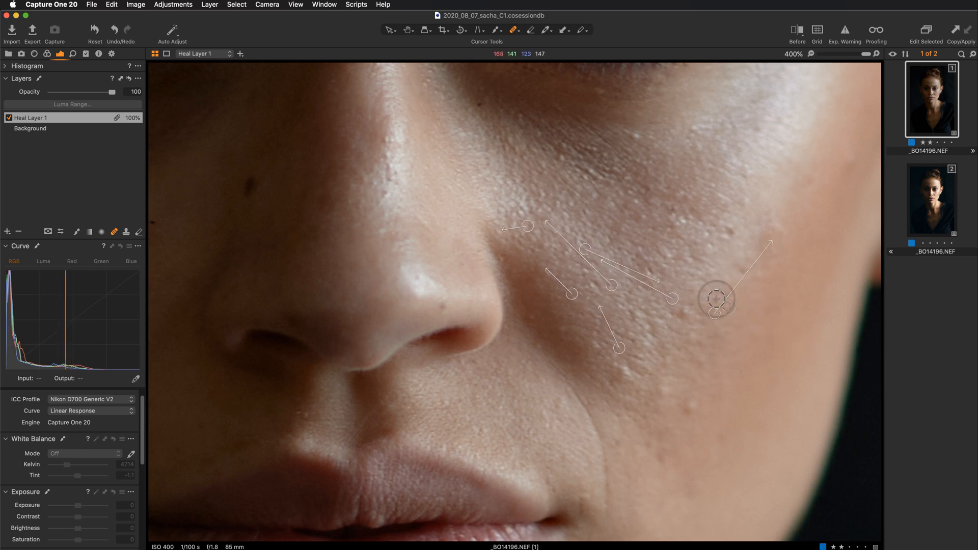
mouse_move(711, 312)
mouse_down()
mouse_move(807, 194)
mouse_move(789, 186)
mouse_up()
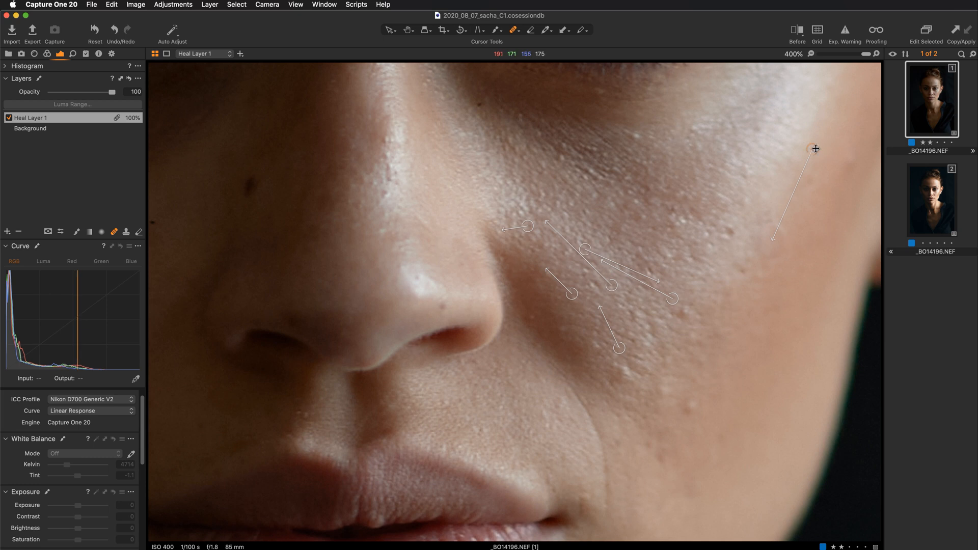
drag(816, 148, 815, 143)
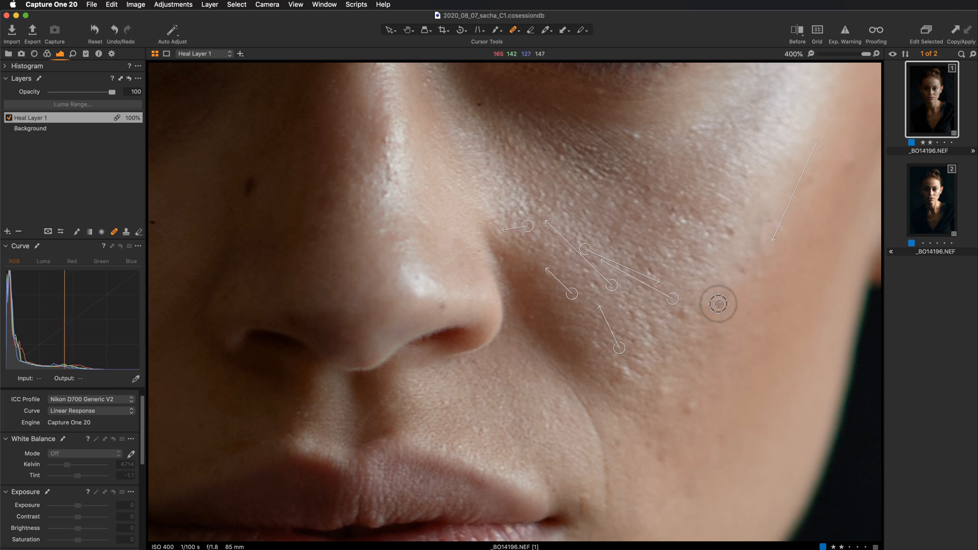
Show and hide the heal layer's mask twice to check which cheek areas are covered
key(m)
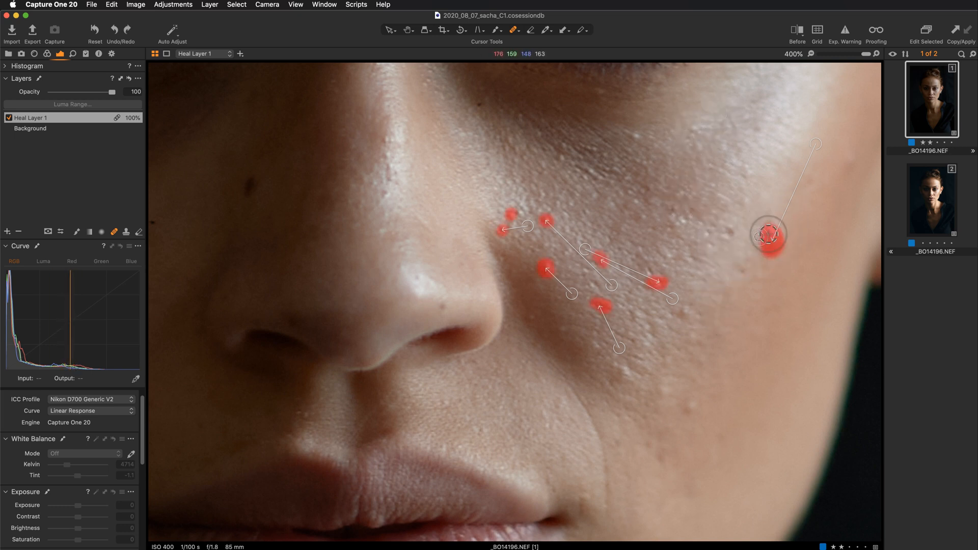
key(m)
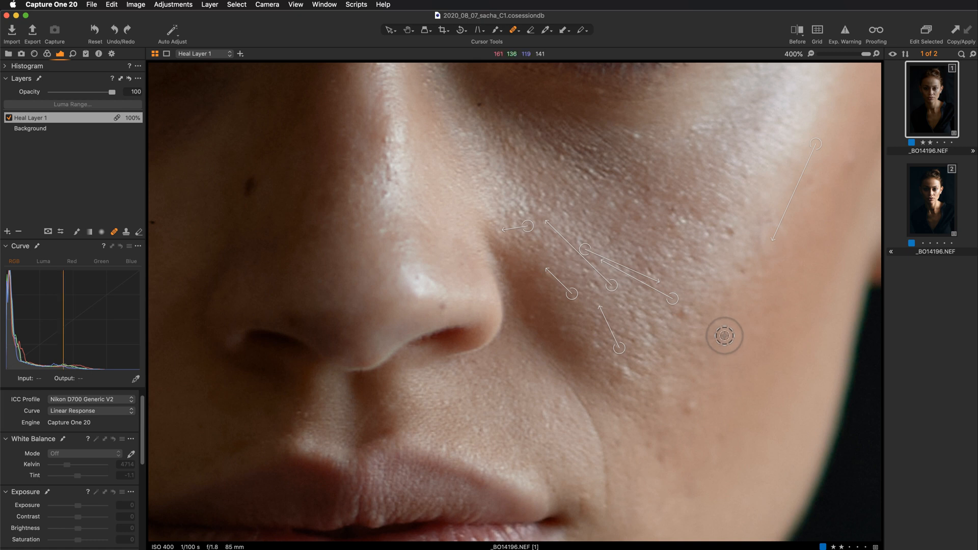
key(m)
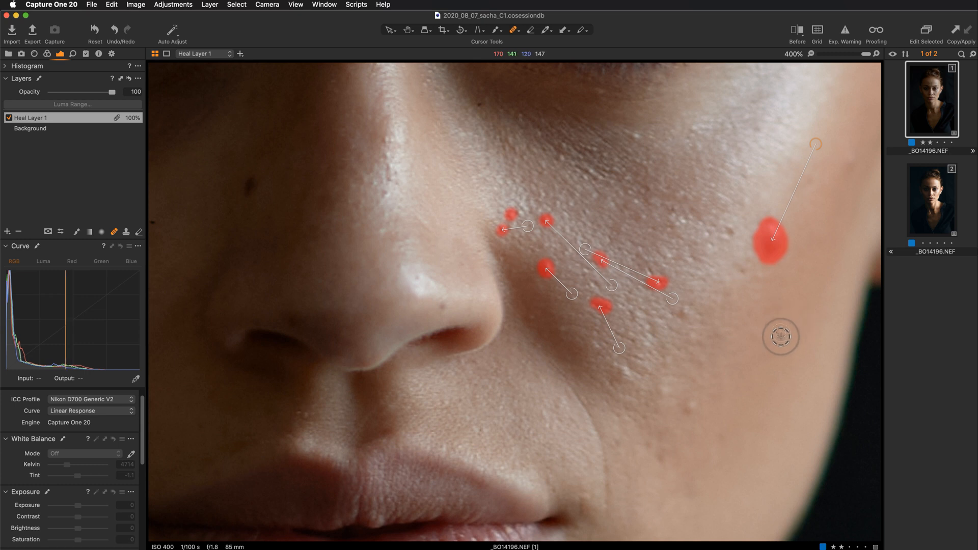
key(m)
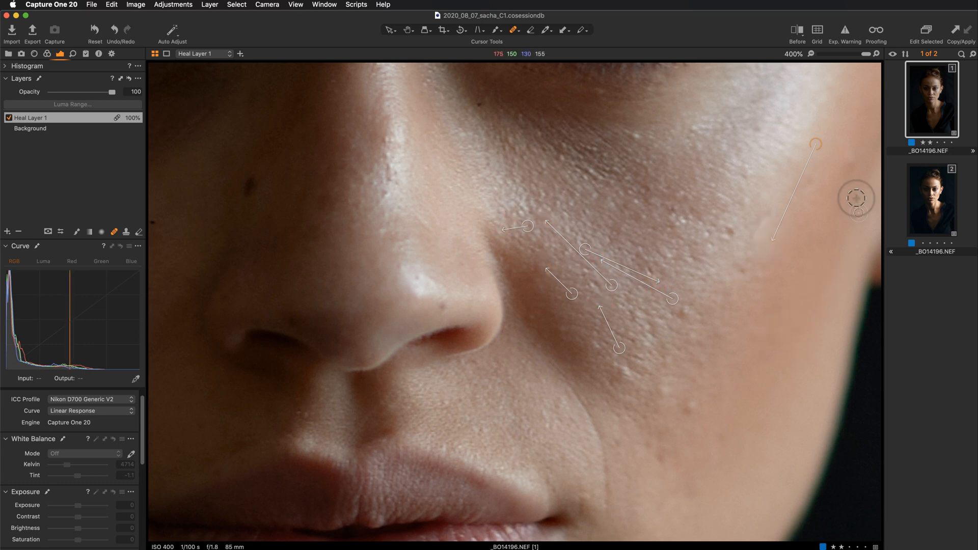
Reposition the outer cheek blemish's heal source closer, onto the bright skin just above the blemish
drag(816, 139, 808, 136)
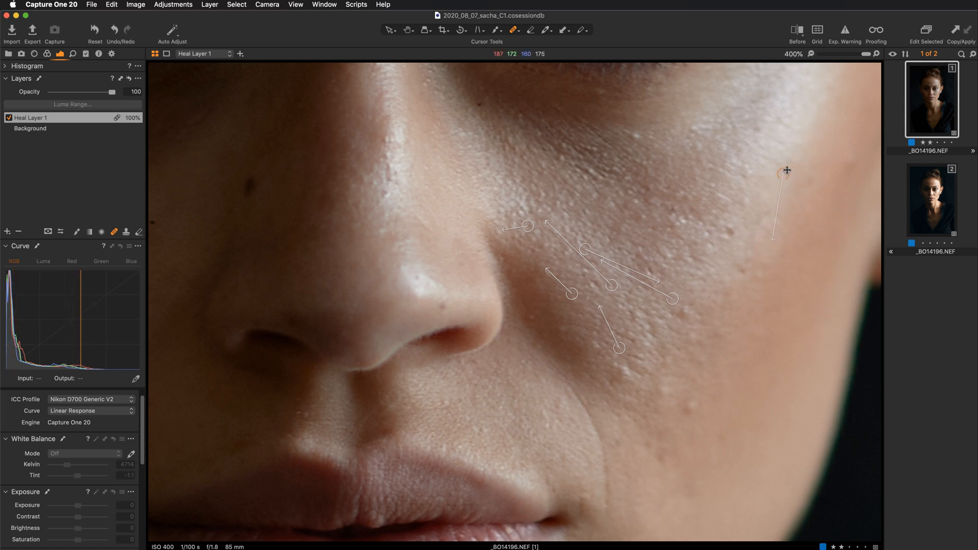
drag(789, 171, 794, 169)
key(super+minus)
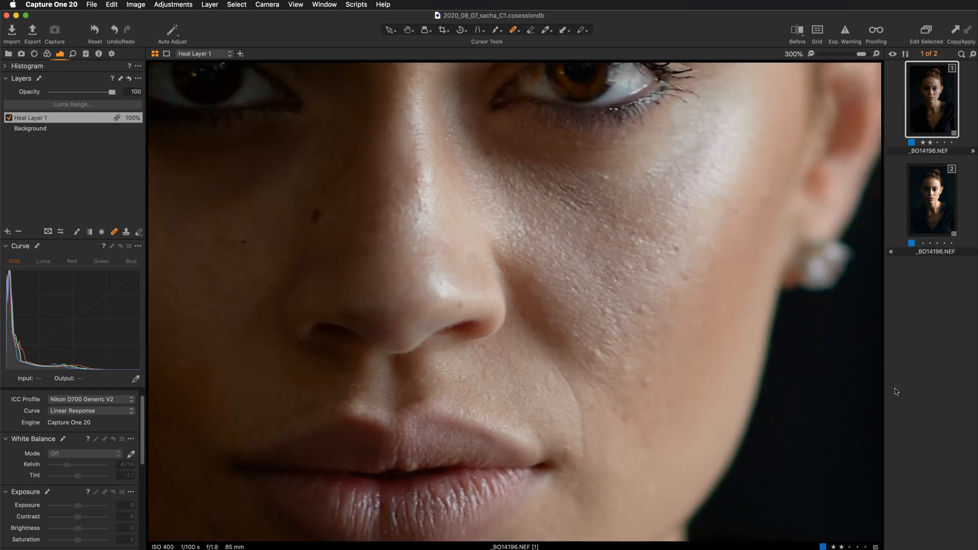
key(super+plus)
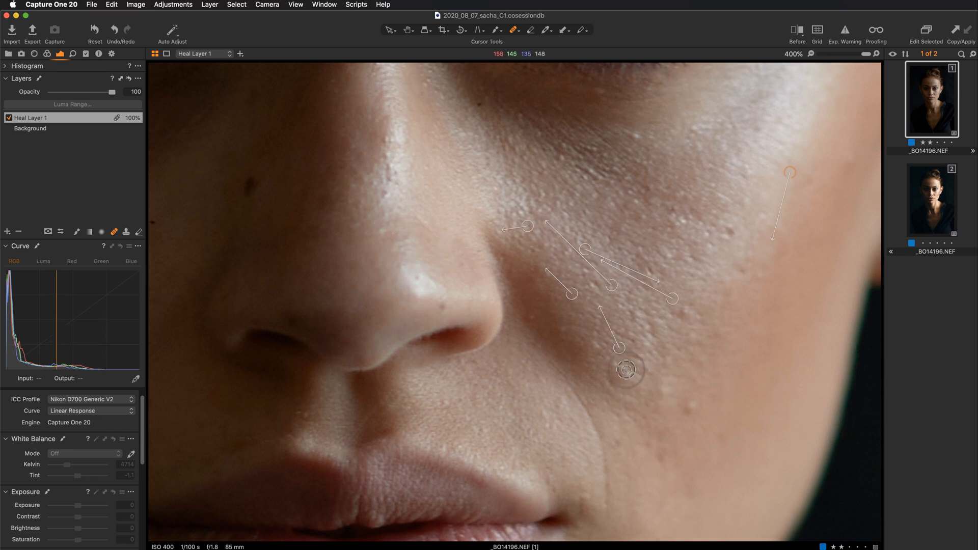
Heal the remaining raised spots across the middle and outer part of the brightly lit cheek
scroll(619, 367, up, 3)
mouse_move(732, 370)
mouse_down()
mouse_move(715, 280)
mouse_move(722, 364)
mouse_up()
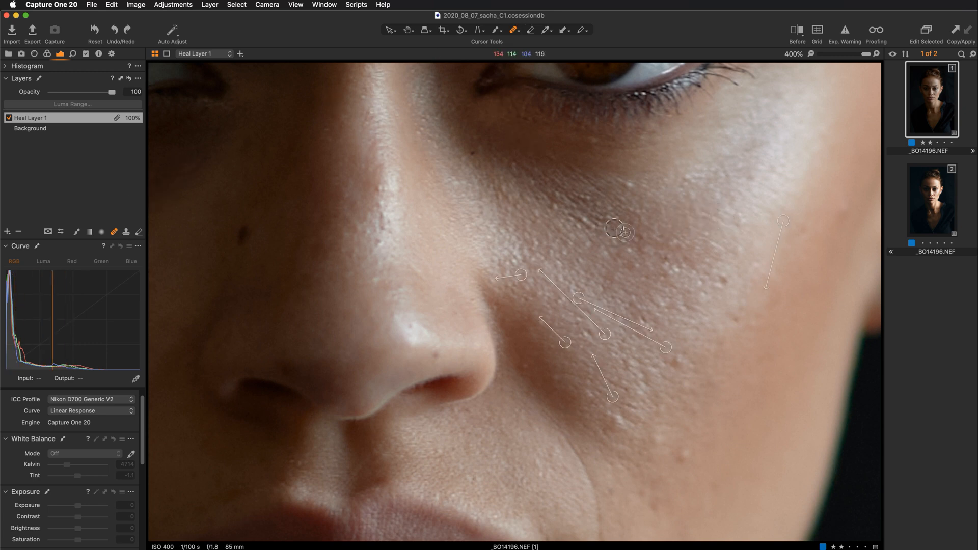
click(715, 278)
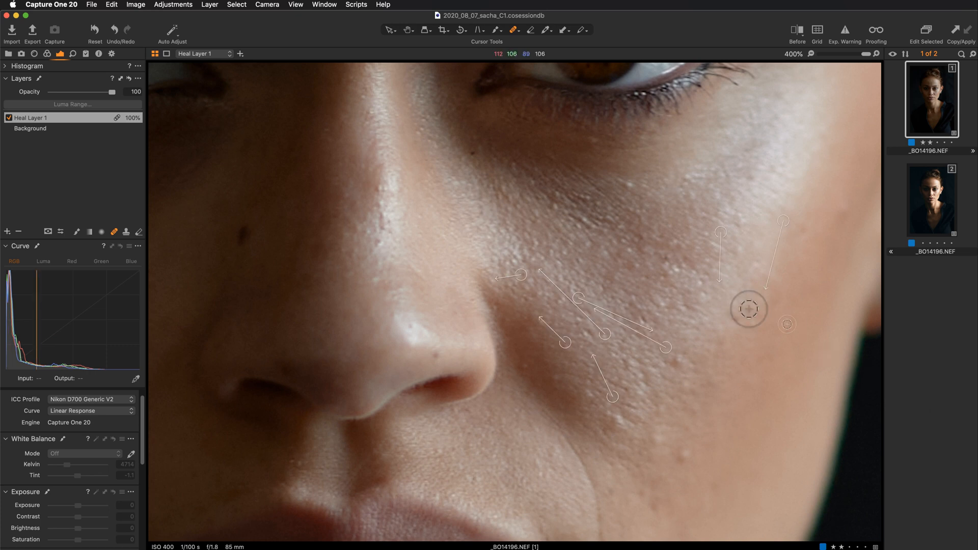
click(737, 319)
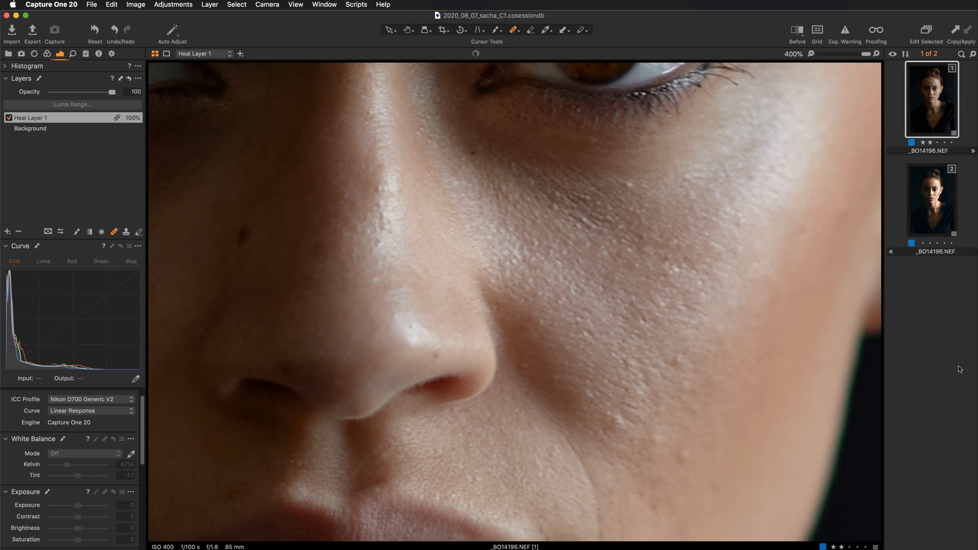
click(626, 243)
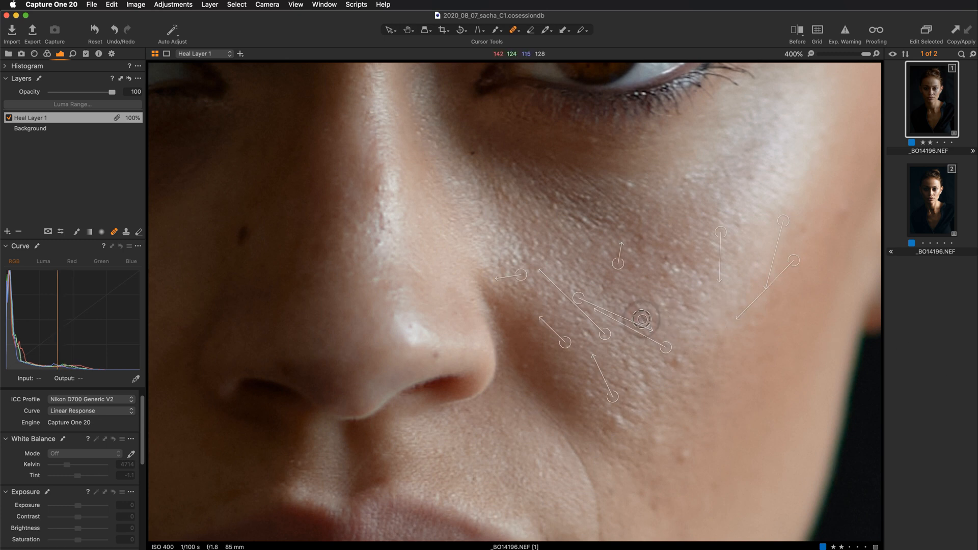
click(643, 319)
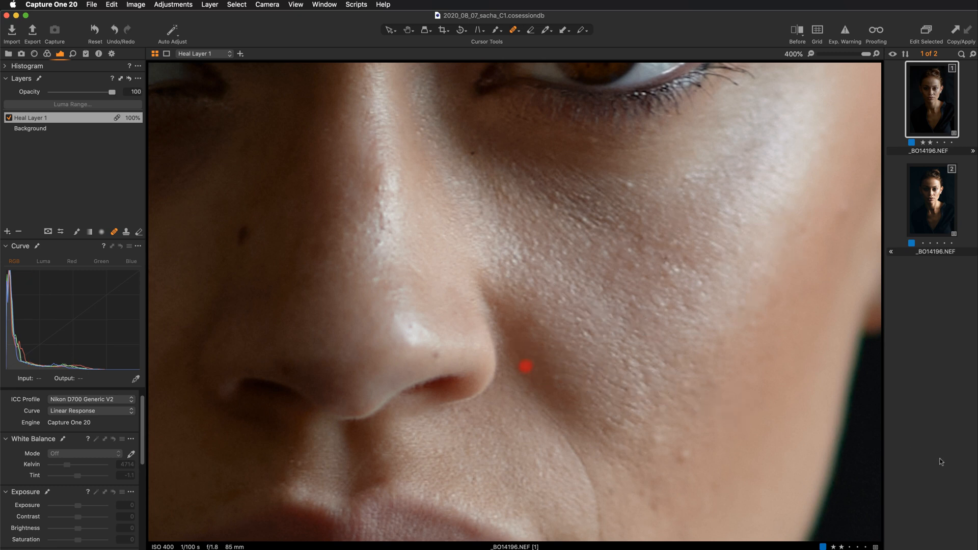
mouse_move(709, 415)
mouse_down()
mouse_move(695, 351)
mouse_move(698, 372)
mouse_up()
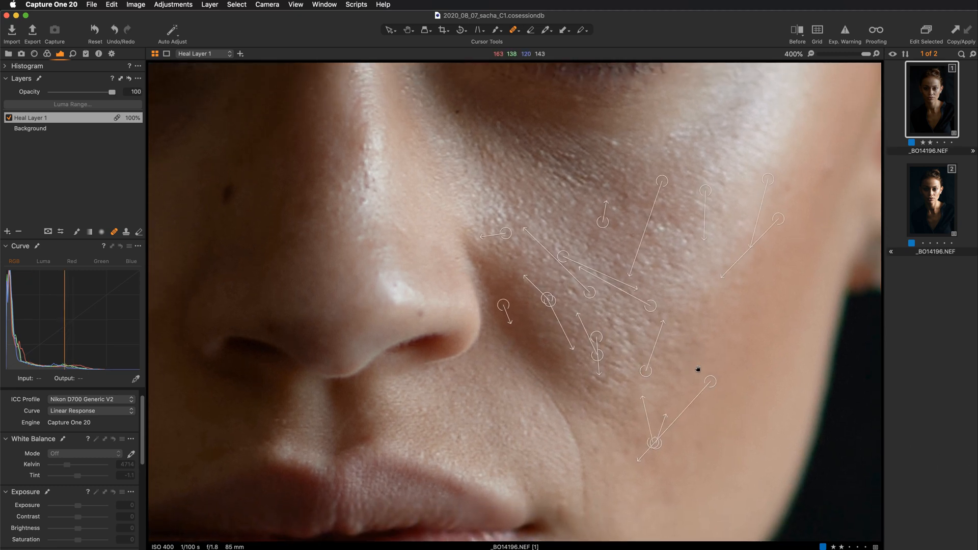
Heal a small spot on the shaded cheek, beneath the eye and beside the nose
key(super+minus)
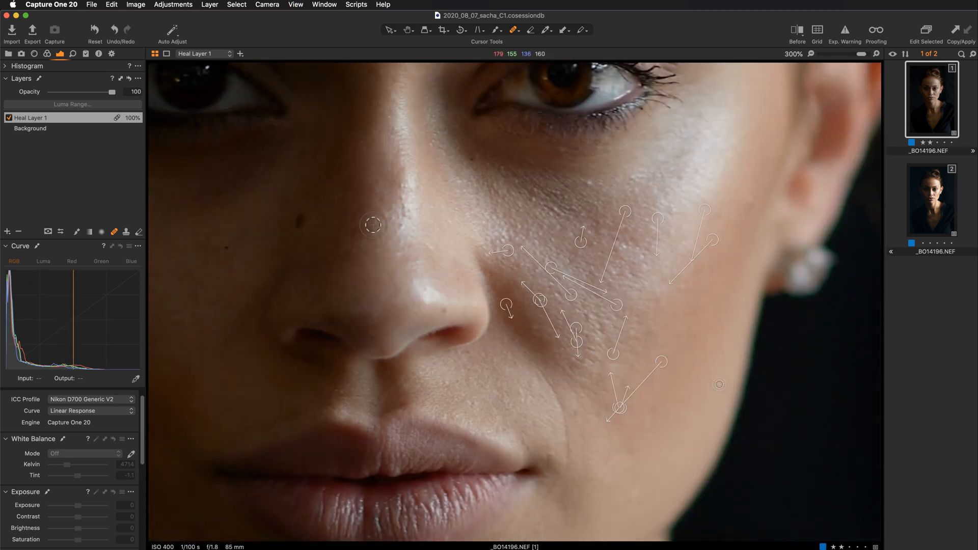
drag(378, 251, 515, 297)
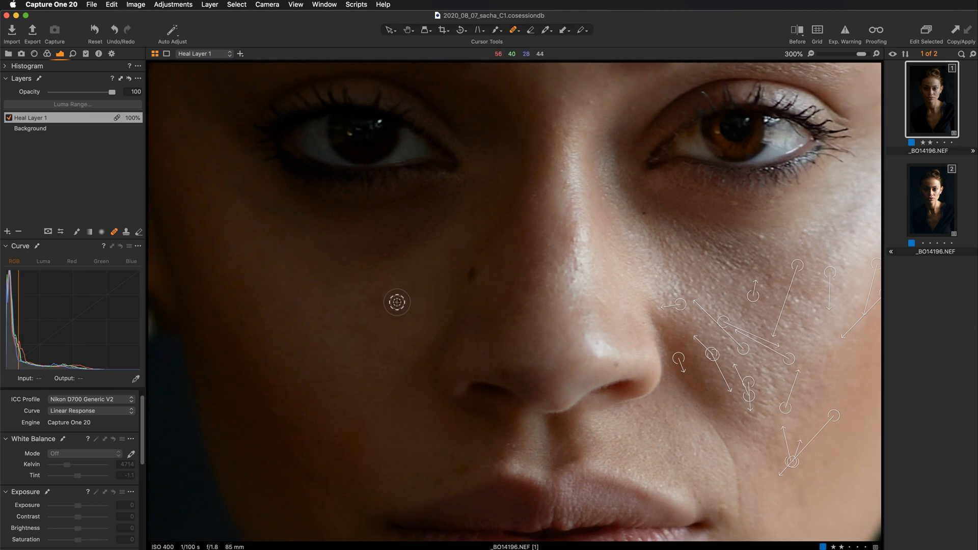
click(398, 303)
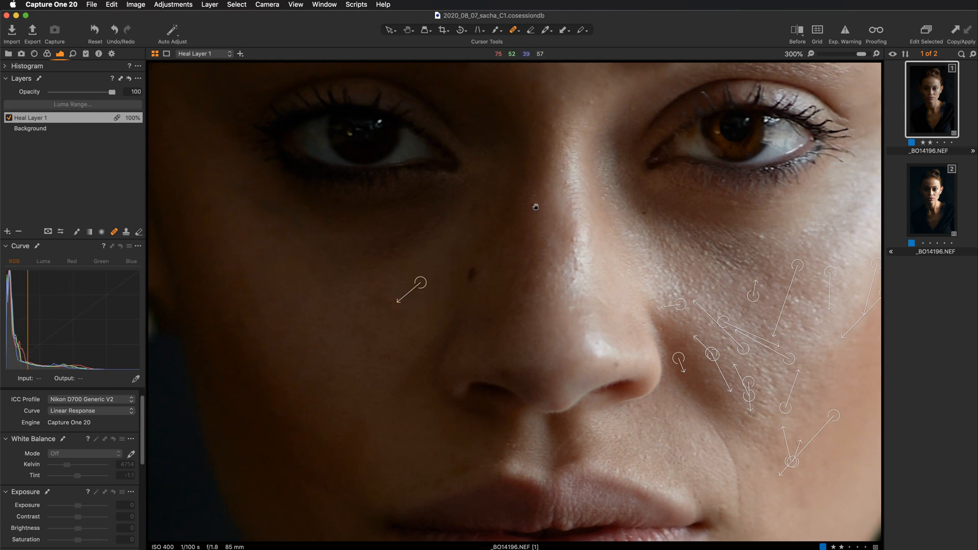
Heal the blemishes on the shaded half of the forehead and the cluster near the inner end of the shaded eyebrow
scroll(610, 232, up, 10)
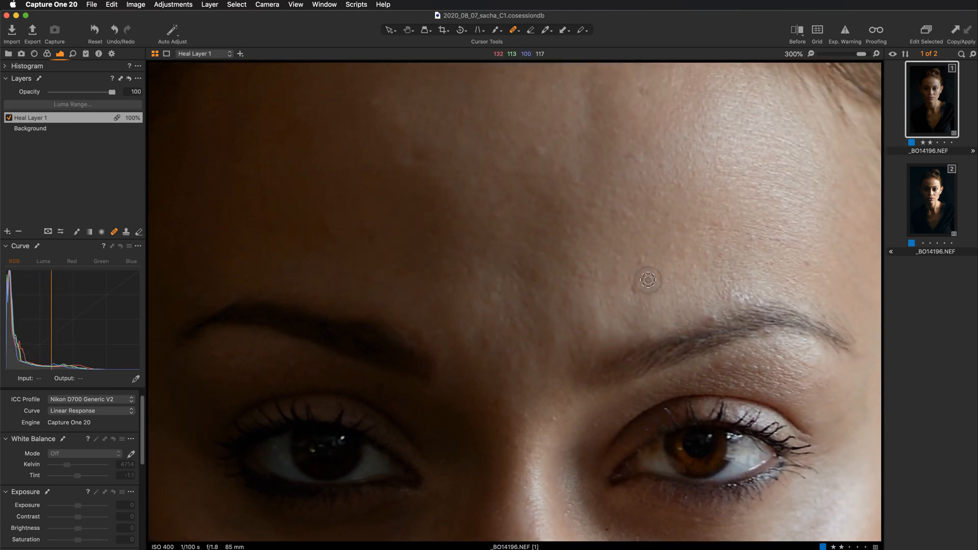
key(super+minus)
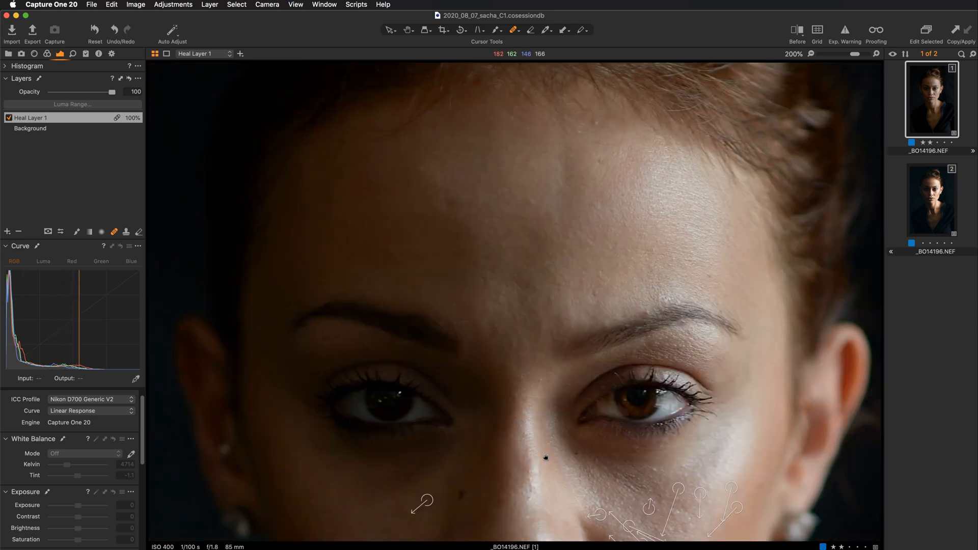
drag(546, 457, 547, 207)
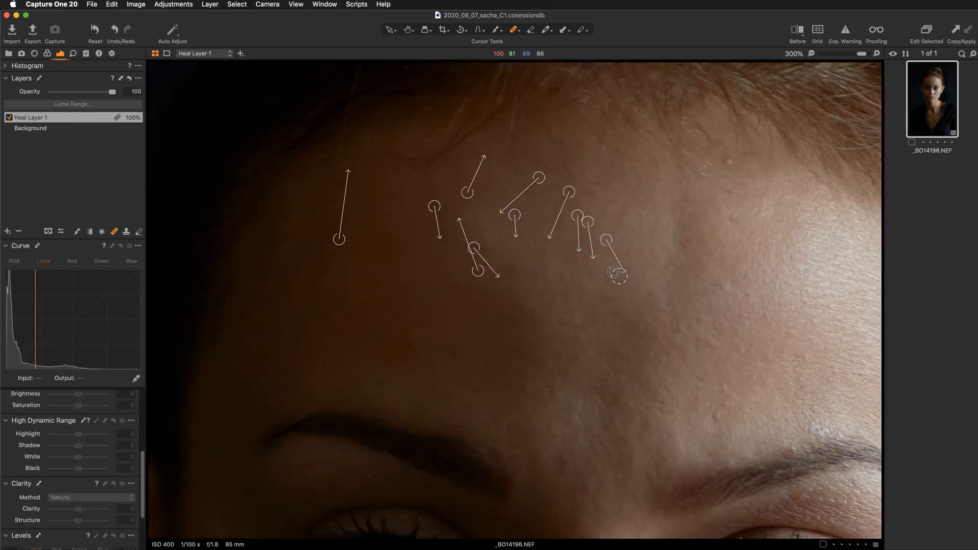
drag(359, 351, 343, 138)
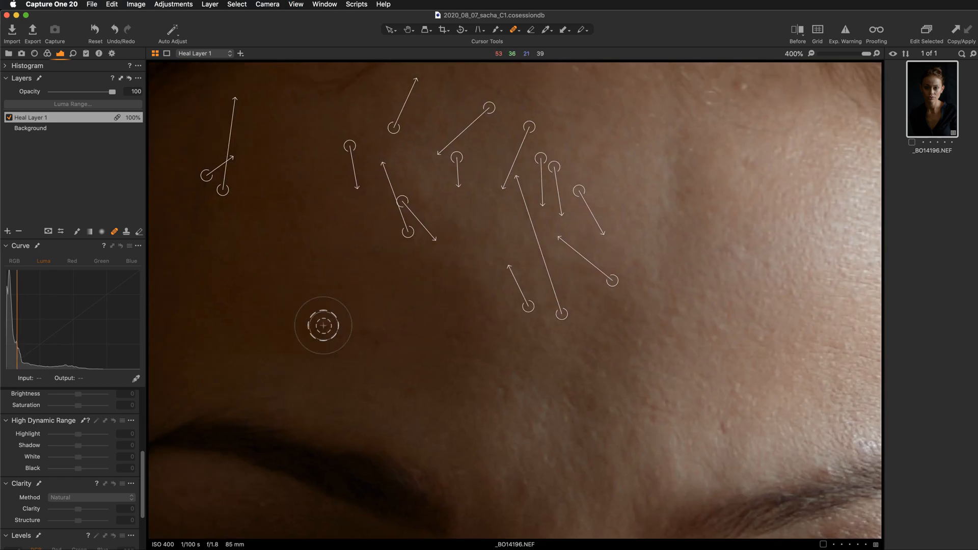
click(321, 328)
click(367, 328)
drag(446, 337, 509, 369)
click(370, 395)
click(415, 392)
click(405, 425)
click(503, 395)
Heal the spots on the central forehead and above the brightly lit eyebrow
click(564, 392)
click(664, 340)
click(769, 263)
click(724, 429)
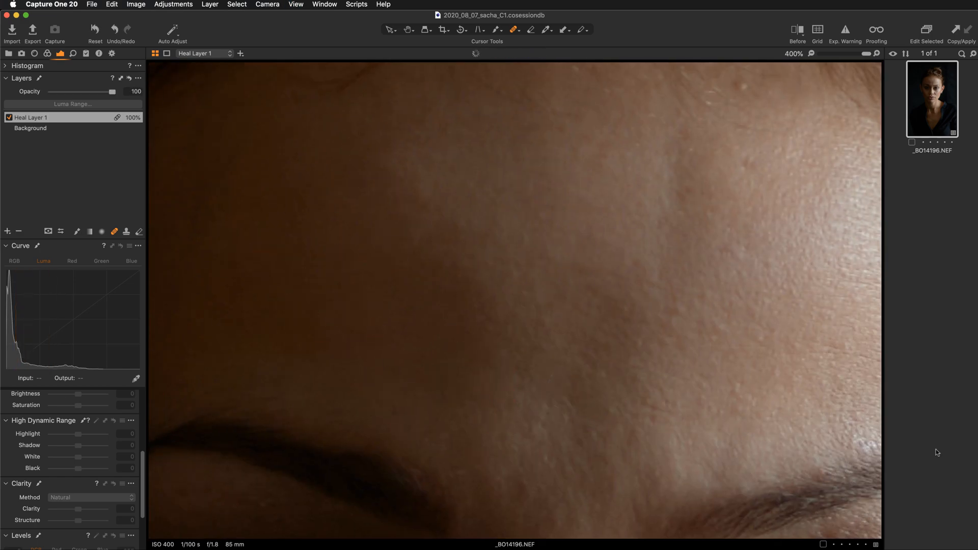
click(829, 472)
click(751, 163)
Heal the spots along the upper forehead beneath the hairline and down its centre
drag(751, 163, 717, 284)
click(650, 331)
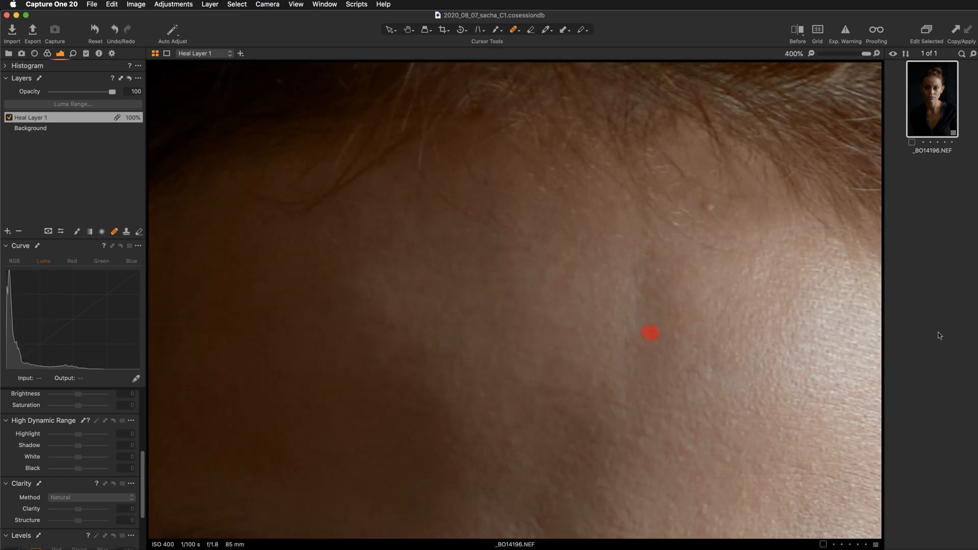
click(707, 207)
click(266, 220)
click(397, 178)
click(562, 190)
click(544, 239)
click(571, 279)
click(575, 332)
Heal the uneven spots from the centre of the forehead towards its brightly lit side
drag(691, 372, 705, 284)
click(709, 284)
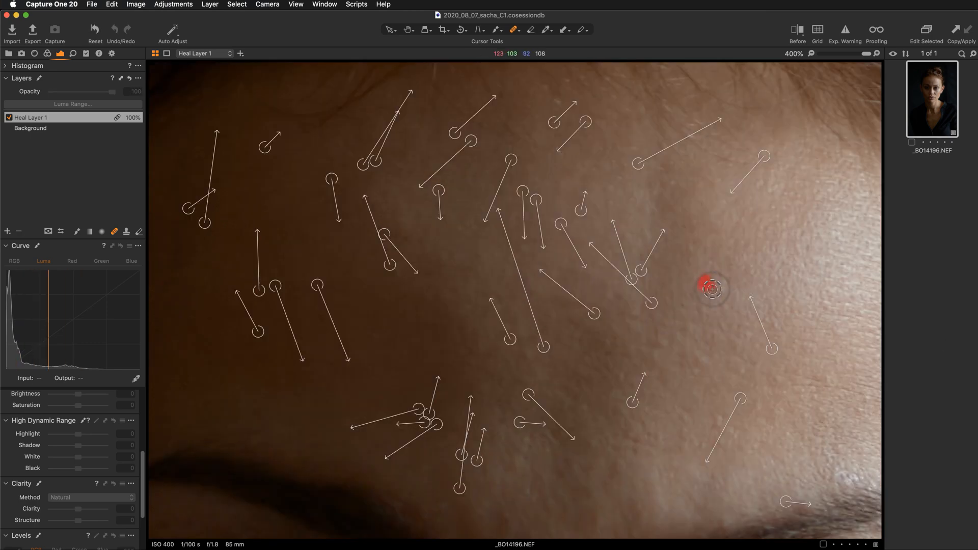
click(681, 306)
click(645, 309)
click(620, 299)
click(574, 327)
click(611, 294)
click(594, 308)
click(679, 332)
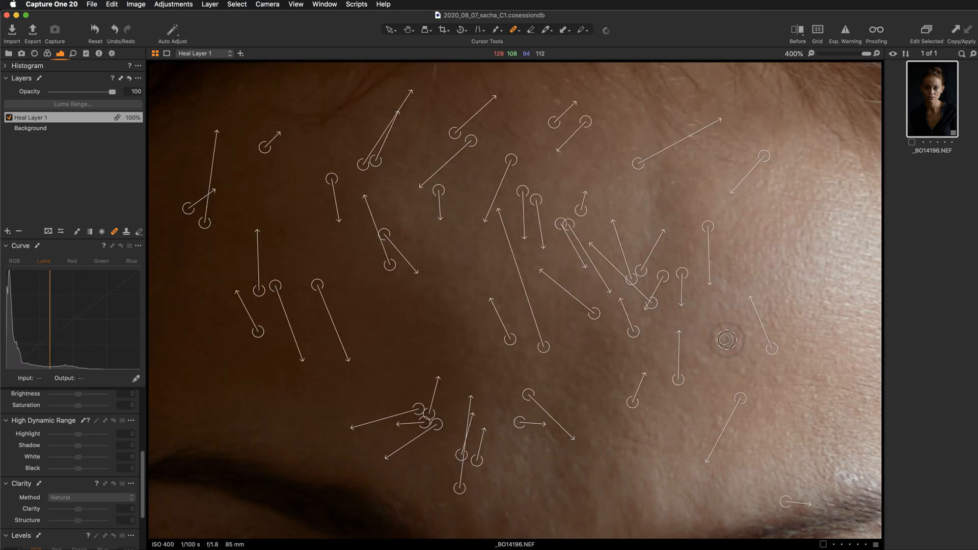
click(699, 364)
drag(741, 341, 726, 363)
key(super+z)
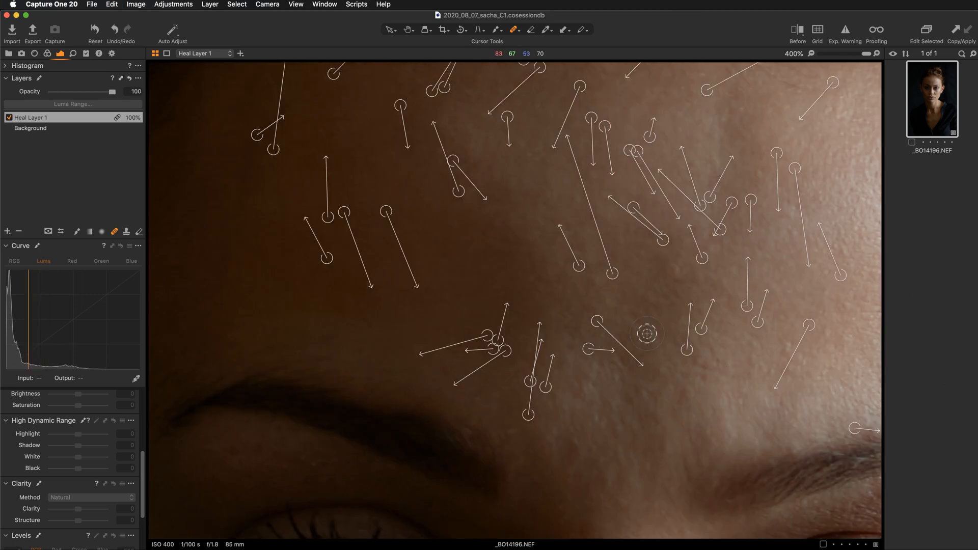
Heal the spots between the eyebrows and at the top of the nose bridge
click(611, 361)
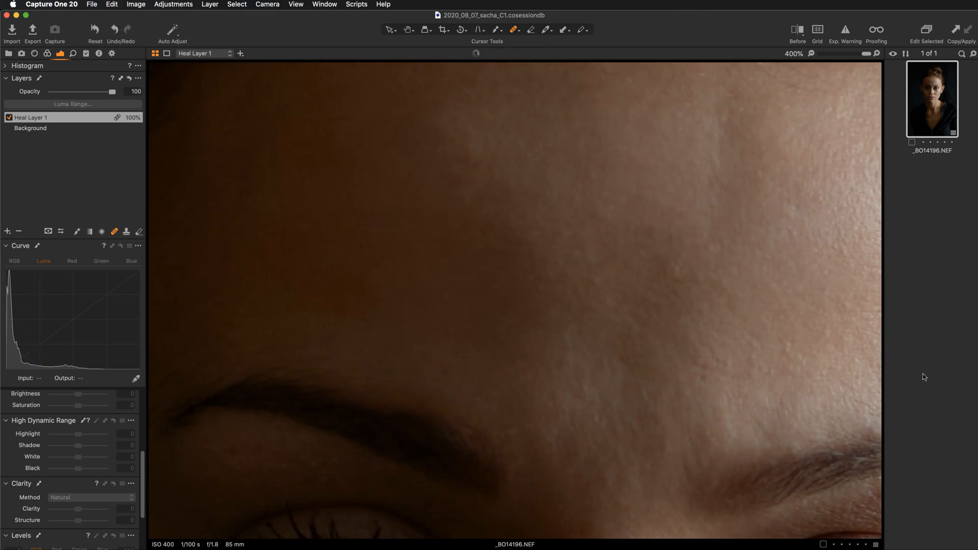
click(714, 353)
click(752, 343)
drag(755, 355, 744, 376)
click(770, 374)
click(676, 270)
click(737, 376)
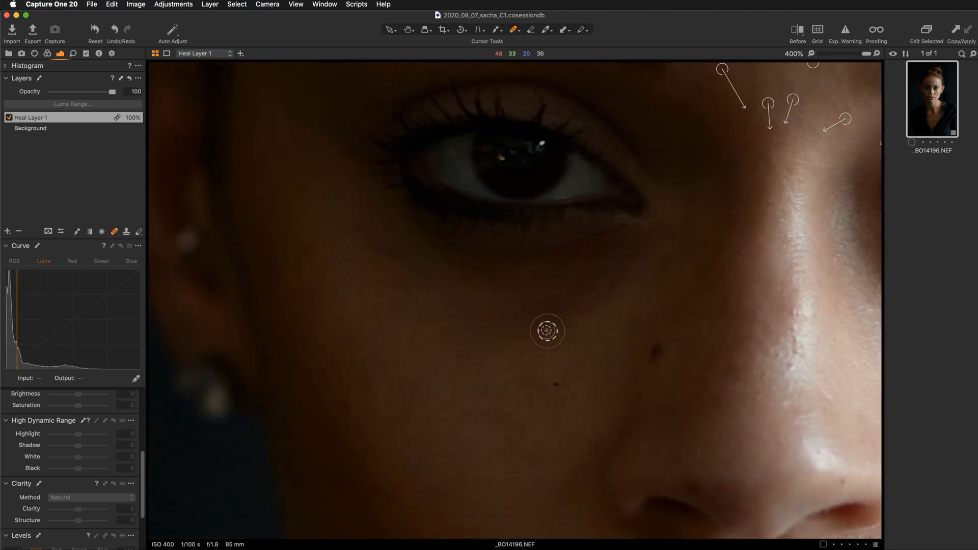
Heal a spot on the shaded side of the face and add a second heal layer
click(308, 245)
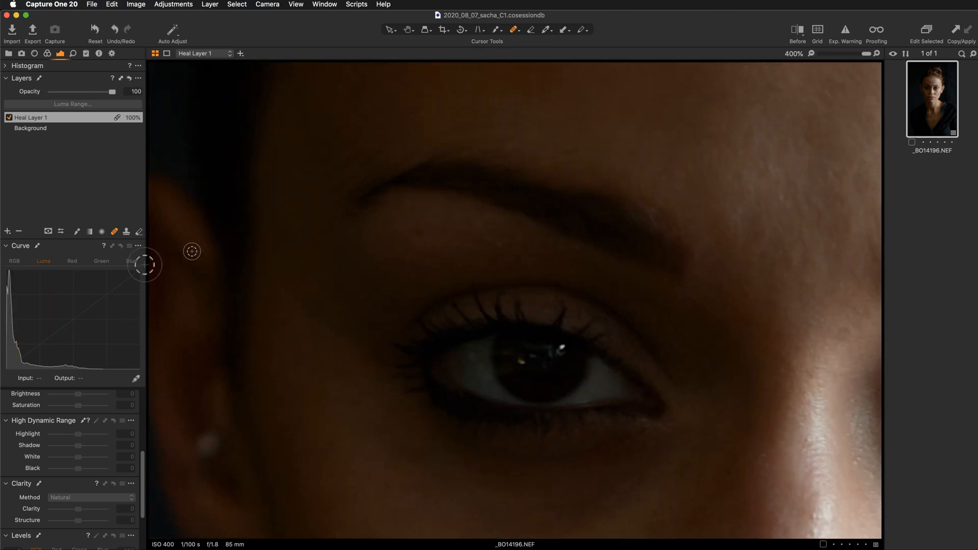
click(7, 232)
click(40, 264)
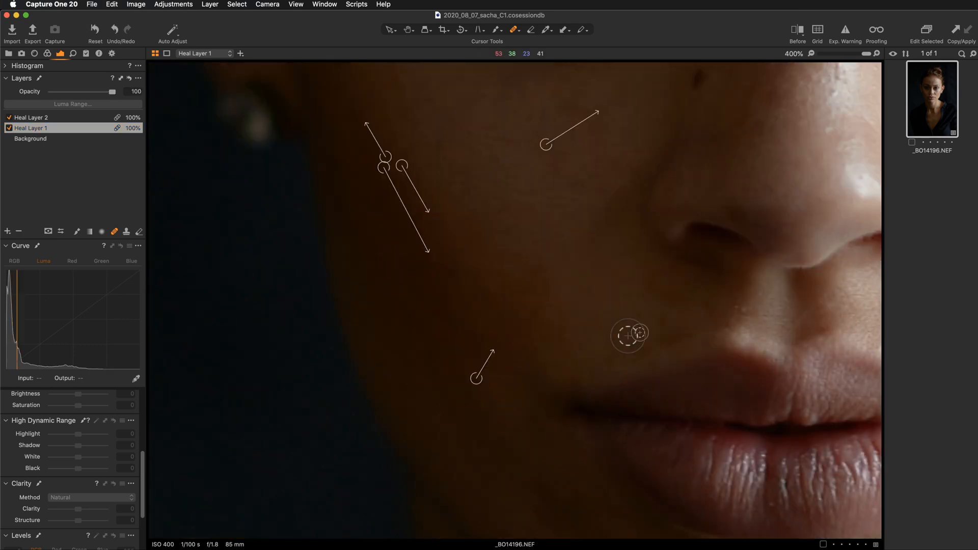
On Heal Layer 1, heal the spots above the upper lip, along the nose bridge and beneath the lit eye
click(734, 309)
click(574, 284)
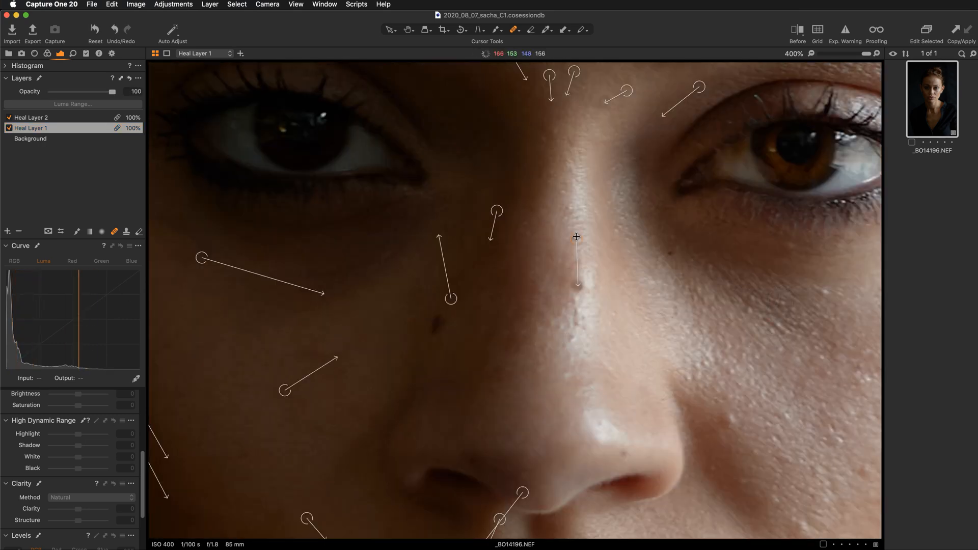
click(564, 192)
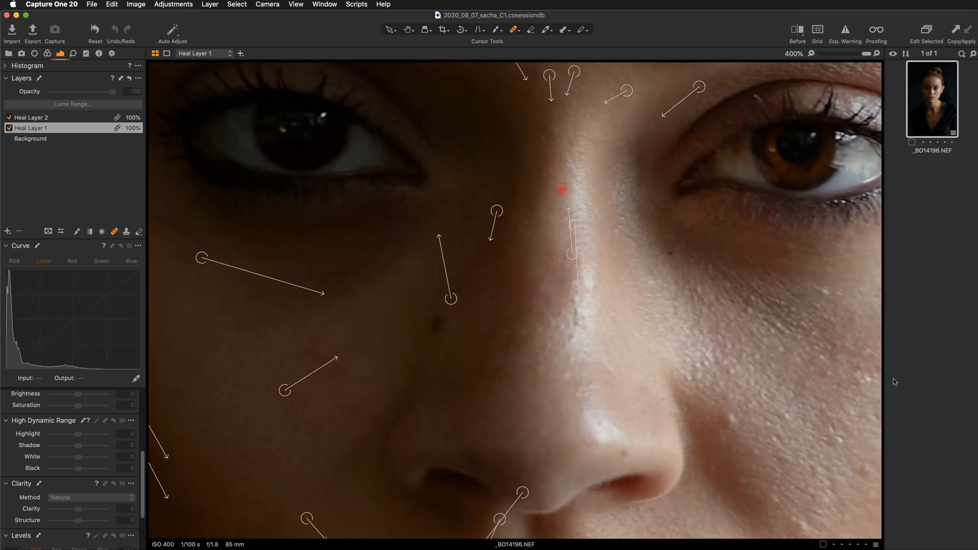
click(567, 338)
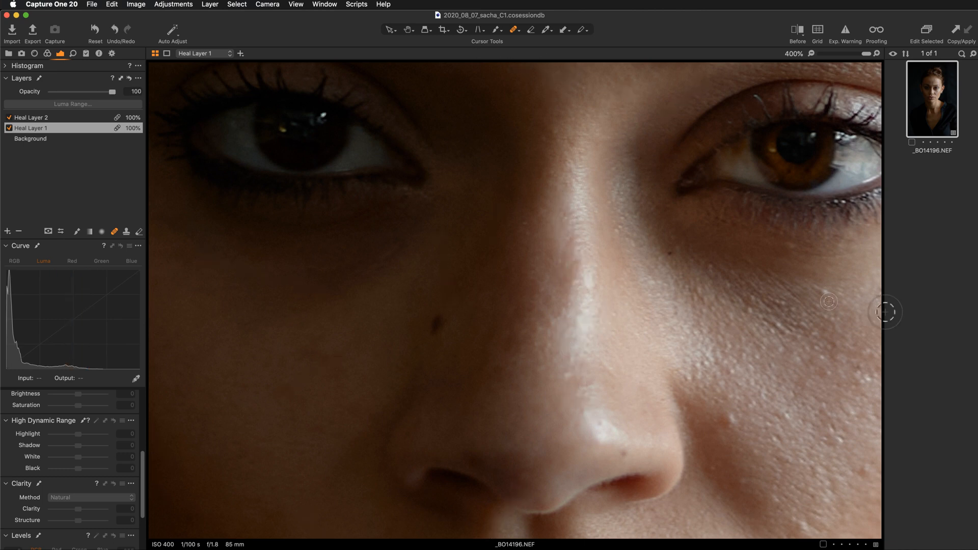
click(790, 242)
On Heal Layer 2, heal the spots beside the nose and on the outer lit cheek towards the ear
click(626, 229)
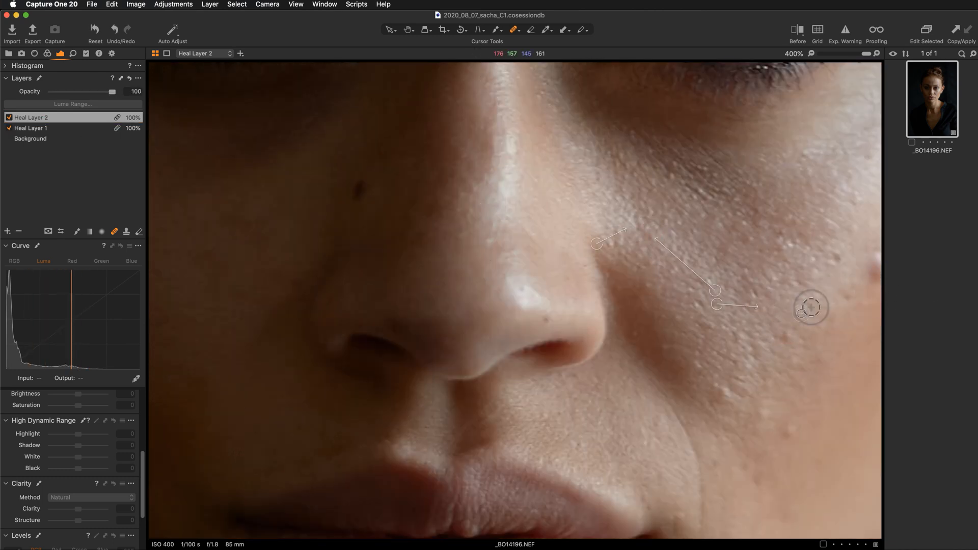
click(832, 255)
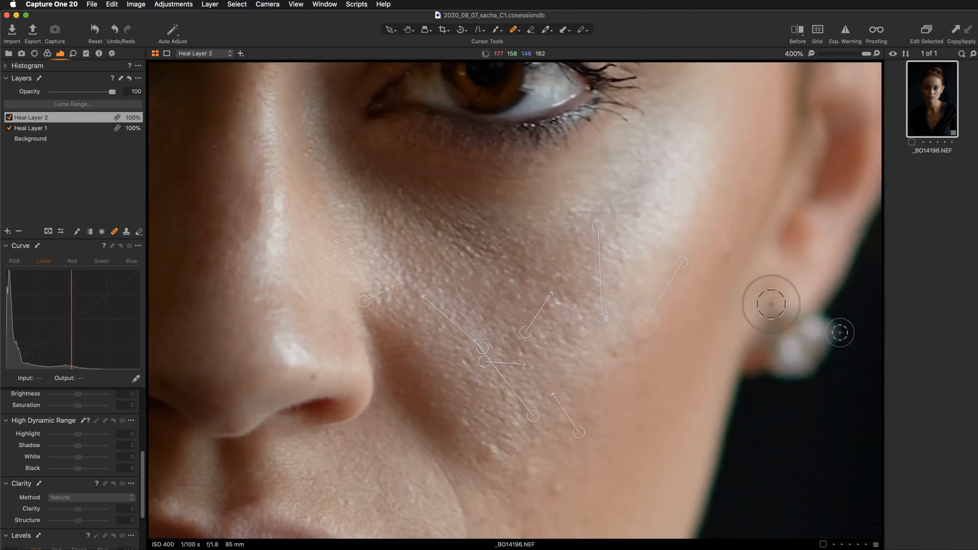
click(636, 212)
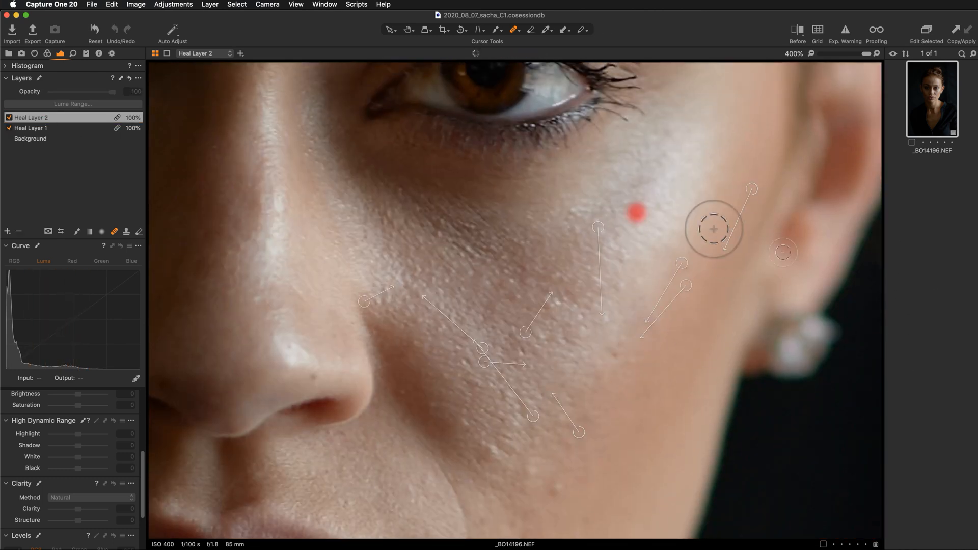
click(724, 250)
click(622, 260)
Heal the spots across the inner lit cheek and up to the skin beneath the eye
click(555, 304)
click(520, 267)
click(463, 253)
click(447, 228)
drag(398, 187, 426, 210)
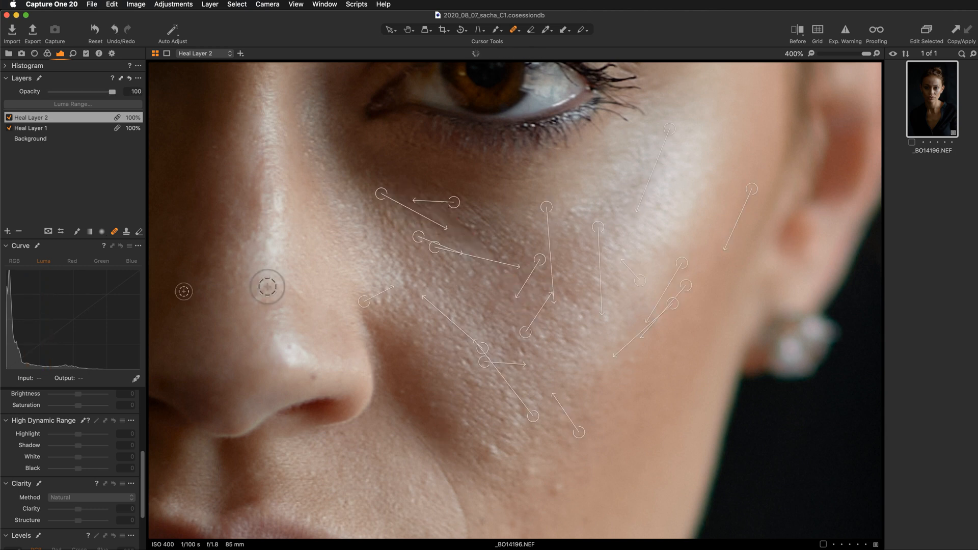
Switch back to Heal Layer 1 and heal the spots along the smile line beside the nostril
click(41, 128)
click(440, 222)
mouse_move(496, 461)
mouse_down()
mouse_move(568, 315)
mouse_move(582, 194)
mouse_up()
click(487, 124)
click(548, 155)
click(577, 187)
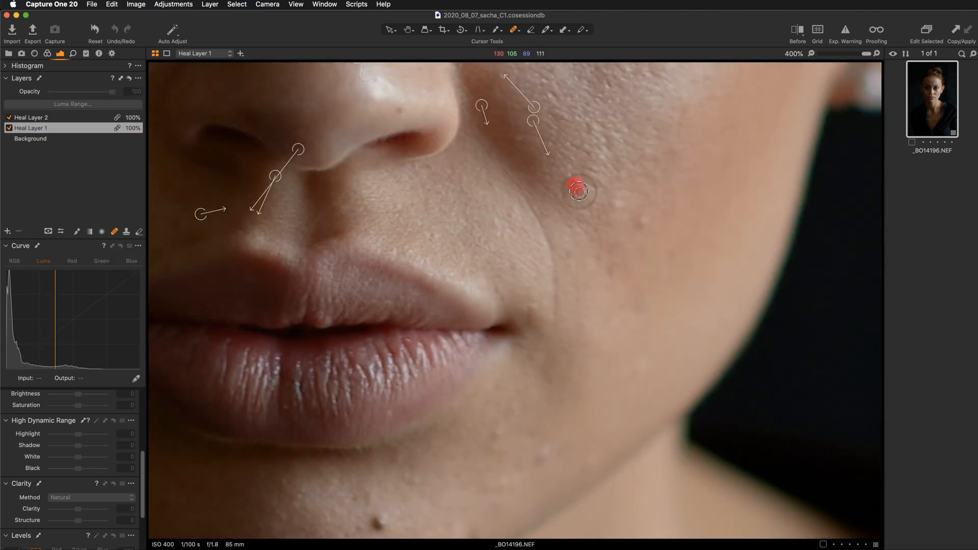
Heal the spots on the lower lit cheek beside the corner of the mouth and towards the jaw
click(593, 188)
click(642, 224)
click(610, 269)
click(564, 256)
click(639, 372)
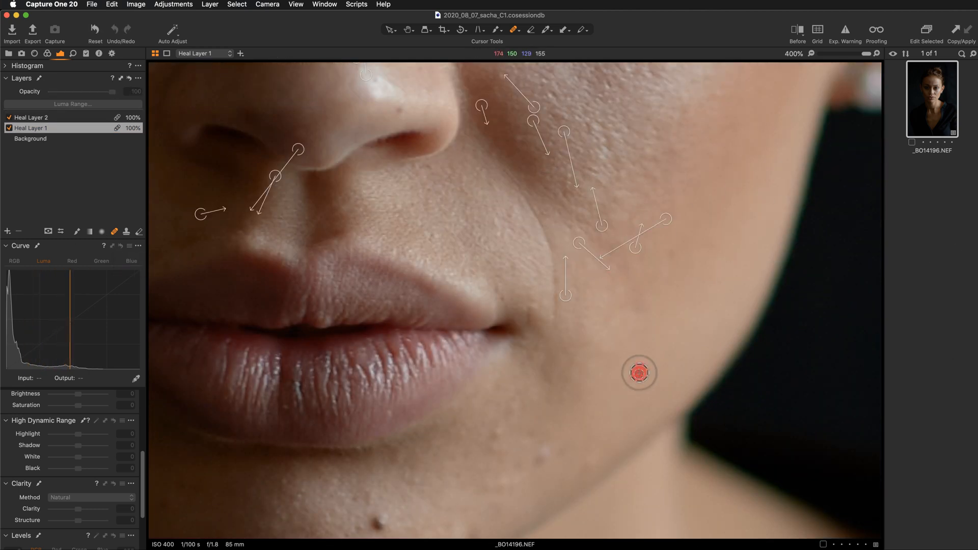
Heal the spots on the lower lit cheek and along the jaw towards the lit side of the chin on Heal Layer 1
drag(640, 371, 792, 208)
click(647, 269)
click(691, 293)
click(601, 385)
click(620, 375)
click(598, 362)
click(644, 320)
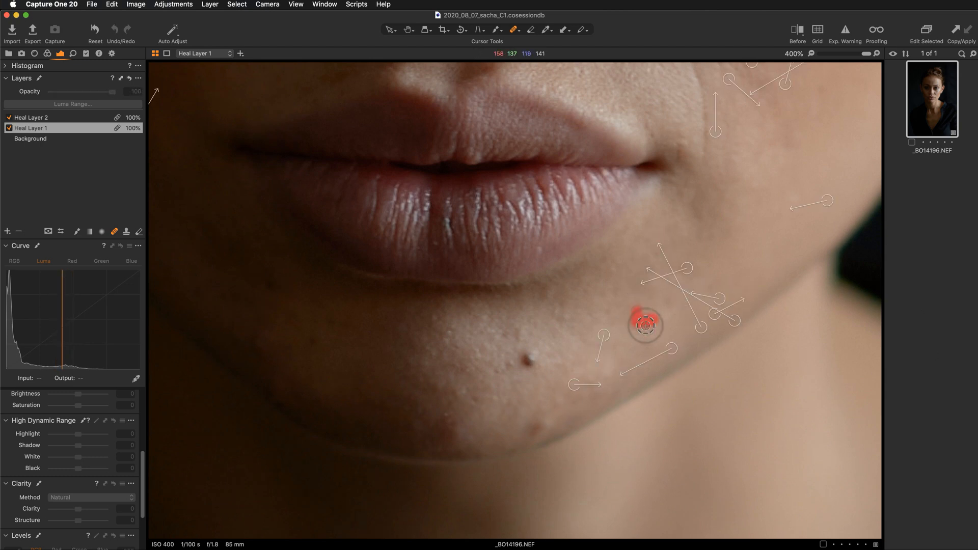
Heal the remaining spots on the chin around and below the mole
click(544, 293)
click(503, 335)
drag(502, 372, 651, 317)
click(688, 368)
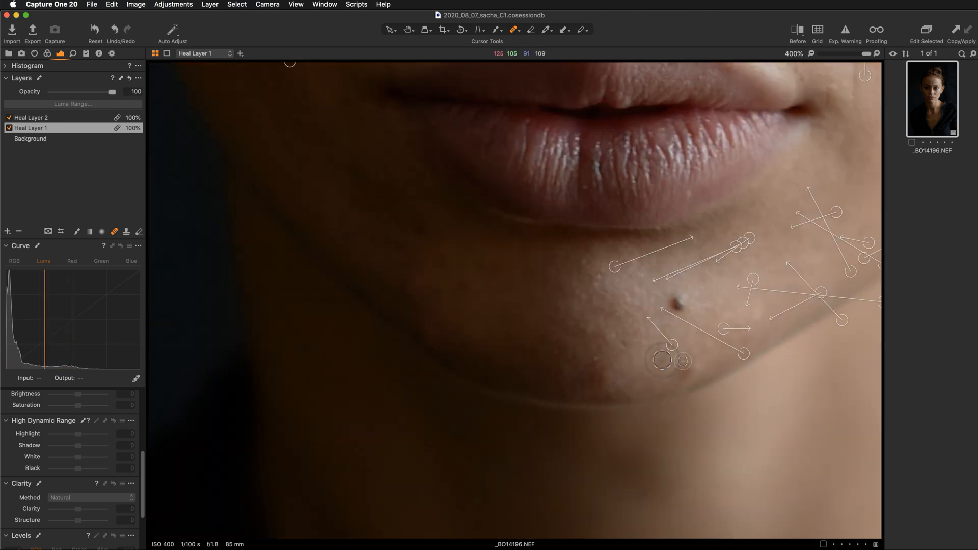
Heal one lower chin spot on Heal Layer 2, and a spot on the shadowed side below the mouth on Heal Layer 1
click(31, 118)
click(625, 343)
click(31, 129)
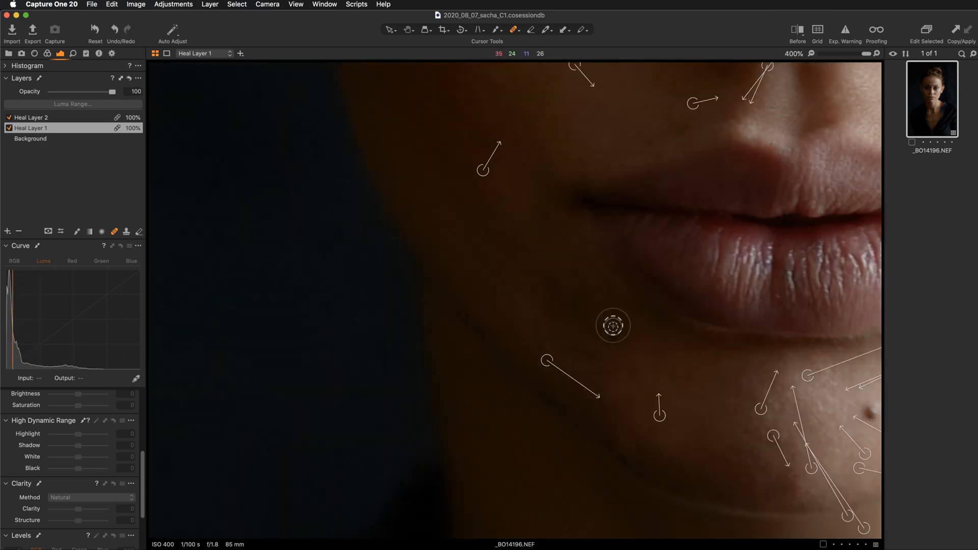
click(611, 330)
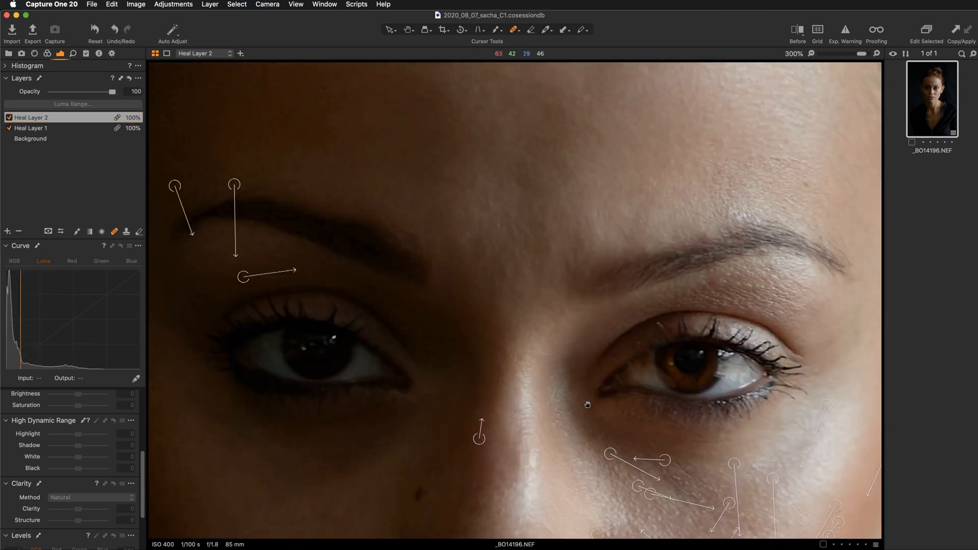
On Heal Layer 2, heal the spots on the forehead above the lit eyebrow and near the hairline
drag(587, 404, 459, 499)
click(678, 278)
click(594, 235)
click(543, 226)
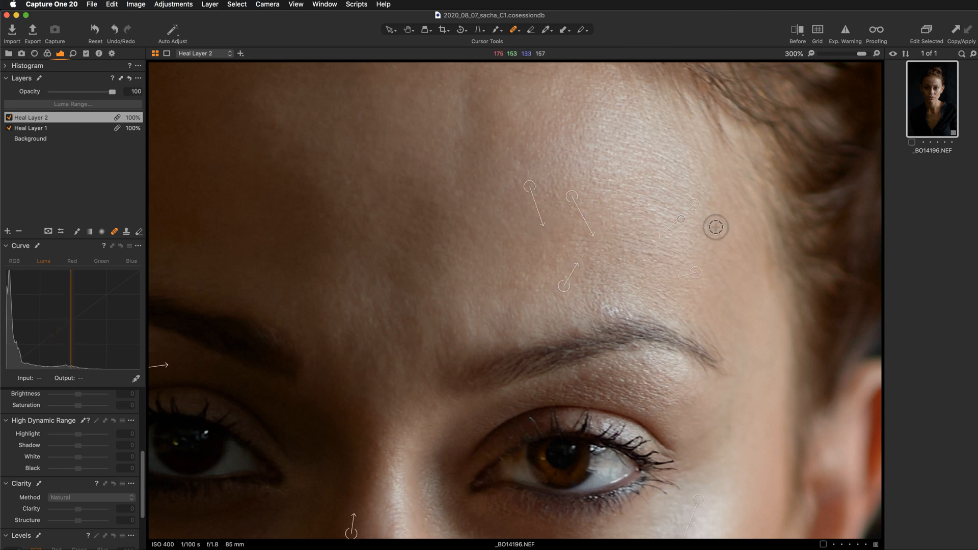
drag(586, 229, 696, 420)
click(505, 255)
Heal the uneven patches on the forehead between the eyebrows, down to the top of the nose
drag(448, 443, 545, 155)
click(546, 212)
click(553, 181)
click(622, 224)
click(601, 176)
click(585, 270)
click(560, 242)
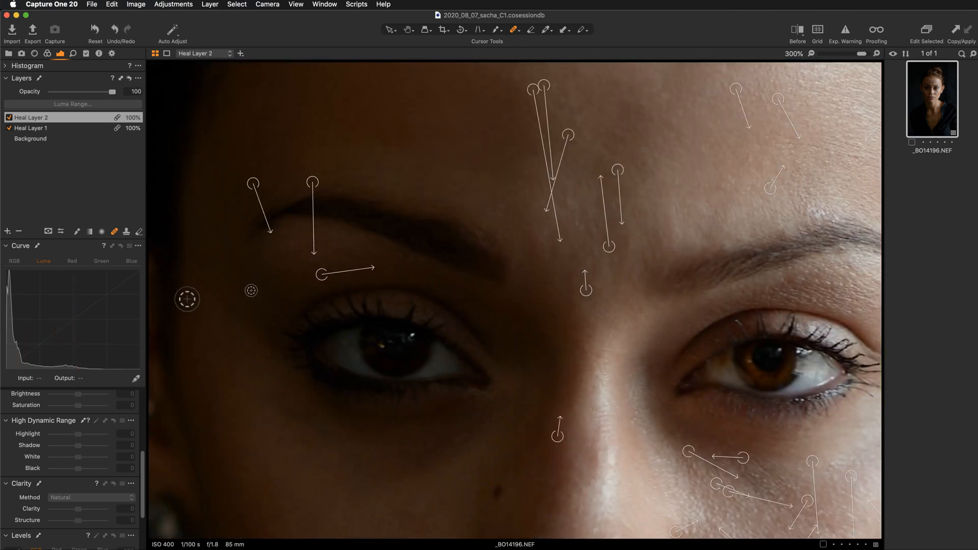
click(571, 274)
drag(593, 215, 599, 235)
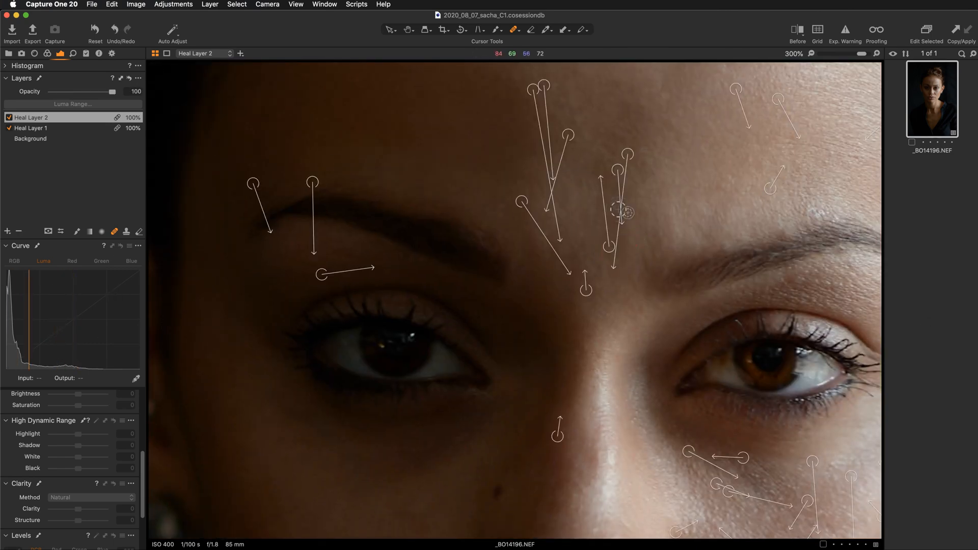
Heal the spots along the upper bridge of the nose
drag(304, 411, 317, 186)
drag(584, 364, 509, 255)
click(516, 131)
click(537, 196)
click(564, 191)
Heal the spots between the nostril and the smile line on Heal Layer 2, and one more on Heal Layer 1
drag(560, 305, 517, 191)
click(607, 221)
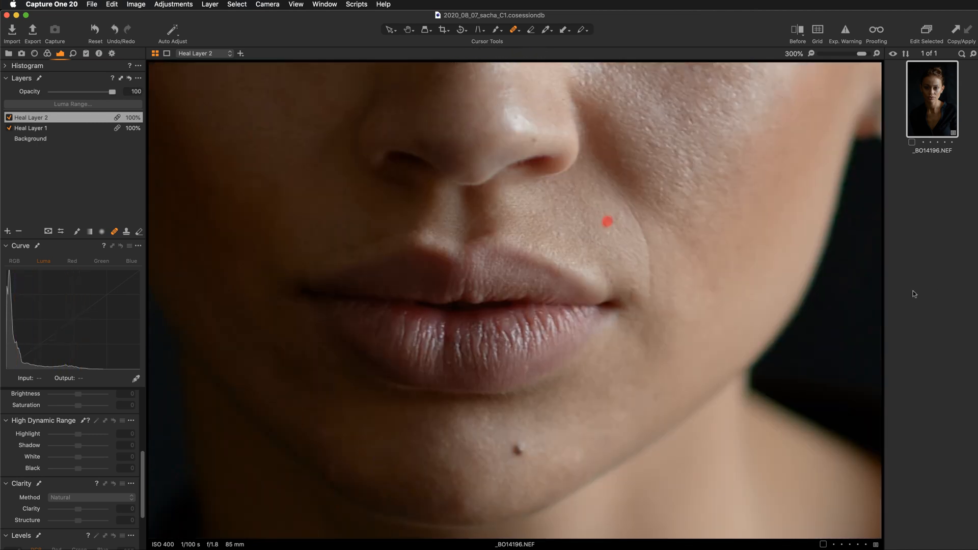
drag(644, 122, 652, 133)
click(43, 128)
click(612, 116)
Return to Heal Layer 2, heal the spots at the lit corner of the mouth, and delete the unwanted heal point there
click(43, 117)
key(super+plus)
click(671, 292)
drag(684, 300, 690, 289)
key(Delete)
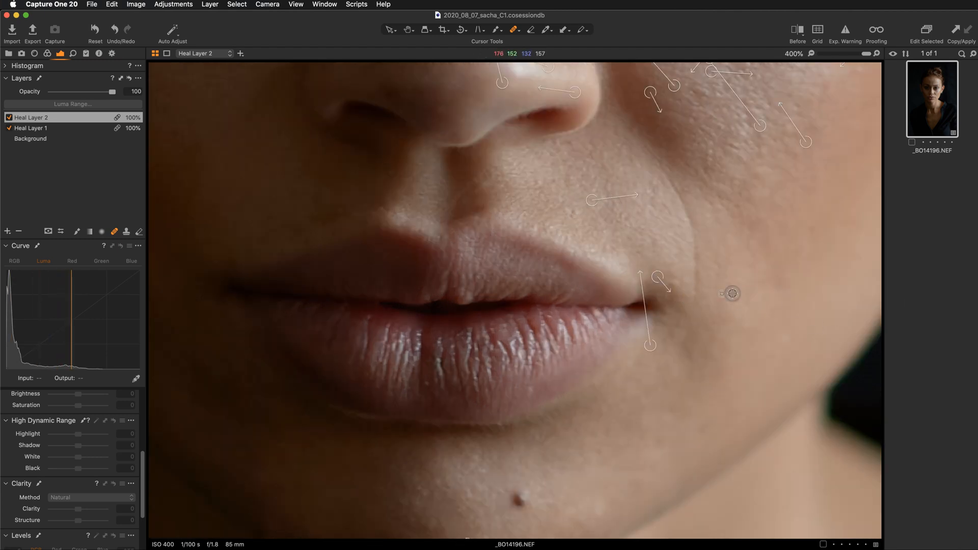
Heal the spot beside the lit corner of the mouth on Heal Layer 1 and reselect Heal Layer 2
click(43, 128)
click(668, 294)
click(43, 118)
drag(633, 438, 719, 376)
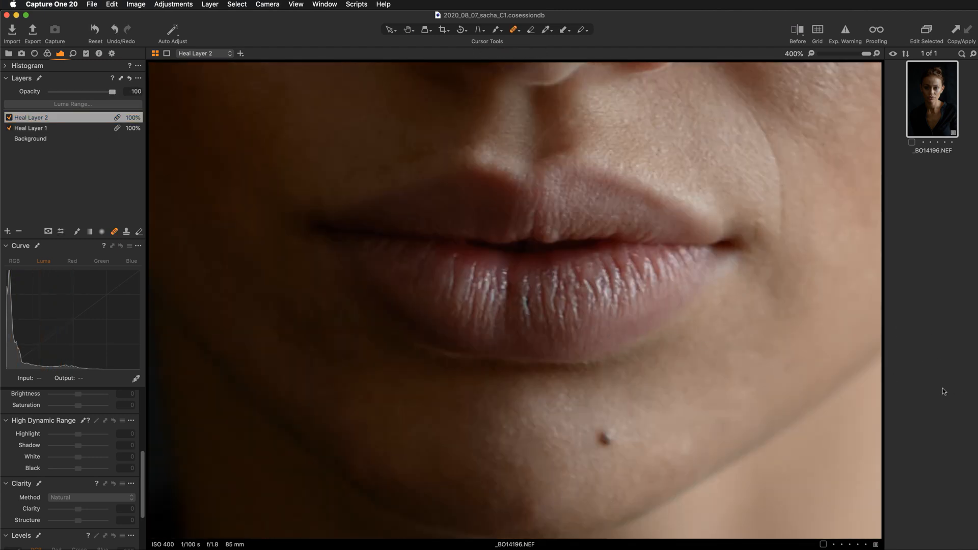
Review the whole face and heal the spot on the lit cheek next to the nose on Heal Layer 1
key(super+minus)
key(super+minus)
key(super+minus)
drag(676, 189, 658, 295)
key(super+plus)
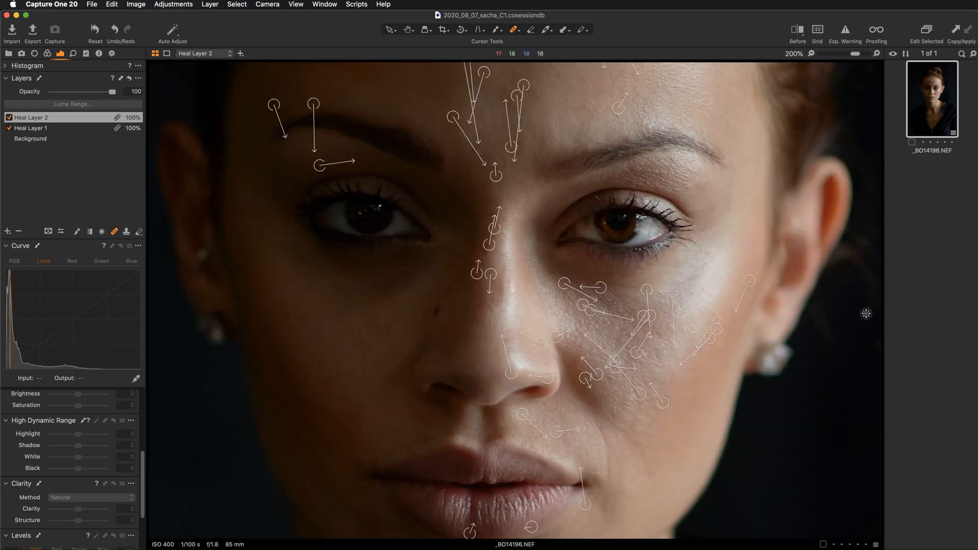
key(super+plus)
click(43, 128)
click(585, 355)
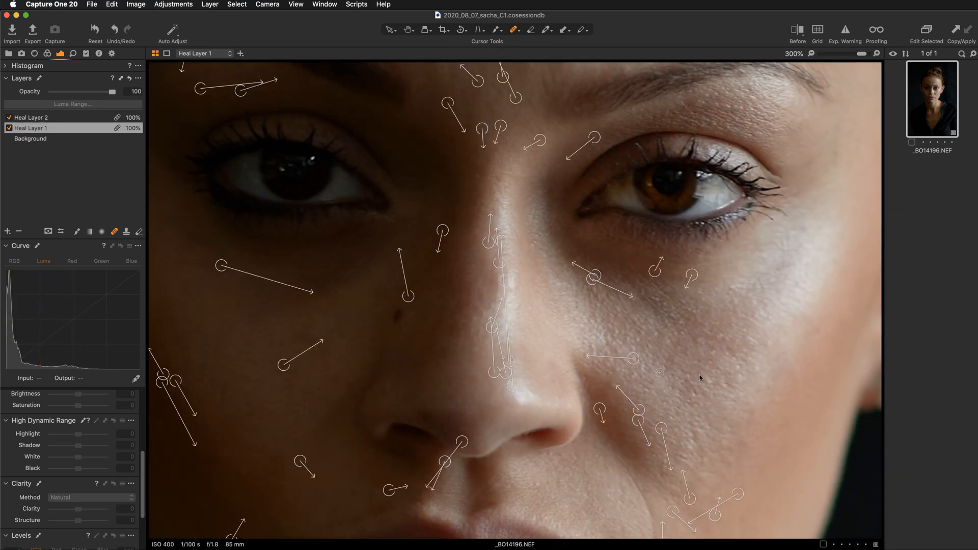
On Heal Layer 2, heal the spots along the middle and lower bridge of the nose
click(43, 118)
click(501, 343)
click(476, 346)
drag(497, 279, 495, 293)
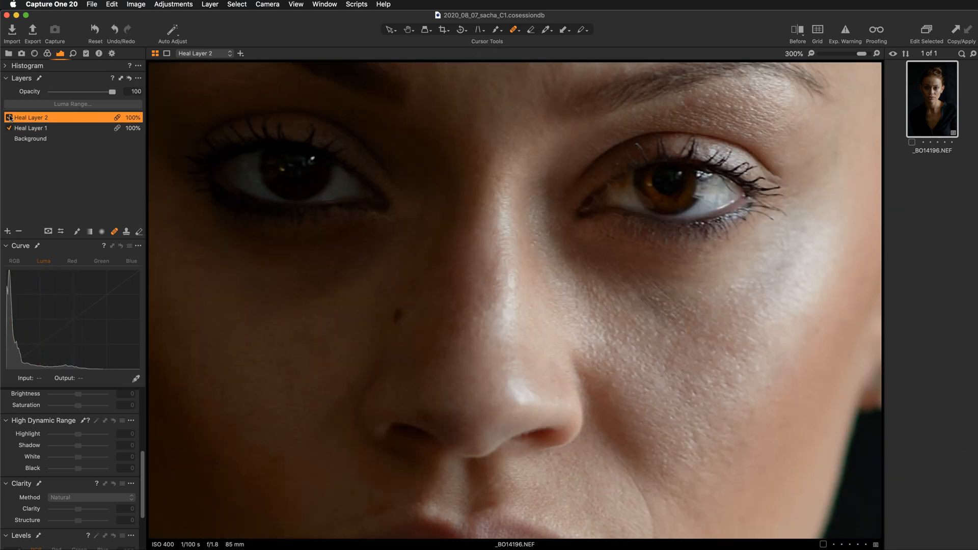
Compare the retouched portrait with its Before view, first over the full head and then close up on the face
key(super+minus)
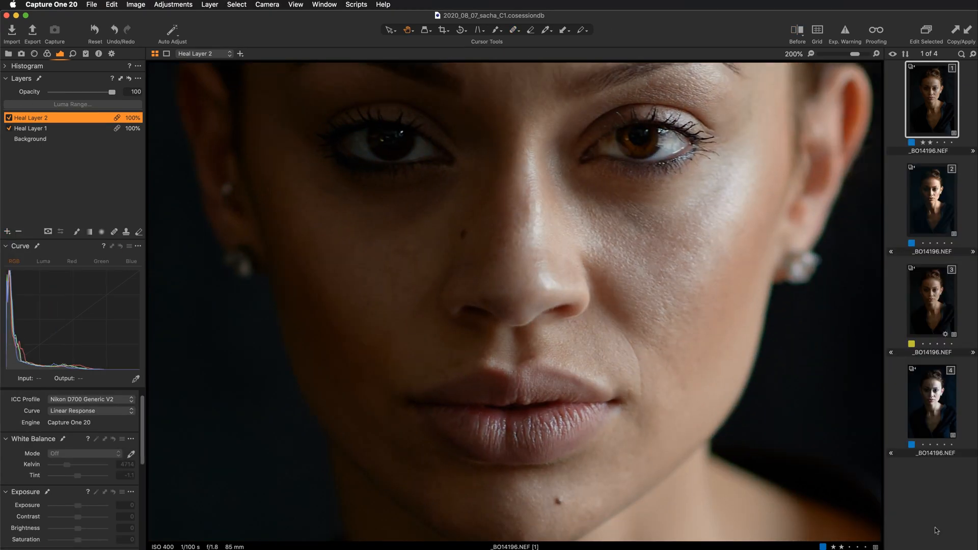
key(super+minus)
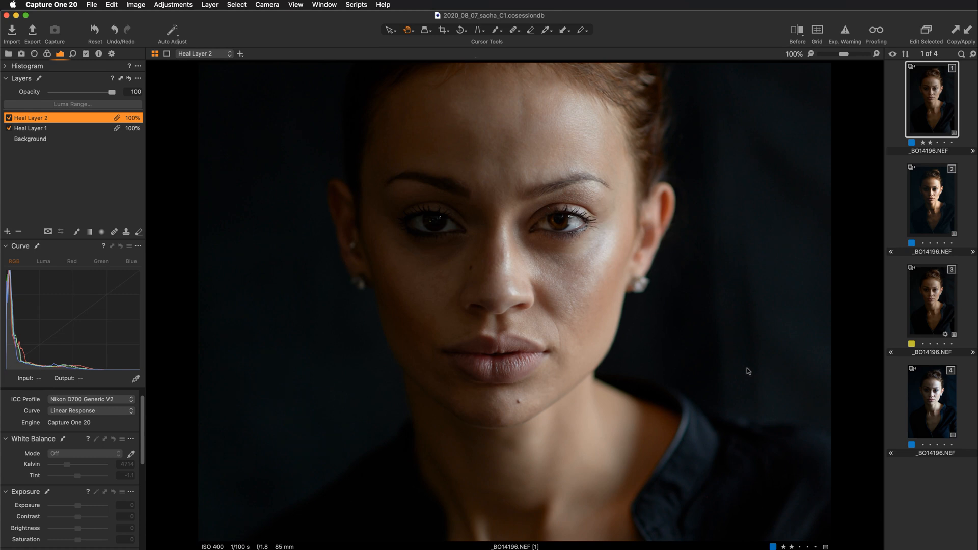
key(y)
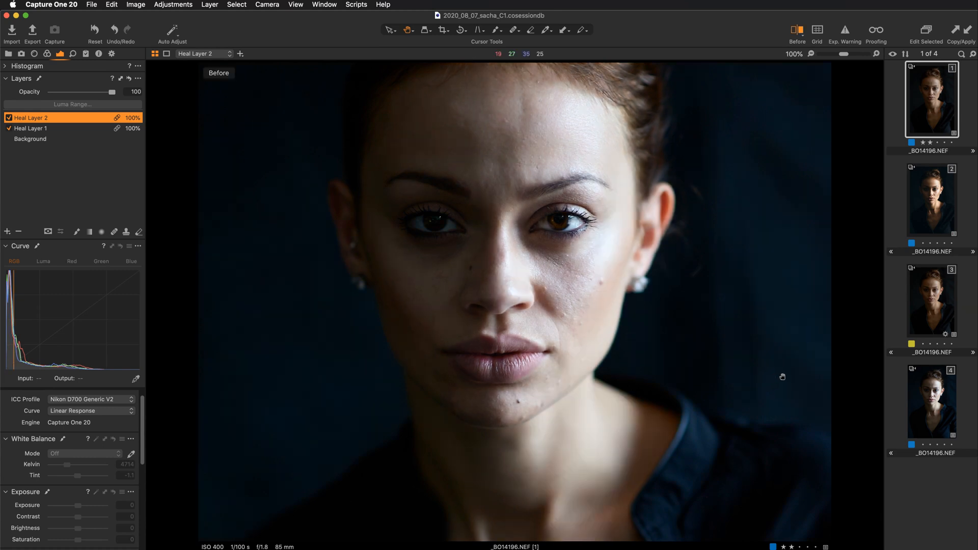
scroll(591, 324, up, 3)
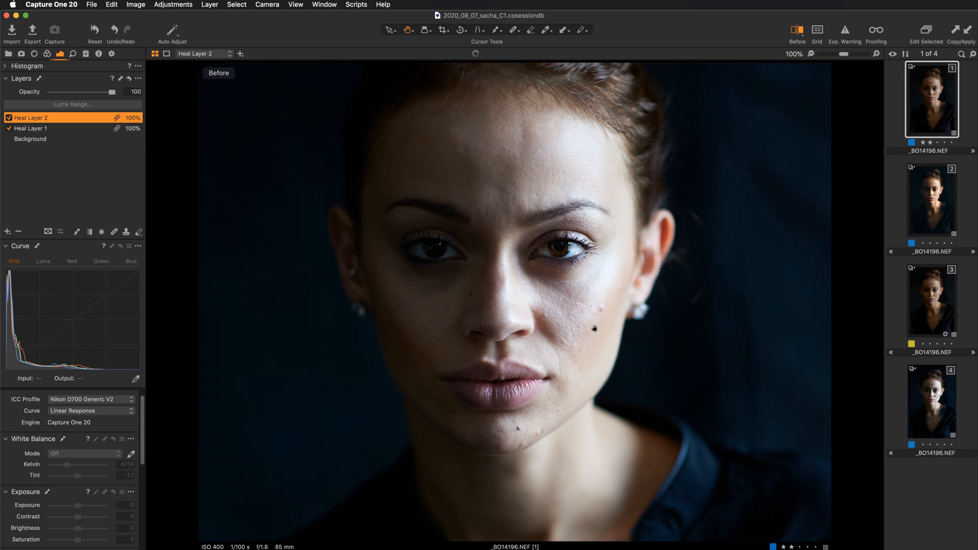
key(y)
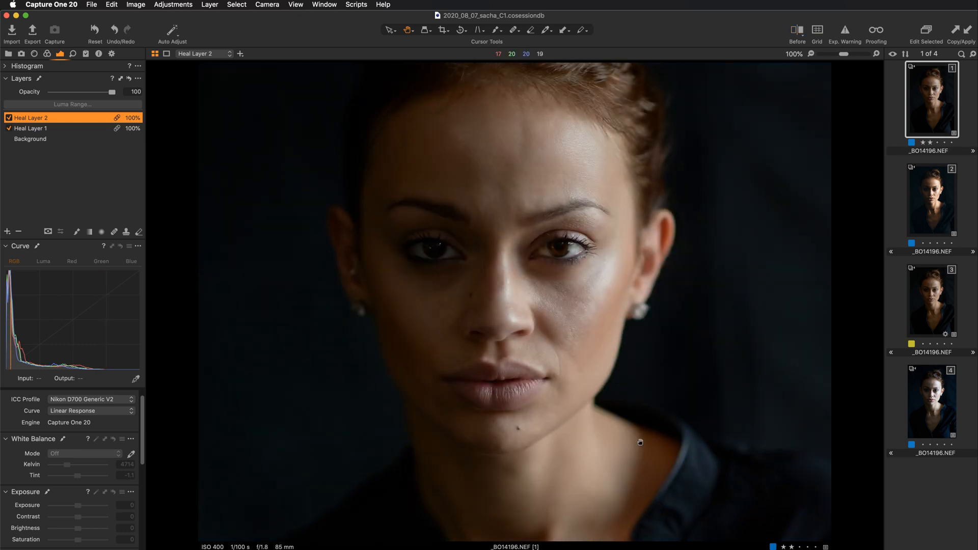
key(super+plus)
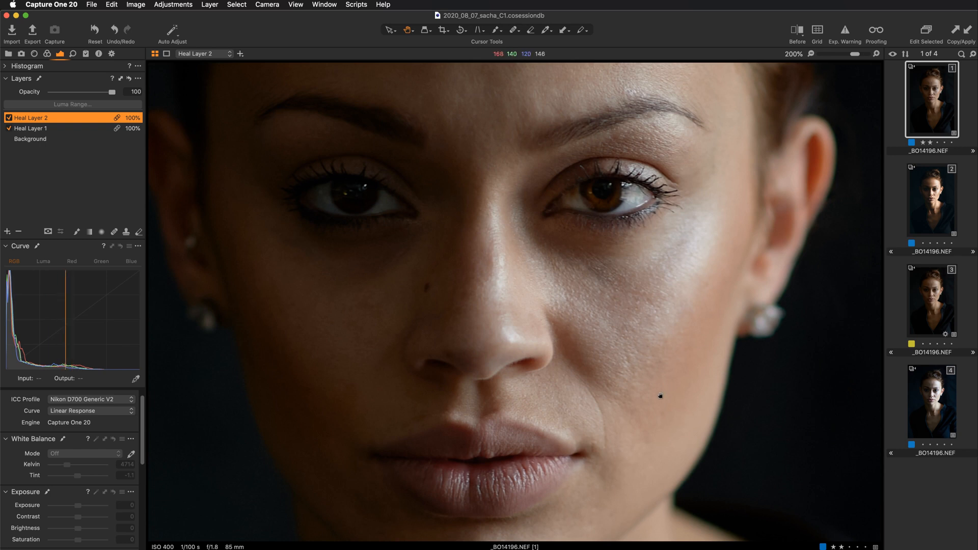
key(y)
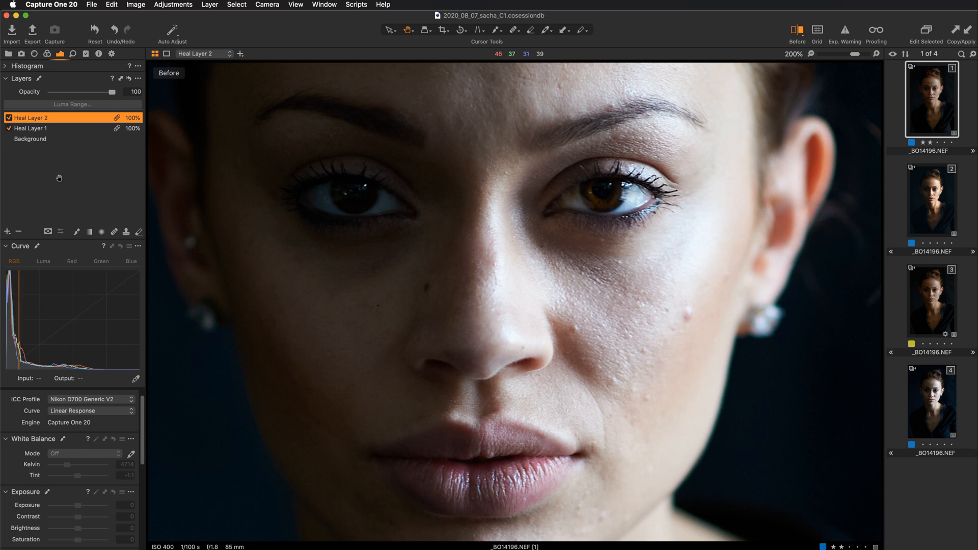
key(y)
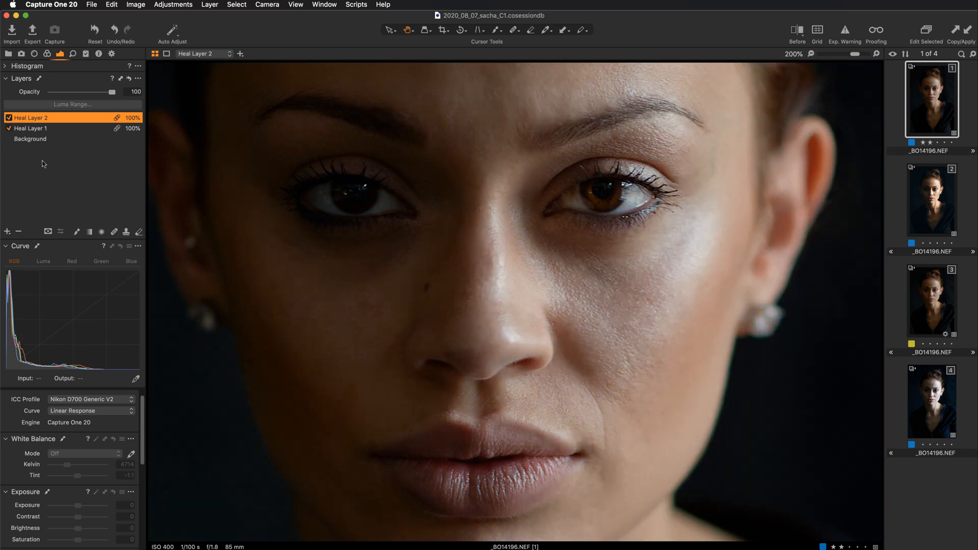
Show the mask overlay and examine the healed areas of Heal Layer 2 and Heal Layer 1 across the face and forehead
key(m)
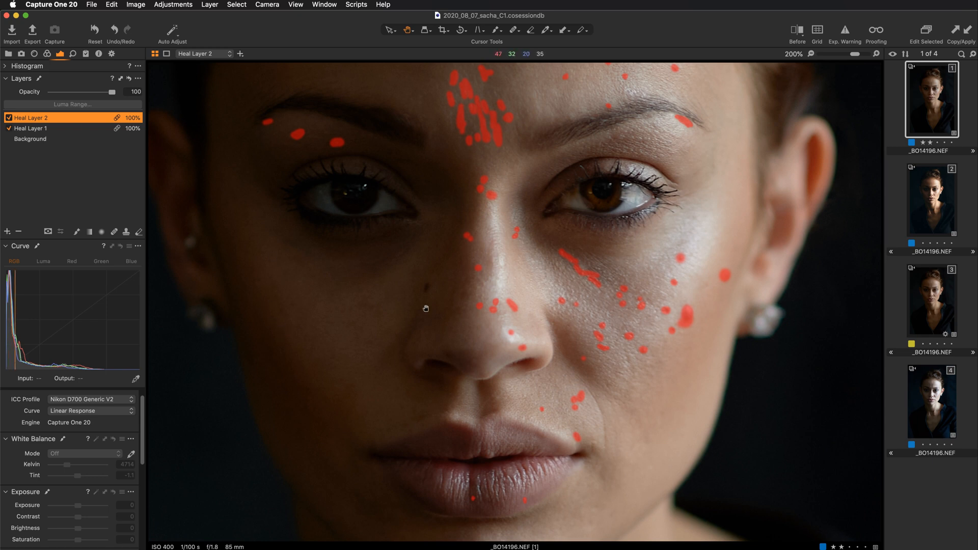
key(super+minus)
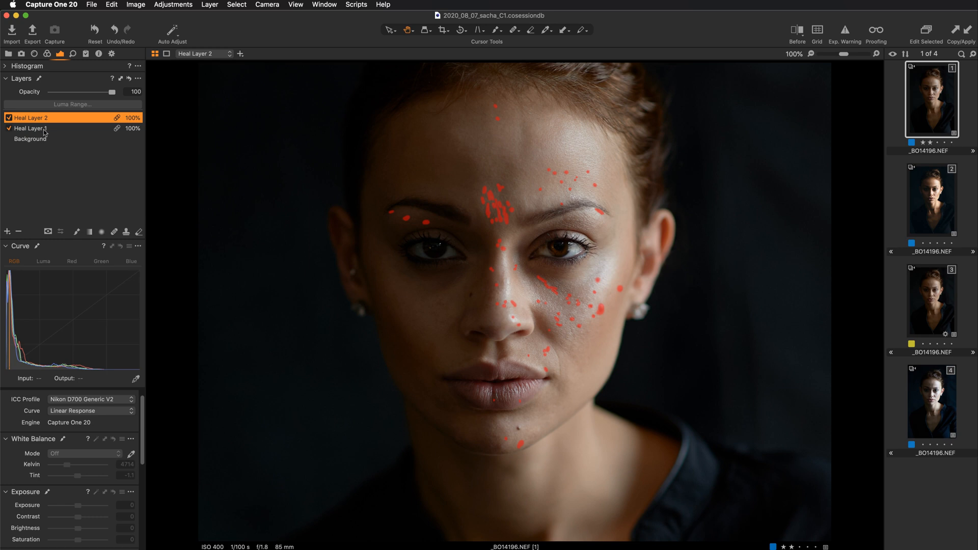
click(44, 131)
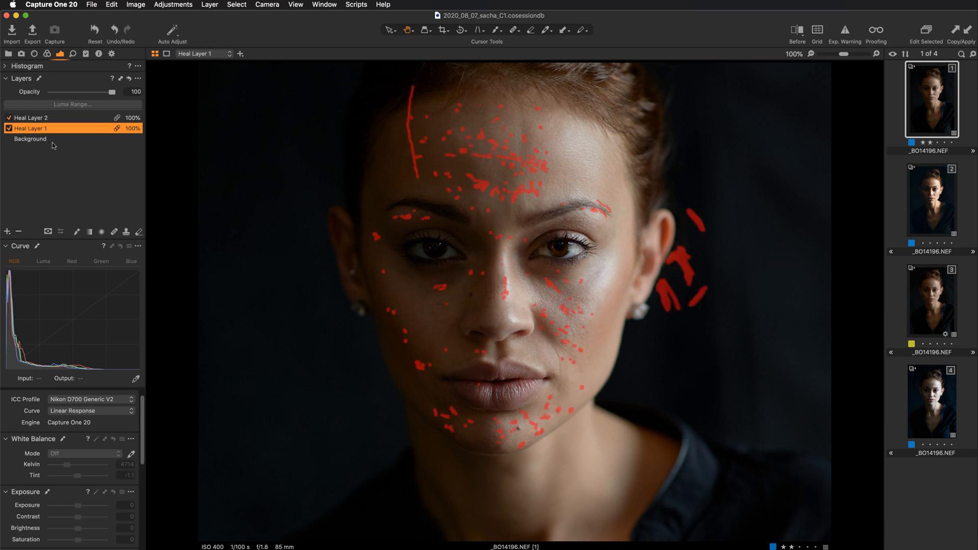
key(super+plus)
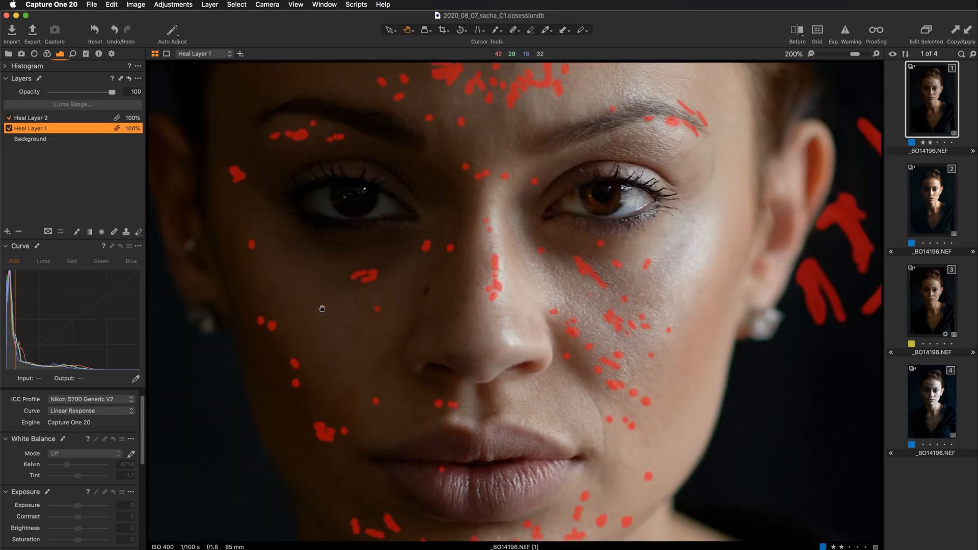
drag(358, 281, 377, 482)
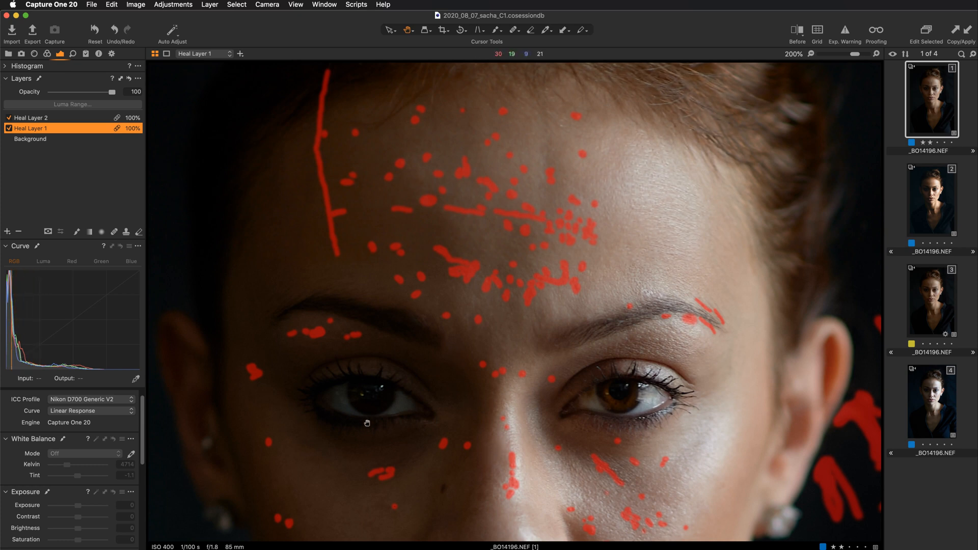
drag(367, 422, 378, 326)
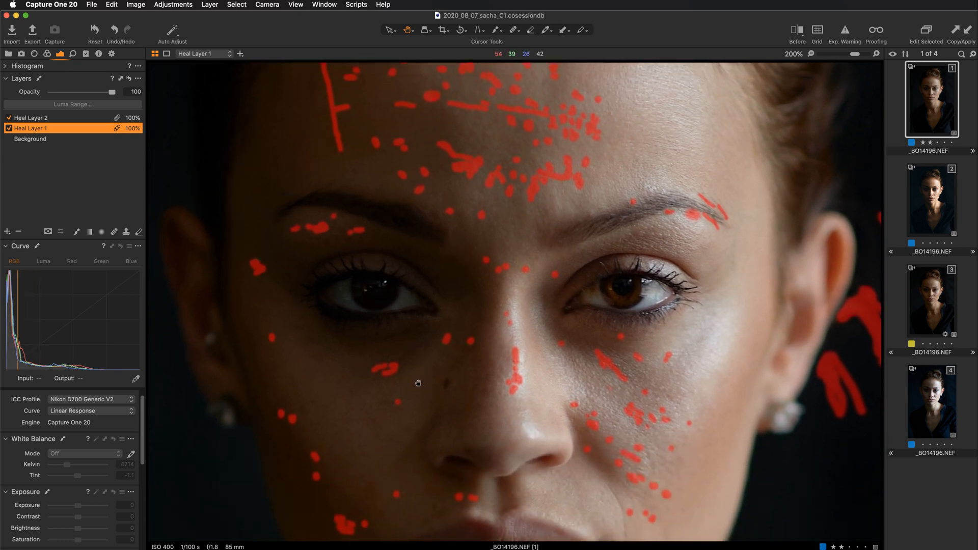
Activate the Heal tool and examine the source points and arrows on Heal Layer 1 and Heal Layer 2
click(115, 232)
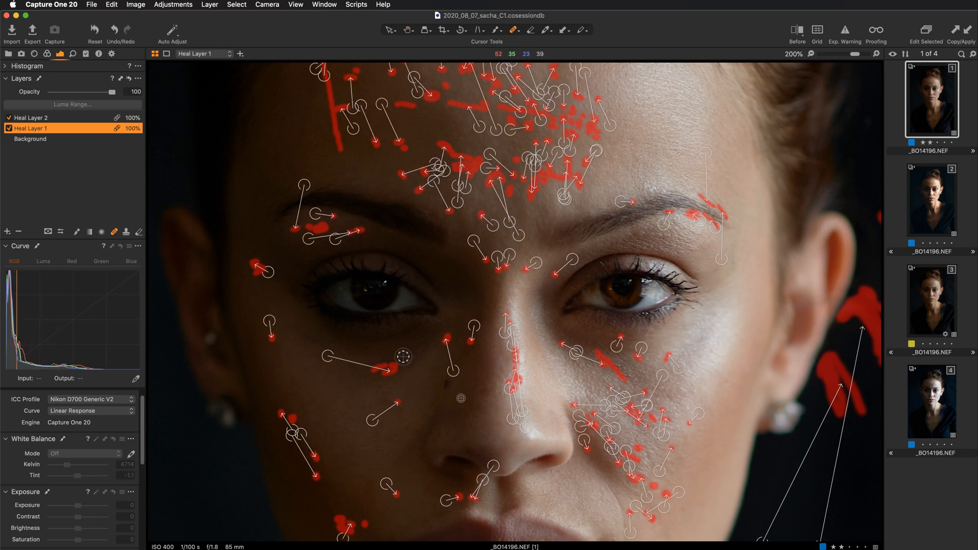
scroll(432, 331, down, 2)
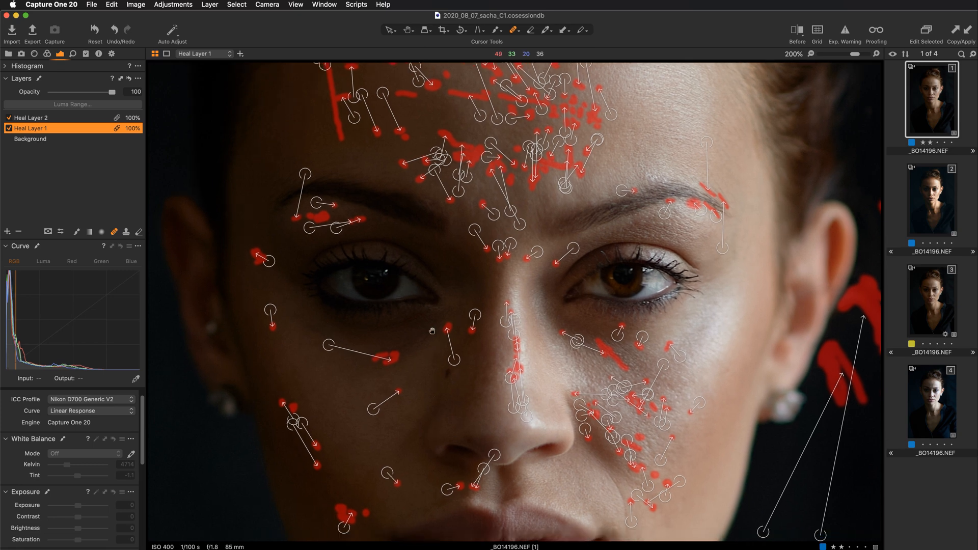
scroll(432, 331, down, 10)
scroll(376, 384, up, 5)
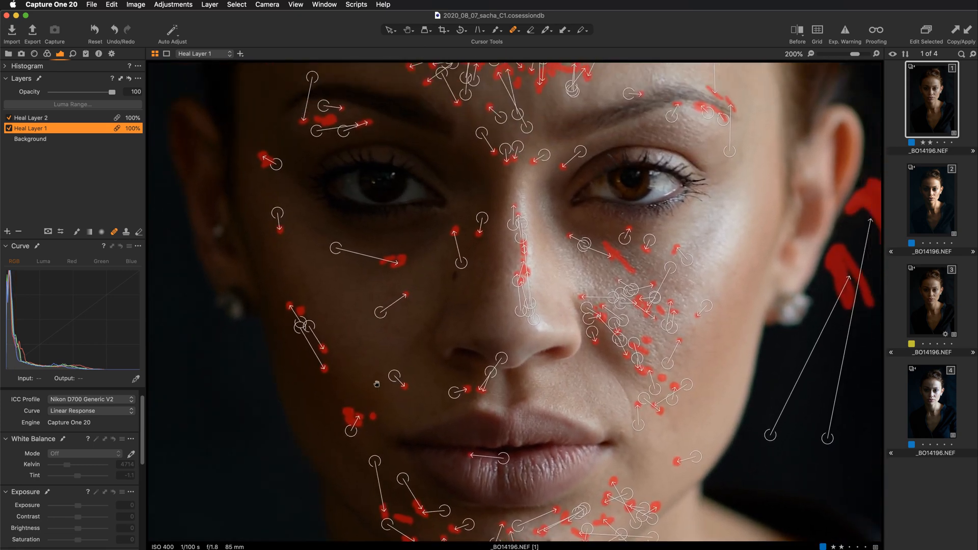
mouse_move(377, 384)
mouse_down()
mouse_move(366, 404)
mouse_move(441, 380)
mouse_move(470, 324)
mouse_move(465, 299)
mouse_move(430, 307)
mouse_up()
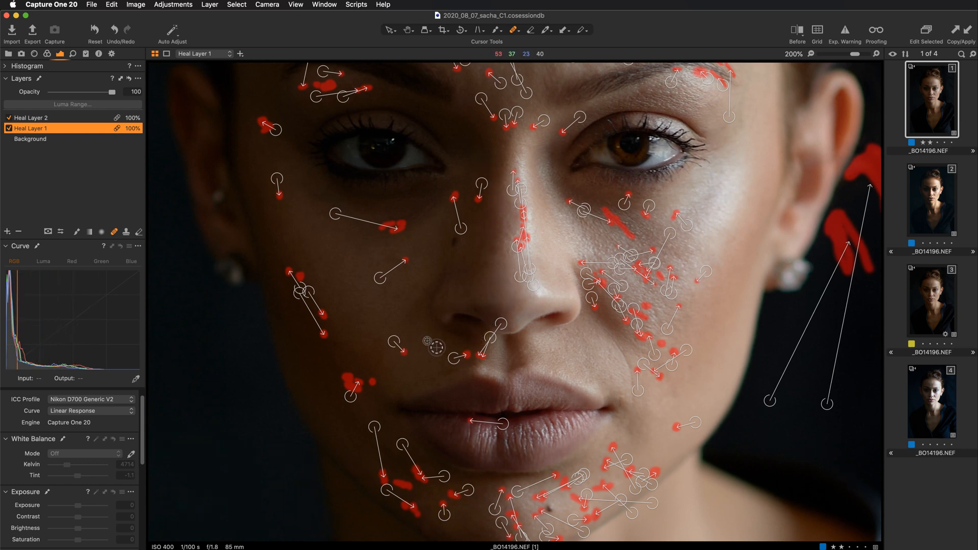
click(35, 120)
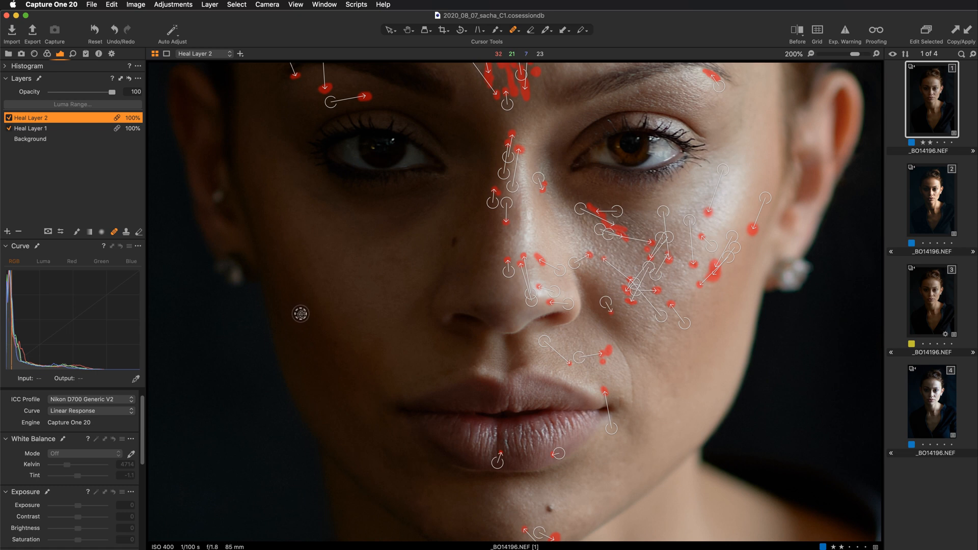
Check the face against the Before view once more, return to the Heal tool and hide the mask overlay
key(y)
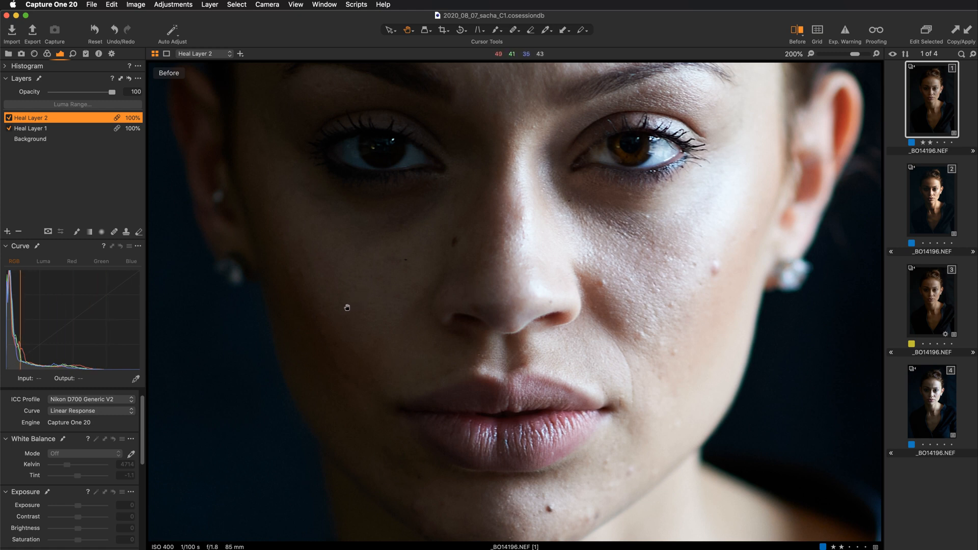
key(q)
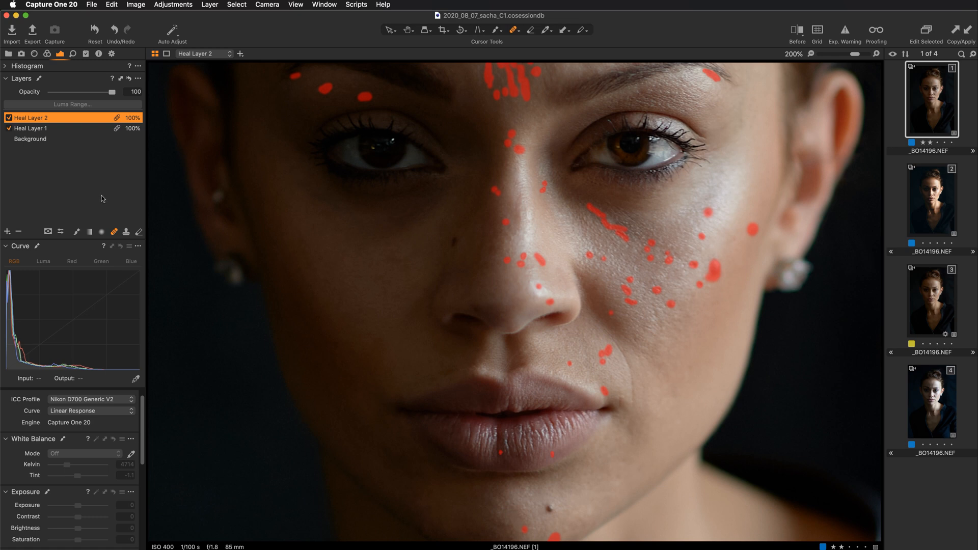
key(m)
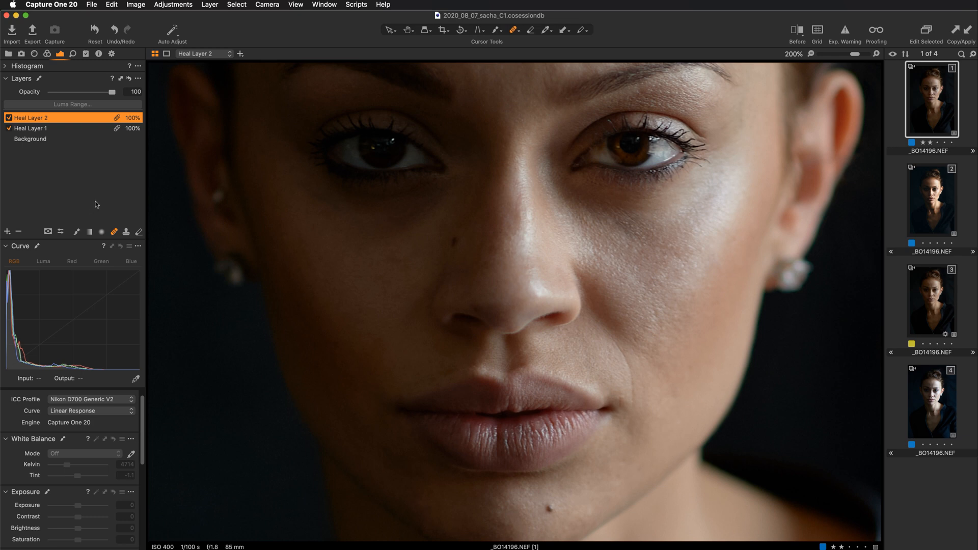
Examine the face with both heal layers hidden, and turn Heal Layer 2 and Heal Layer 1 back on
key(super+minus)
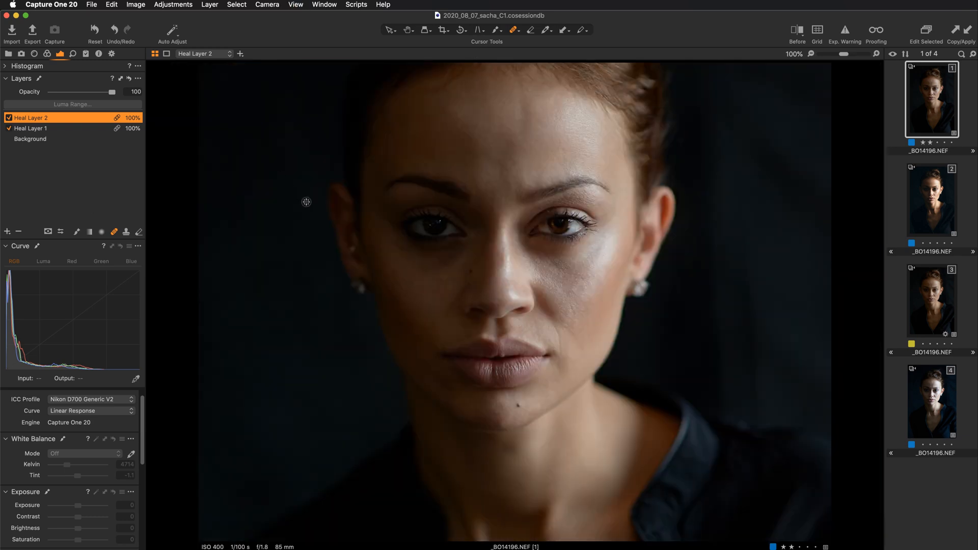
click(409, 32)
drag(299, 341, 300, 277)
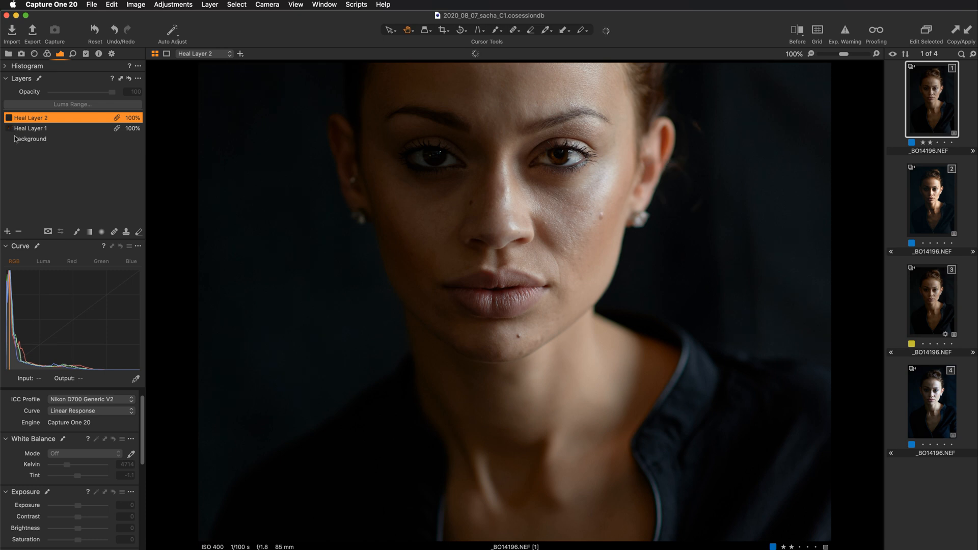
key(super+plus)
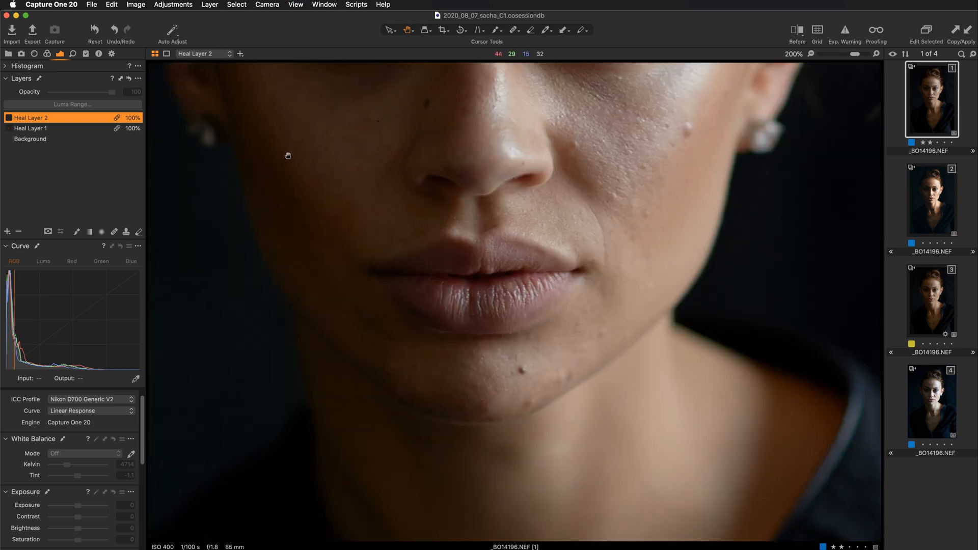
drag(288, 155, 333, 306)
drag(331, 262, 360, 285)
key(super+minus)
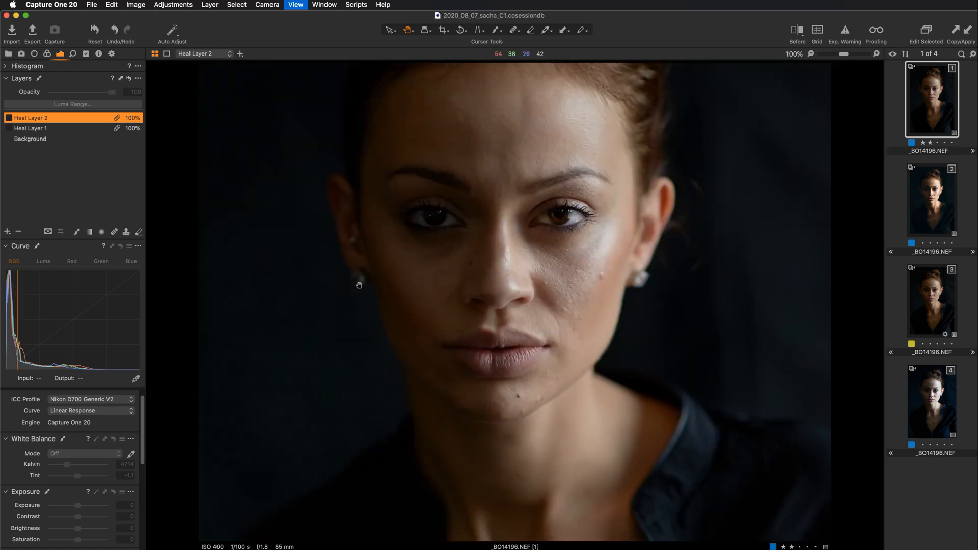
click(9, 118)
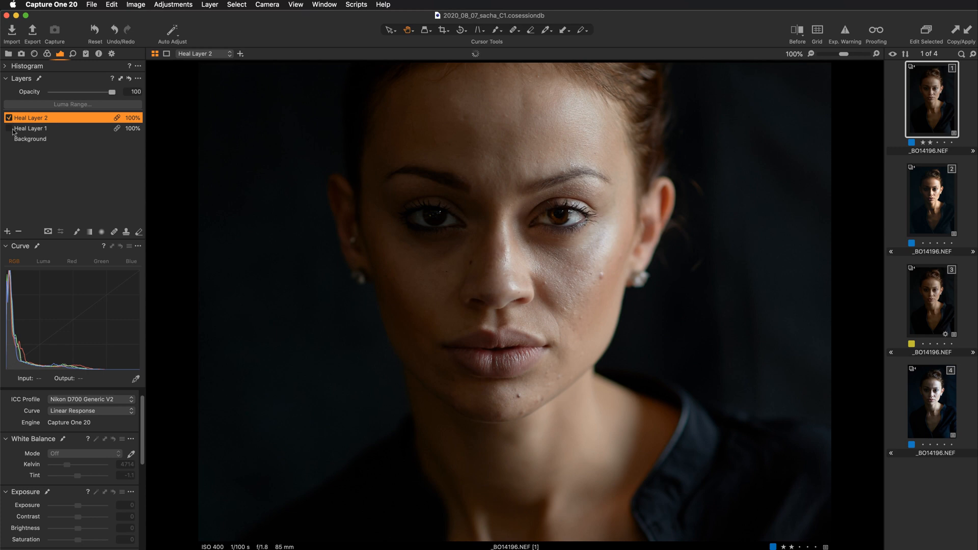
click(8, 129)
Examine the healed skin close up at 200% and 300% on the cheek, around the eyes and across the forehead
key(super+plus)
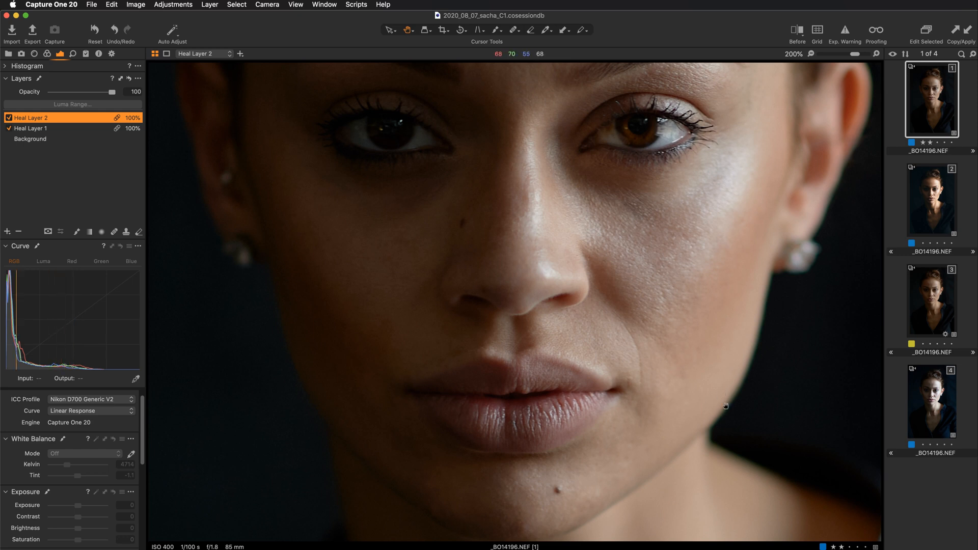
drag(656, 350, 631, 326)
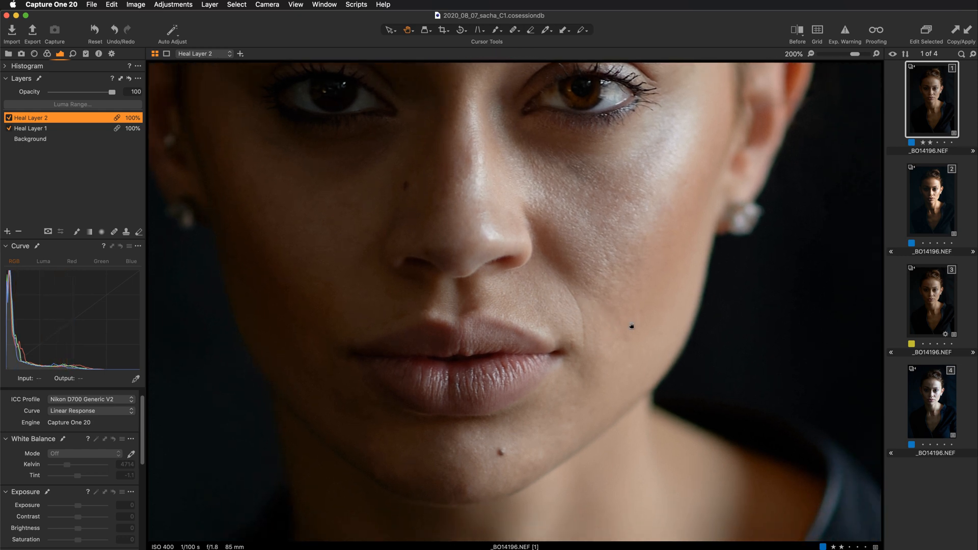
key(super+equal)
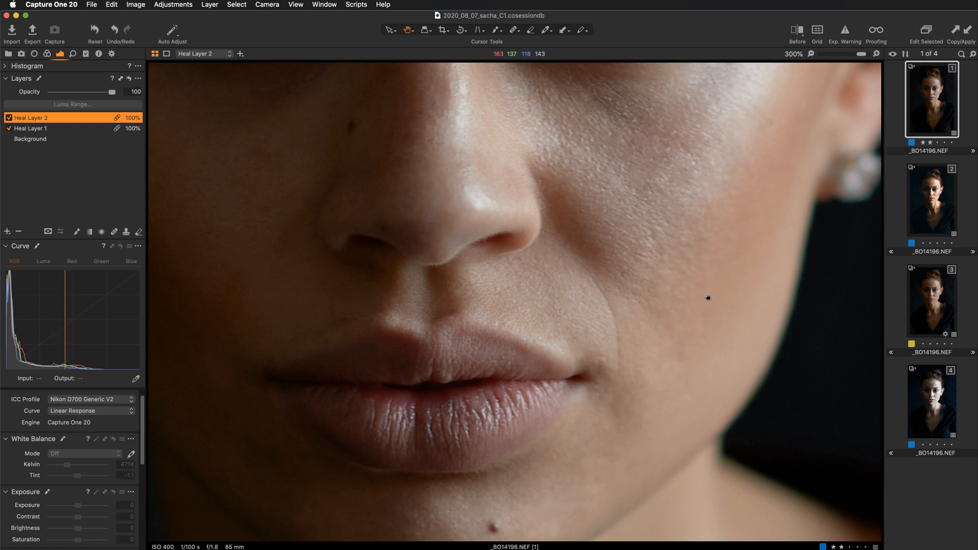
drag(671, 202, 615, 345)
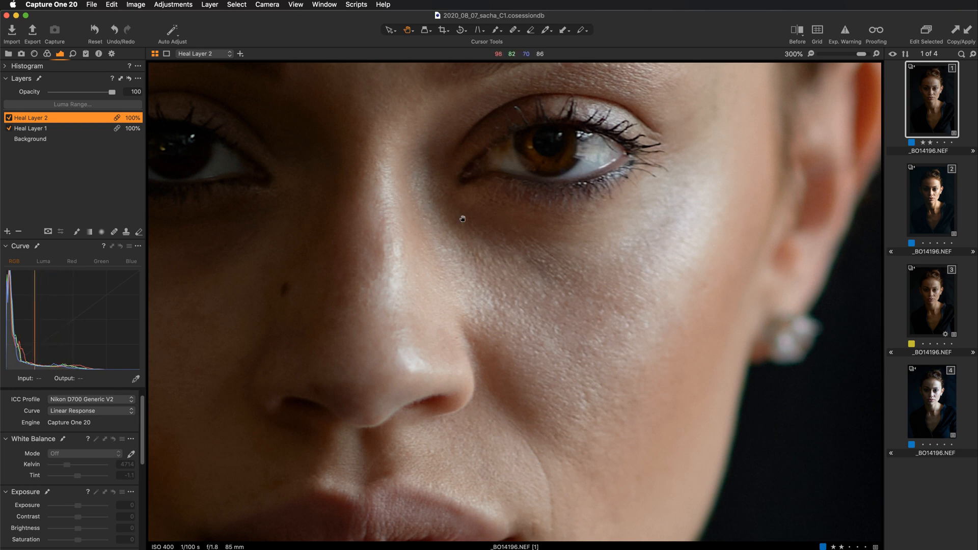
drag(462, 218, 539, 415)
drag(513, 260, 596, 435)
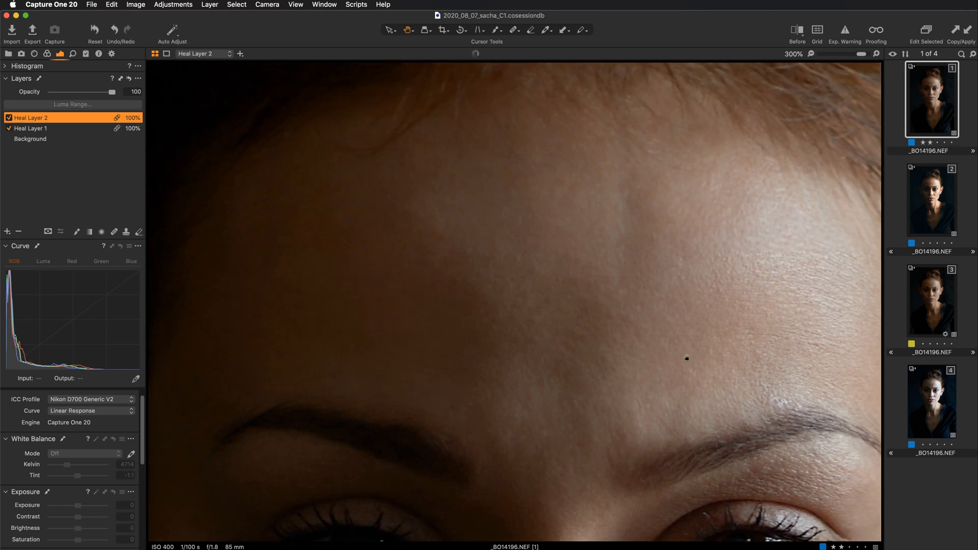
drag(690, 392, 653, 361)
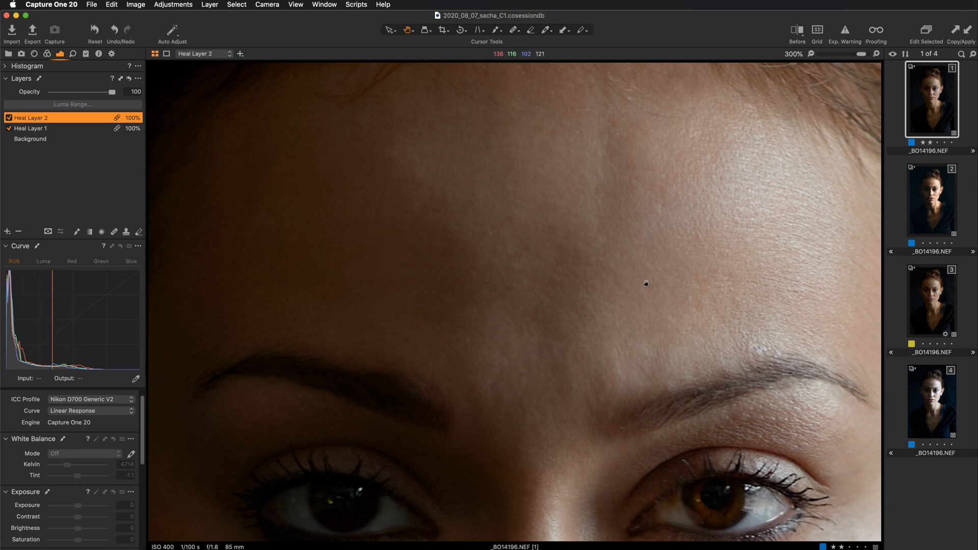
scroll(644, 283, down, 2)
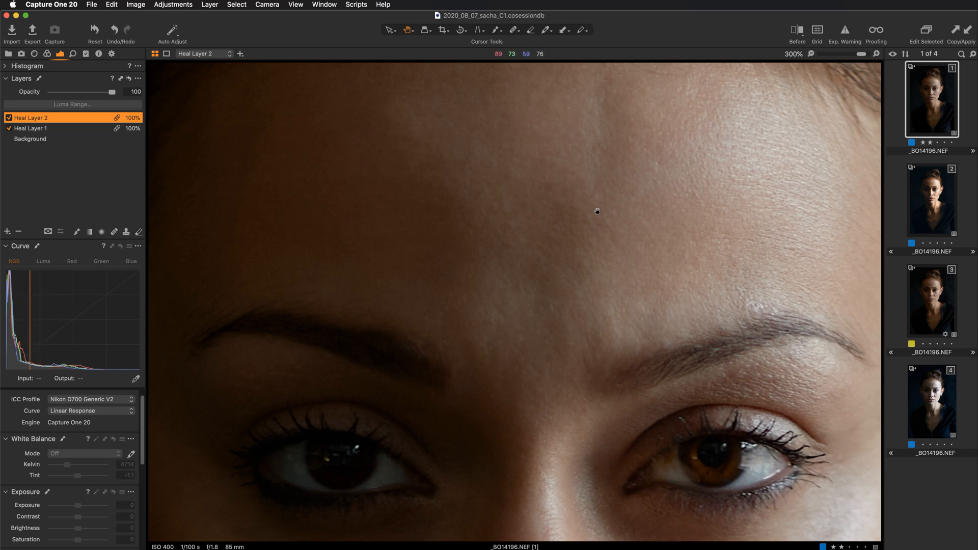
scroll(514, 380, down, 10)
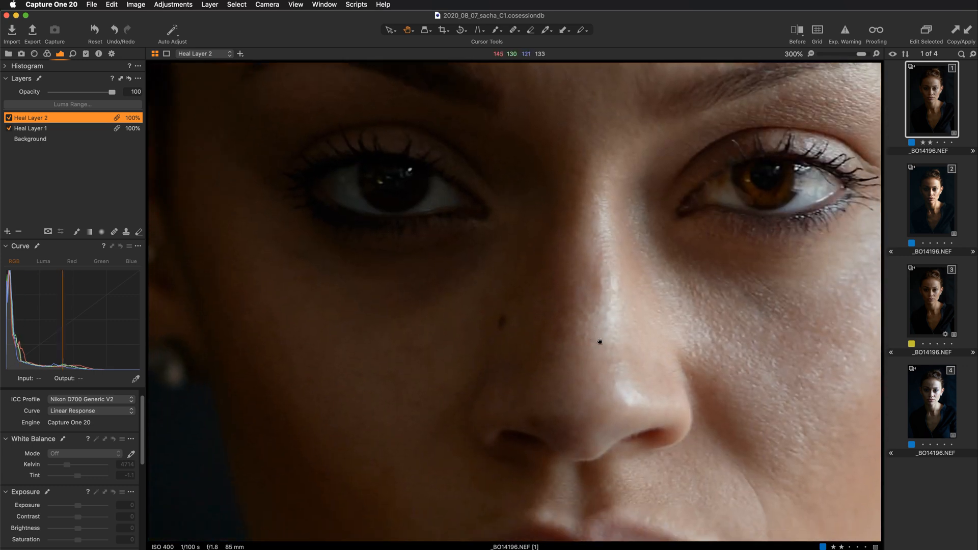
Examine the retouched nose, shadow-side cheek, lips, chin and neck at 300%, and return to the whole face at 200%
drag(599, 342, 606, 344)
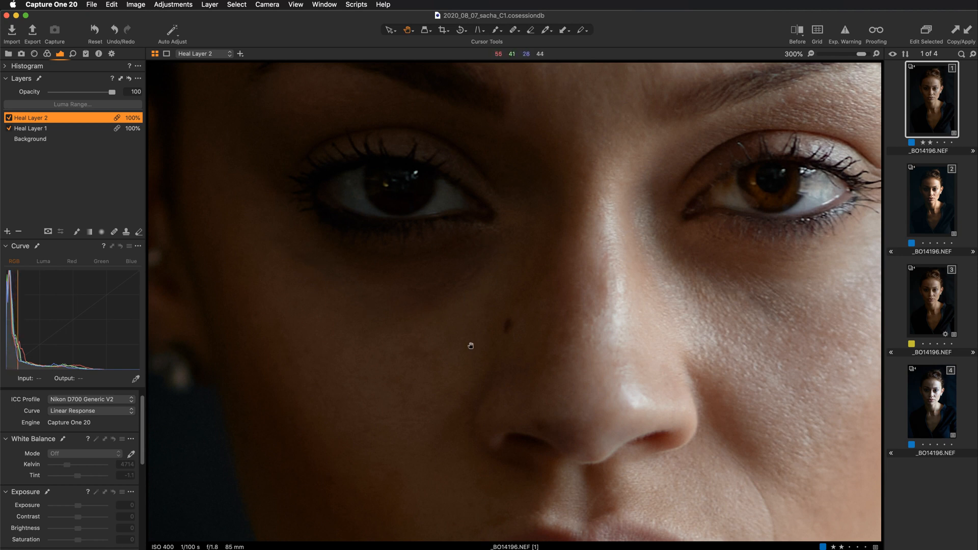
drag(469, 345, 452, 206)
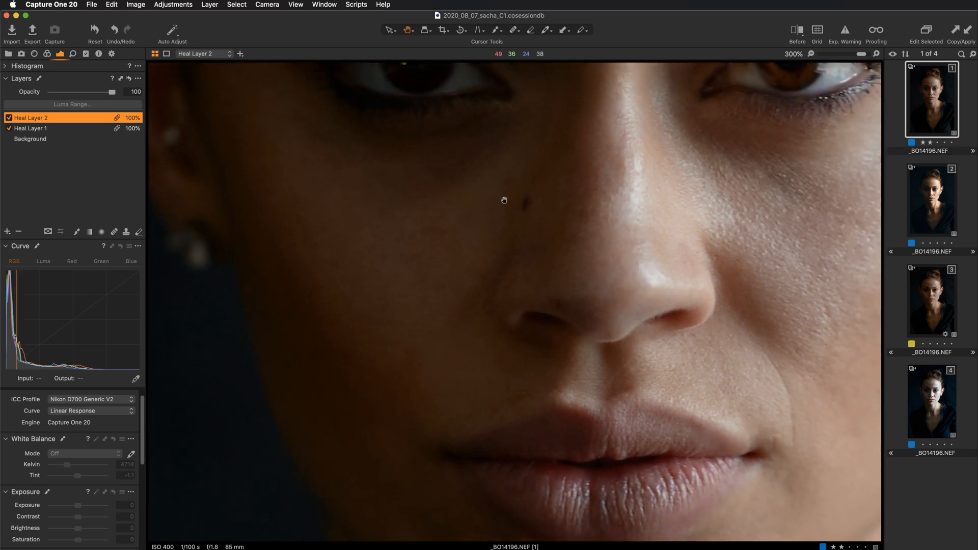
drag(439, 332, 416, 185)
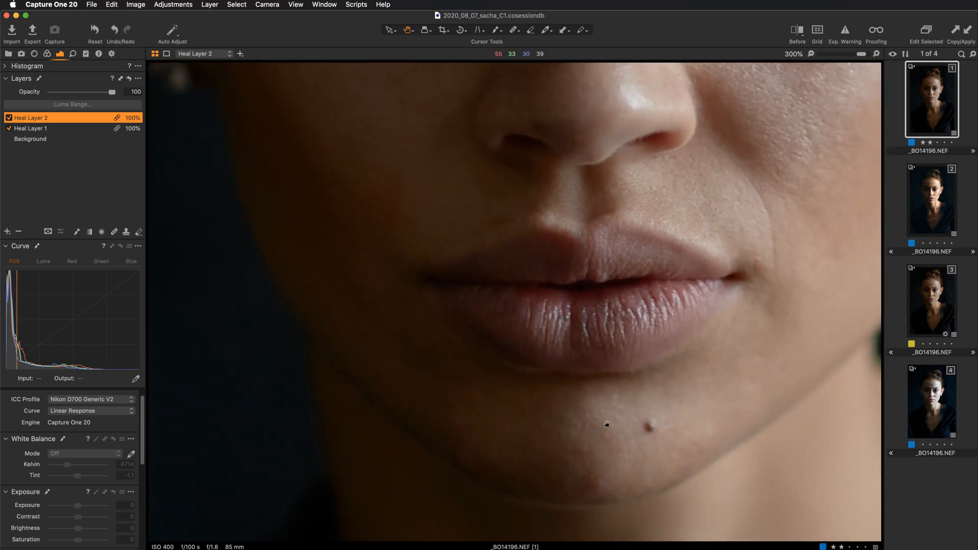
drag(596, 440, 557, 169)
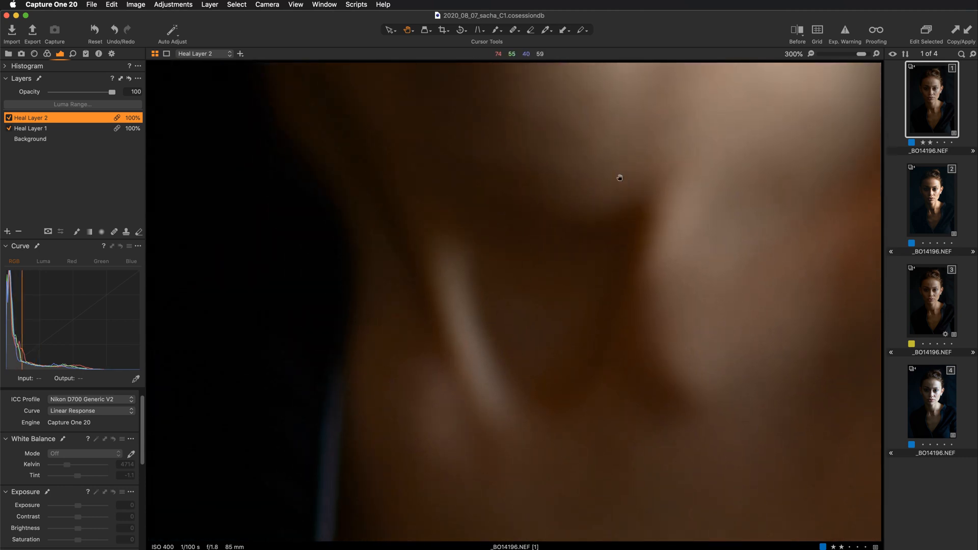
drag(620, 175, 585, 410)
drag(553, 188, 619, 453)
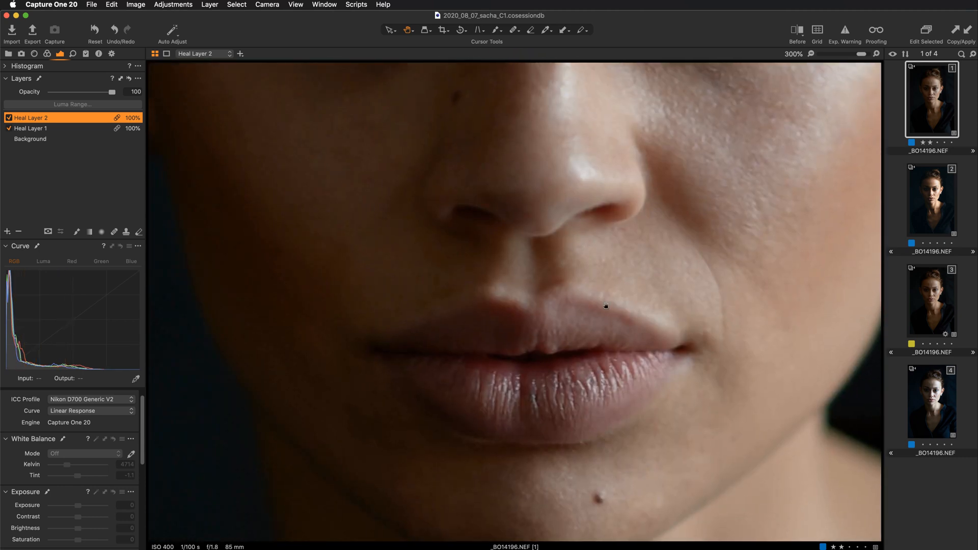
drag(571, 171, 591, 449)
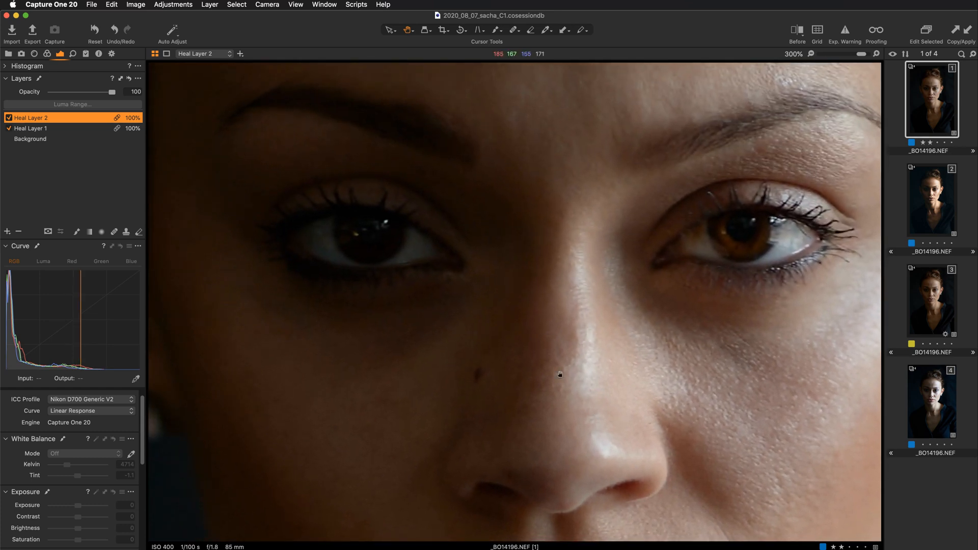
drag(591, 397, 532, 367)
key(super+minus)
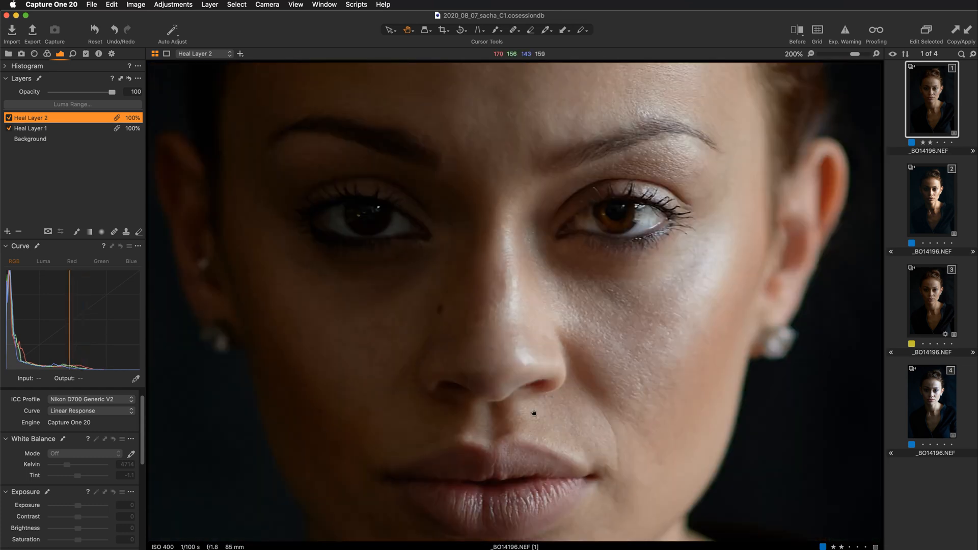
drag(539, 400, 544, 364)
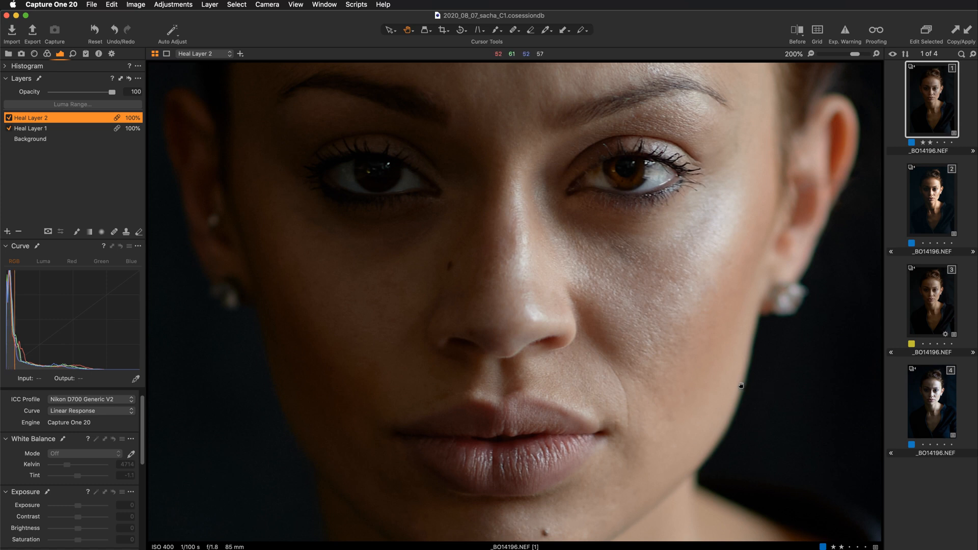
Add a new filled adjustment layer and name it dodge
click(8, 232)
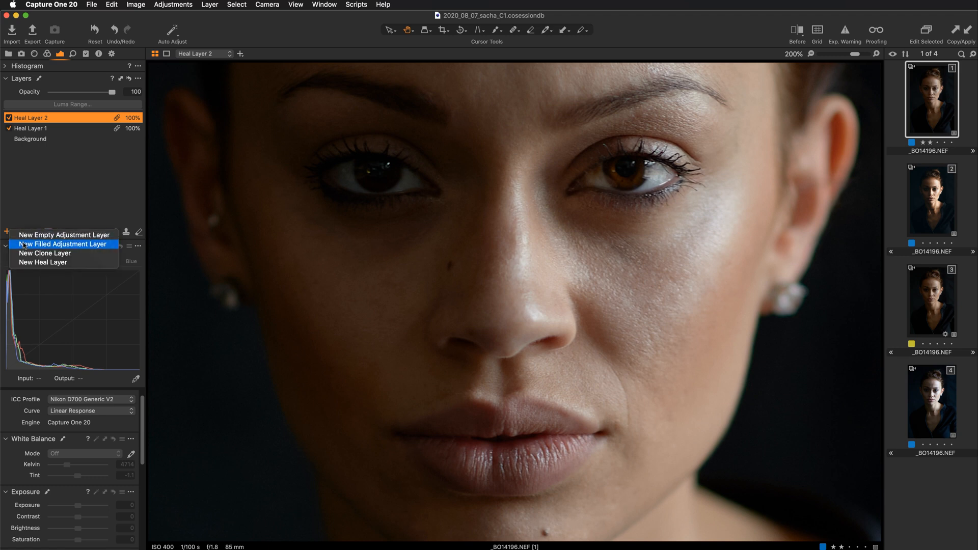
click(29, 236)
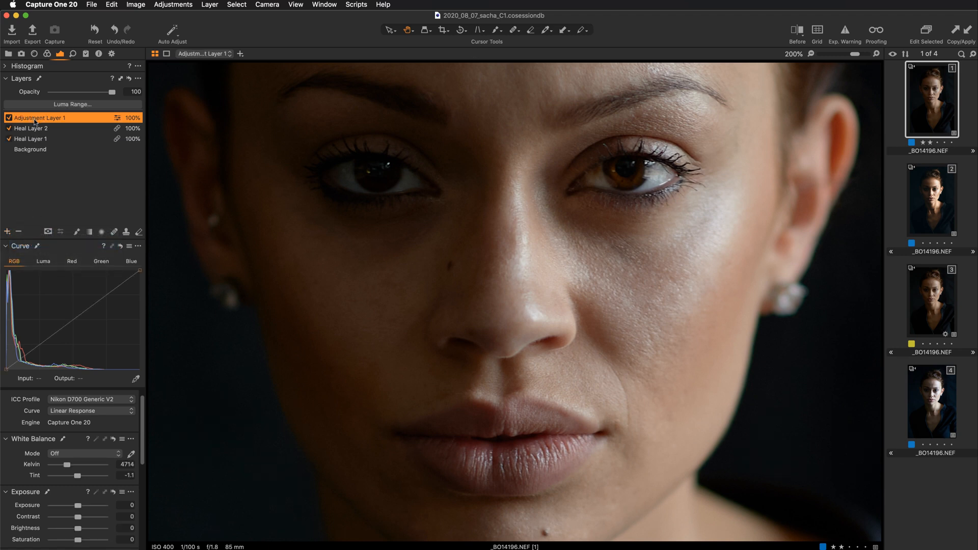
double_click(34, 120)
text(dodg)
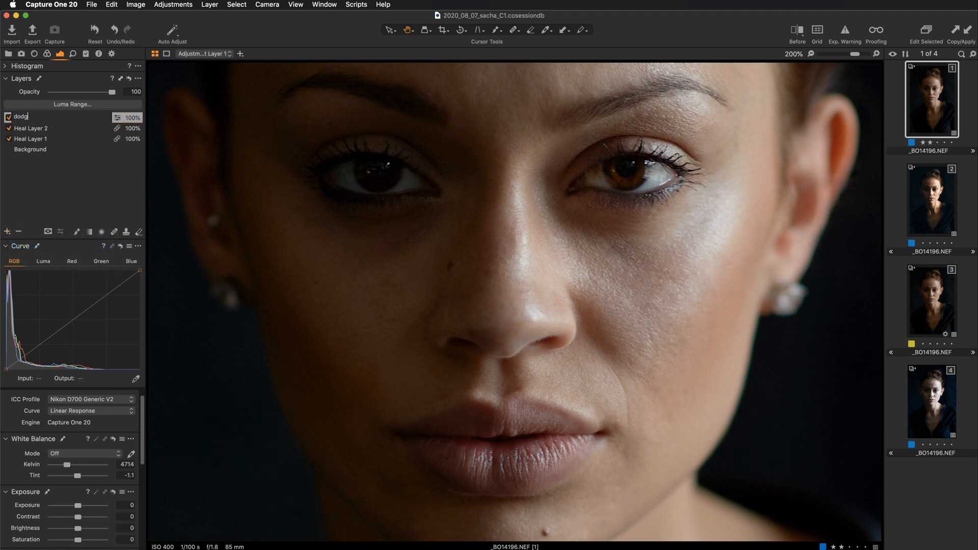
text(e)
key(Return)
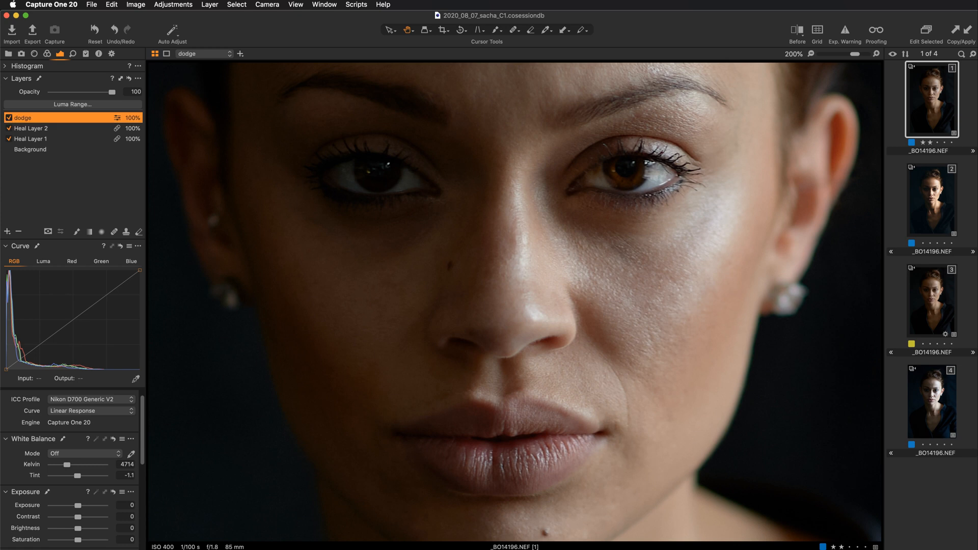
Add another filled adjustment layer above the dodge layer and name it burn
click(8, 232)
click(24, 246)
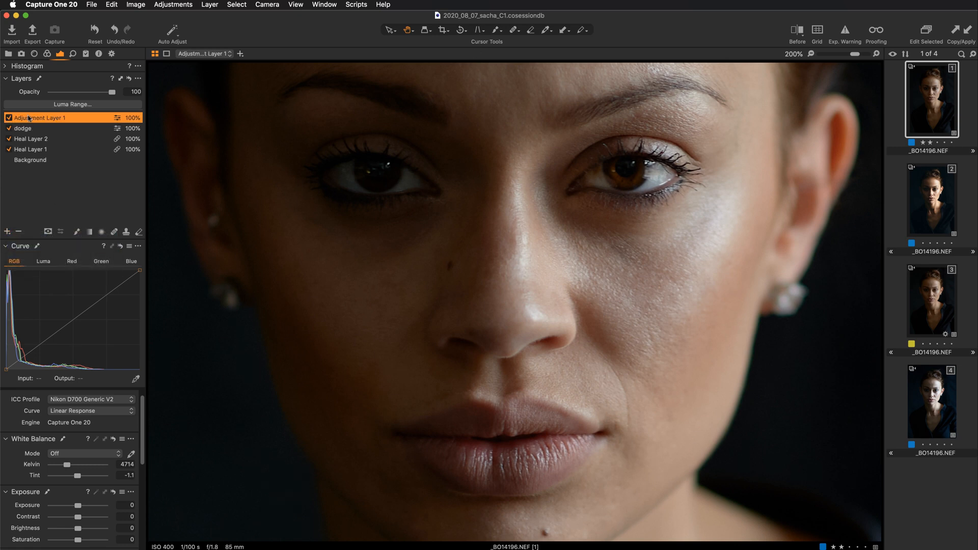
double_click(29, 118)
text(burn)
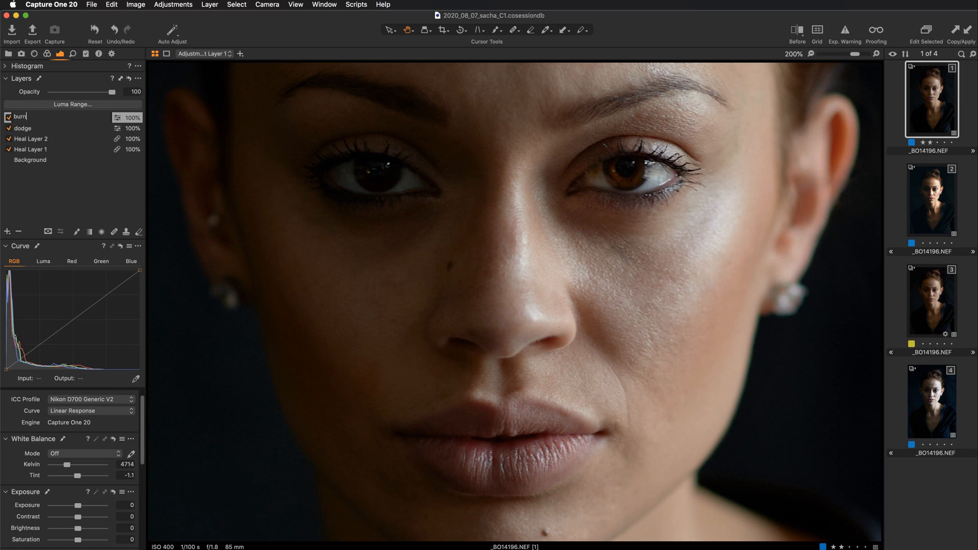
key(Return)
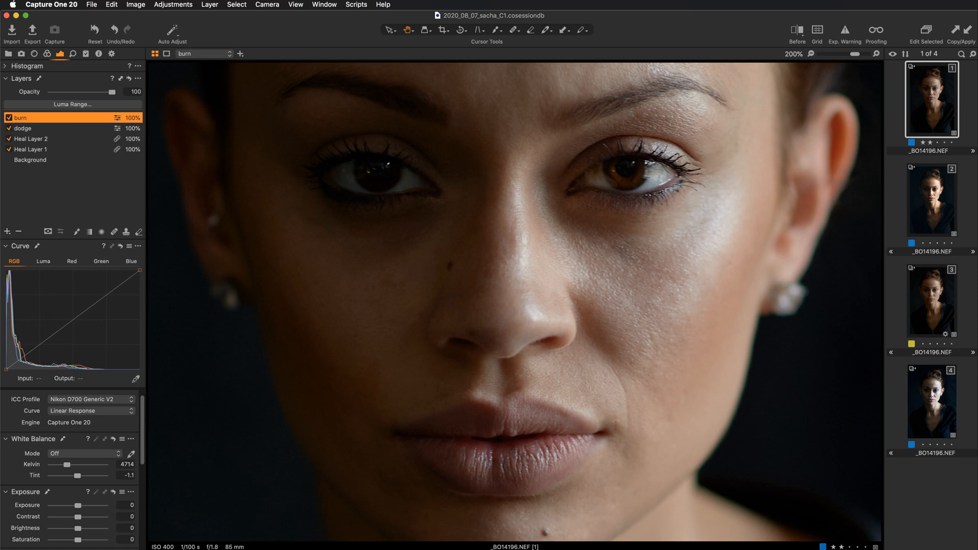
Raise the midtones of the Luma curve on the dodge layer to brighten the portrait
click(36, 131)
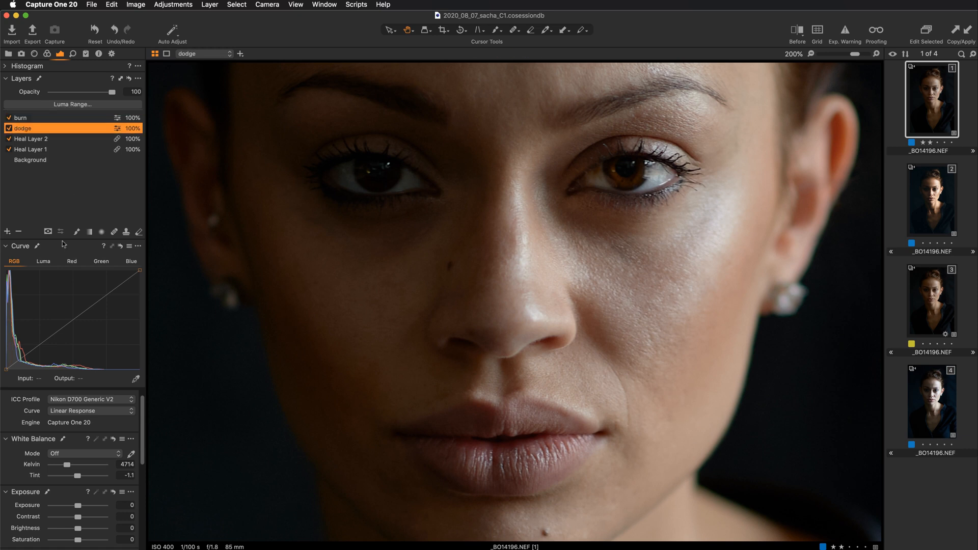
click(44, 261)
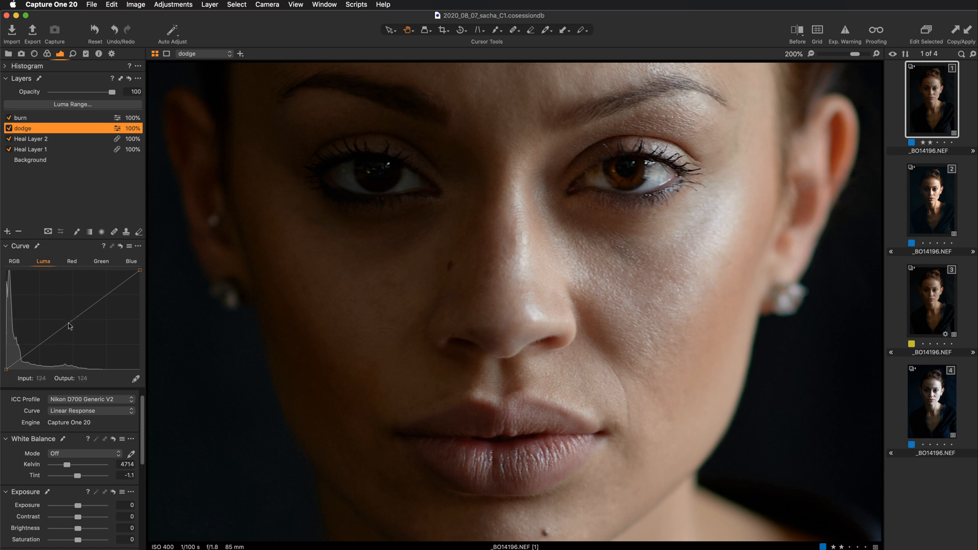
drag(68, 327, 68, 308)
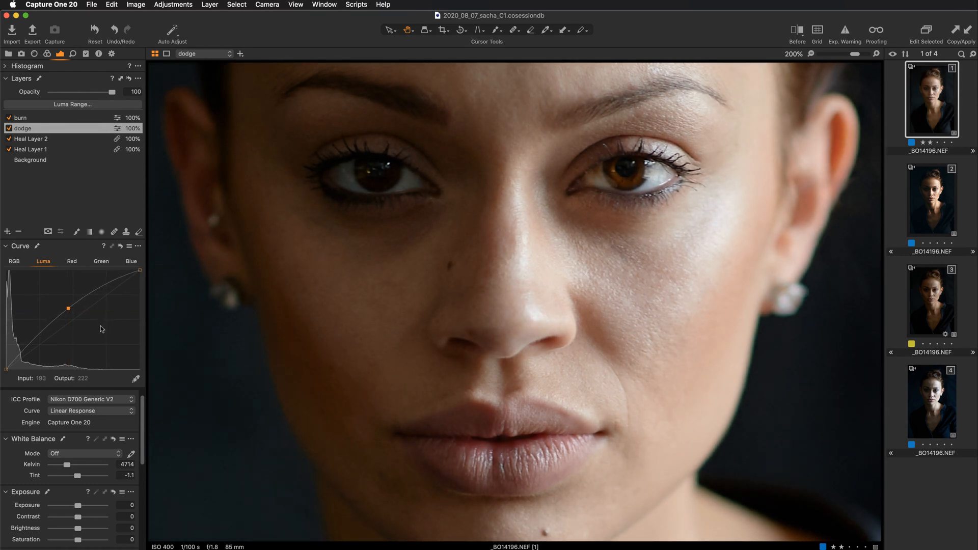
Lower the midtones of the Luma curve on the burn layer to darken the portrait, and invert the burn layer's mask
click(53, 119)
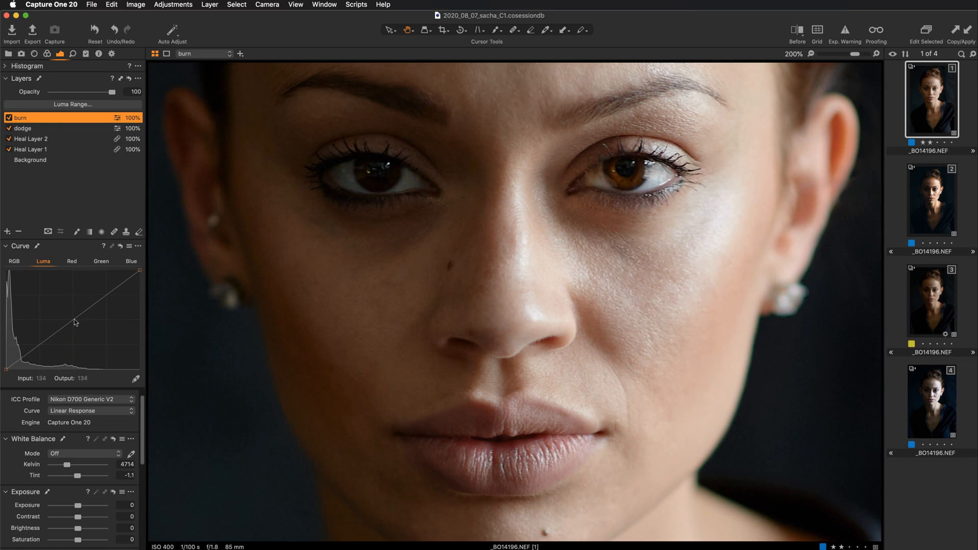
drag(74, 321, 80, 326)
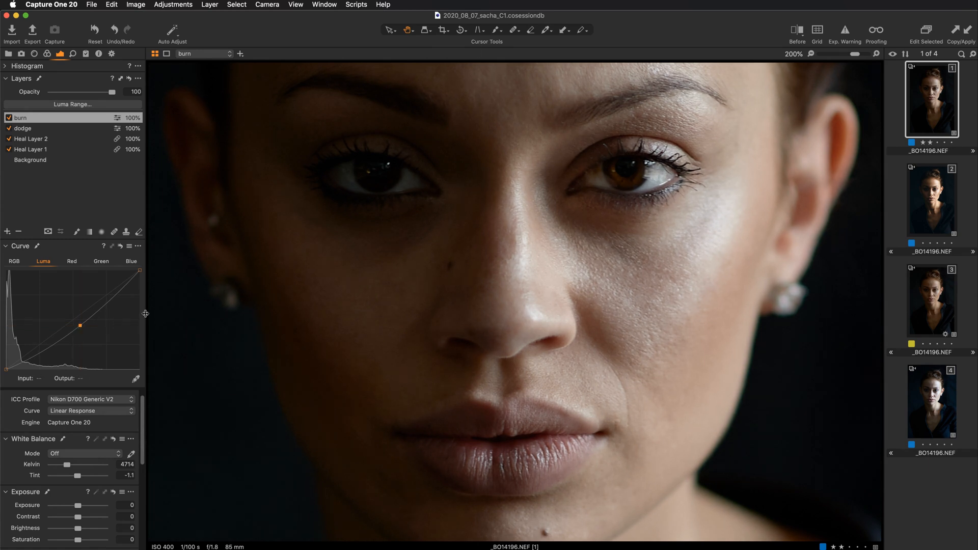
right_click(45, 119)
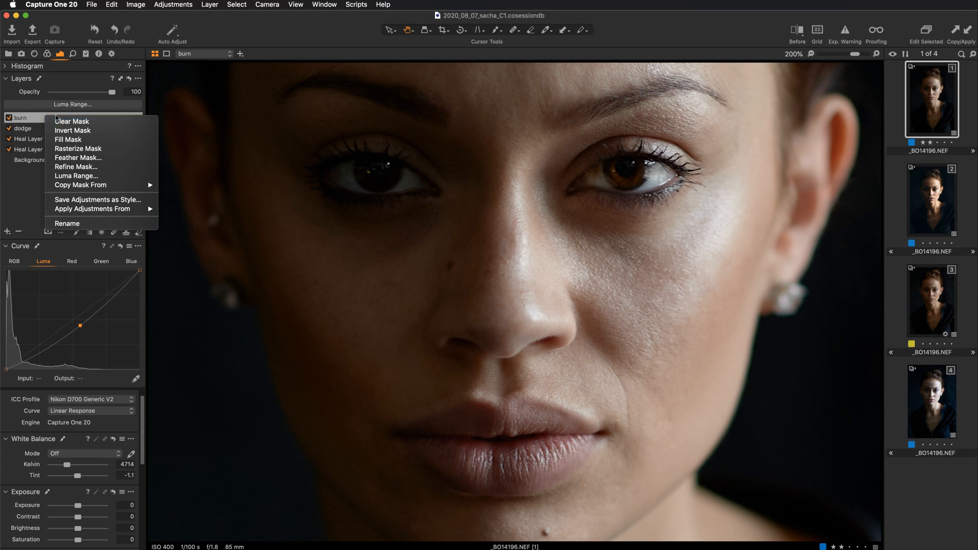
click(73, 131)
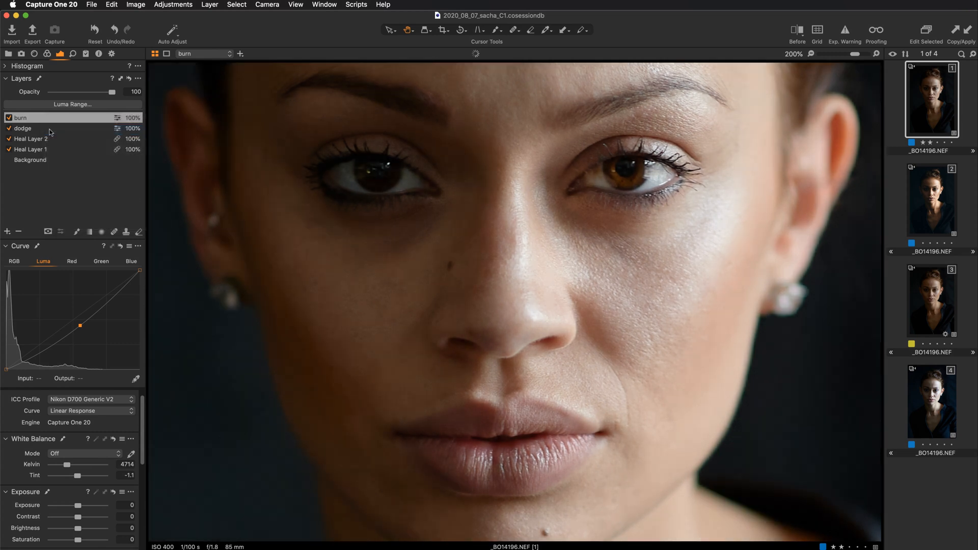
Invert the dodge layer's mask so its brightening is hidden from the portrait
click(51, 129)
right_click(72, 129)
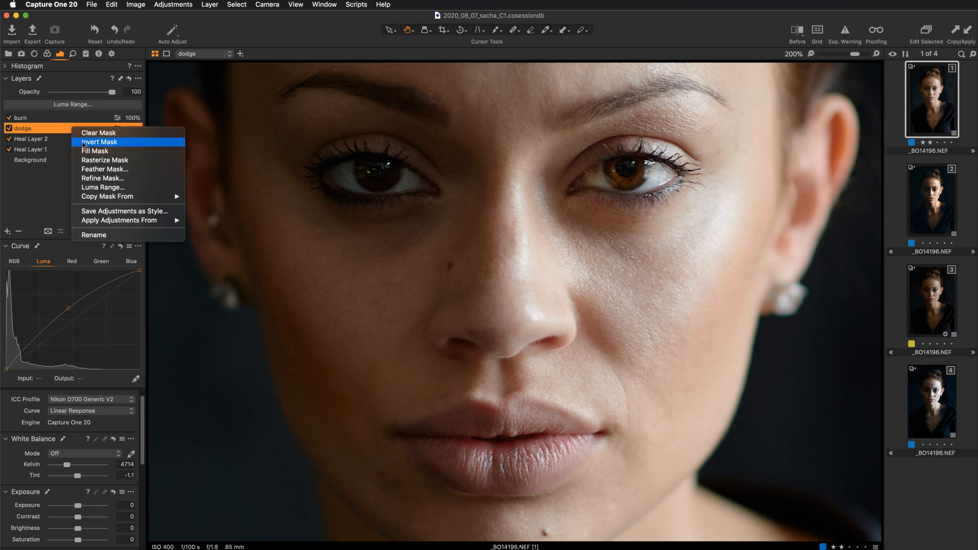
click(85, 142)
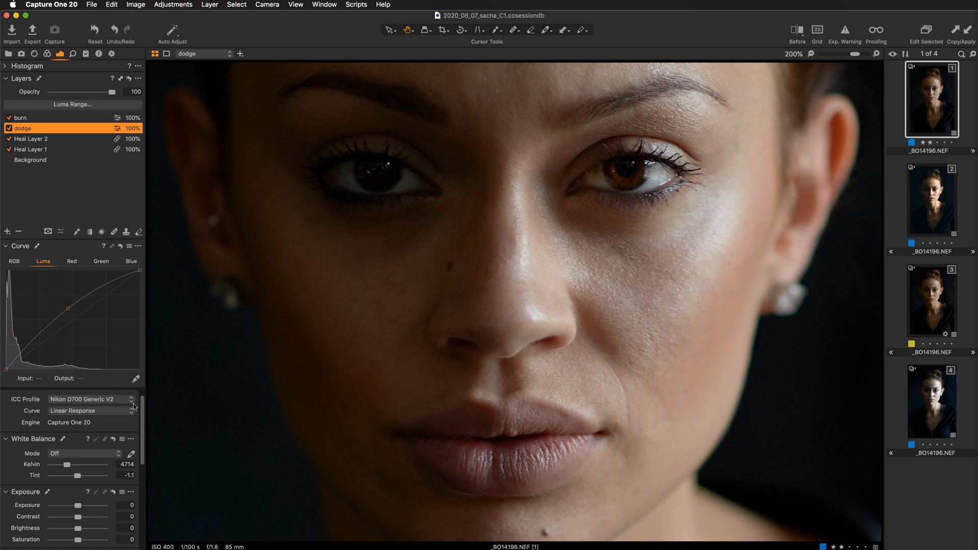
Set the Background layer's saturation to -100 to view the portrait in black and white
click(44, 162)
scroll(144, 426, down, 1)
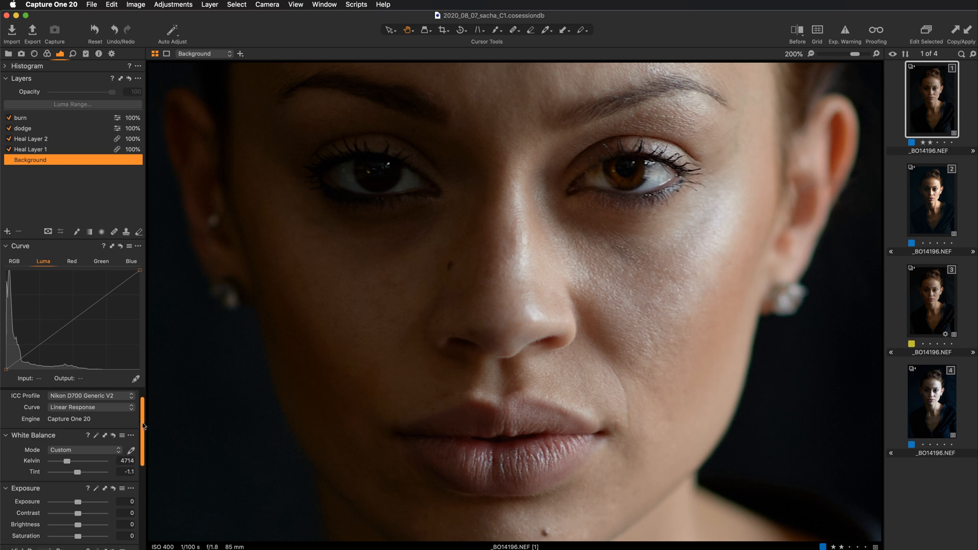
scroll(143, 426, down, 3)
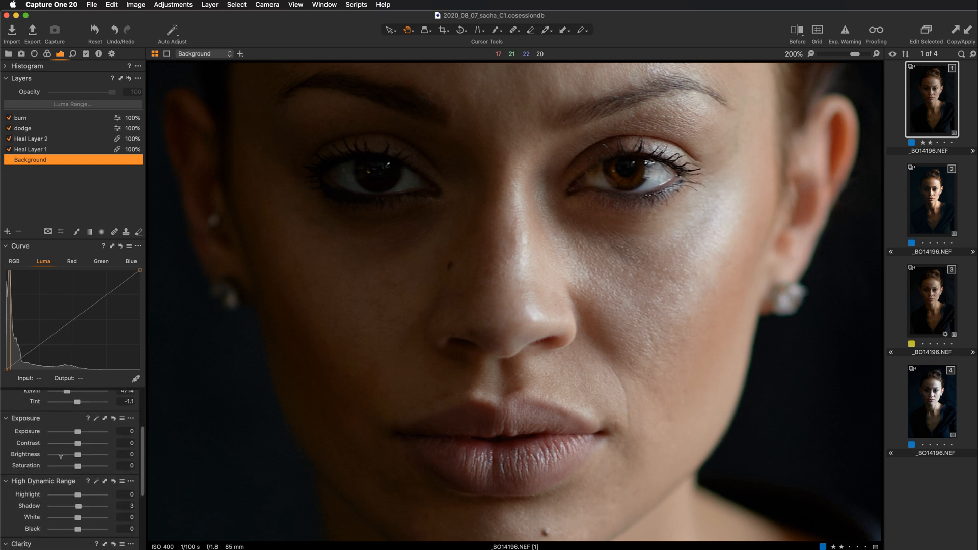
drag(78, 466, 55, 466)
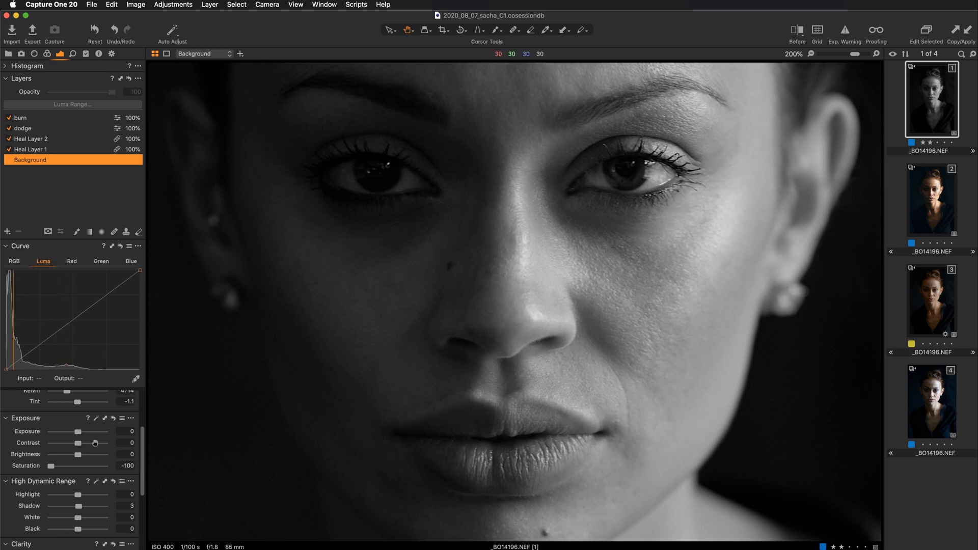
Compare the colour and black-and-white versions by resetting the Background saturation and undoing the reset, twice
double_click(26, 467)
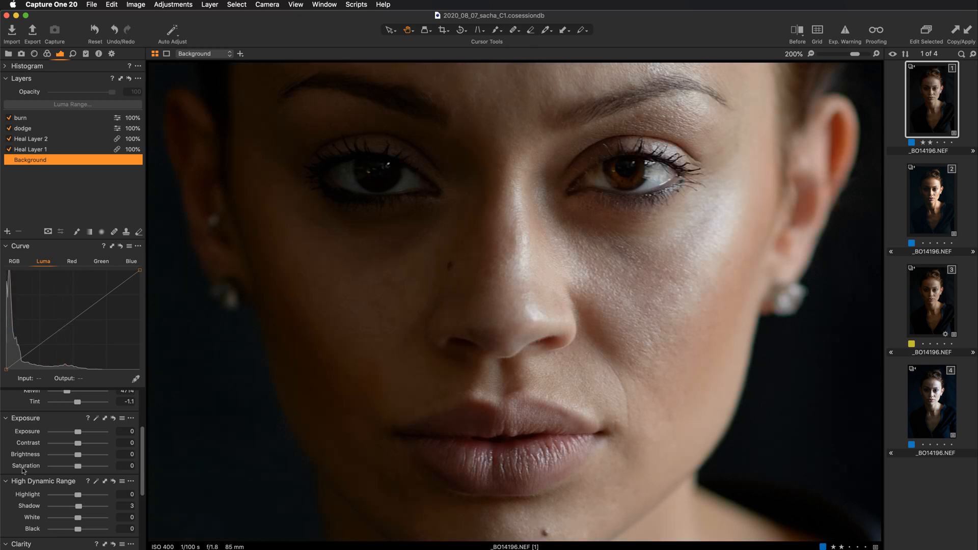
key(super+z)
double_click(24, 468)
key(super+z)
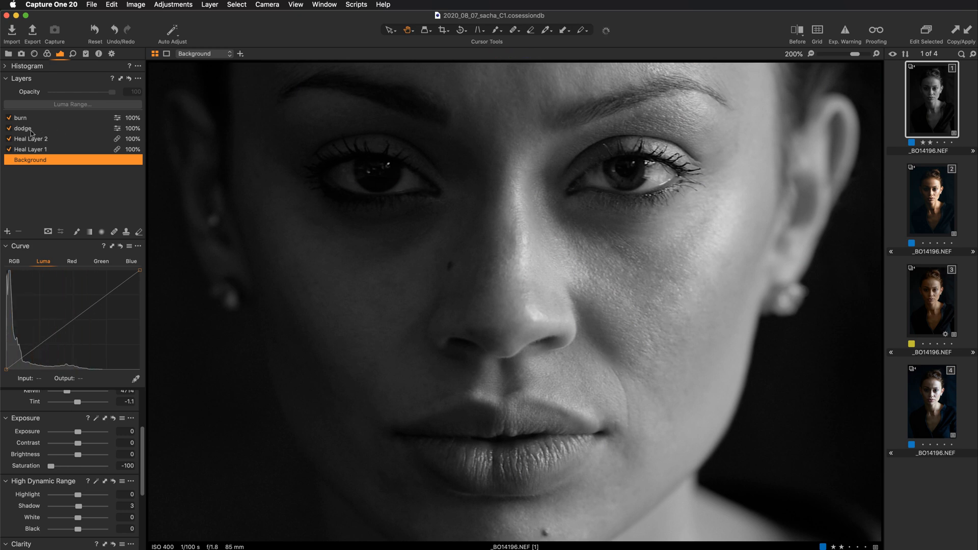
Set up the mask brush for the dodge layer with a flow of 4, Auto Mask off and a slightly larger size
click(46, 131)
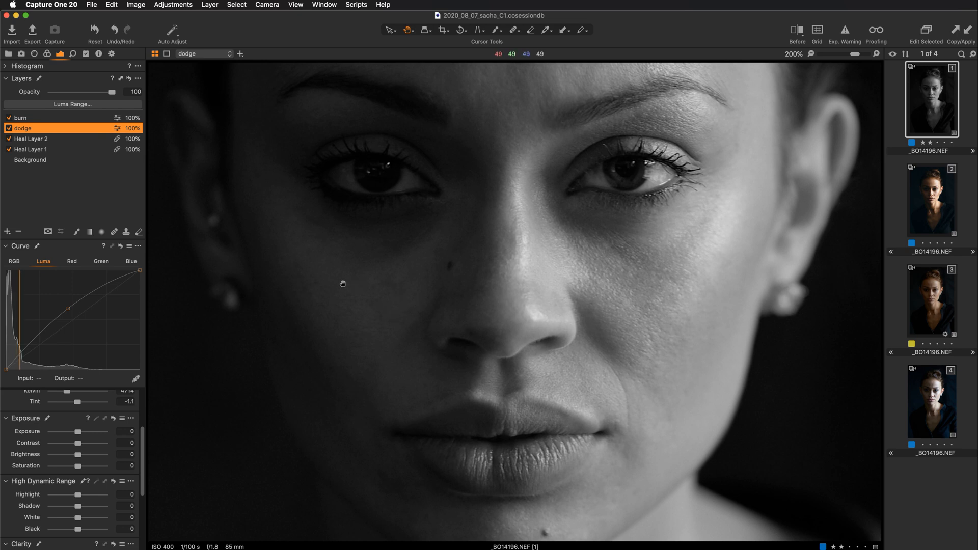
key(b)
right_click(347, 286)
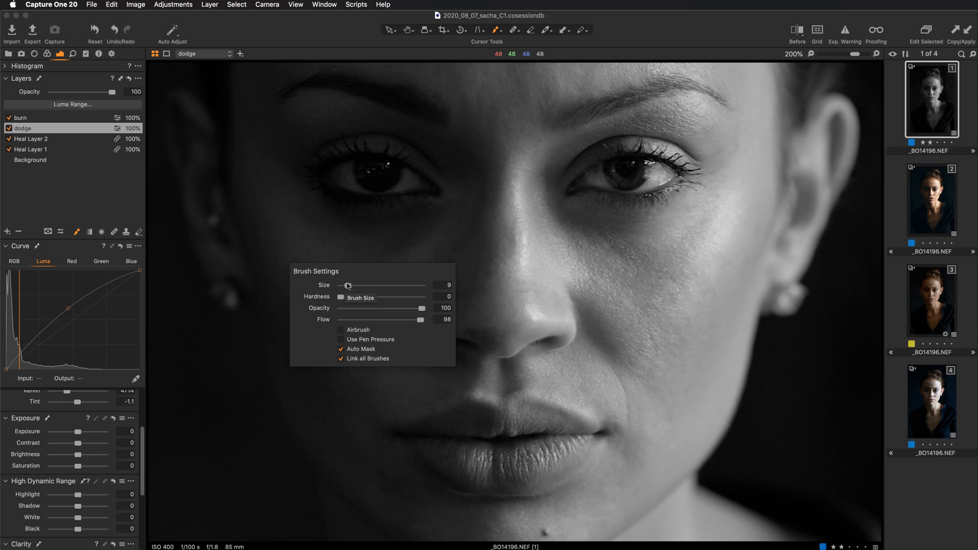
drag(348, 285, 347, 285)
drag(419, 320, 339, 320)
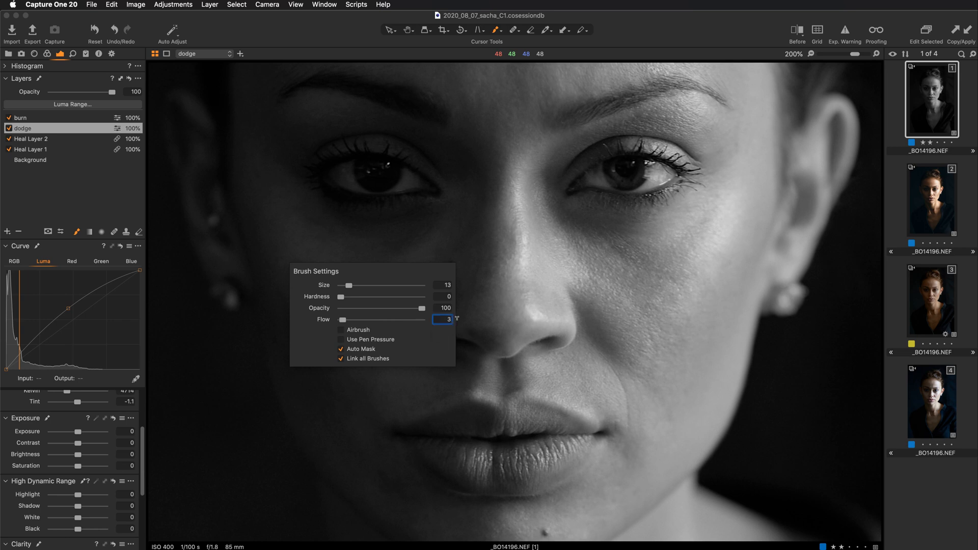
right_click(364, 308)
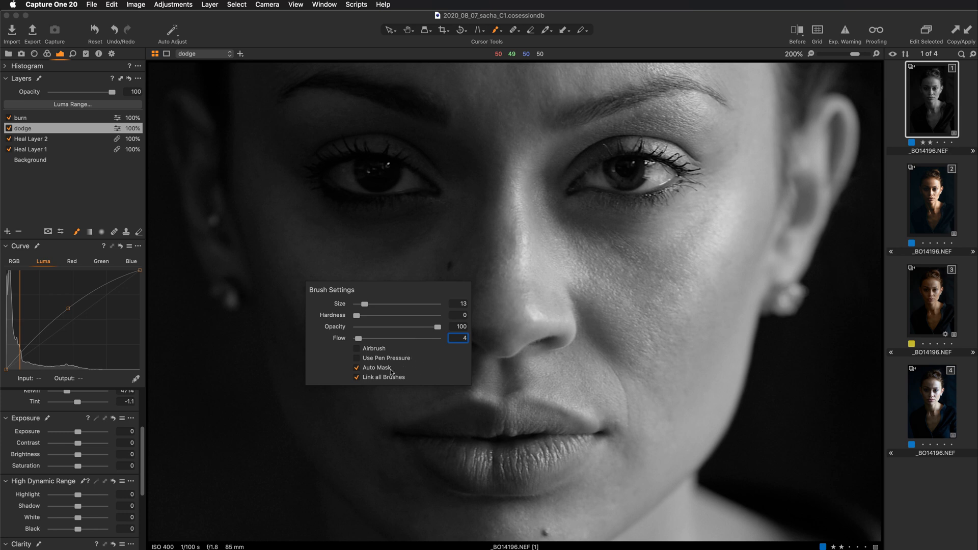
click(357, 367)
drag(364, 306, 367, 306)
click(392, 216)
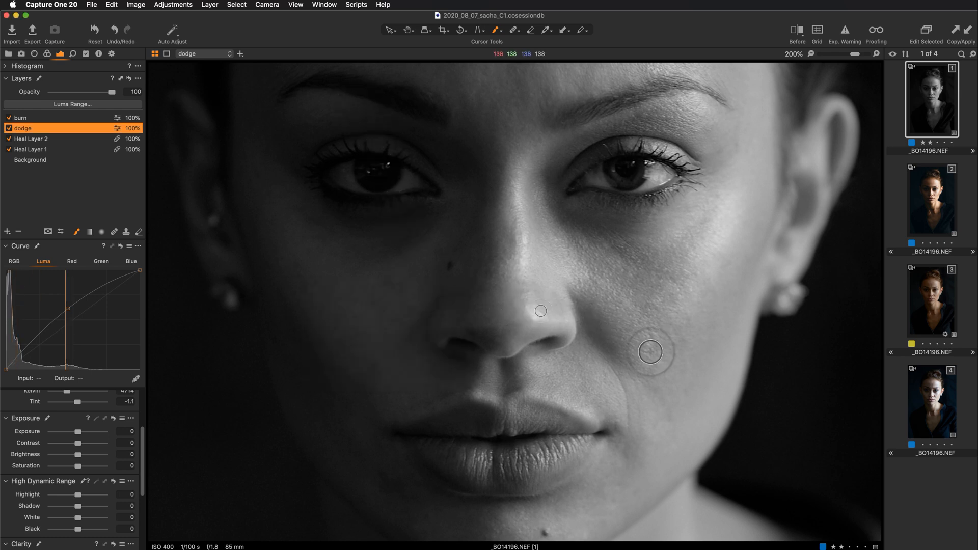
Reduce the dodge brush size to match the dark vertical streak in the middle of the upper forehead
drag(509, 201, 524, 407)
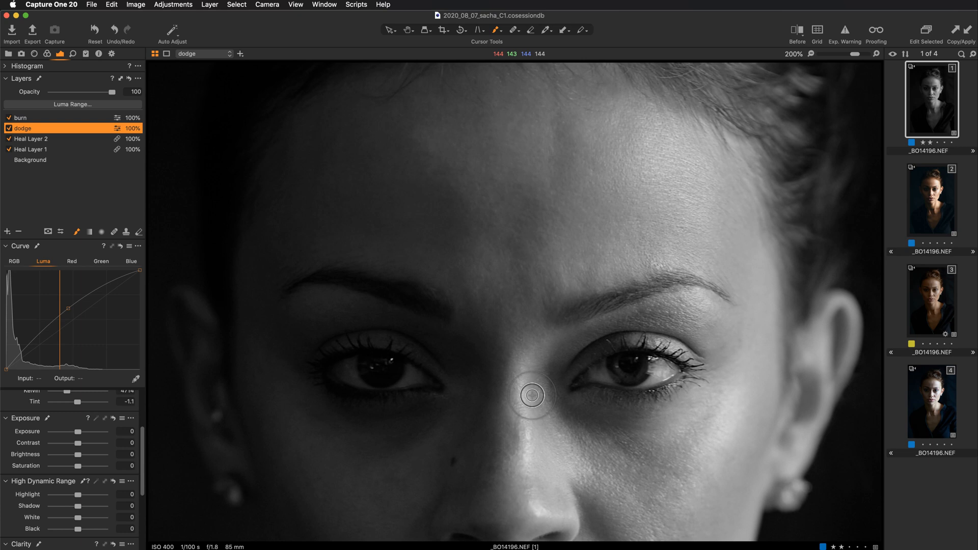
drag(449, 185, 384, 212)
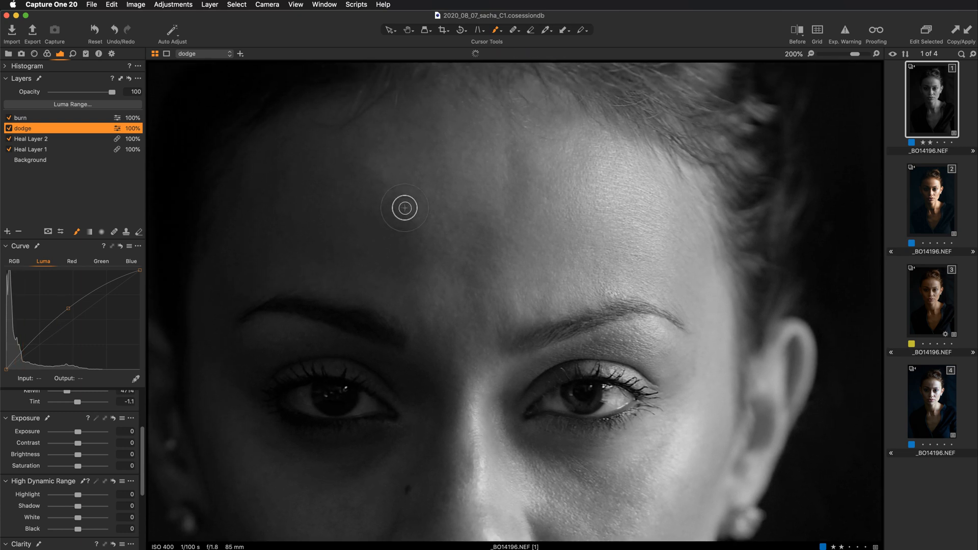
key(super+plus)
mouse_move(444, 176)
mouse_down()
mouse_move(433, 331)
mouse_move(431, 298)
mouse_up()
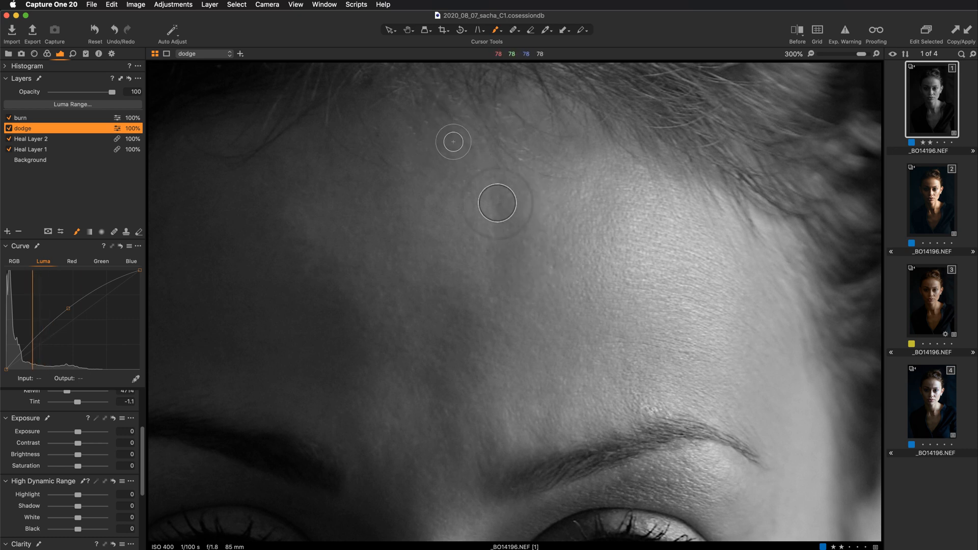
key([)
key([)
key([)
key([)
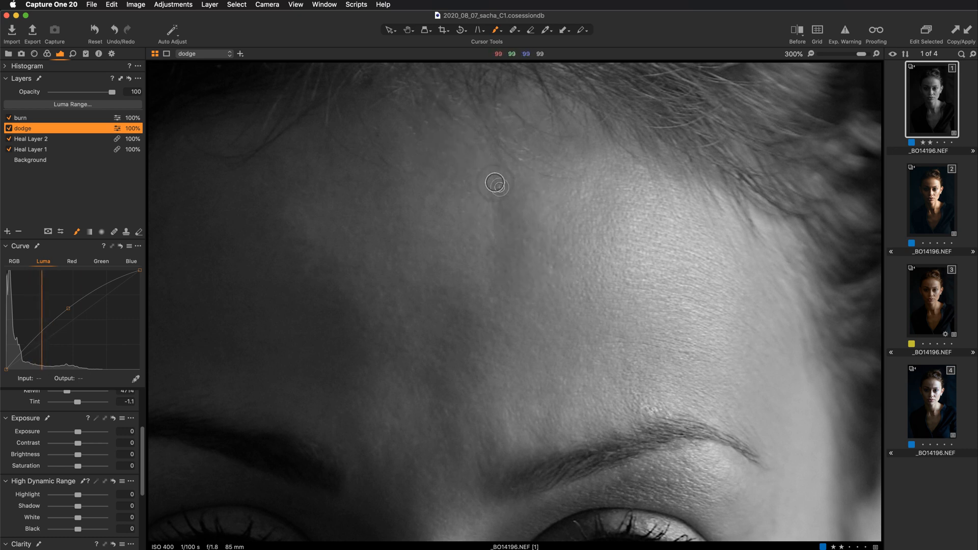
Brush repeatedly on the dodge layer over the dark vertical streak below the hairline to brighten it
mouse_move(502, 177)
mouse_down()
mouse_move(511, 219)
mouse_move(498, 200)
mouse_move(501, 220)
mouse_move(503, 198)
mouse_move(508, 224)
mouse_move(535, 228)
mouse_move(504, 206)
mouse_move(519, 219)
mouse_move(508, 187)
mouse_move(518, 218)
mouse_move(521, 200)
mouse_move(502, 181)
mouse_up()
right_click(532, 221)
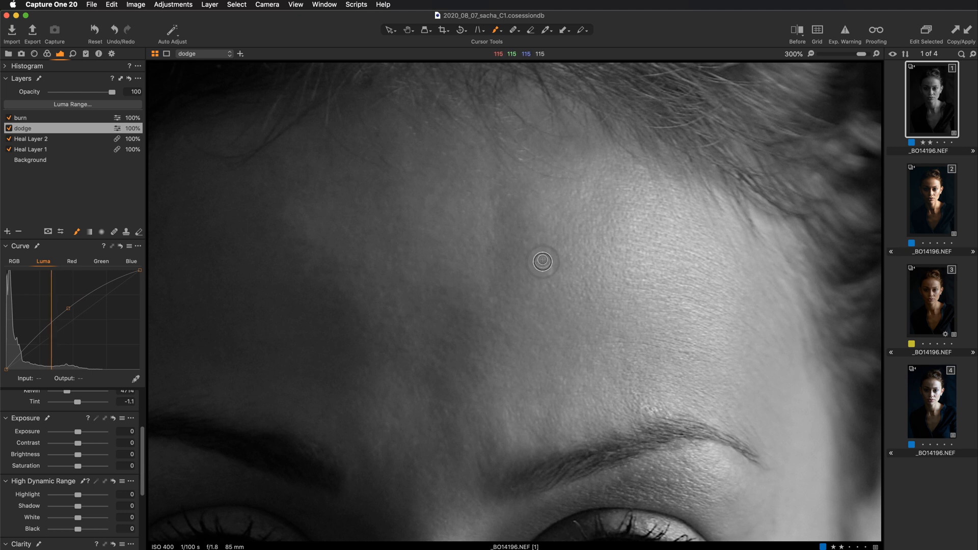
right_click(543, 258)
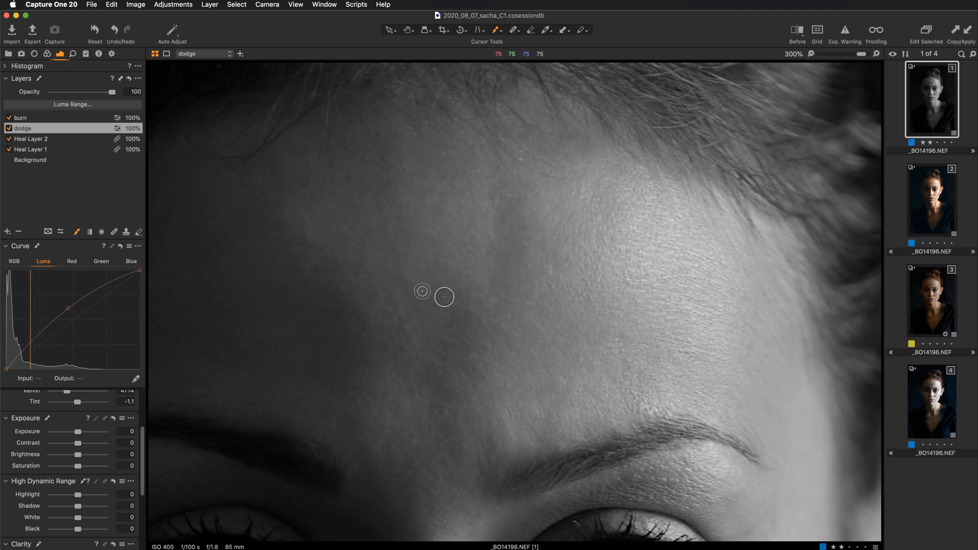
click(69, 308)
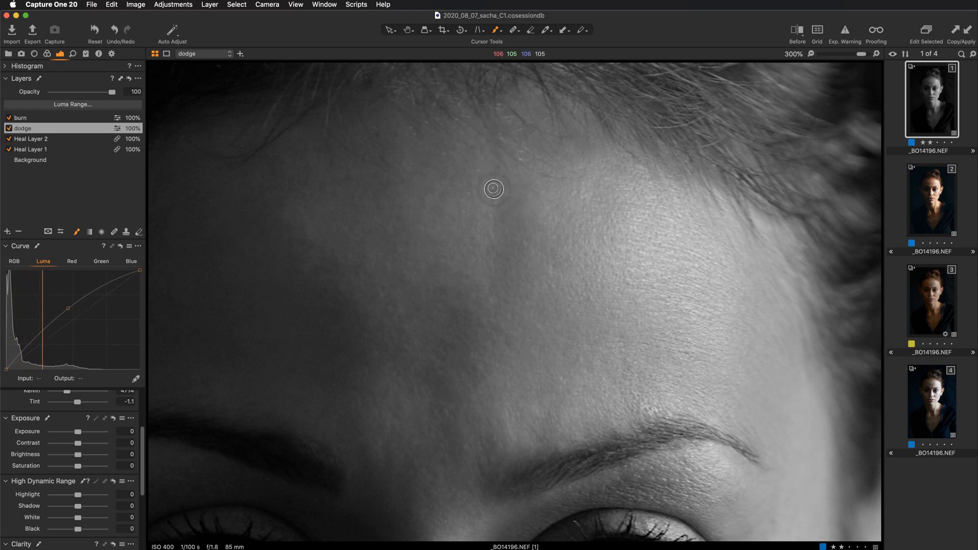
mouse_move(497, 188)
mouse_down()
mouse_move(487, 206)
mouse_move(502, 180)
mouse_move(522, 226)
mouse_move(488, 198)
mouse_move(517, 200)
mouse_move(494, 191)
mouse_move(537, 188)
mouse_move(517, 179)
mouse_move(513, 190)
mouse_move(498, 164)
mouse_up()
mouse_move(509, 206)
mouse_down()
mouse_move(504, 214)
mouse_move(524, 192)
mouse_up()
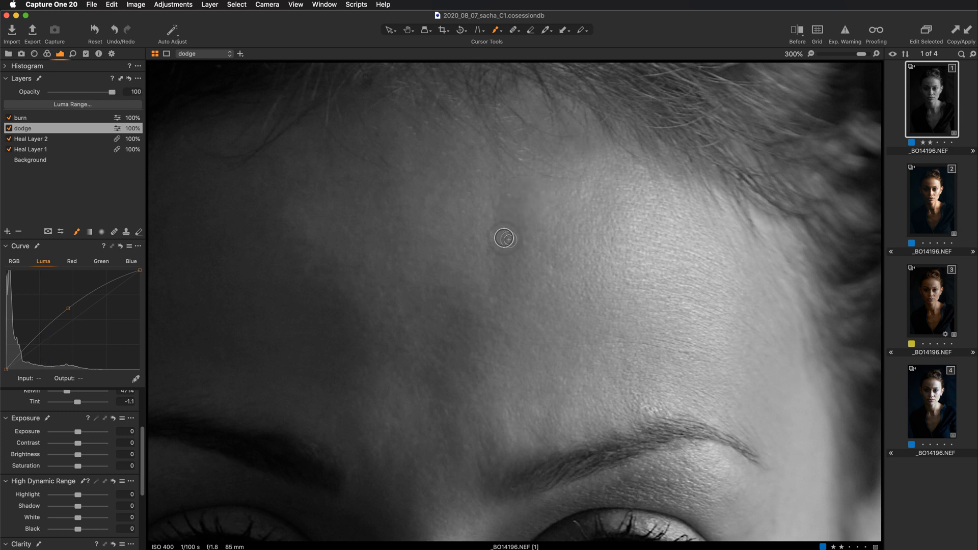
mouse_move(504, 238)
mouse_down()
mouse_move(519, 220)
mouse_move(500, 213)
mouse_move(498, 162)
mouse_up()
mouse_move(502, 215)
mouse_down()
mouse_move(506, 223)
mouse_move(492, 206)
mouse_up()
drag(497, 259, 512, 229)
mouse_move(510, 239)
mouse_down()
mouse_move(499, 282)
mouse_move(498, 266)
mouse_move(513, 279)
mouse_move(523, 223)
mouse_move(510, 265)
mouse_move(489, 250)
mouse_move(531, 286)
mouse_move(506, 264)
mouse_move(524, 282)
mouse_move(511, 275)
mouse_move(513, 262)
mouse_move(519, 271)
mouse_move(494, 288)
mouse_up()
mouse_move(506, 247)
mouse_down()
mouse_move(533, 252)
mouse_move(513, 244)
mouse_move(519, 269)
mouse_move(499, 282)
mouse_move(505, 262)
mouse_move(537, 265)
mouse_move(532, 196)
mouse_move(483, 116)
mouse_move(517, 239)
mouse_move(515, 200)
mouse_move(528, 243)
mouse_move(504, 232)
mouse_move(506, 200)
mouse_move(519, 206)
mouse_move(497, 197)
mouse_move(513, 214)
mouse_move(512, 249)
mouse_move(511, 222)
mouse_move(528, 240)
mouse_move(501, 197)
mouse_move(532, 238)
mouse_move(500, 185)
mouse_up()
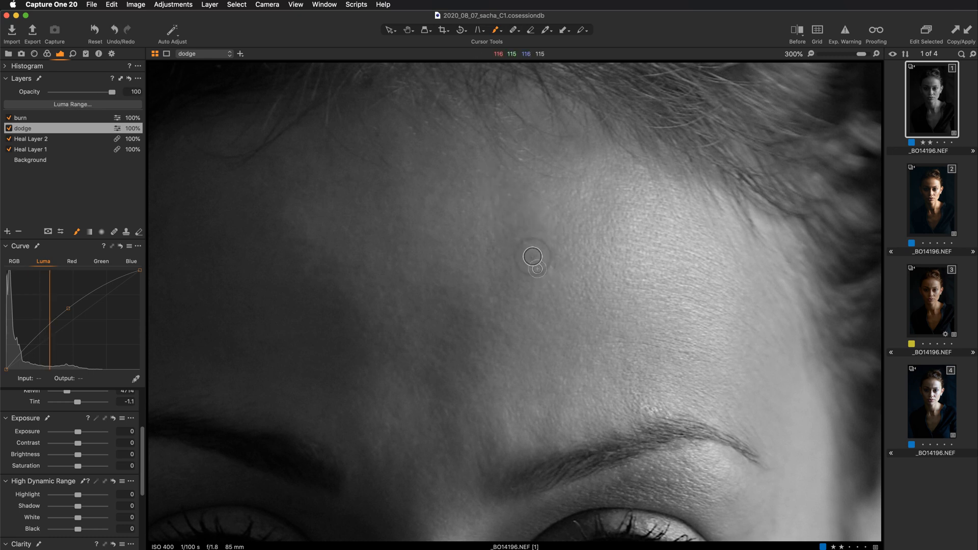
Check the painted dodge mask overlay, and switch the dodge layer off and on to compare the forehead
key(m)
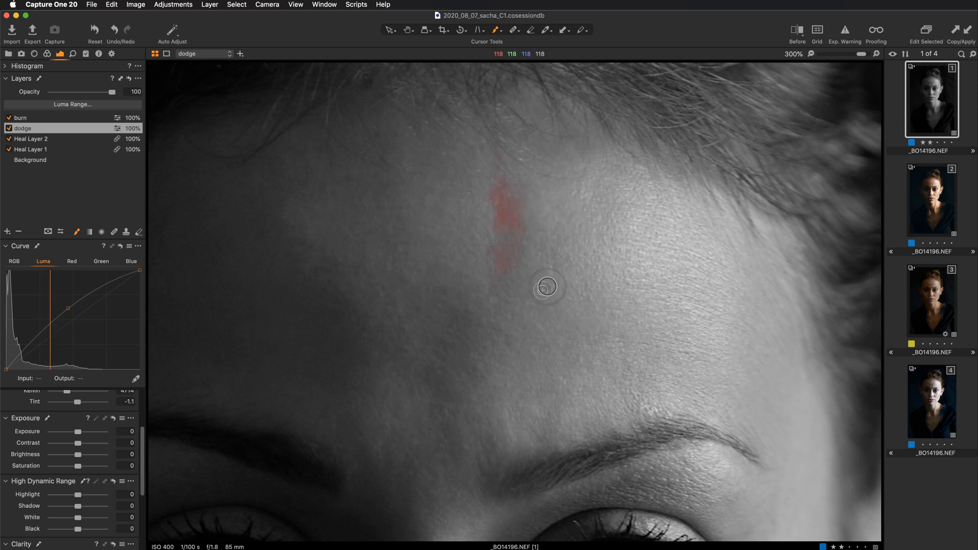
key(m)
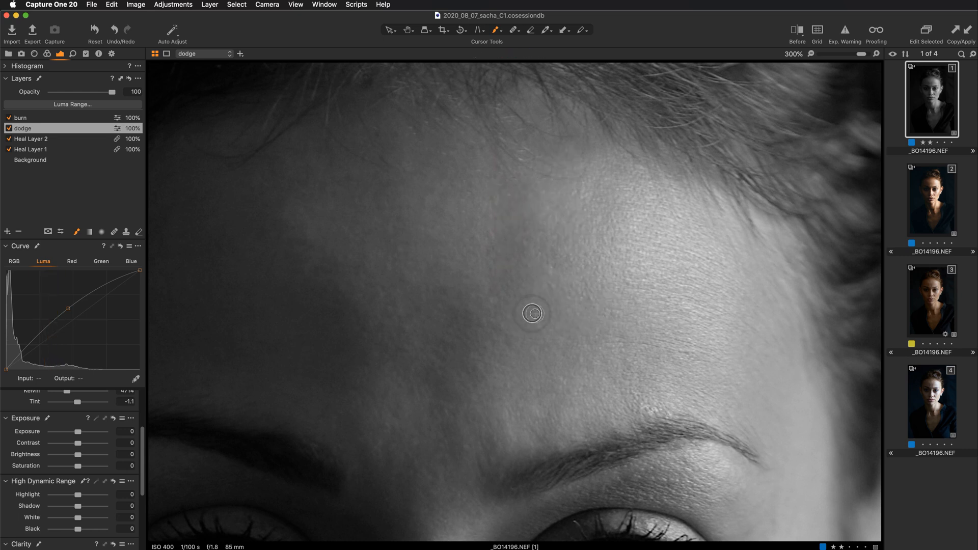
click(9, 129)
click(9, 128)
click(9, 129)
click(8, 129)
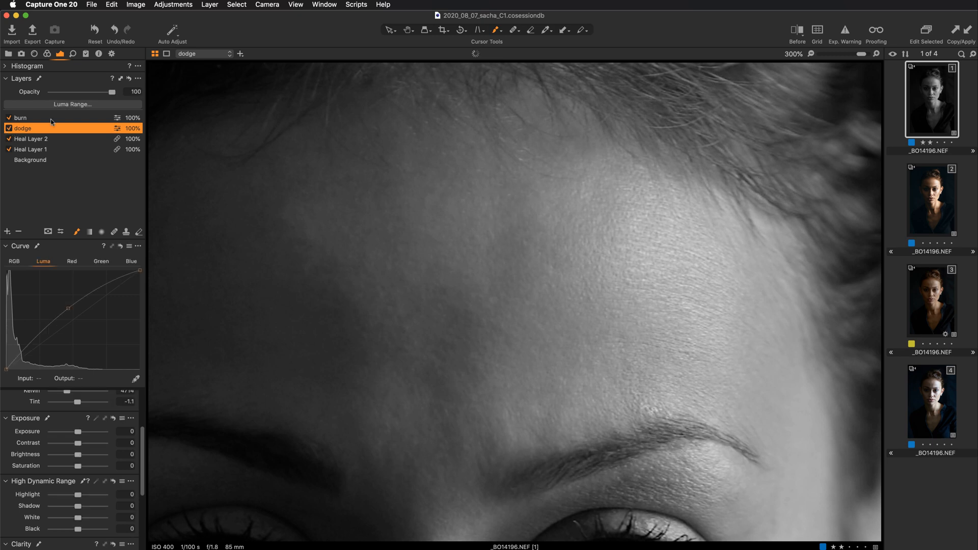
Extend the dodge strokes around the lower end of the forehead streak to blend it with the surrounding skin
mouse_move(509, 243)
mouse_down()
mouse_move(521, 241)
mouse_move(510, 230)
mouse_move(511, 247)
mouse_up()
mouse_move(511, 246)
mouse_down()
mouse_move(514, 302)
mouse_move(498, 277)
mouse_move(497, 286)
mouse_move(518, 246)
mouse_up()
mouse_move(519, 286)
mouse_down()
mouse_move(499, 303)
mouse_move(536, 294)
mouse_up()
drag(532, 293, 504, 291)
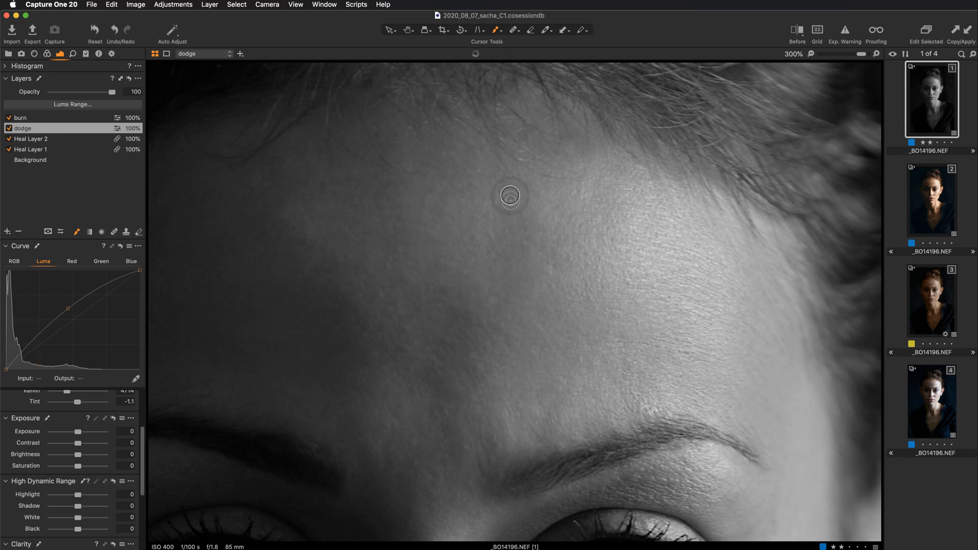
drag(500, 191, 520, 259)
drag(456, 384, 557, 313)
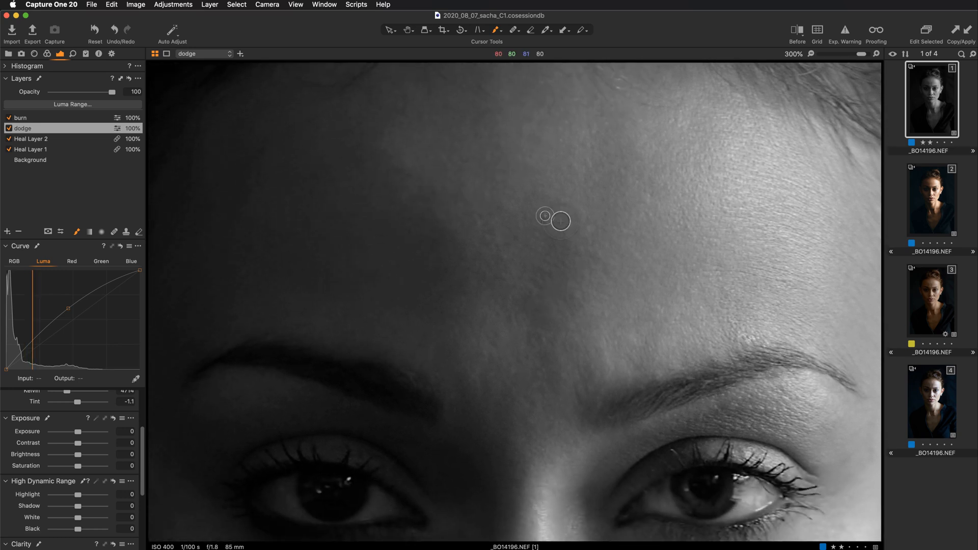
mouse_move(565, 221)
mouse_down()
mouse_move(562, 274)
mouse_move(547, 236)
mouse_move(548, 251)
mouse_move(576, 257)
mouse_move(542, 236)
mouse_move(614, 275)
mouse_move(561, 237)
mouse_move(569, 254)
mouse_move(549, 260)
mouse_move(570, 269)
mouse_move(546, 250)
mouse_move(588, 279)
mouse_move(550, 276)
mouse_move(544, 261)
mouse_move(559, 254)
mouse_move(570, 278)
mouse_move(549, 285)
mouse_move(538, 268)
mouse_move(565, 295)
mouse_move(538, 282)
mouse_move(627, 312)
mouse_up()
Brush repeatedly on the dodge layer over the dark patches of the brighter cheek, just beside the nose, to lighten them
key(super+alt+0)
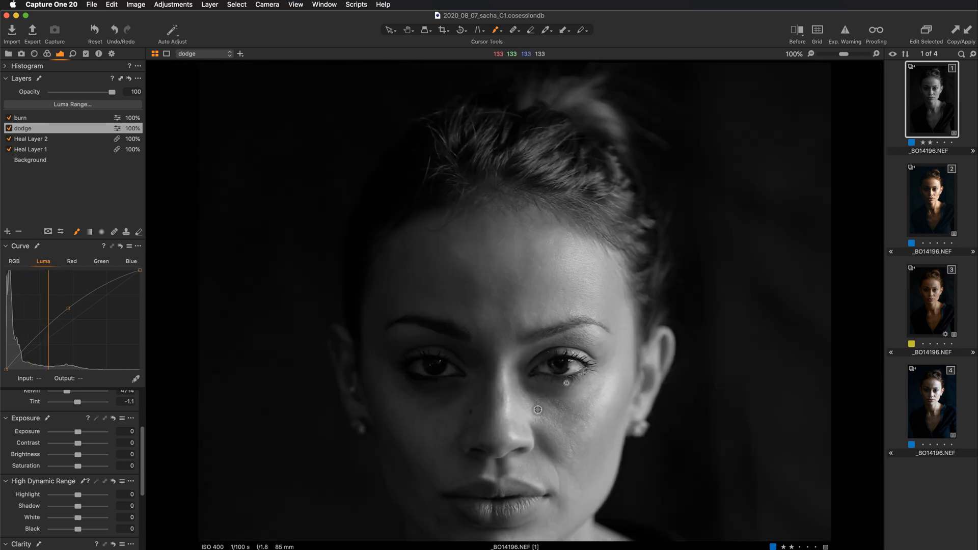
drag(538, 410, 528, 283)
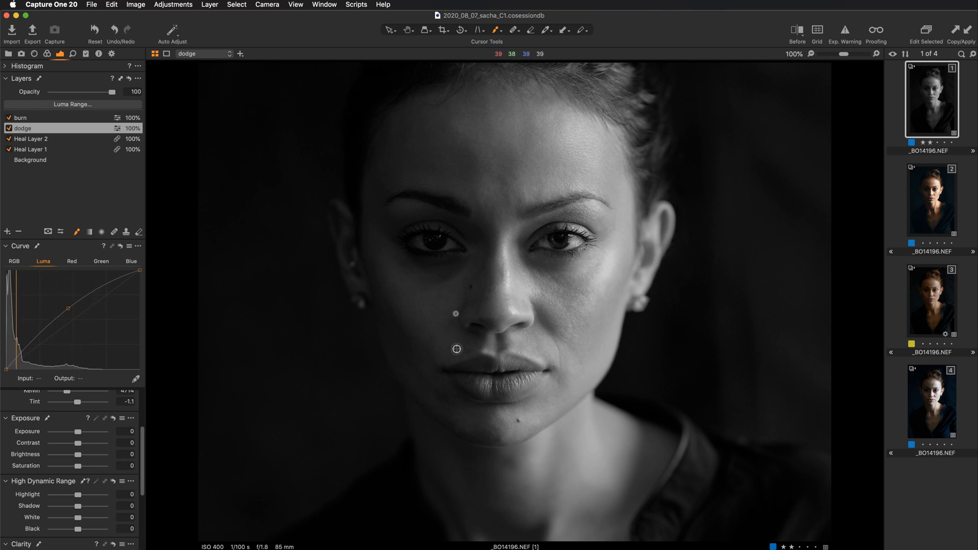
key(super+plus)
key(super+plus)
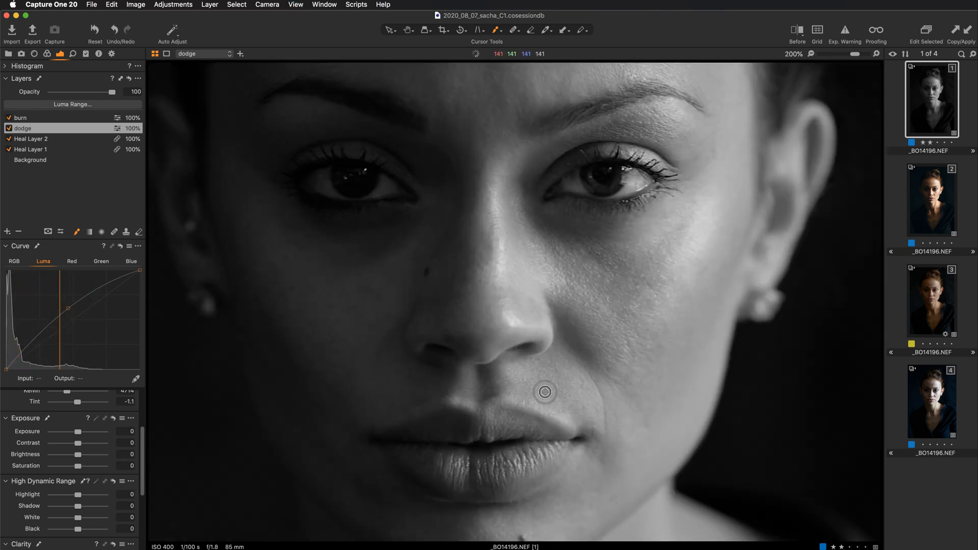
drag(518, 325, 417, 252)
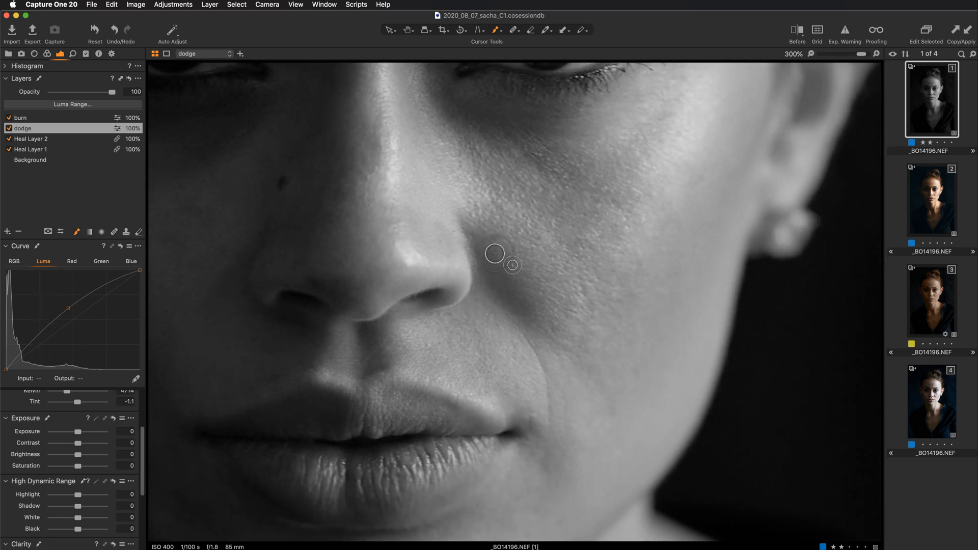
mouse_move(495, 254)
mouse_down()
mouse_move(460, 229)
mouse_move(495, 250)
mouse_move(487, 242)
mouse_move(503, 237)
mouse_move(487, 233)
mouse_move(509, 244)
mouse_move(485, 234)
mouse_move(519, 236)
mouse_move(480, 230)
mouse_up()
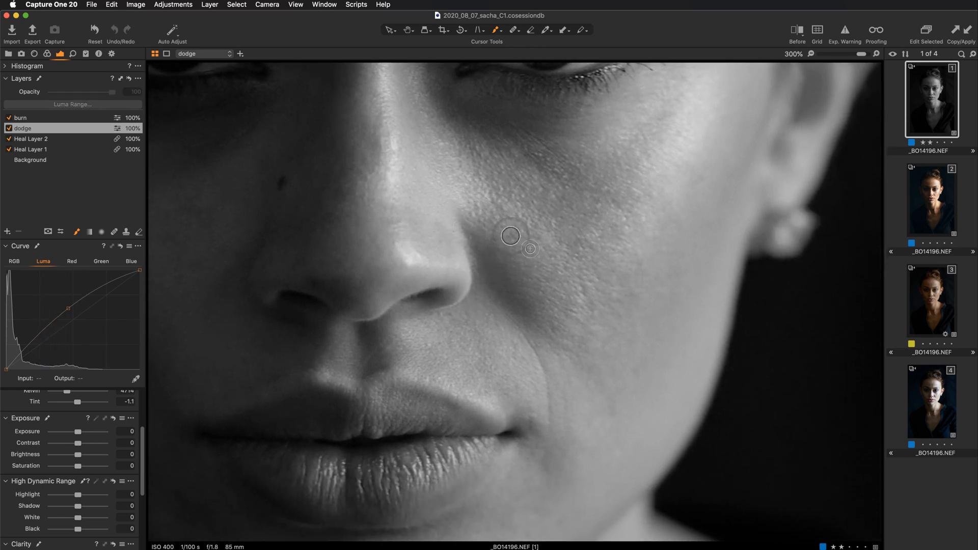
drag(516, 241, 550, 262)
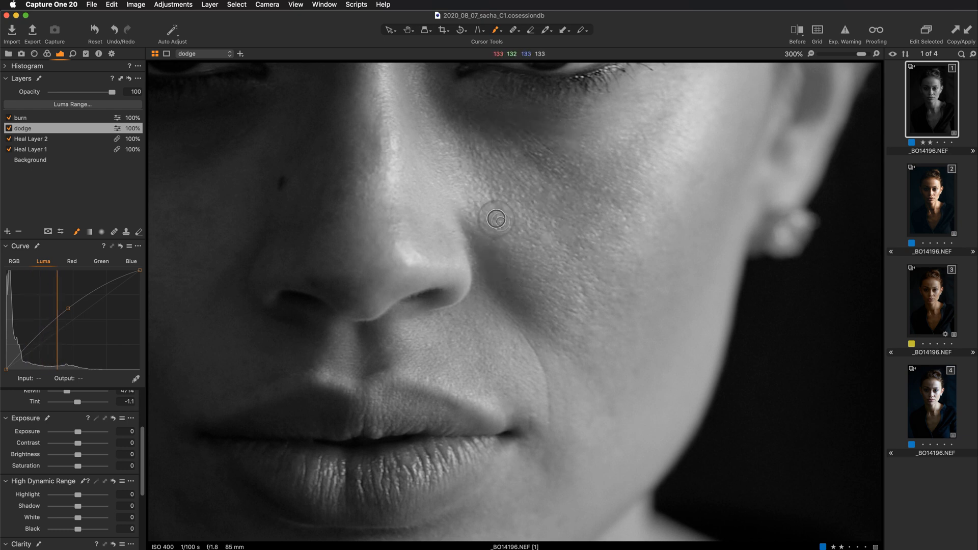
mouse_move(497, 219)
mouse_down()
mouse_move(544, 266)
mouse_move(526, 234)
mouse_move(527, 255)
mouse_move(493, 224)
mouse_move(516, 227)
mouse_up()
drag(525, 233, 540, 255)
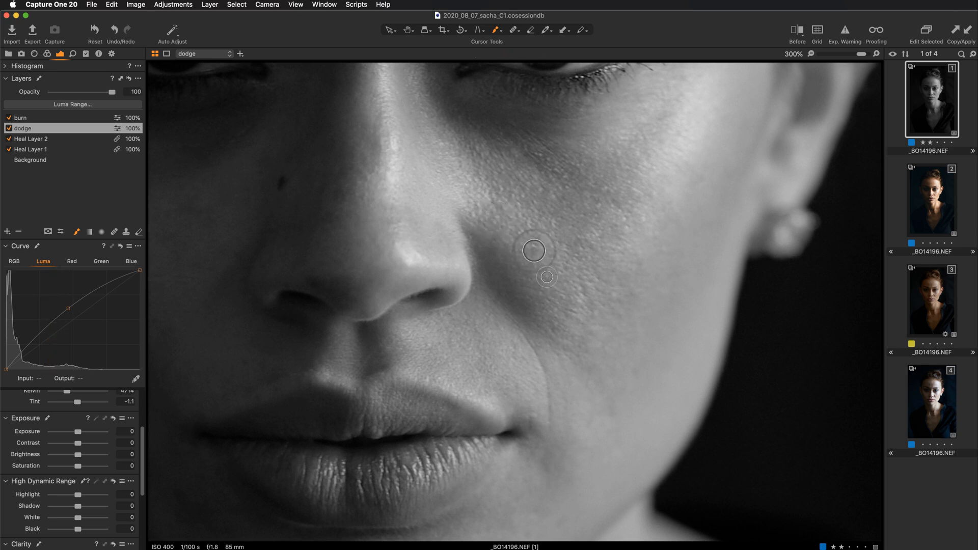
mouse_move(494, 230)
mouse_down()
mouse_move(509, 243)
mouse_move(478, 222)
mouse_move(502, 209)
mouse_move(510, 222)
mouse_move(489, 200)
mouse_move(532, 261)
mouse_up()
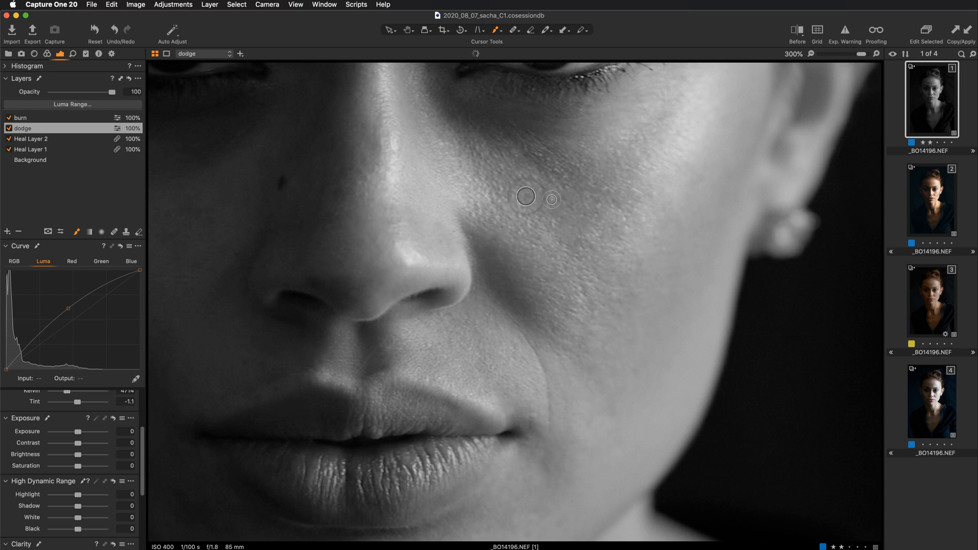
Extend the dodge strokes across the middle of the brighter cheek, from beside the nose bridge outward below the eye
mouse_move(492, 189)
mouse_down()
mouse_move(552, 224)
mouse_move(563, 246)
mouse_move(579, 248)
mouse_move(560, 217)
mouse_move(493, 186)
mouse_move(498, 201)
mouse_move(497, 180)
mouse_move(582, 235)
mouse_move(583, 258)
mouse_move(567, 231)
mouse_up()
mouse_move(569, 233)
mouse_down()
mouse_move(585, 243)
mouse_move(555, 257)
mouse_up()
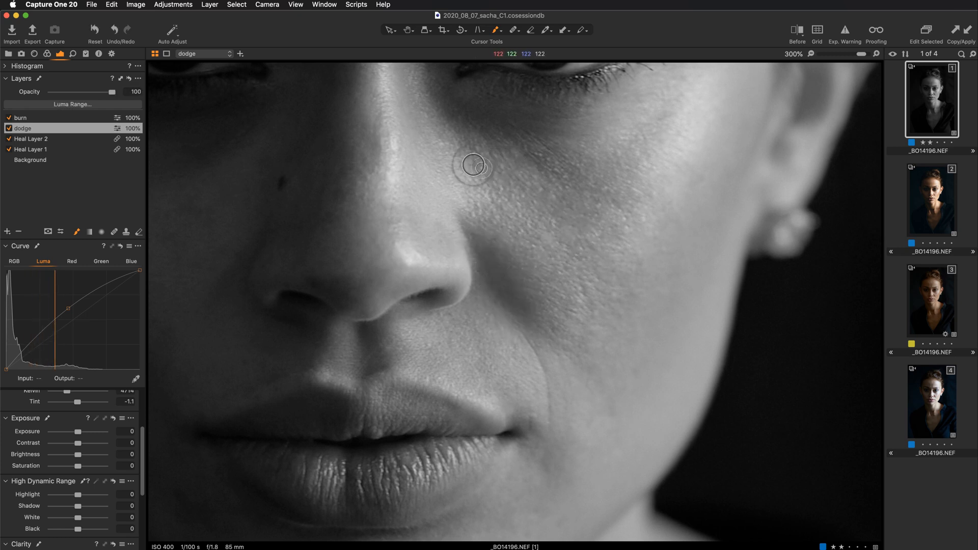
drag(478, 170, 506, 205)
mouse_move(505, 201)
mouse_down()
mouse_move(518, 199)
mouse_move(510, 192)
mouse_move(567, 219)
mouse_move(602, 210)
mouse_up()
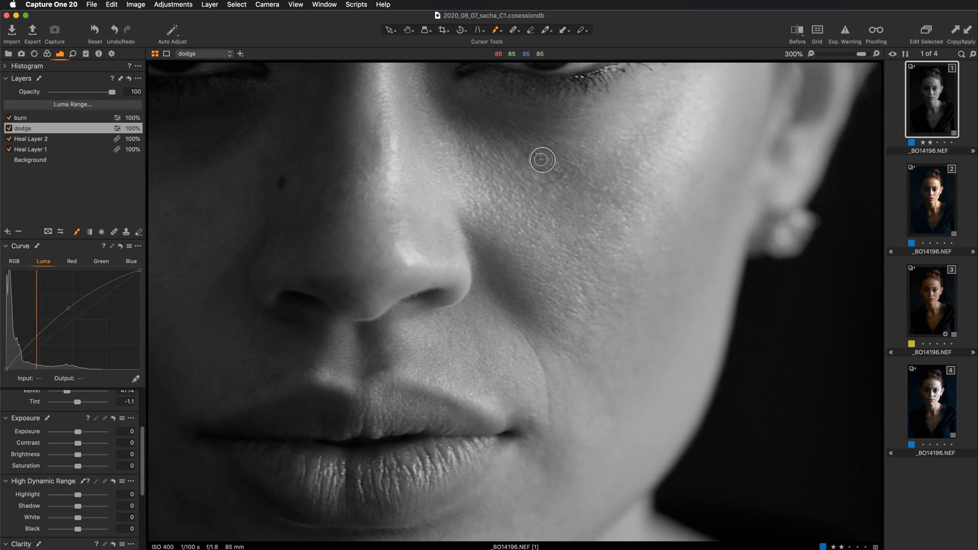
mouse_move(542, 159)
mouse_down()
mouse_move(602, 196)
mouse_move(579, 195)
mouse_move(578, 215)
mouse_move(632, 212)
mouse_move(605, 327)
mouse_up()
Reduce the dodge brush size and lighten the small dark areas on the upper cheek below the eye
key(super+=)
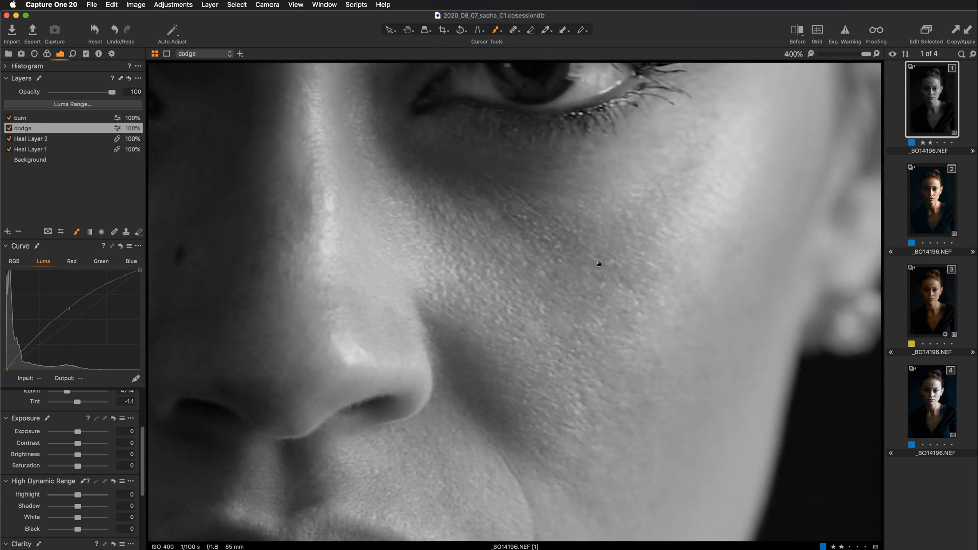
key([)
key([)
key([)
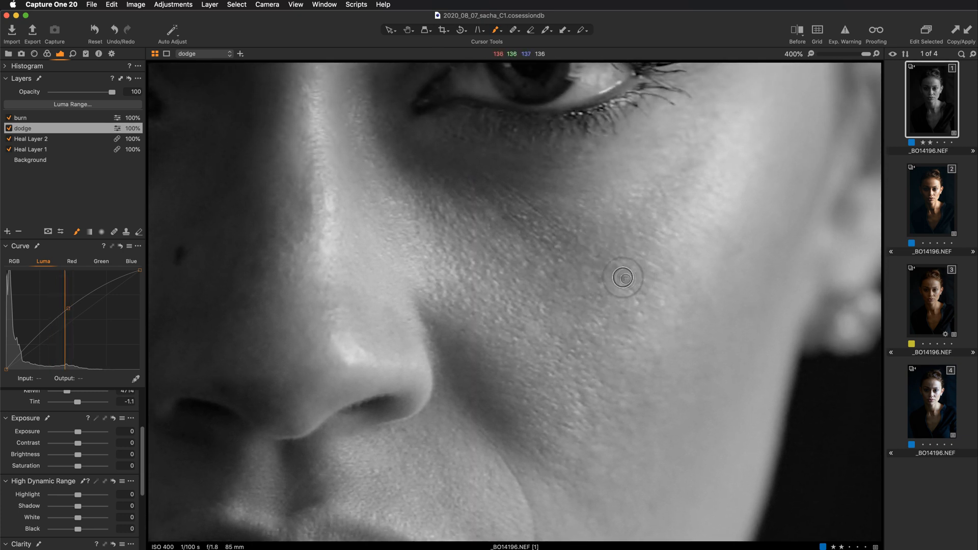
mouse_move(623, 276)
mouse_down()
mouse_move(637, 291)
mouse_move(594, 233)
mouse_move(549, 245)
mouse_move(534, 235)
mouse_up()
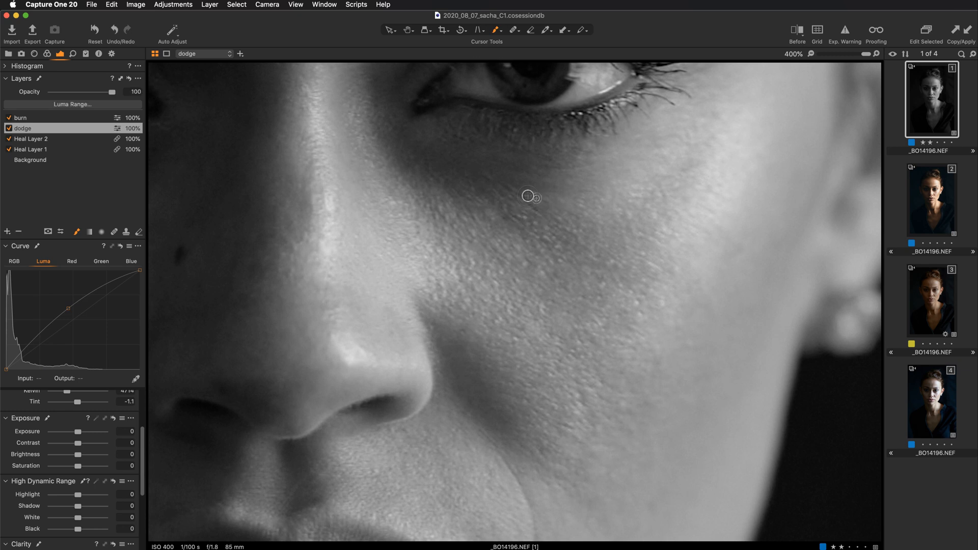
mouse_move(528, 197)
mouse_down()
mouse_move(592, 253)
mouse_move(564, 233)
mouse_move(581, 254)
mouse_move(623, 272)
mouse_move(594, 266)
mouse_move(588, 253)
mouse_move(616, 278)
mouse_up()
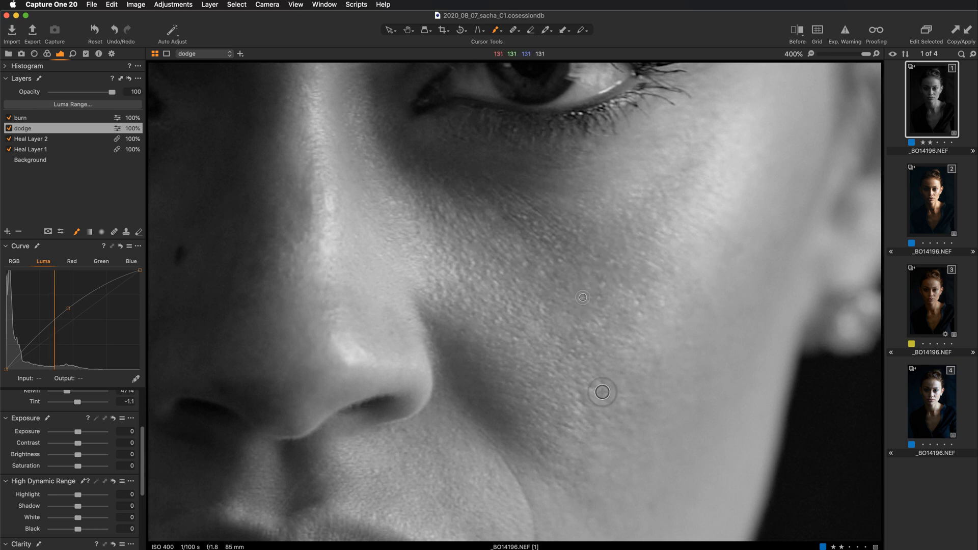
Dodge the small dark spots on the lower cheek, beyond the fold between nose and mouth, to even out the skin
mouse_move(631, 349)
mouse_down()
mouse_move(645, 280)
mouse_move(632, 209)
mouse_up()
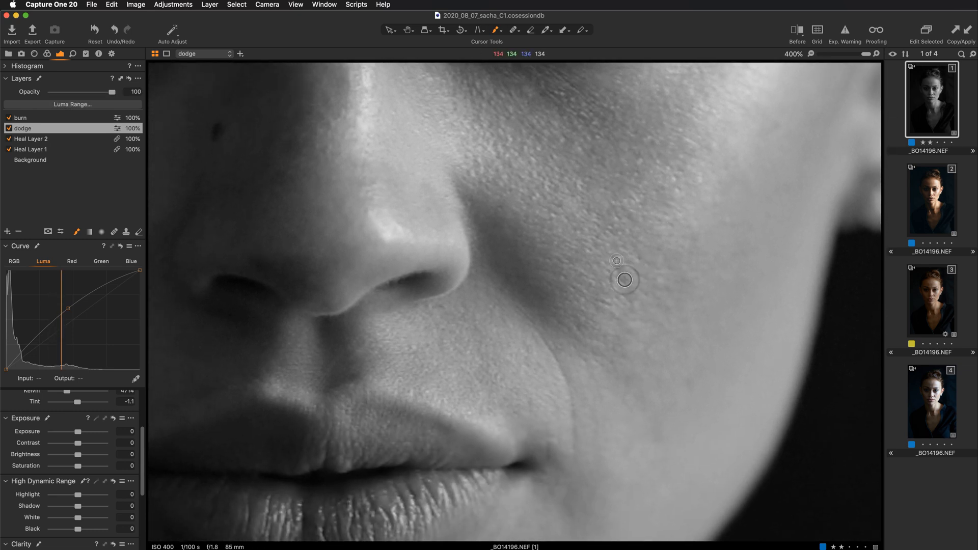
drag(623, 269, 645, 317)
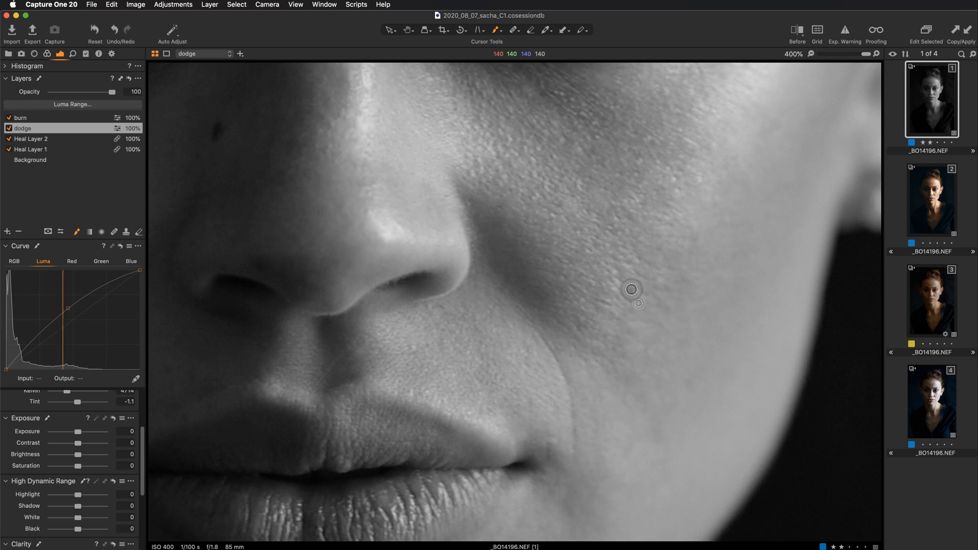
mouse_move(620, 267)
mouse_down()
mouse_move(640, 320)
mouse_move(621, 316)
mouse_move(629, 334)
mouse_move(609, 306)
mouse_move(589, 305)
mouse_move(614, 305)
mouse_up()
mouse_move(601, 303)
mouse_down()
mouse_move(614, 313)
mouse_move(598, 300)
mouse_move(599, 309)
mouse_up()
drag(599, 310, 632, 329)
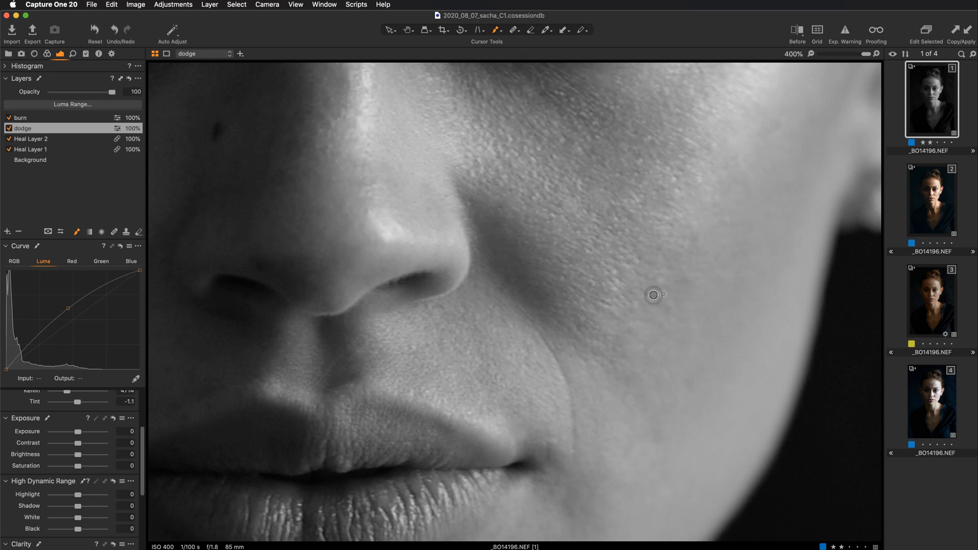
mouse_move(655, 293)
mouse_down()
mouse_move(667, 302)
mouse_move(646, 296)
mouse_move(666, 305)
mouse_move(684, 287)
mouse_up()
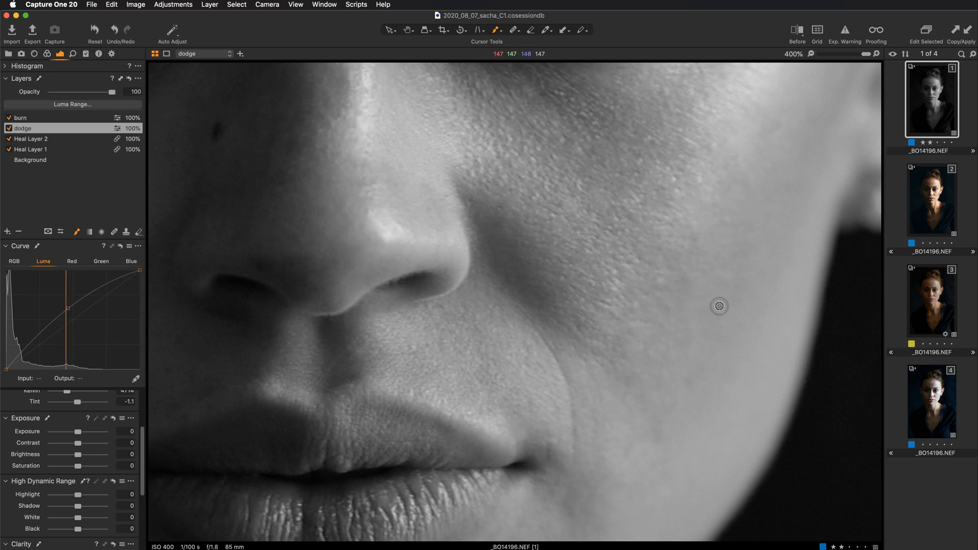
Check the painted dodge mask overlay on the whole face, and toggle the dodge layer's visibility to compare the cheek and forehead
key(super+minus)
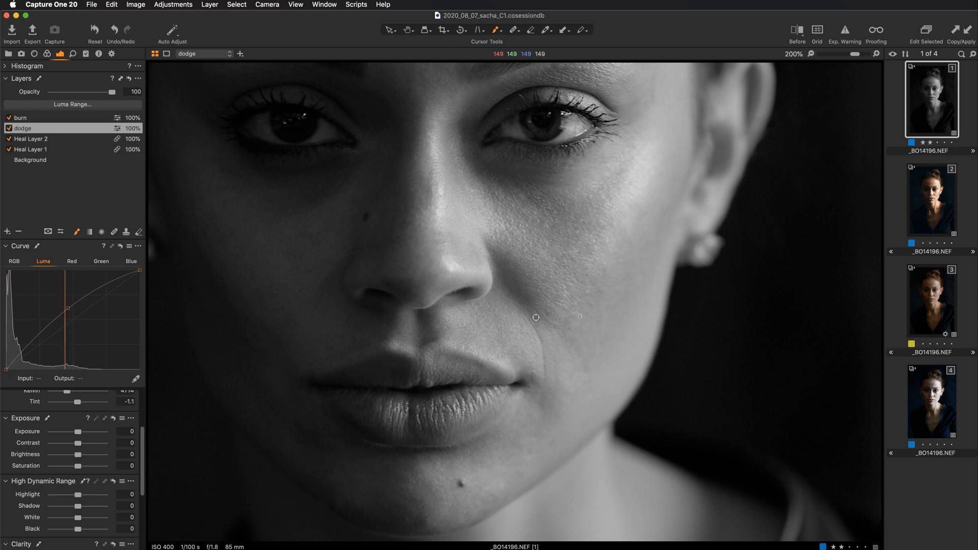
mouse_move(351, 306)
mouse_down()
mouse_move(465, 280)
mouse_move(426, 319)
mouse_move(422, 352)
mouse_move(426, 342)
mouse_up()
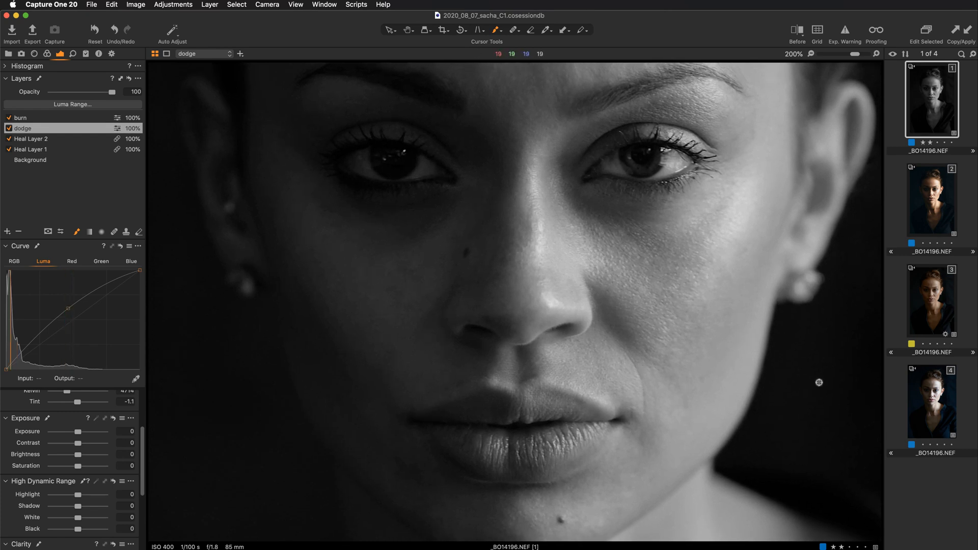
key(super+minus)
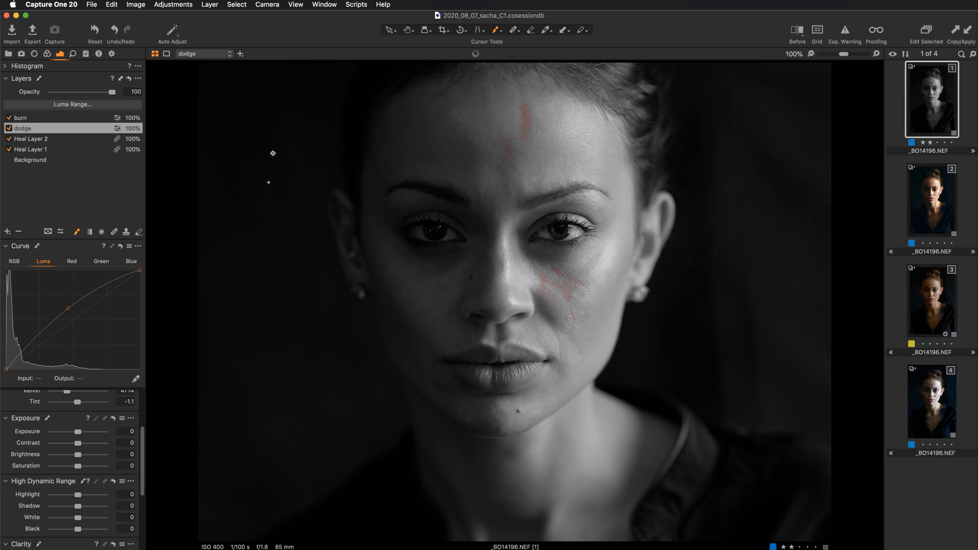
key(super+equal)
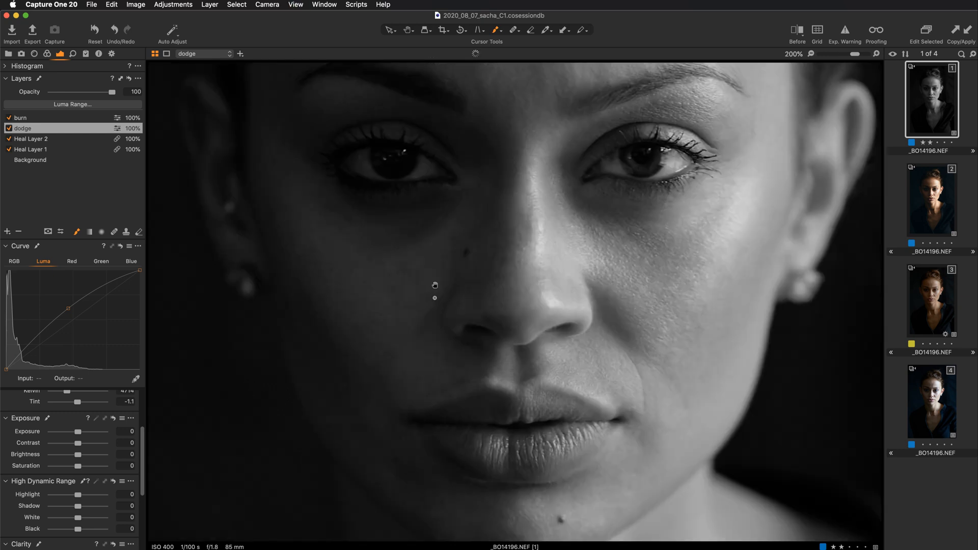
drag(435, 285, 403, 389)
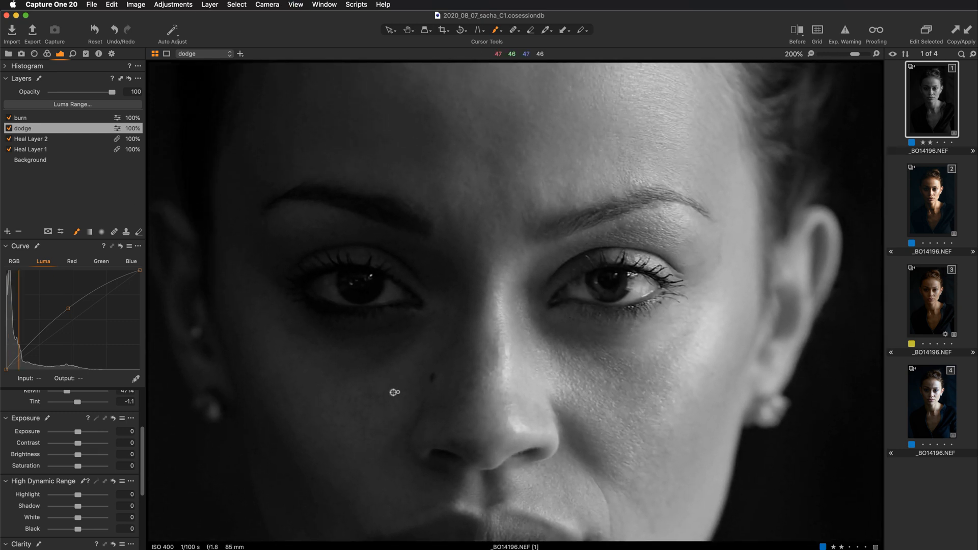
key(m)
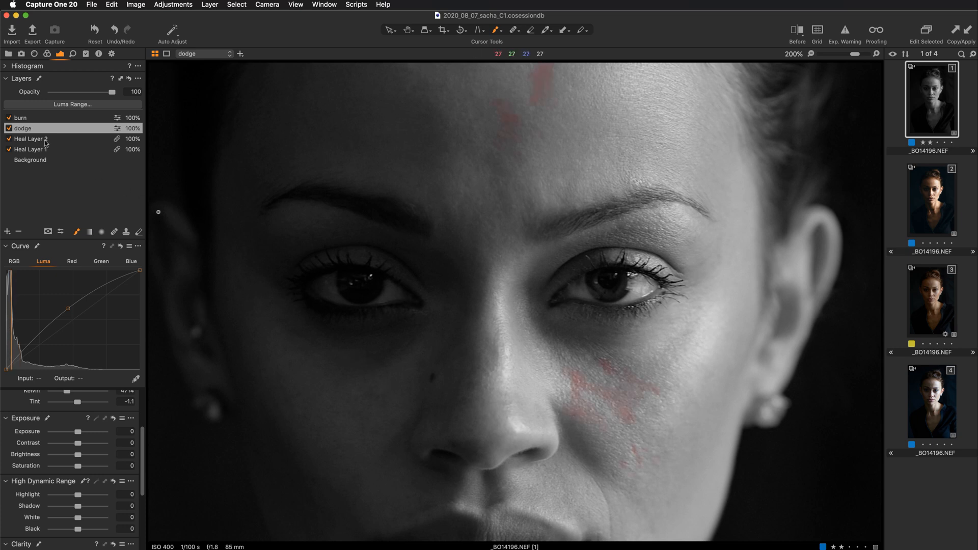
click(8, 128)
click(9, 129)
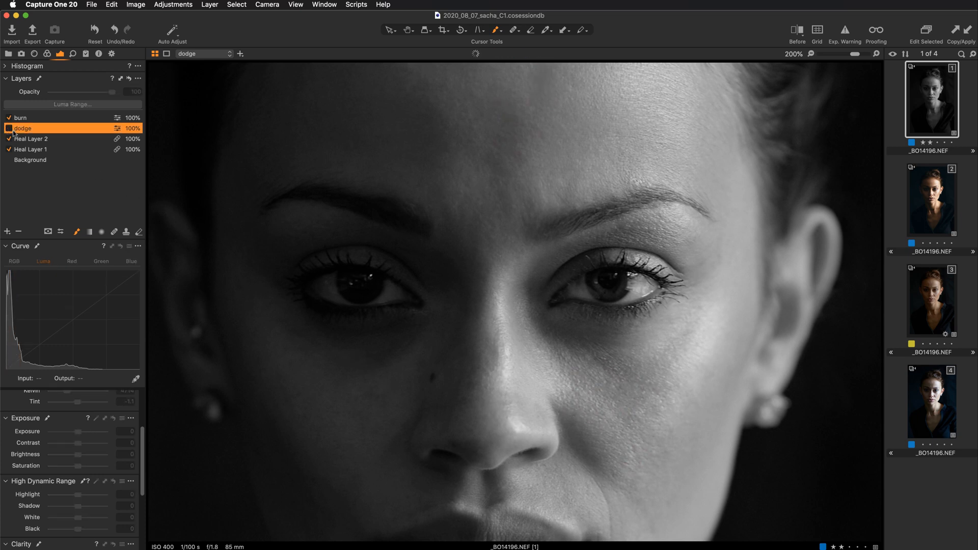
Turn the dodge layer back on and brush over the dark areas around the inner eyes
double_click(14, 131)
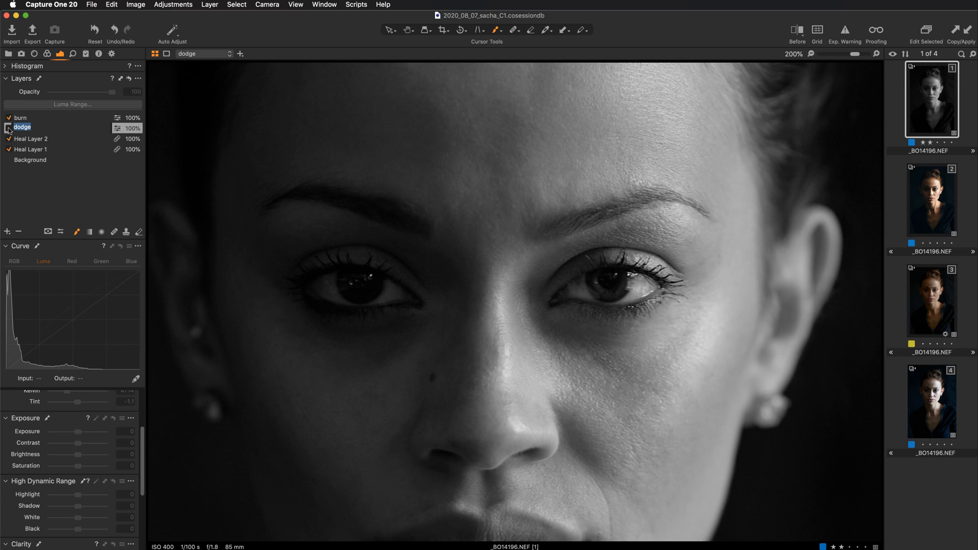
click(8, 128)
key(super+plus)
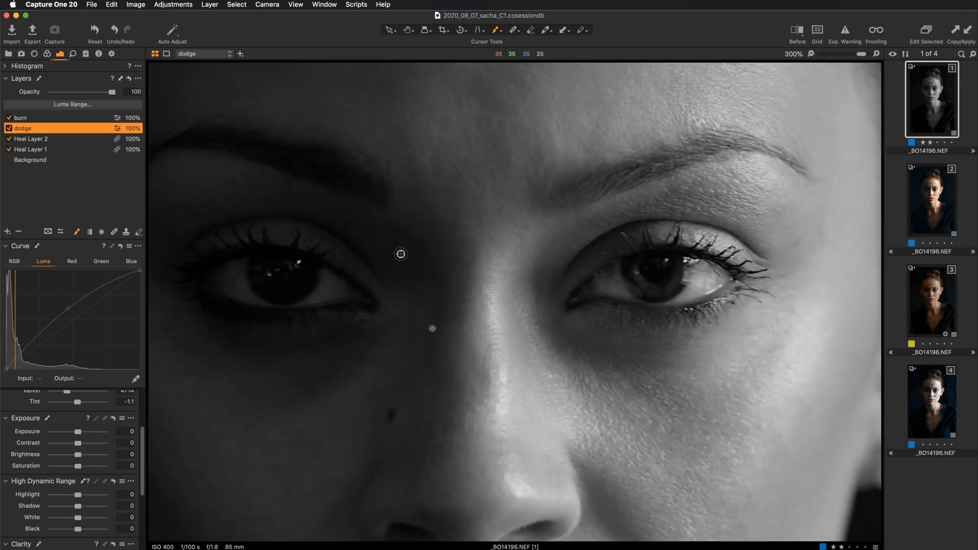
drag(347, 270, 265, 345)
drag(593, 267, 606, 262)
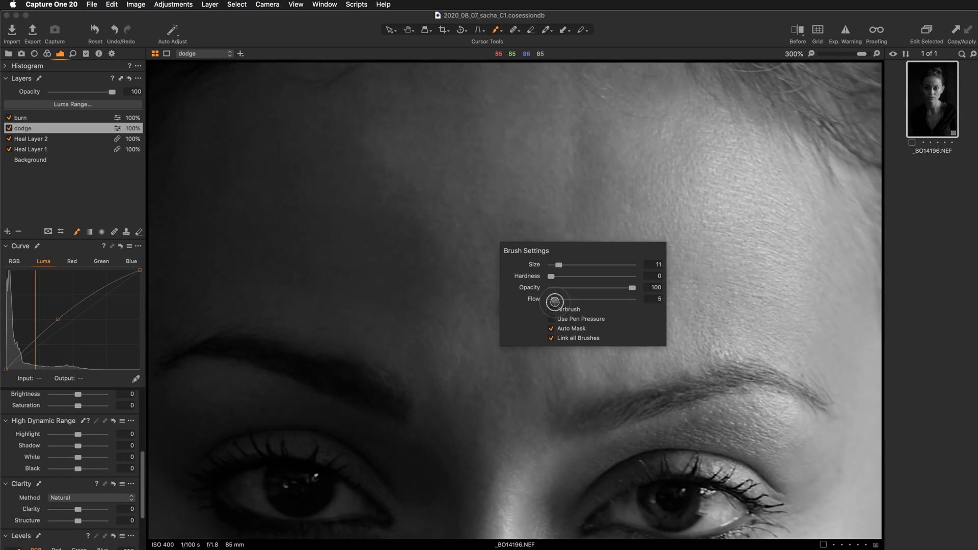
Dodge the dark patches on the forehead above the eyebrows to even out the skin tone
mouse_move(496, 302)
mouse_down()
mouse_move(522, 234)
mouse_move(541, 247)
mouse_up()
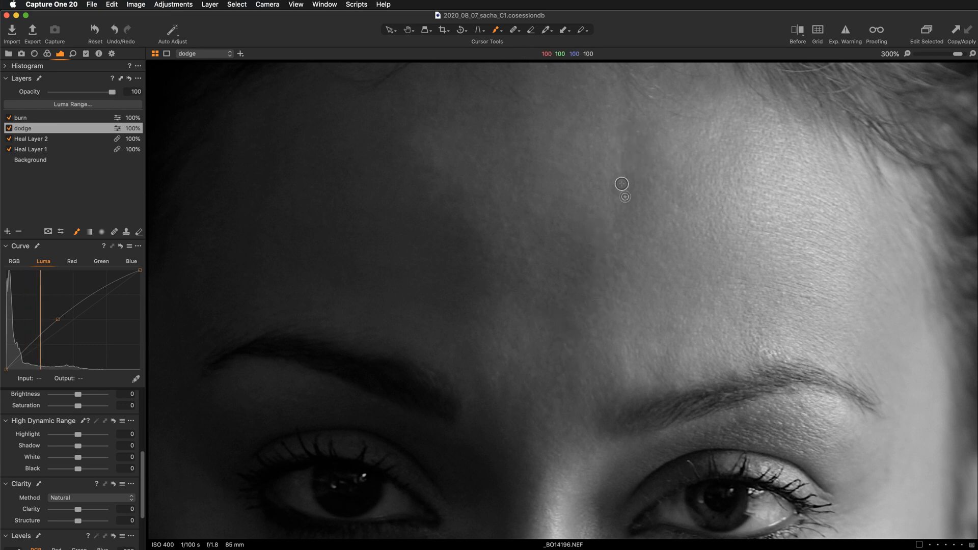
scroll(622, 209, up, 5)
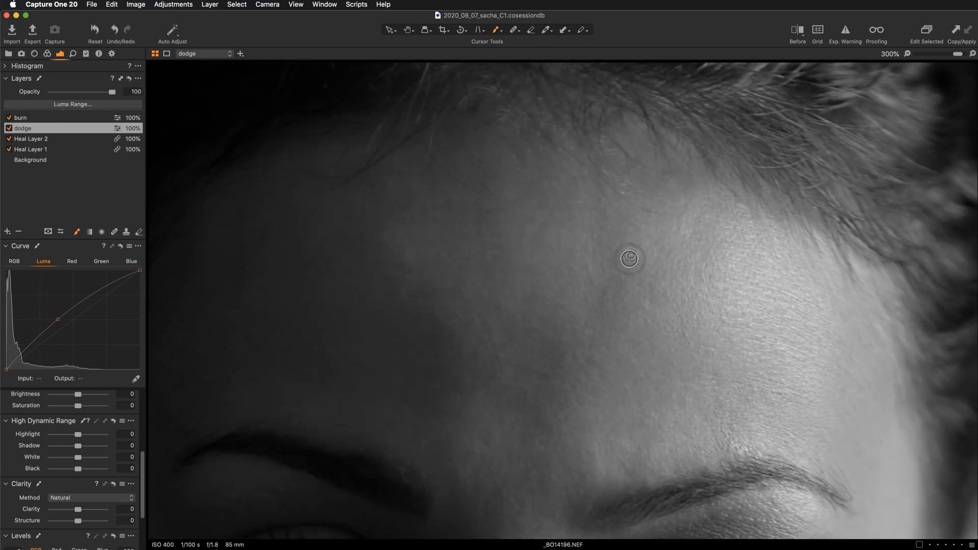
scroll(632, 360, down, 2)
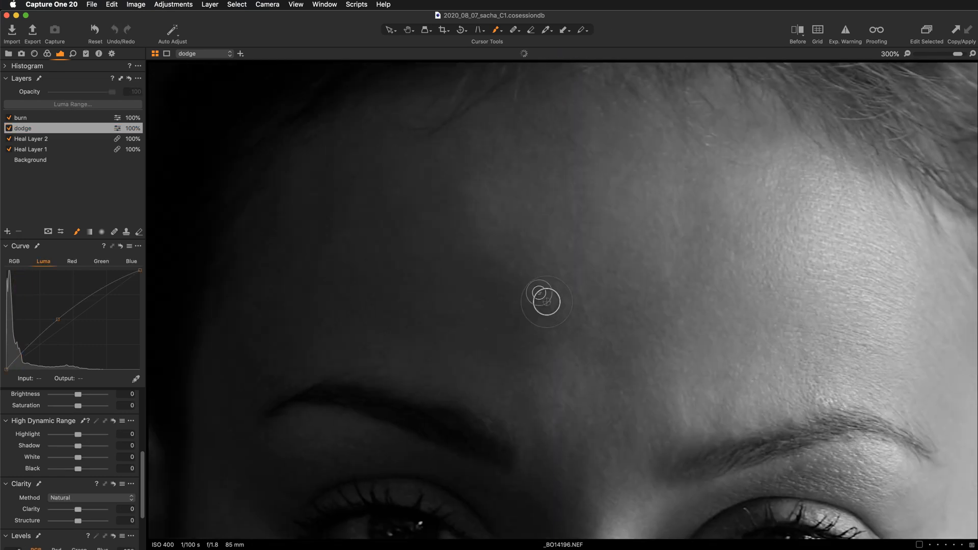
right_click(472, 309)
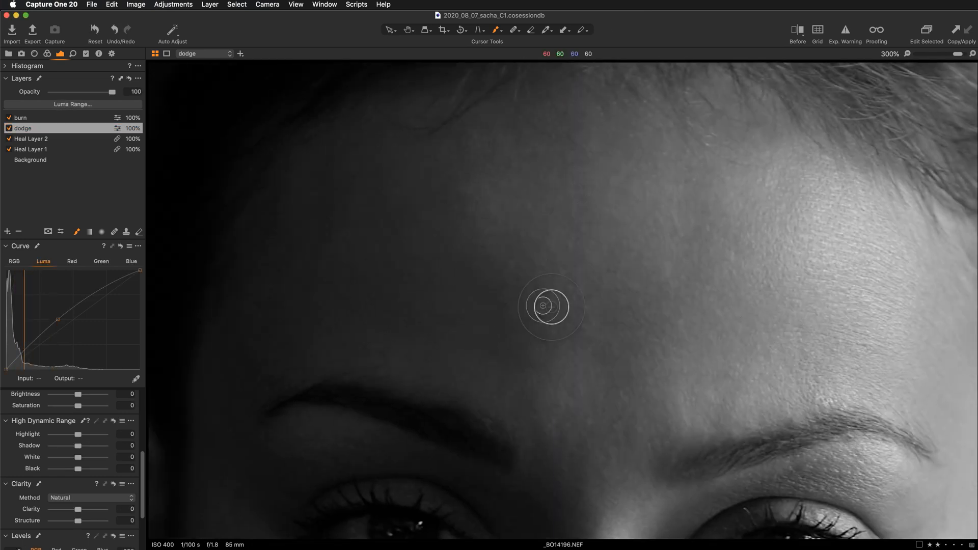
key(super+minus)
drag(643, 304, 626, 250)
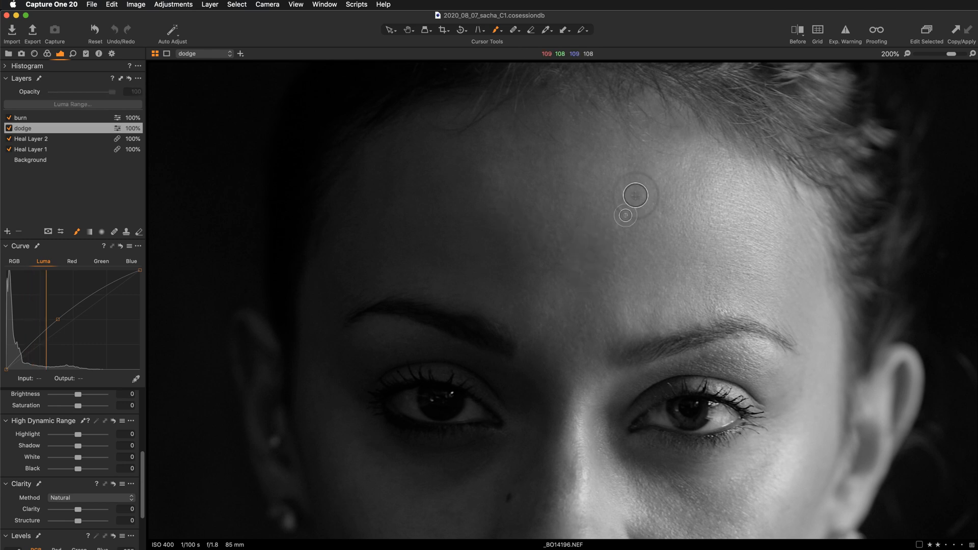
key(super+minus)
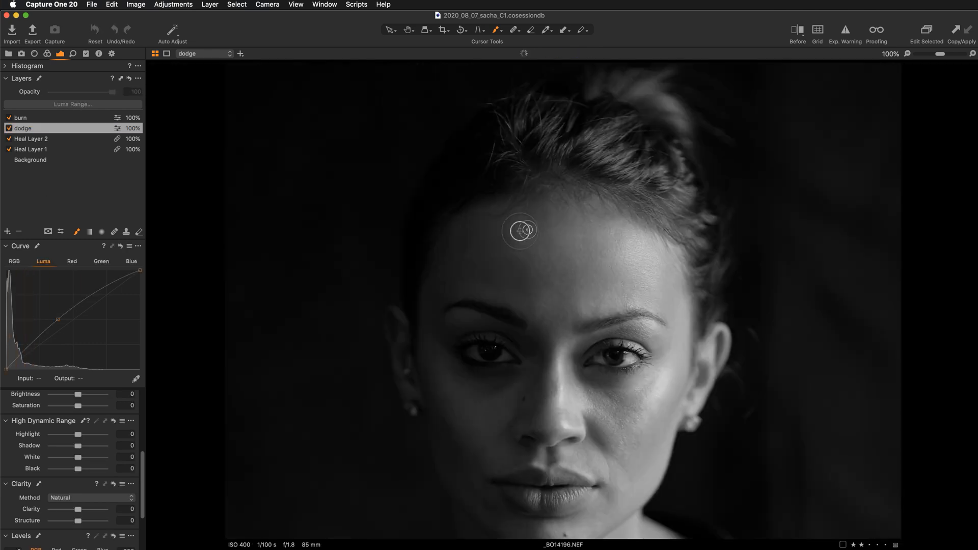
key(super+plus)
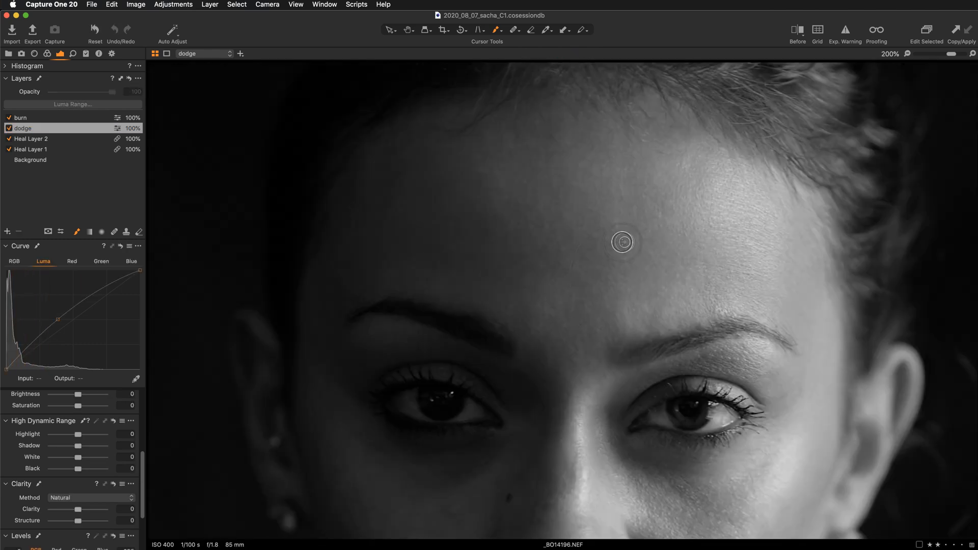
On Heal Layer 1, heal small blemishes below the eyebrow and beside the lashes of the lit eye
key(super+plus)
click(30, 150)
right_click(534, 206)
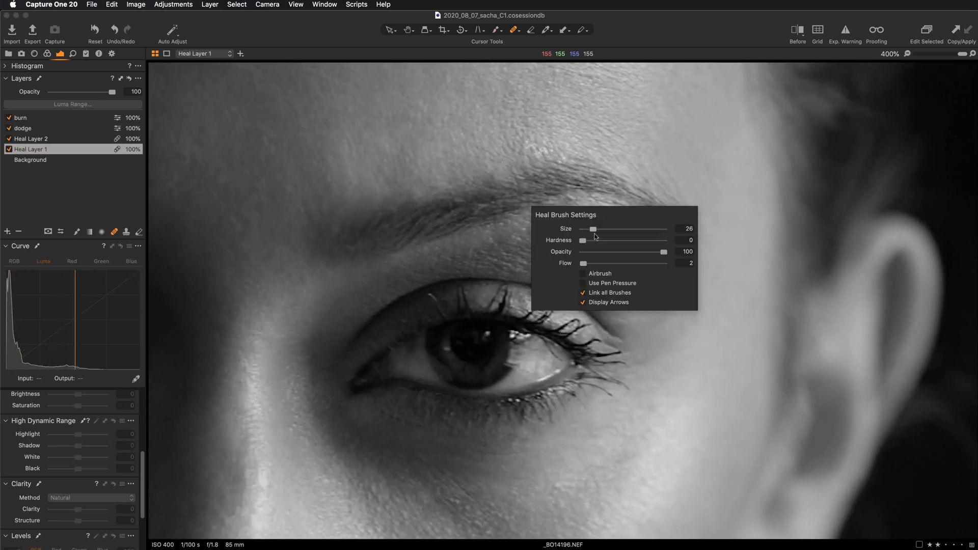
click(592, 216)
right_click(624, 328)
right_click(515, 182)
click(572, 201)
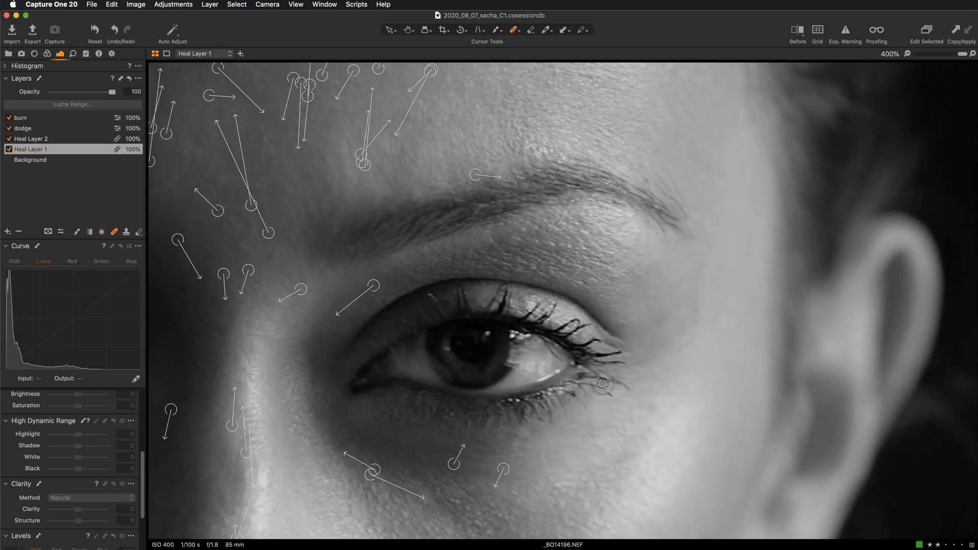
On the dodge layer, brush over the dark skin between the lit eye's upper lid and its eyebrow
click(23, 128)
key(b)
right_click(343, 263)
right_click(386, 205)
drag(440, 227, 450, 227)
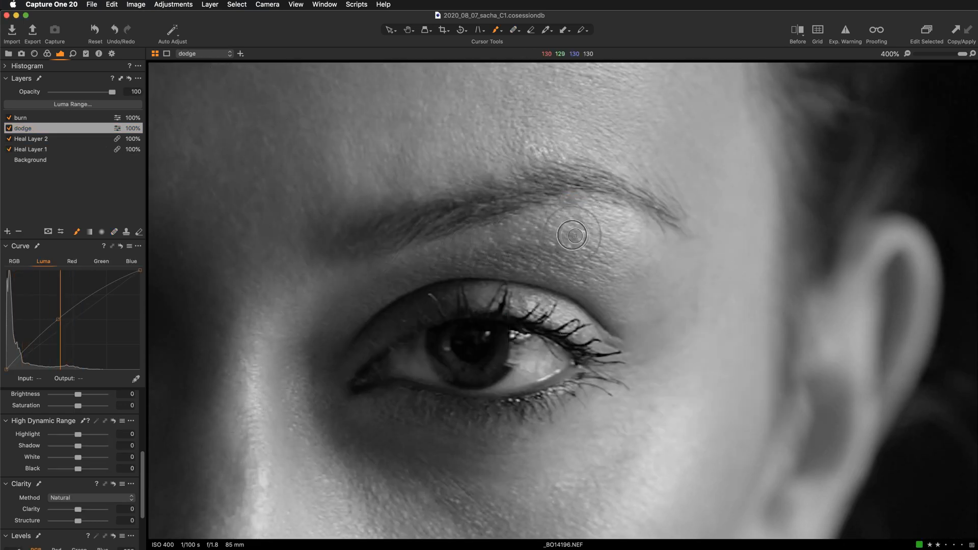
Dodge the dark skin beneath the shadow-side eye
mouse_move(676, 331)
mouse_down()
mouse_move(701, 310)
mouse_move(535, 229)
mouse_up()
scroll(646, 259, down, 3)
scroll(535, 387, up, 2)
scroll(535, 387, down, 3)
scroll(371, 239, up, 3)
scroll(371, 239, down, 3)
scroll(458, 331, up, 4)
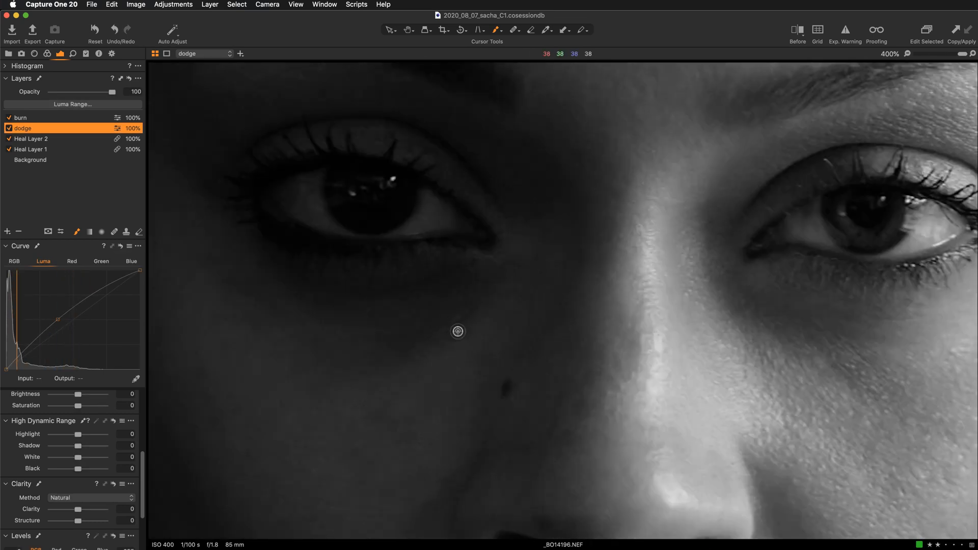
mouse_move(473, 304)
mouse_down()
mouse_move(382, 336)
mouse_move(411, 349)
mouse_up()
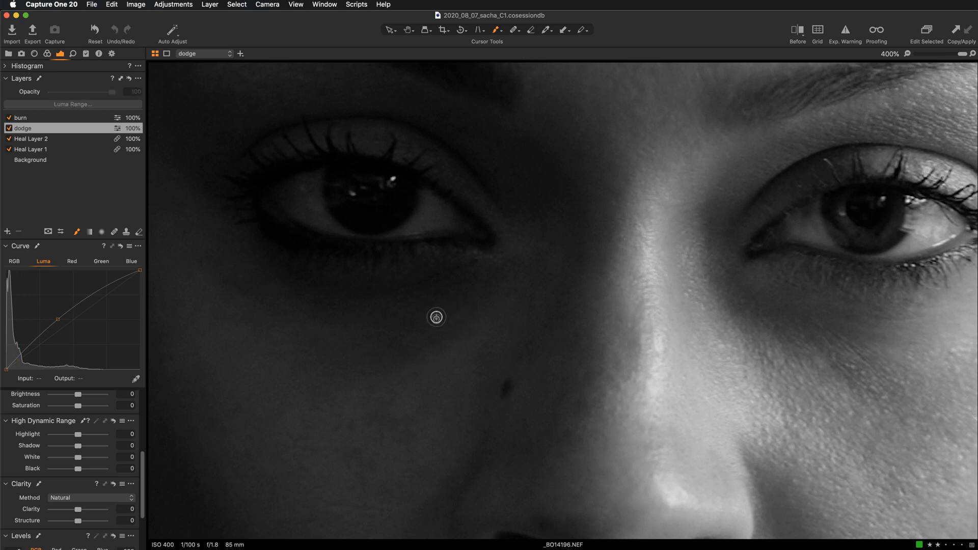
Dodge the shadowed skin from the cheek down to below the shadow-side corner of the mouth
drag(211, 413, 323, 410)
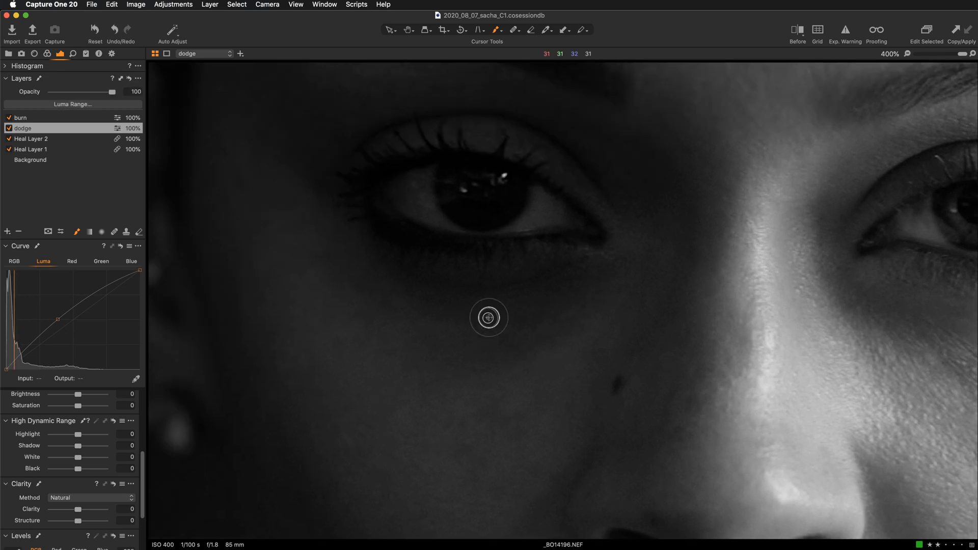
scroll(585, 445, down, 5)
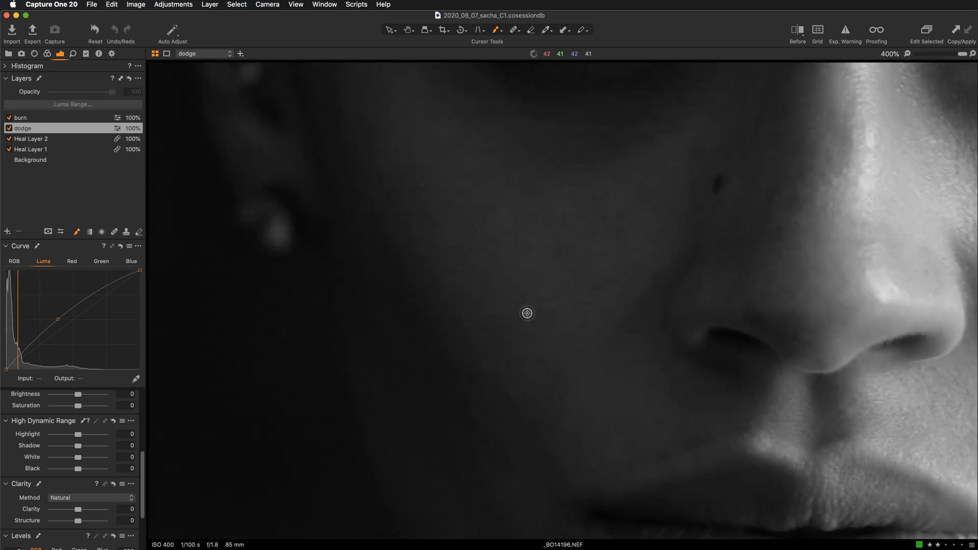
scroll(565, 277, down, 6)
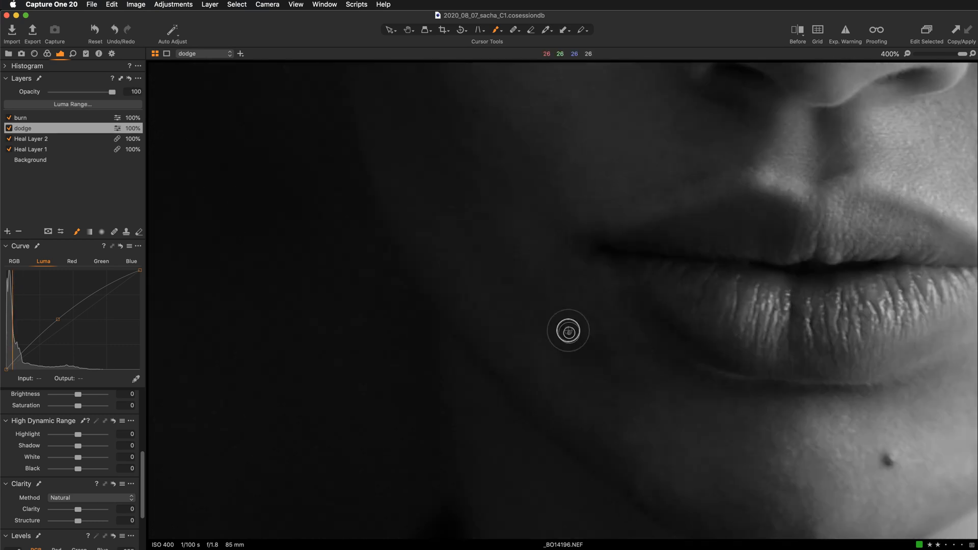
mouse_move(573, 330)
mouse_down()
mouse_move(634, 377)
mouse_move(618, 408)
mouse_move(619, 385)
mouse_move(618, 439)
mouse_up()
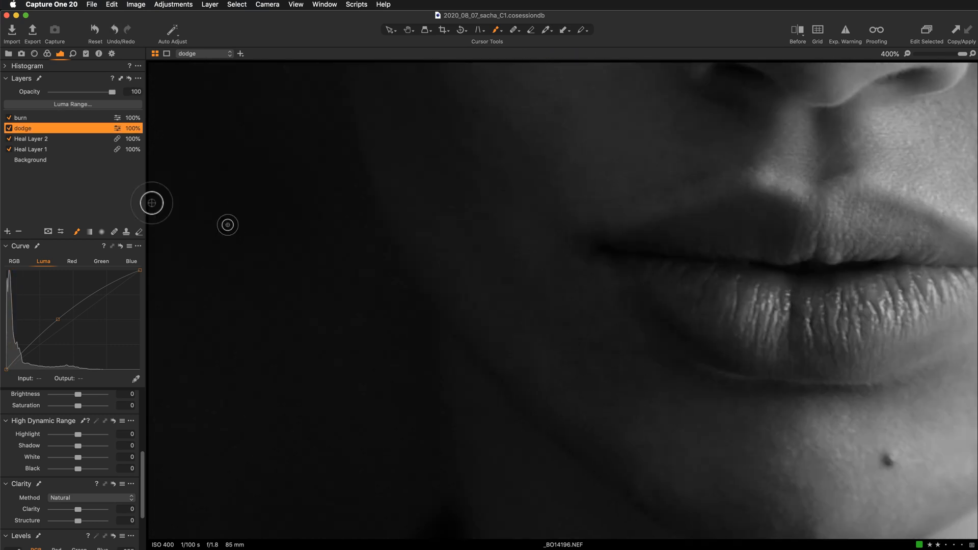
Brush along the dark parts of the chin to smooth its transition from shadow to light
scroll(611, 418, down, 3)
scroll(612, 418, right, 4)
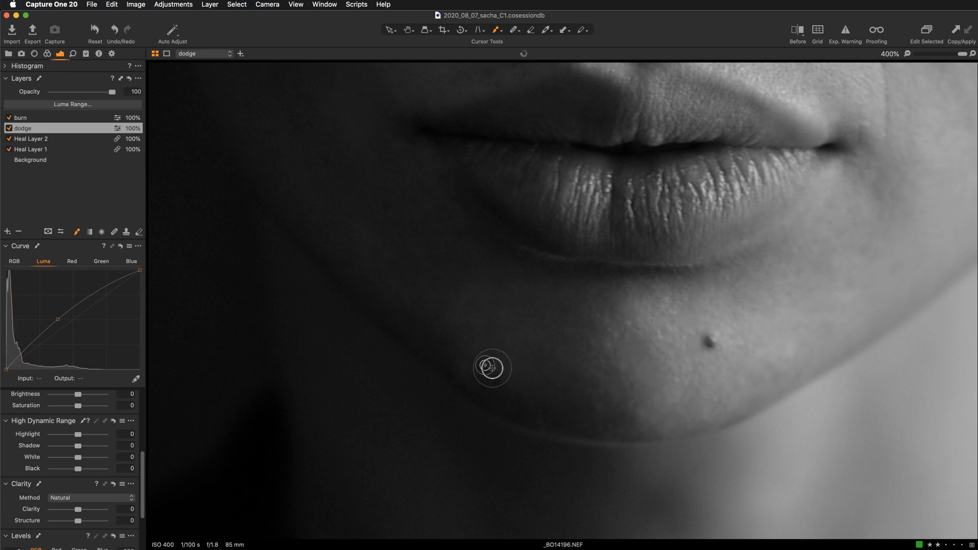
mouse_move(491, 367)
mouse_down()
mouse_move(510, 389)
mouse_move(446, 338)
mouse_move(561, 281)
mouse_move(584, 290)
mouse_move(606, 442)
mouse_move(629, 419)
mouse_move(594, 398)
mouse_move(601, 424)
mouse_up()
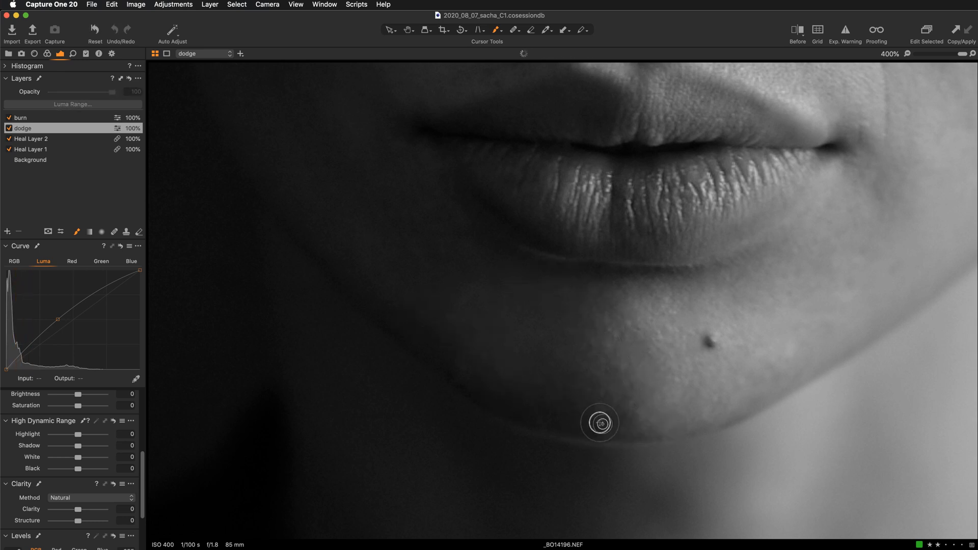
key(super+minus)
click(22, 118)
drag(499, 359, 554, 401)
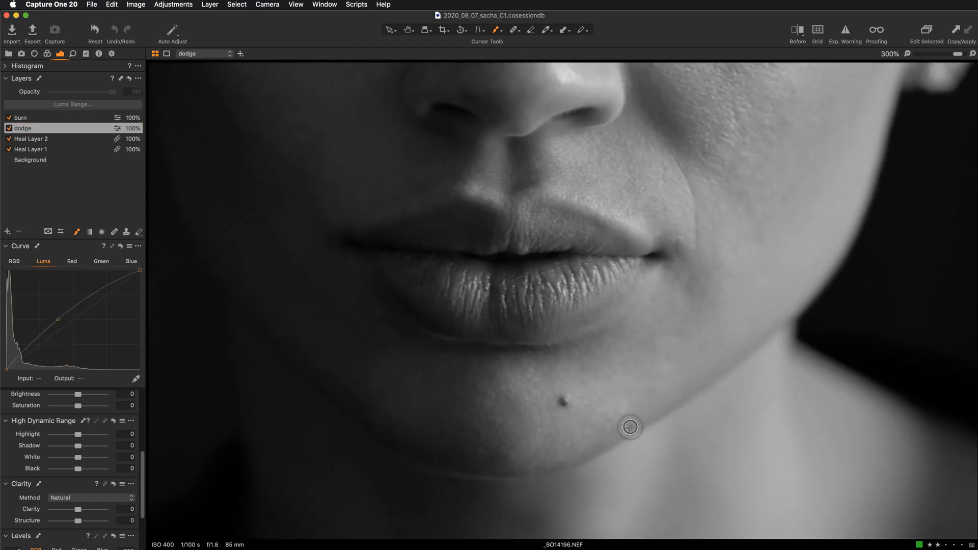
Dodge the dark crease beside the lit-side corner of the mouth
key(super+plus)
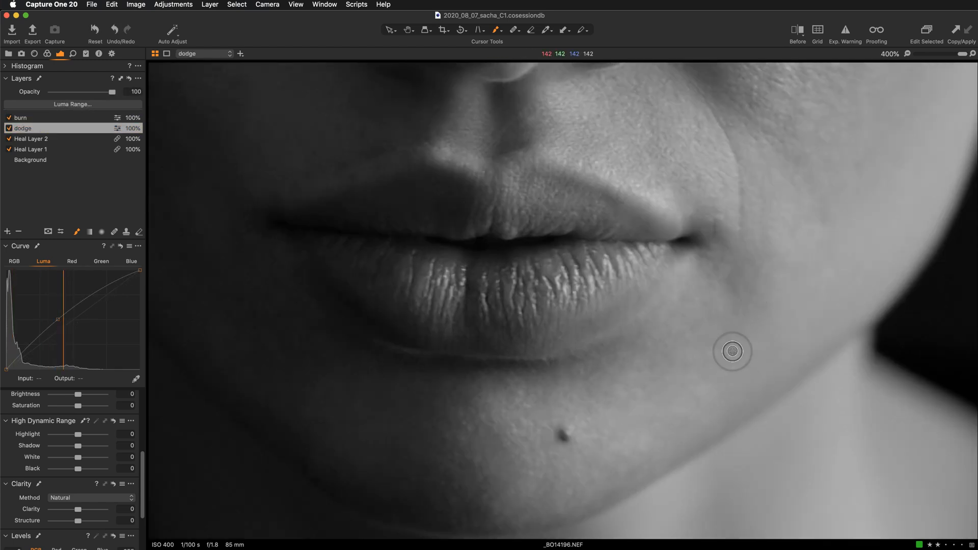
drag(744, 323, 716, 224)
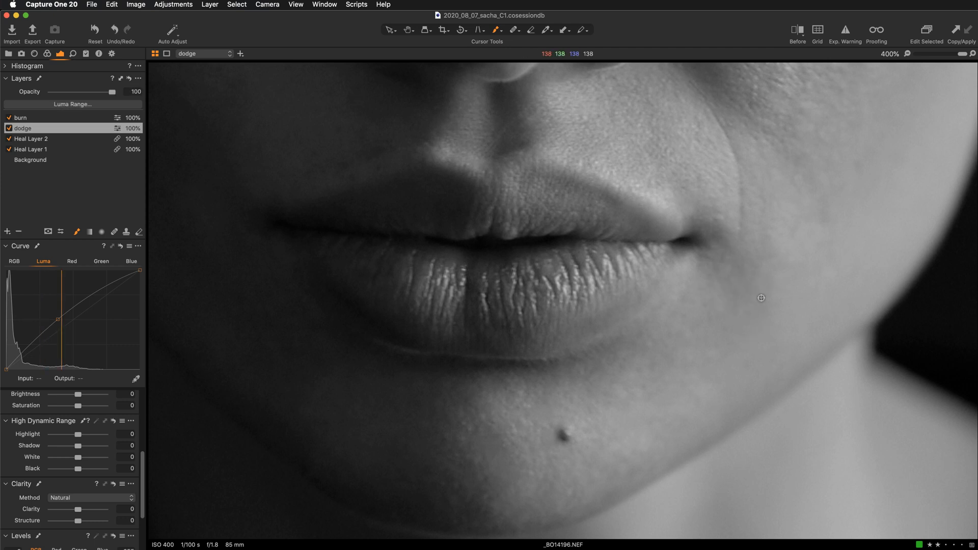
drag(724, 265, 726, 272)
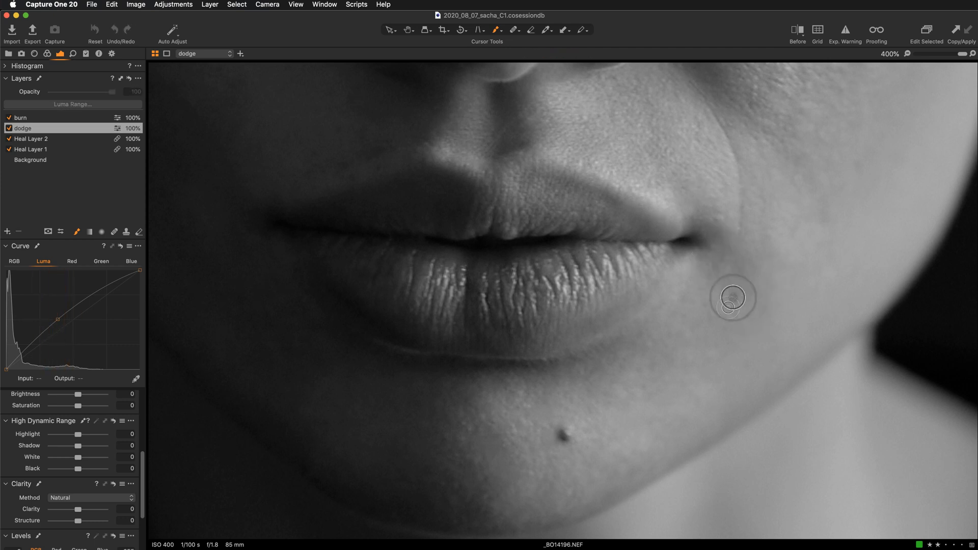
drag(737, 221, 736, 238)
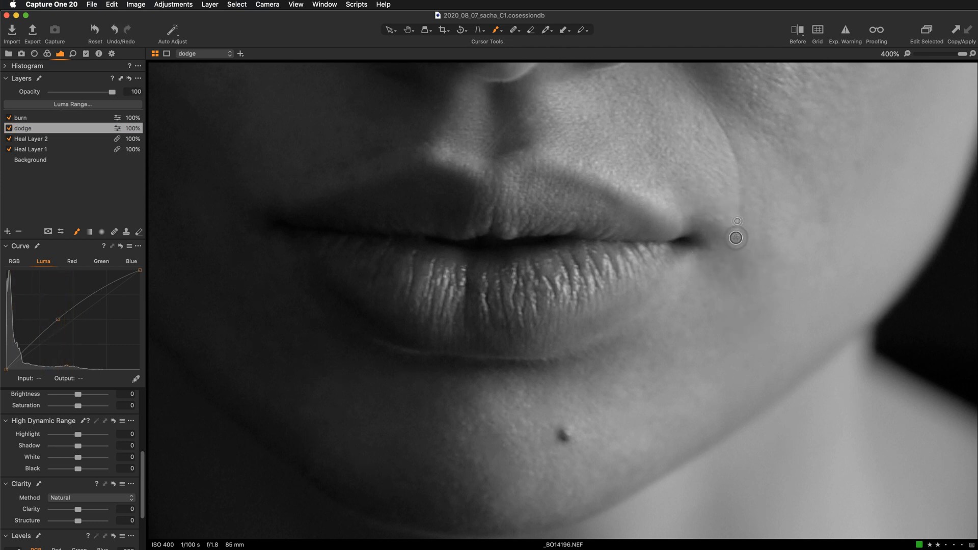
Dodge the smile line from the lit side of the nose down to the cheek
drag(794, 173, 701, 418)
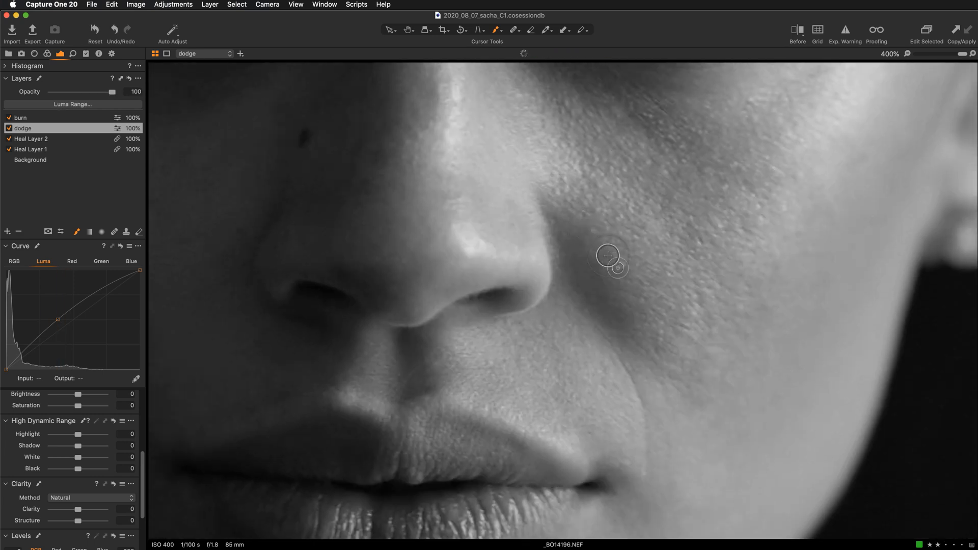
drag(667, 355, 665, 352)
drag(753, 293, 763, 311)
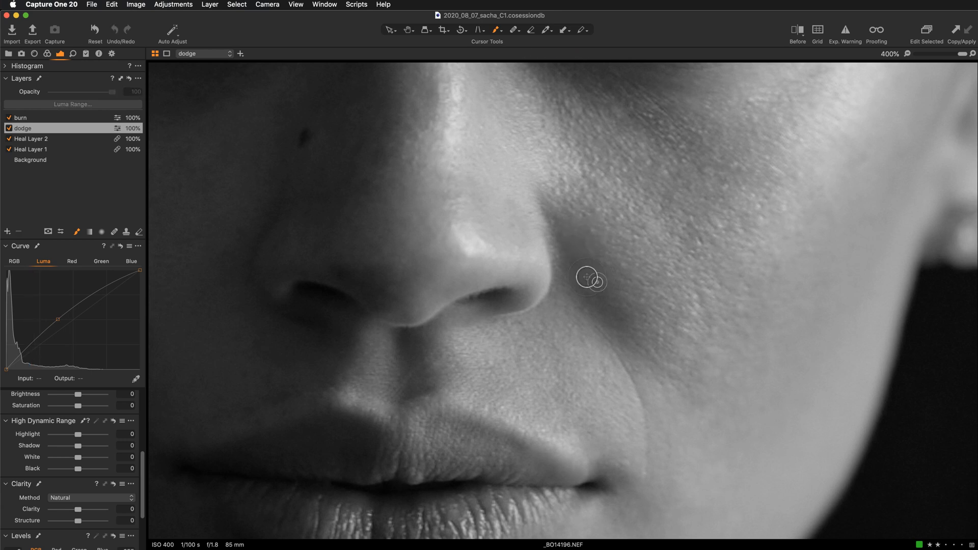
drag(587, 277, 650, 359)
On Heal Layer 1, heal the small bright spots and pores across the lit cheek beside the nose
click(32, 149)
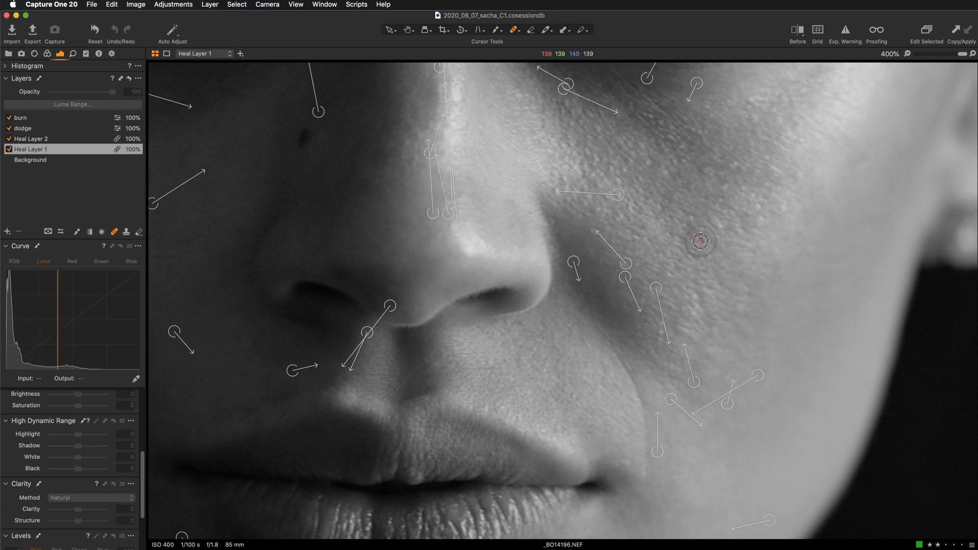
click(594, 230)
click(7, 232)
click(14, 203)
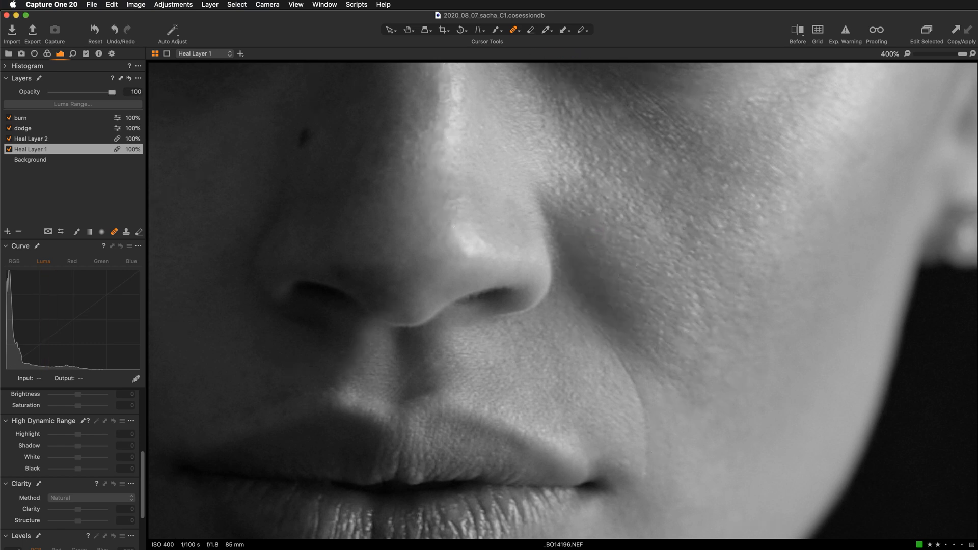
click(104, 139)
click(104, 148)
click(597, 234)
click(686, 229)
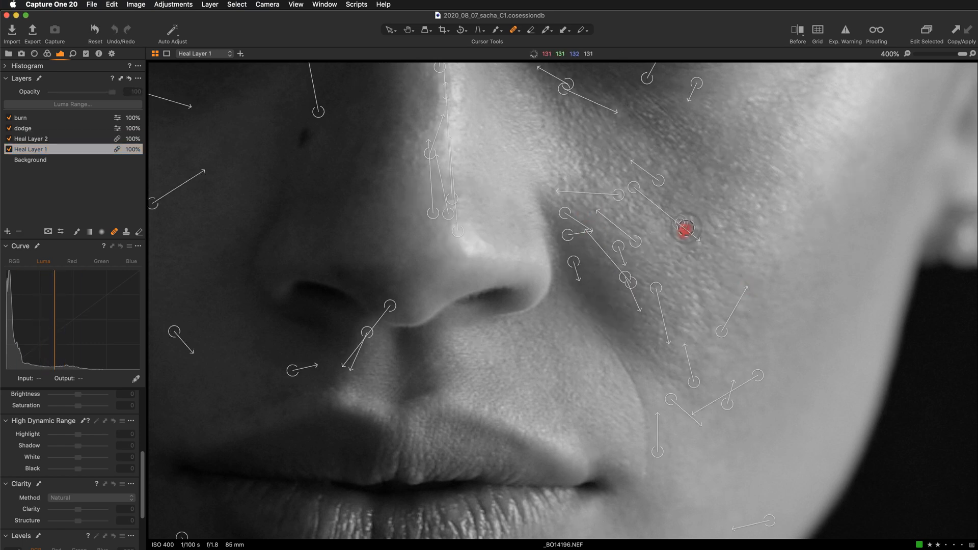
click(700, 174)
click(671, 201)
click(686, 213)
click(665, 209)
click(661, 337)
click(786, 239)
click(734, 209)
click(740, 228)
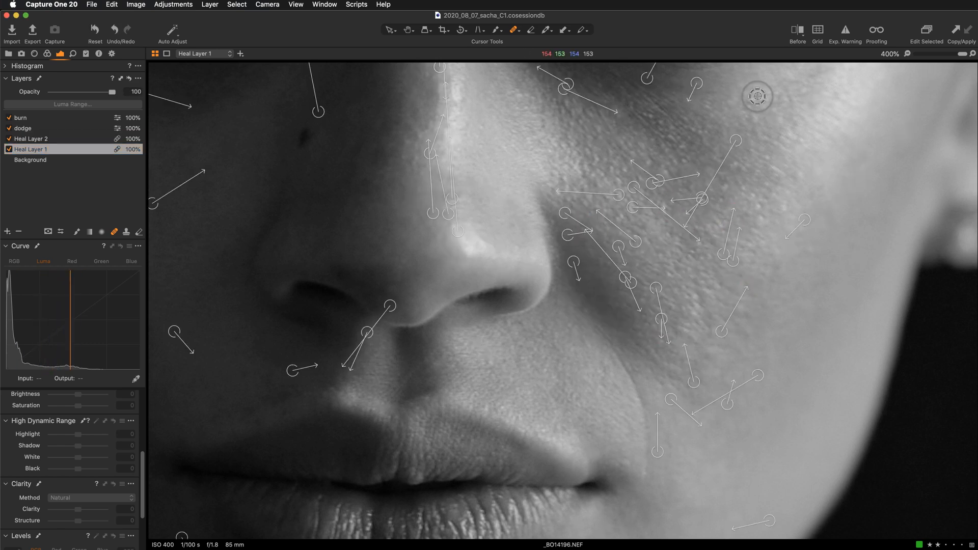
Compare the retouched portrait with its before version and return to the edited view
key(y)
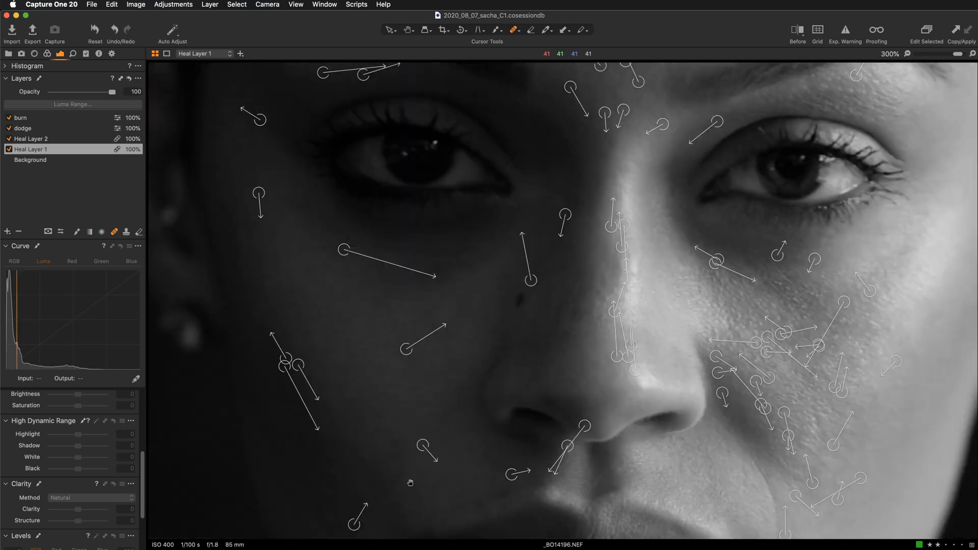
key(y)
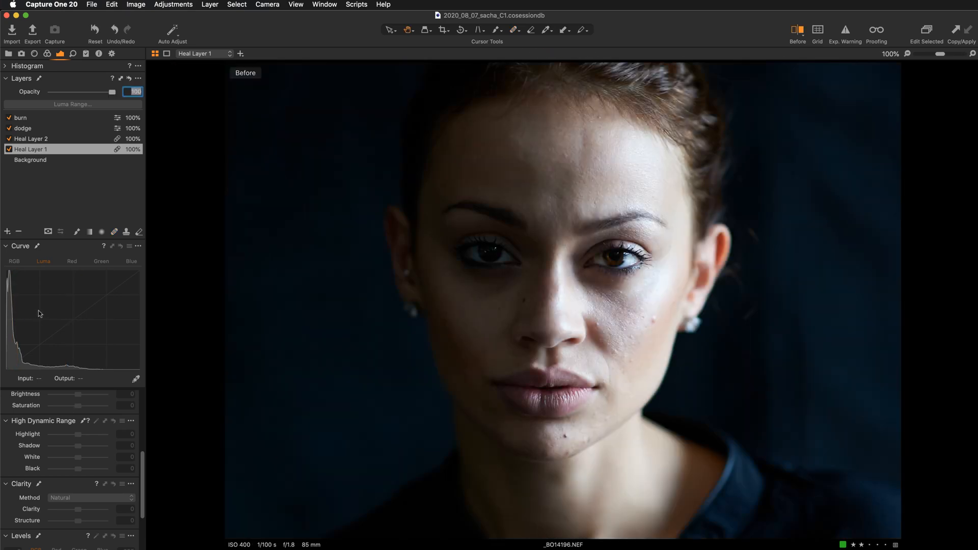
key(y)
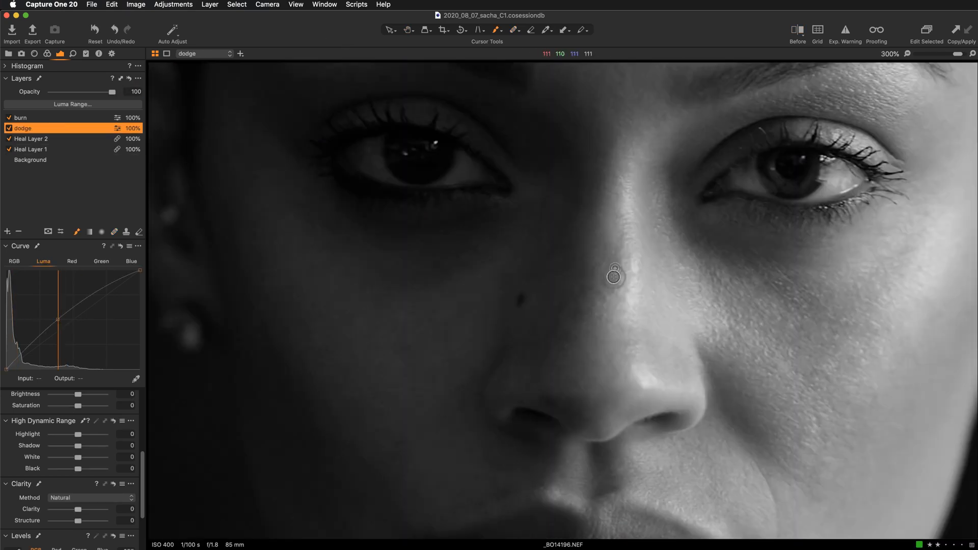
With the brush at size 8 and flow 4, dodge the shadow side of the nose bridge and the area under the shadow-side eye
right_click(616, 278)
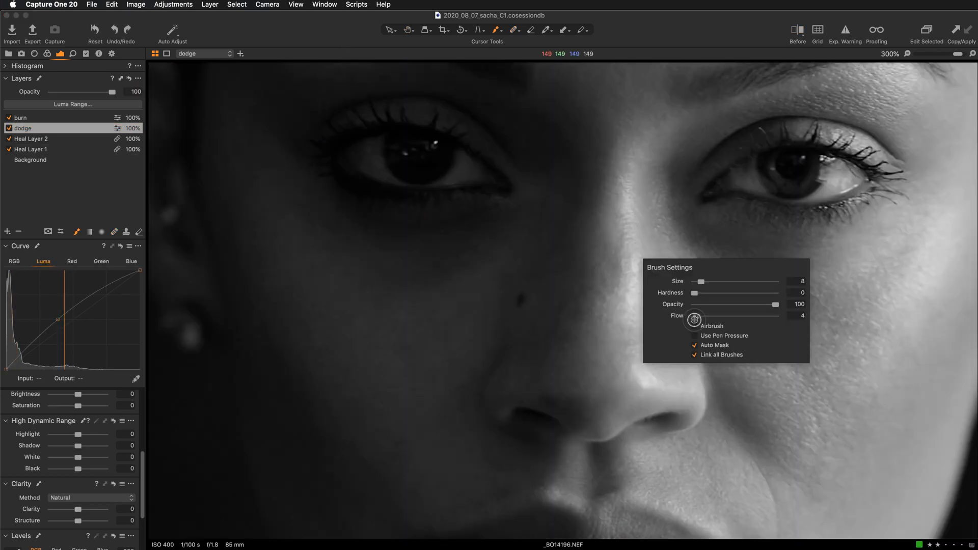
drag(584, 319, 593, 320)
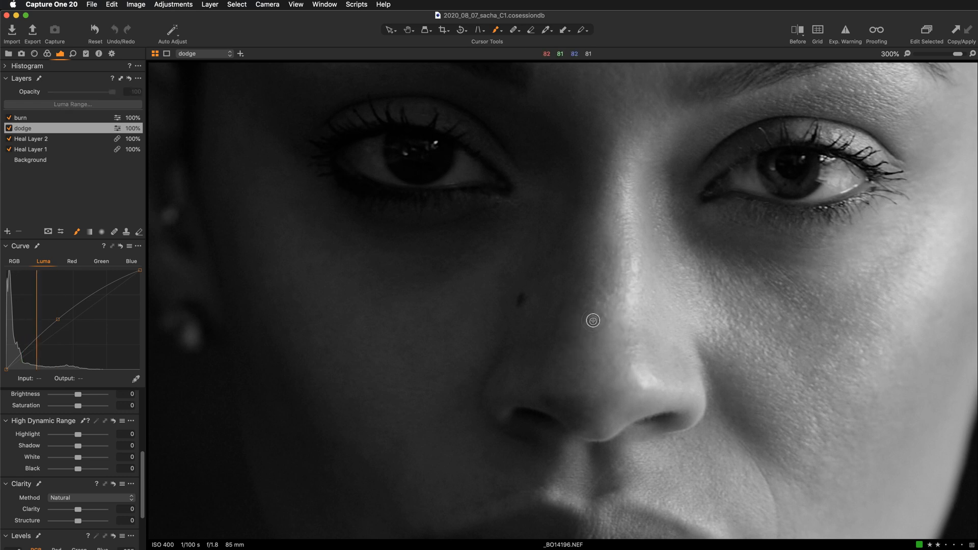
drag(591, 264, 582, 321)
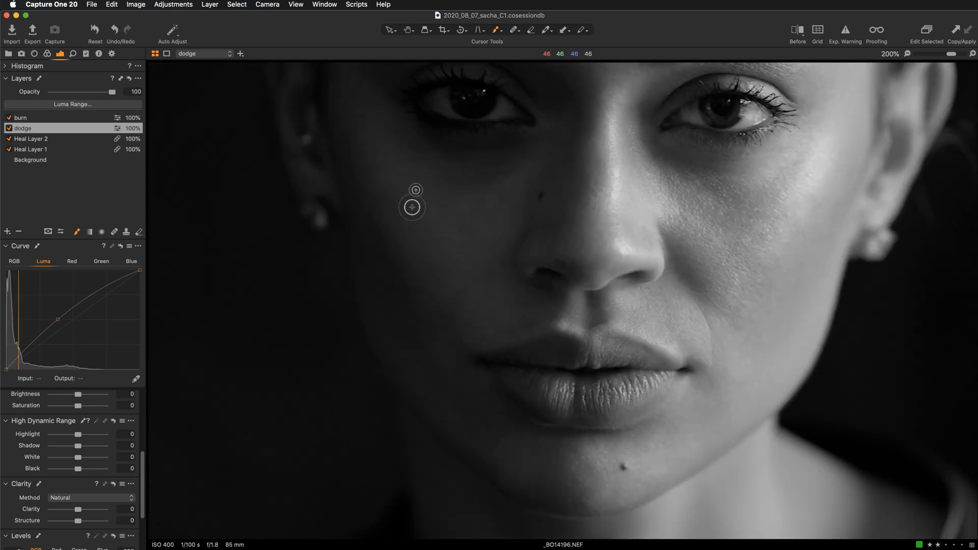
drag(436, 166, 506, 171)
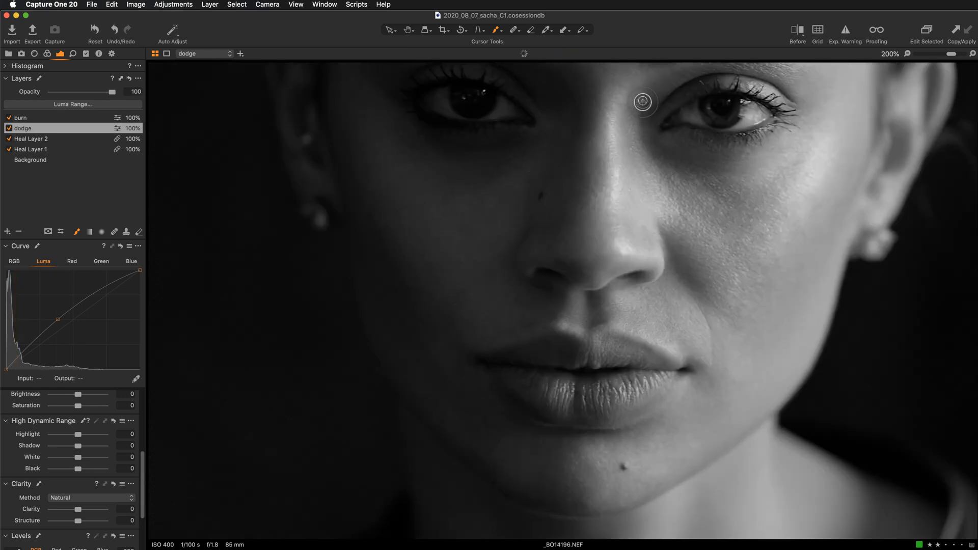
Dodge the uneven dark patches on the lit cheek, from under the eye down to the fold beside the nose and mouth
drag(737, 233, 761, 197)
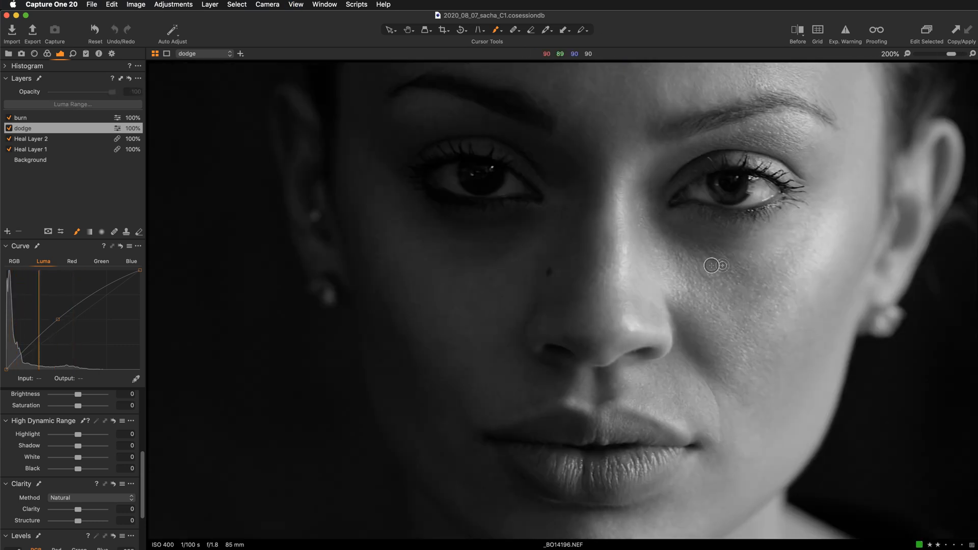
drag(743, 405, 734, 450)
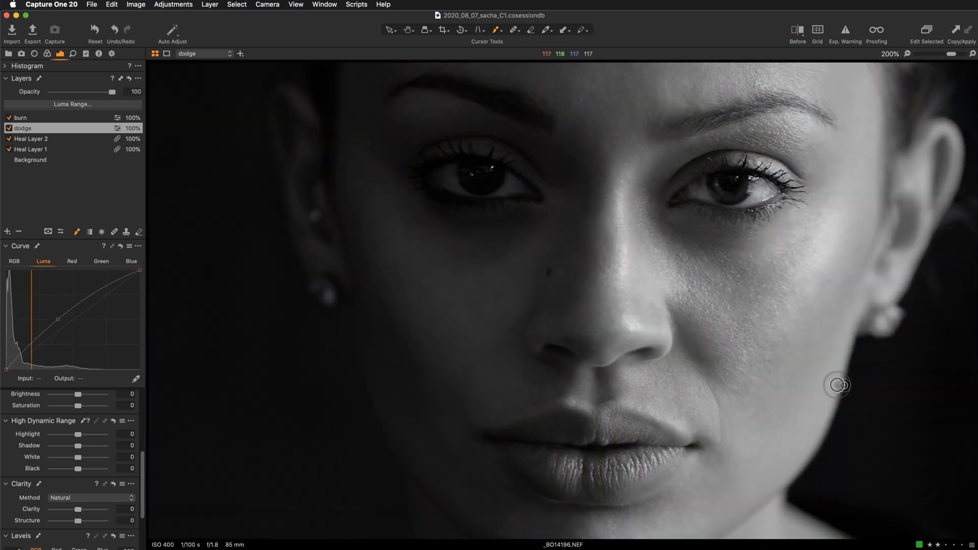
mouse_move(697, 332)
mouse_down()
mouse_move(688, 300)
mouse_move(693, 358)
mouse_up()
mouse_move(713, 264)
mouse_down()
mouse_move(734, 314)
mouse_move(774, 344)
mouse_up()
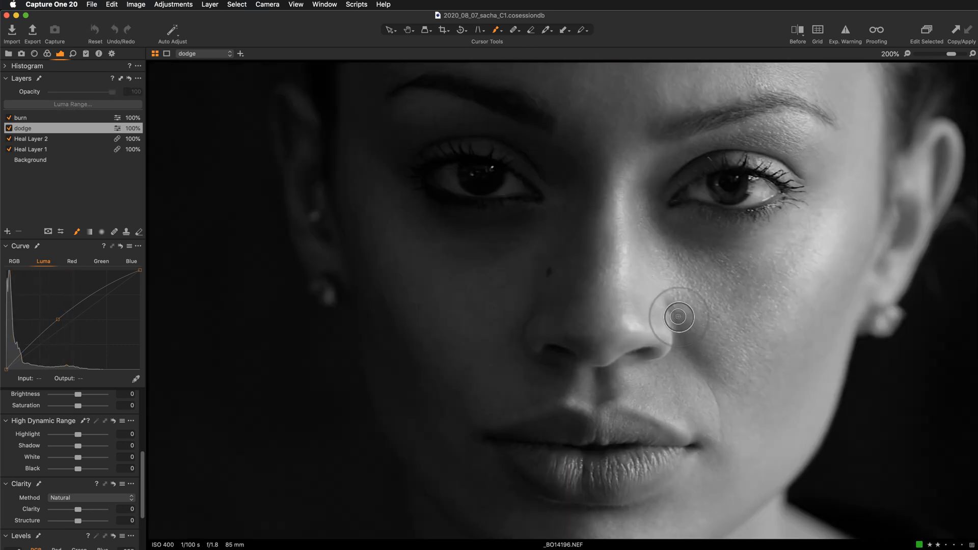
drag(677, 371, 713, 359)
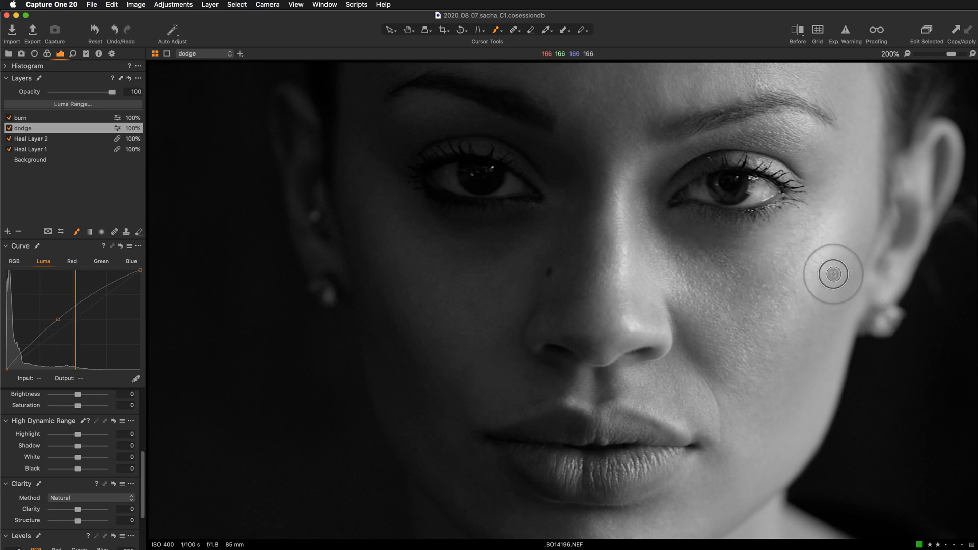
On Heal Layer 1, heal the small spots and stray hairs around the outer end of the lit-side eyebrow
click(31, 160)
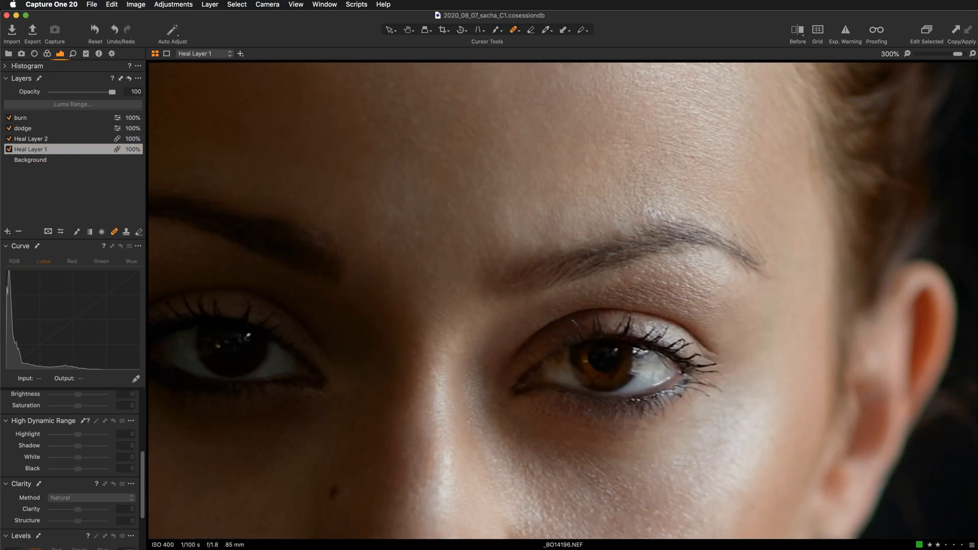
drag(754, 280, 739, 263)
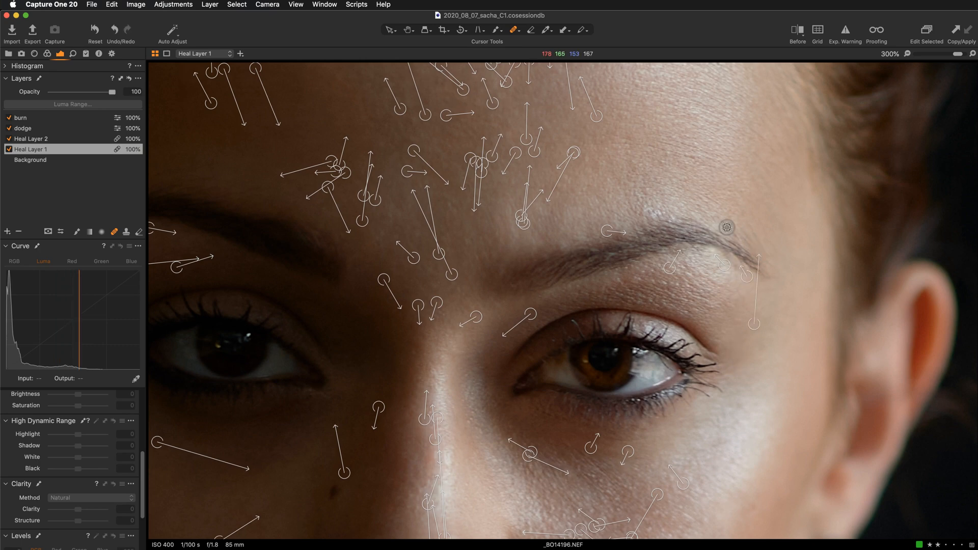
drag(728, 255, 721, 261)
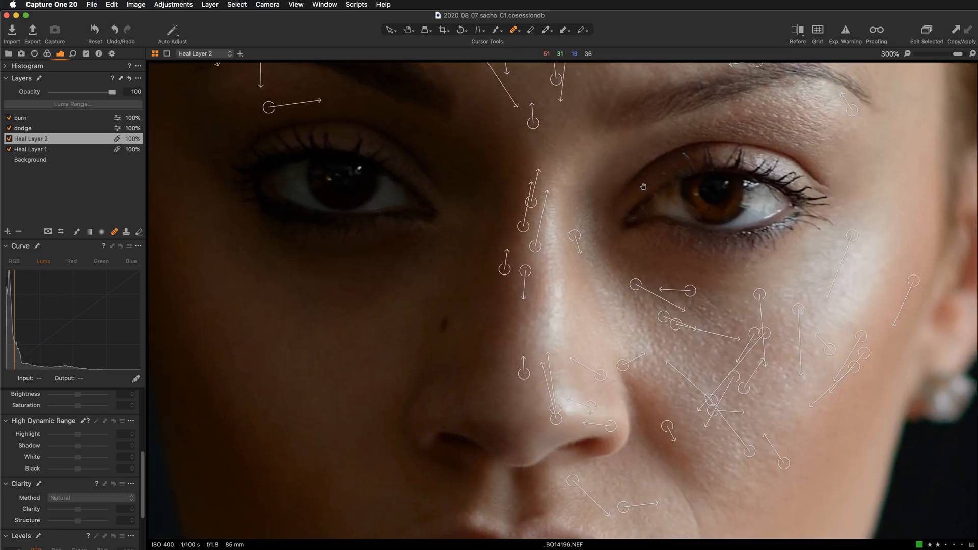
Dodge the white of the lit-side eye, and burn the inner part of the lit-side eyebrow on the burn layer
click(23, 127)
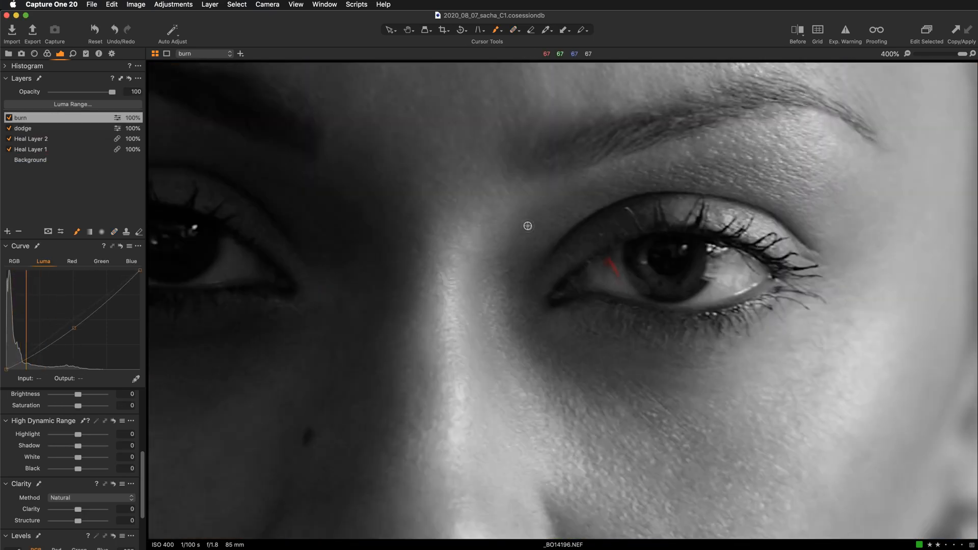
key(m)
key(m)
right_click(546, 280)
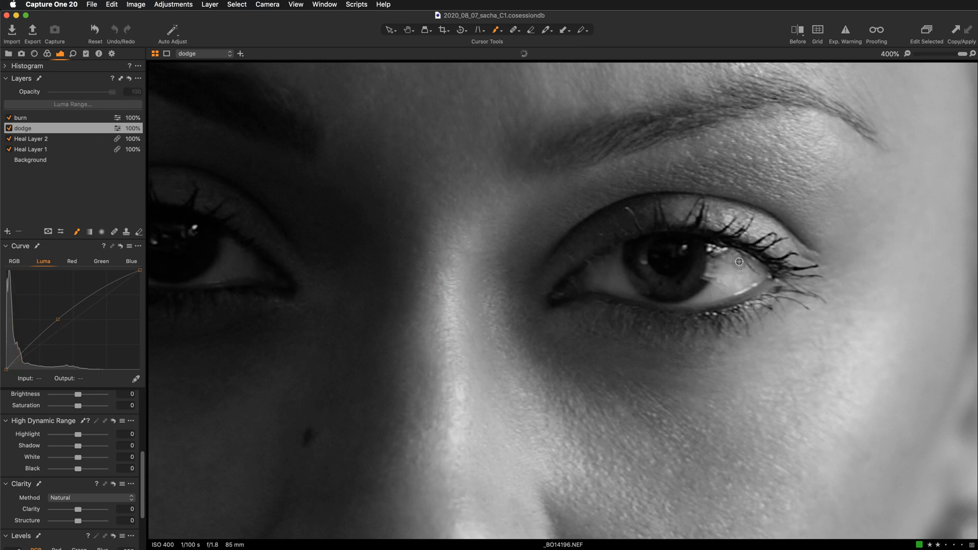
key(y)
key(y)
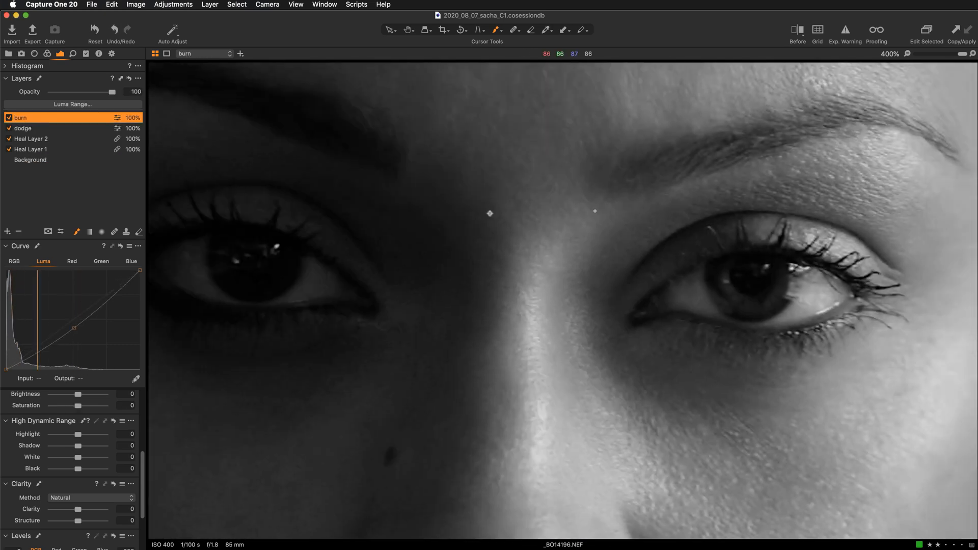
drag(688, 180, 658, 175)
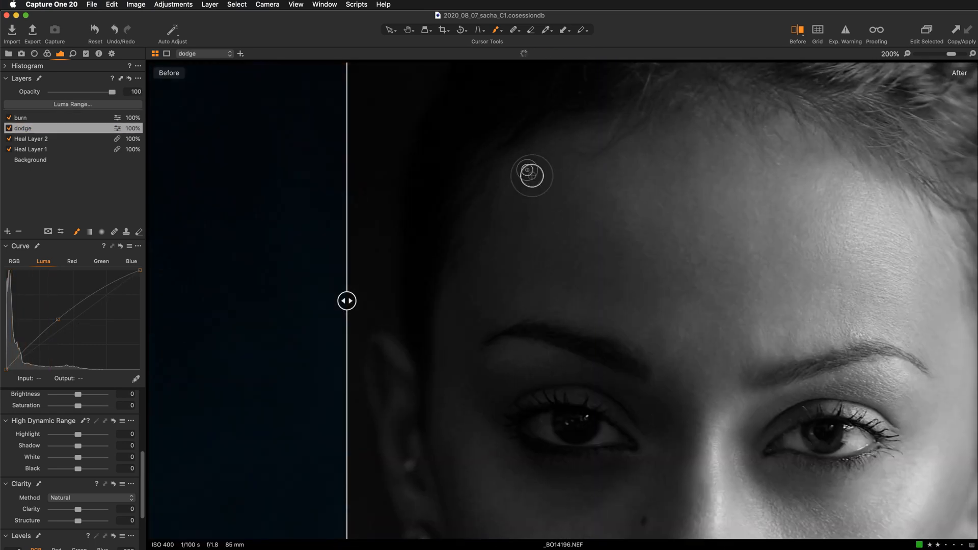
Dodge the shadow-side forehead and the skin beneath the shadow-side eyebrow
right_click(539, 202)
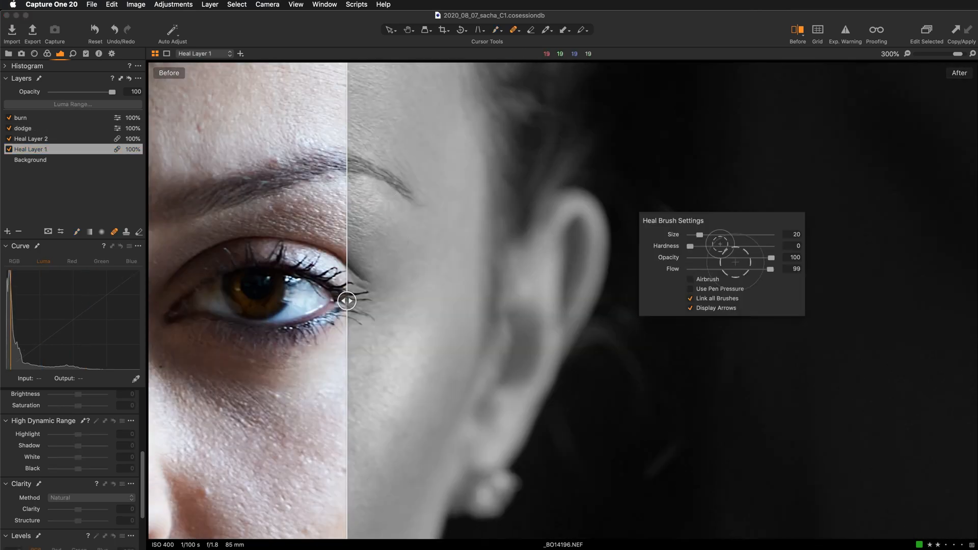
drag(586, 362, 586, 477)
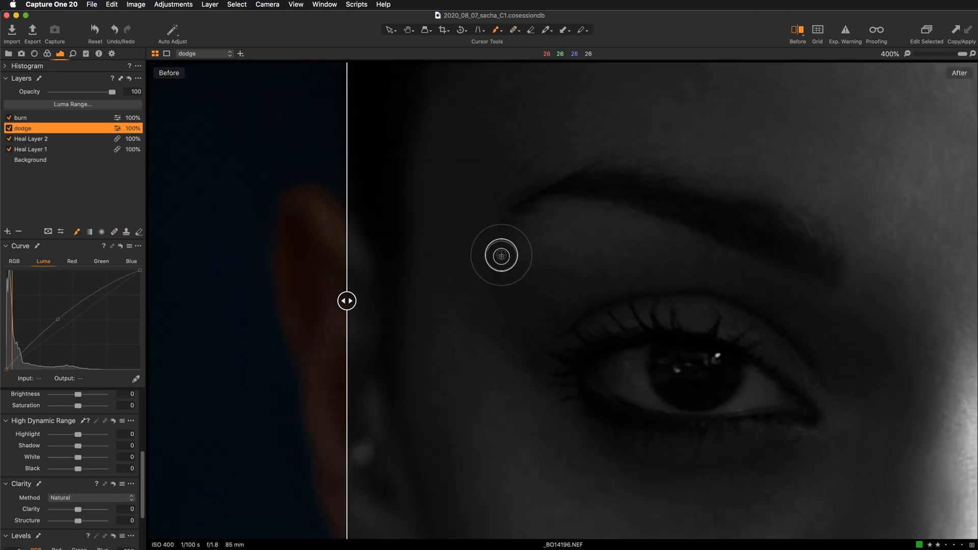
right_click(498, 253)
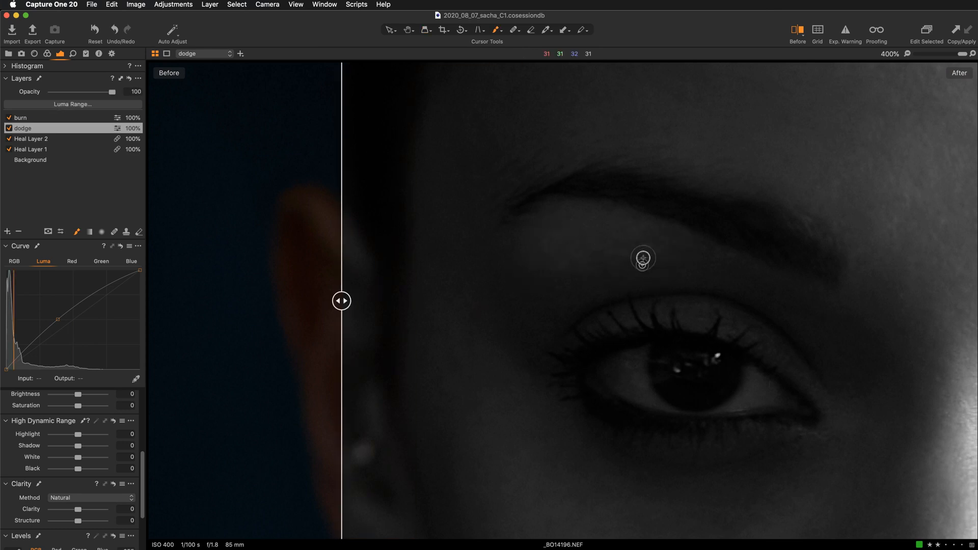
click(36, 117)
click(35, 128)
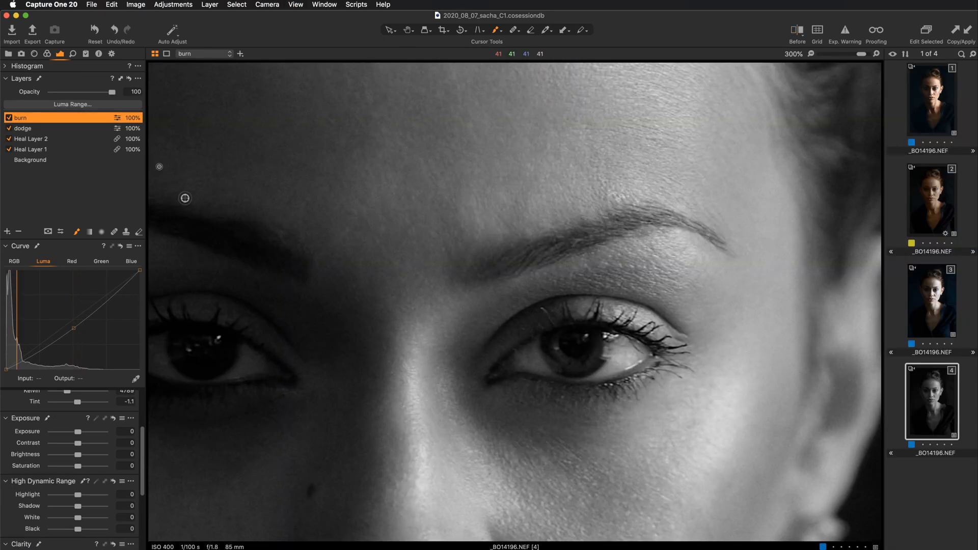
Inspect the retouched face, and hide the burn and dodge layers to view the portrait without them
drag(387, 418, 472, 210)
key(super+minus)
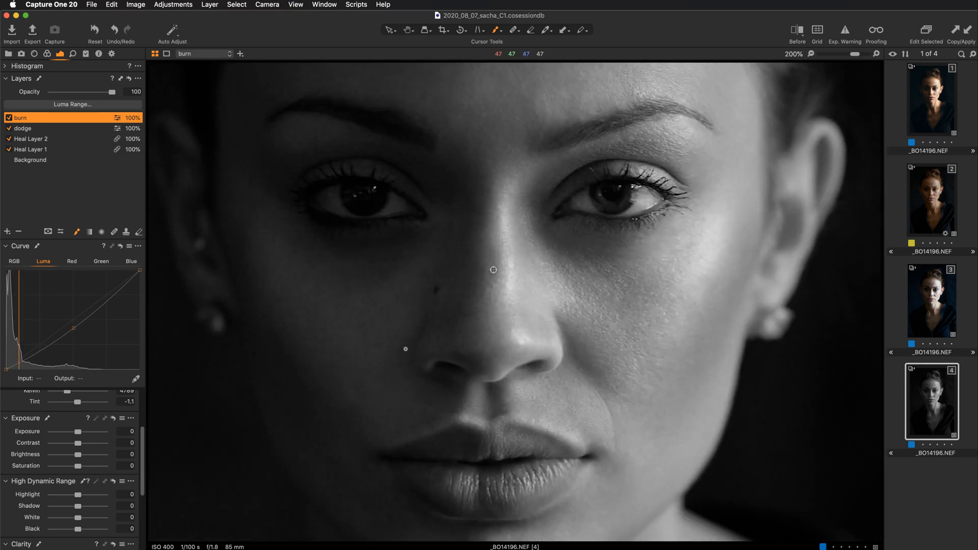
drag(513, 310, 558, 512)
drag(583, 463, 541, 183)
mouse_move(580, 223)
mouse_down()
mouse_move(580, 270)
mouse_move(596, 296)
mouse_up()
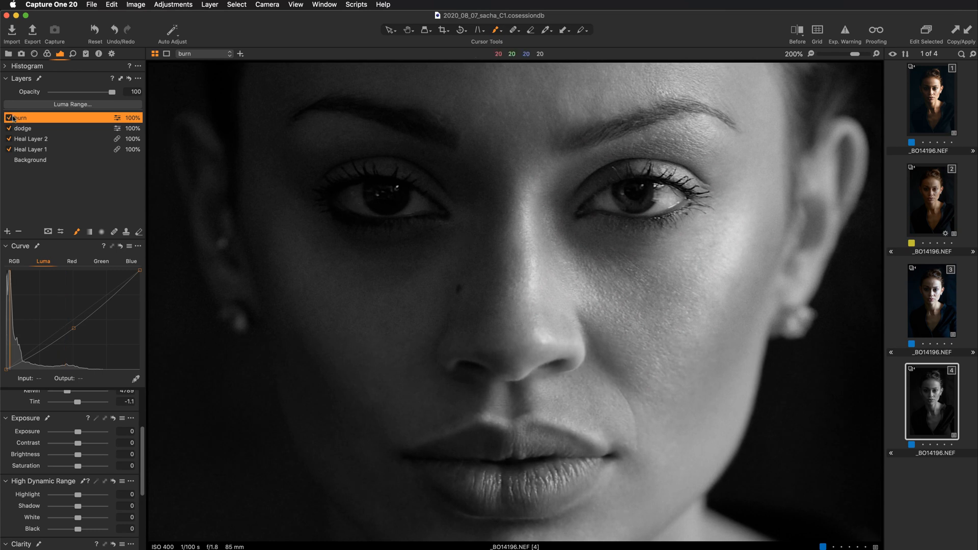
click(9, 118)
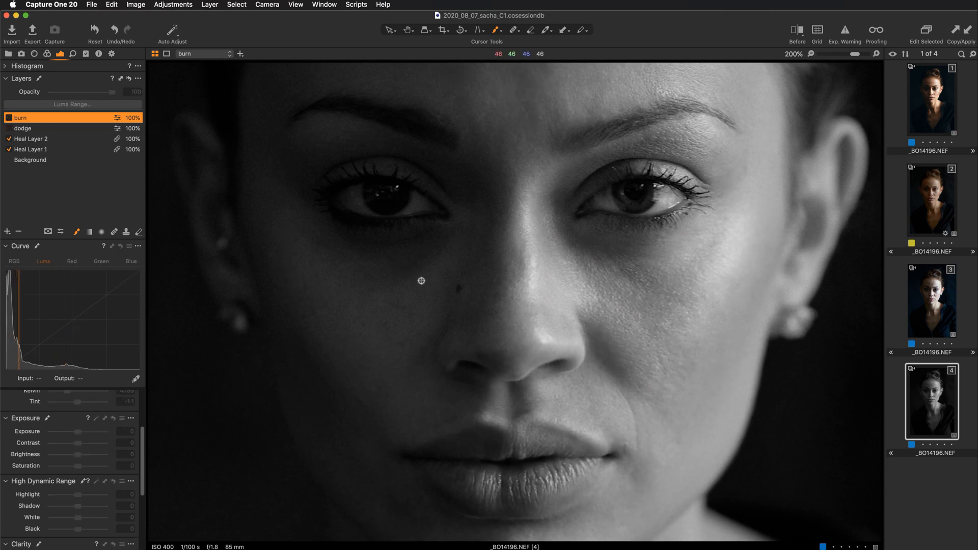
key(super+minus)
key(super+shift+b)
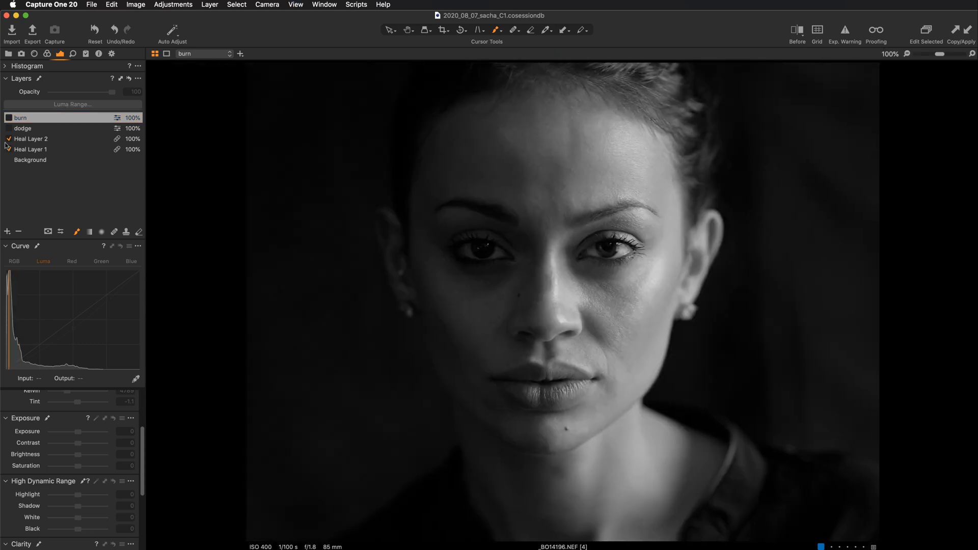
key(y)
Turn the dodge layer back on and display its mask to examine the painted areas on the face, lips and neck
click(21, 130)
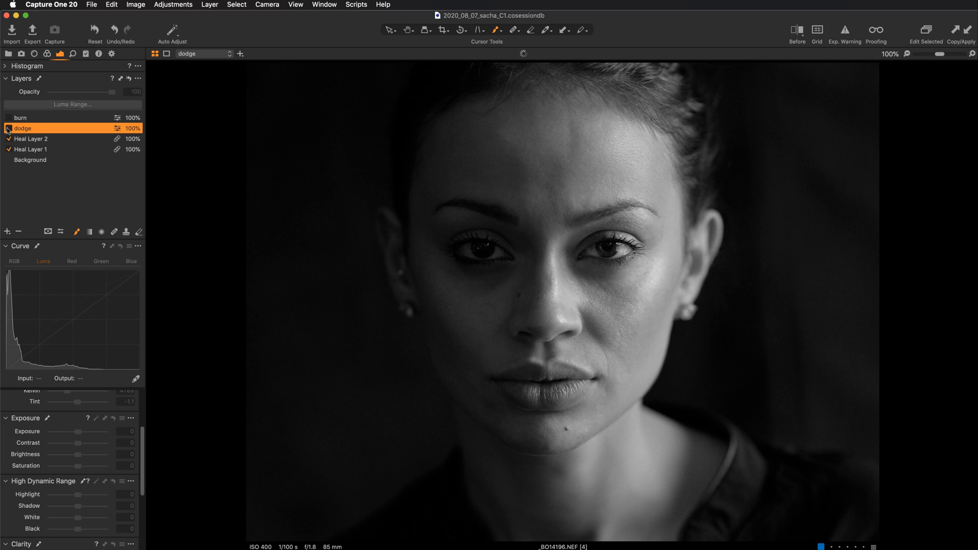
click(8, 129)
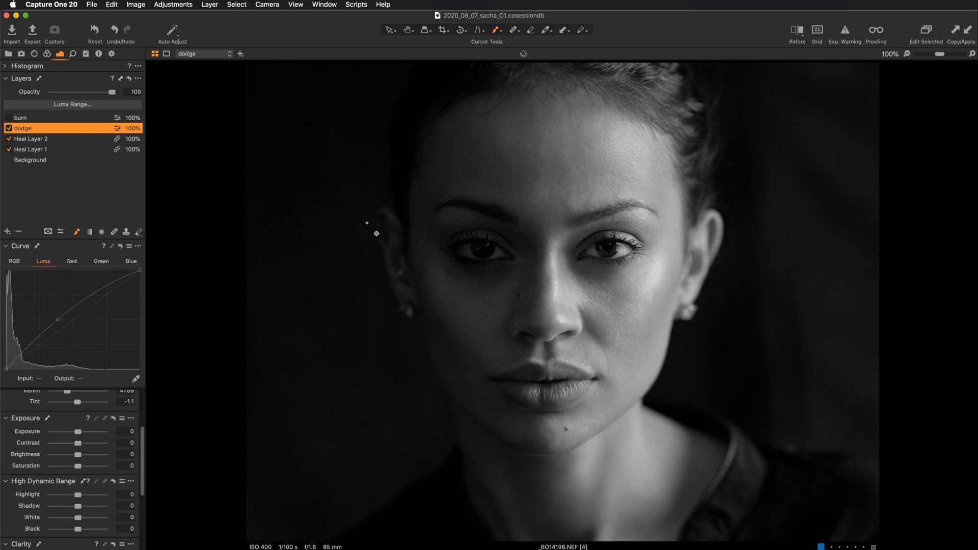
key(m)
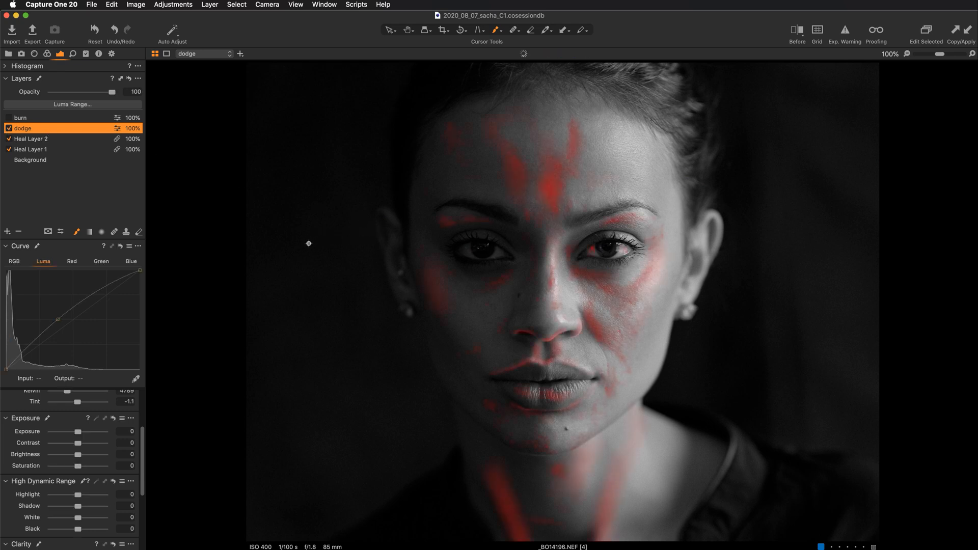
drag(381, 306, 364, 257)
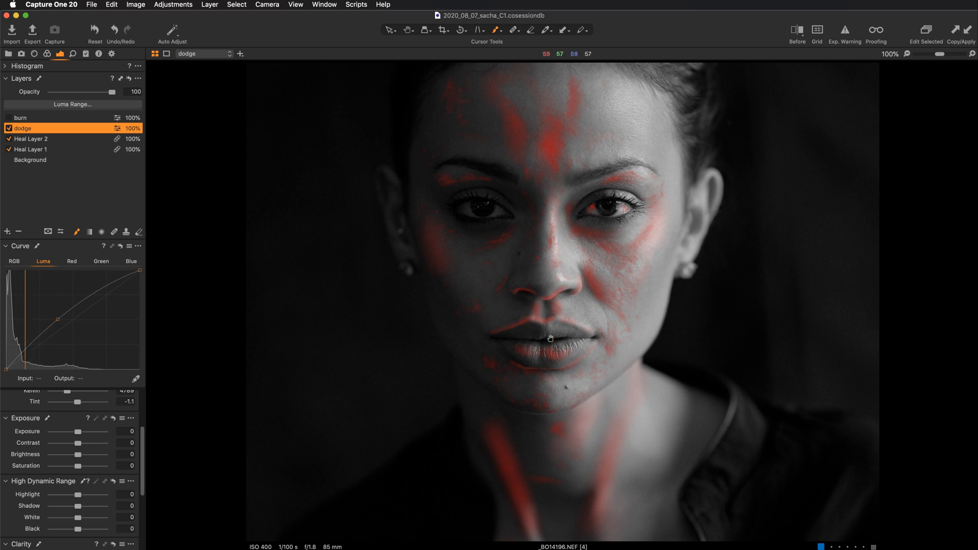
drag(550, 338, 549, 299)
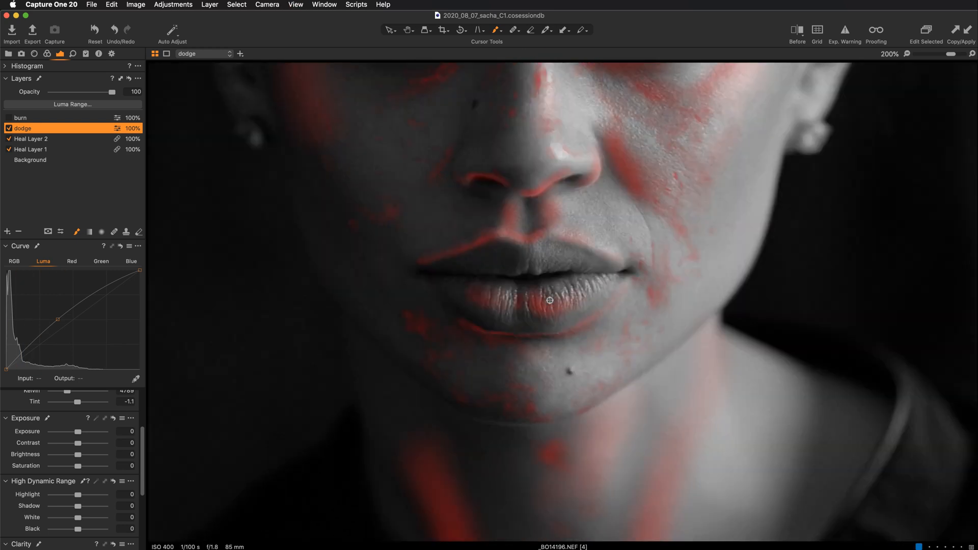
key(super+plus)
drag(566, 491, 578, 231)
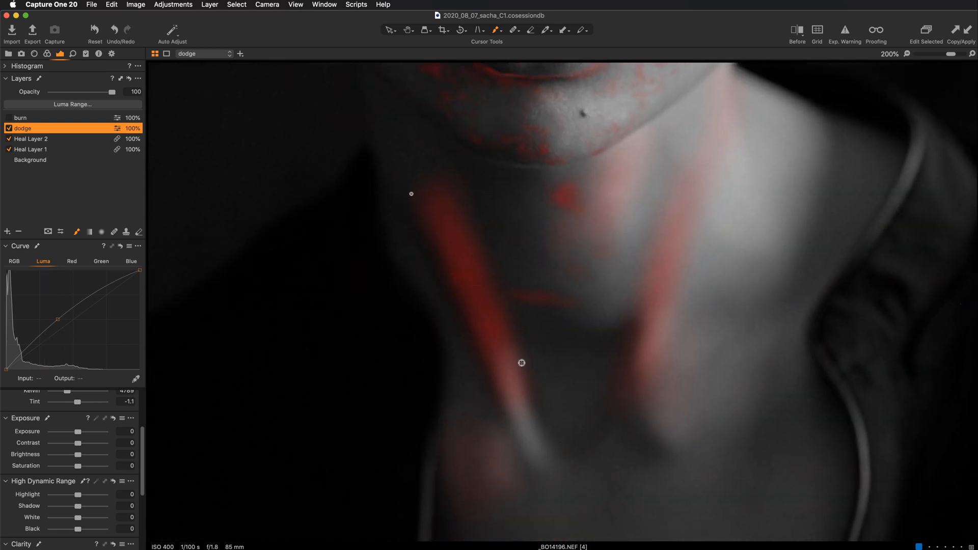
drag(576, 152, 614, 387)
key(super+0)
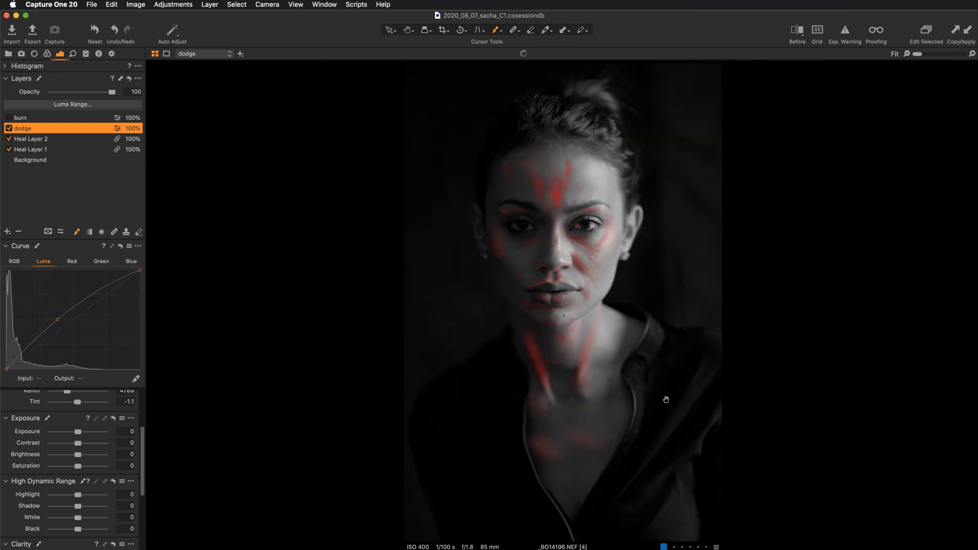
Turn the burn layer back on and examine its mask over the cheek, eyebrow, lips and neck
click(8, 118)
double_click(28, 120)
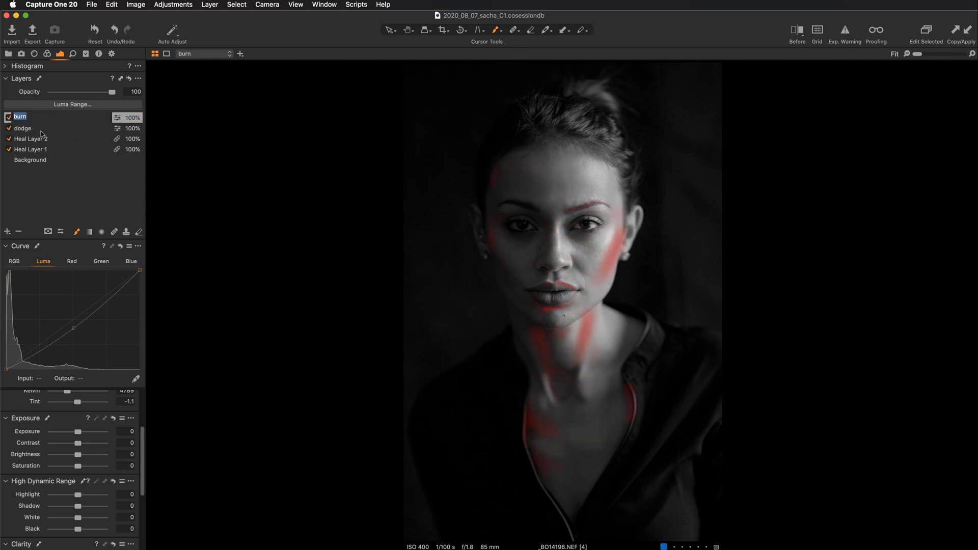
click(40, 130)
double_click(45, 117)
scroll(178, 121, up, 1)
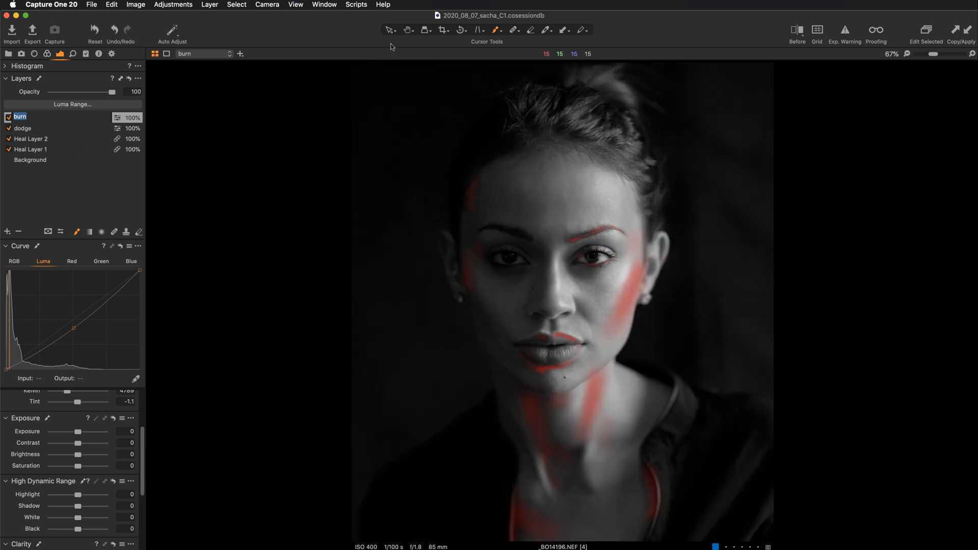
click(388, 31)
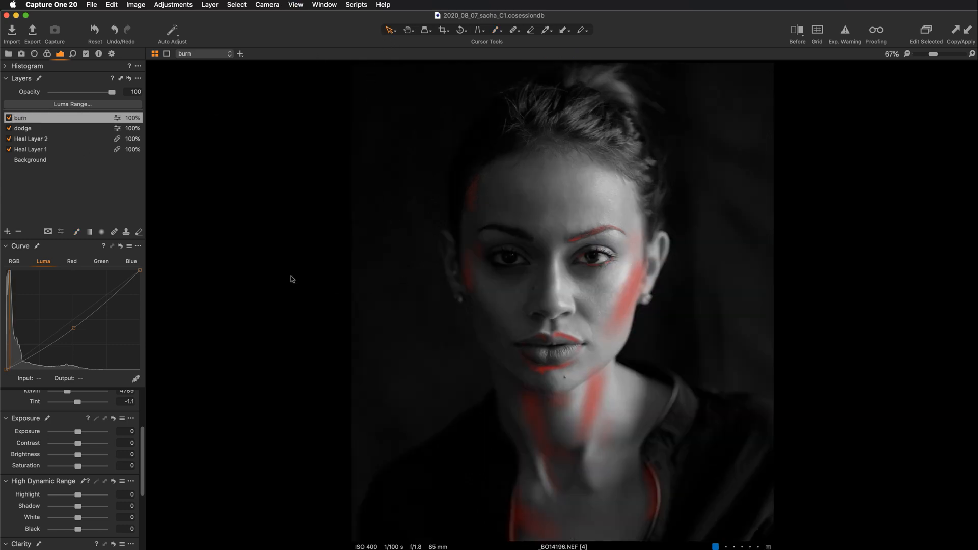
key(super+plus)
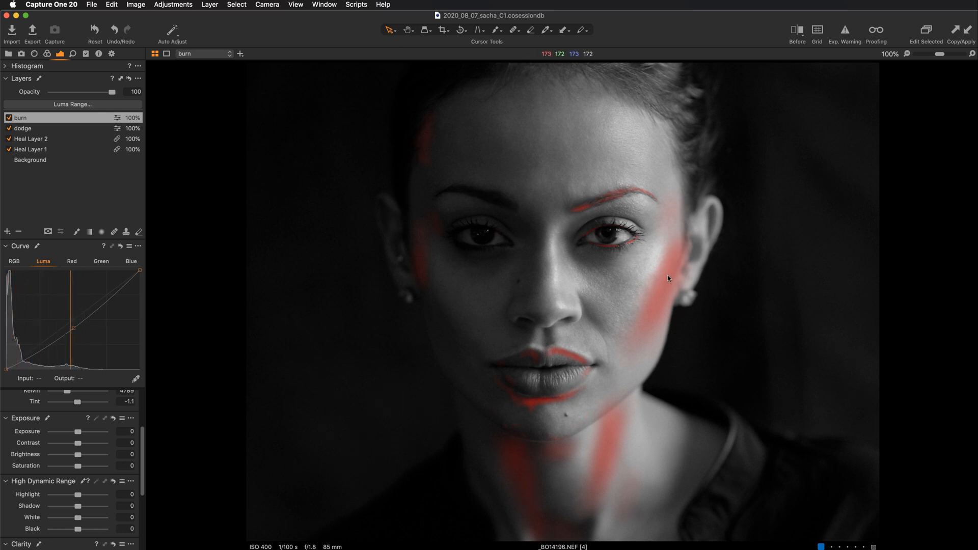
drag(668, 372, 622, 258)
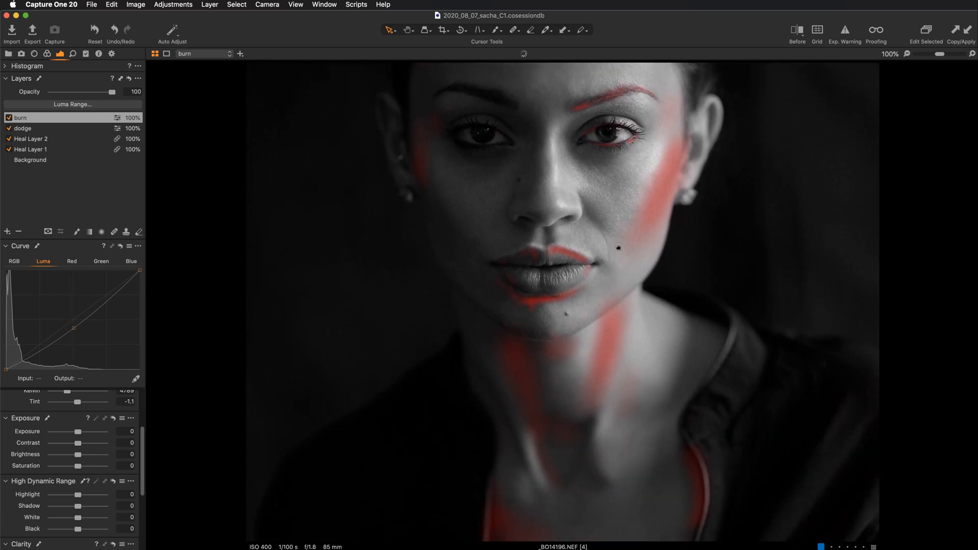
Examine the dodge layer's mask, hide it, and compare the portrait with the dodge layer turned off and on
click(28, 130)
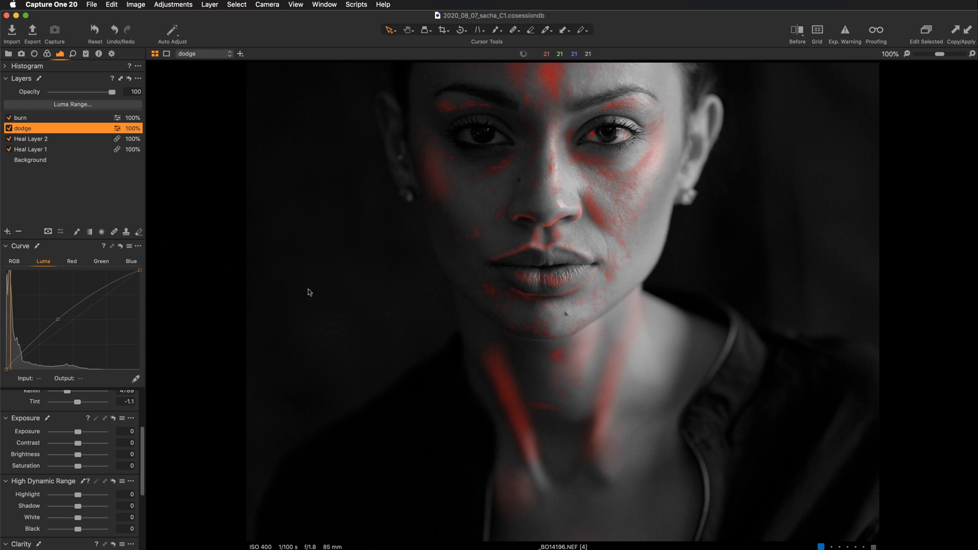
key(m)
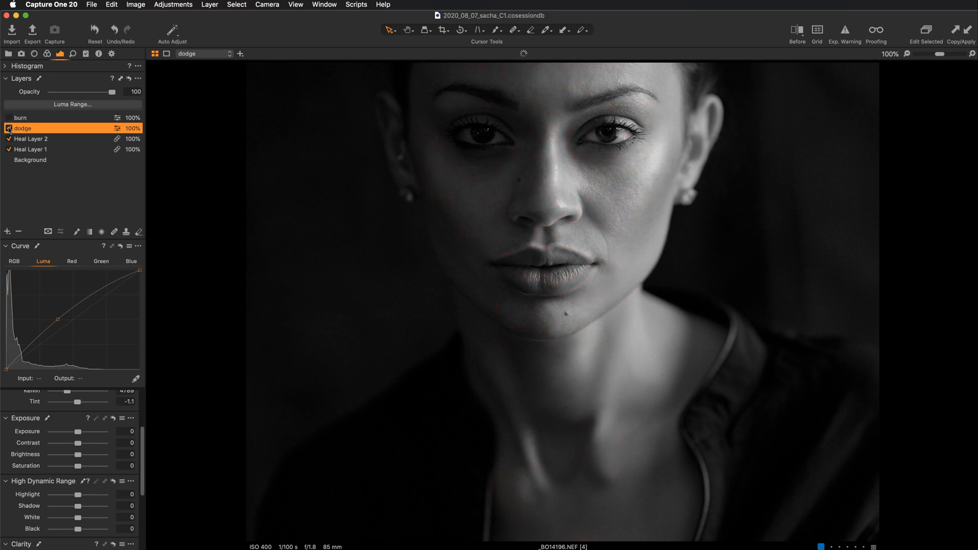
click(8, 128)
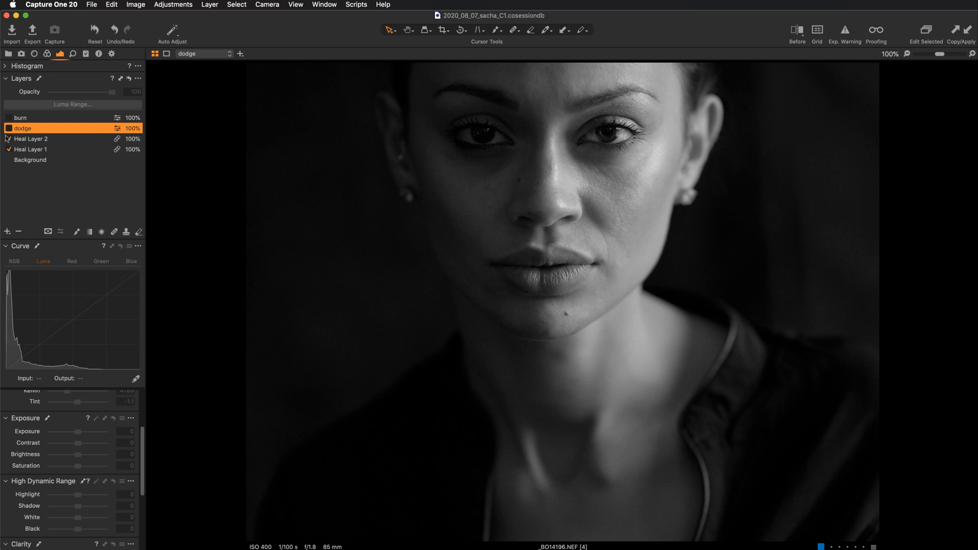
click(8, 128)
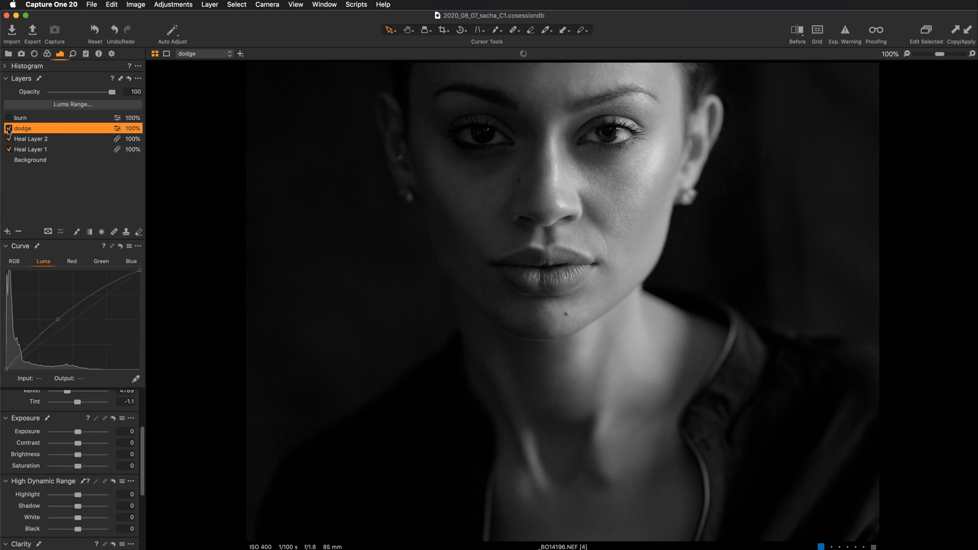
click(9, 128)
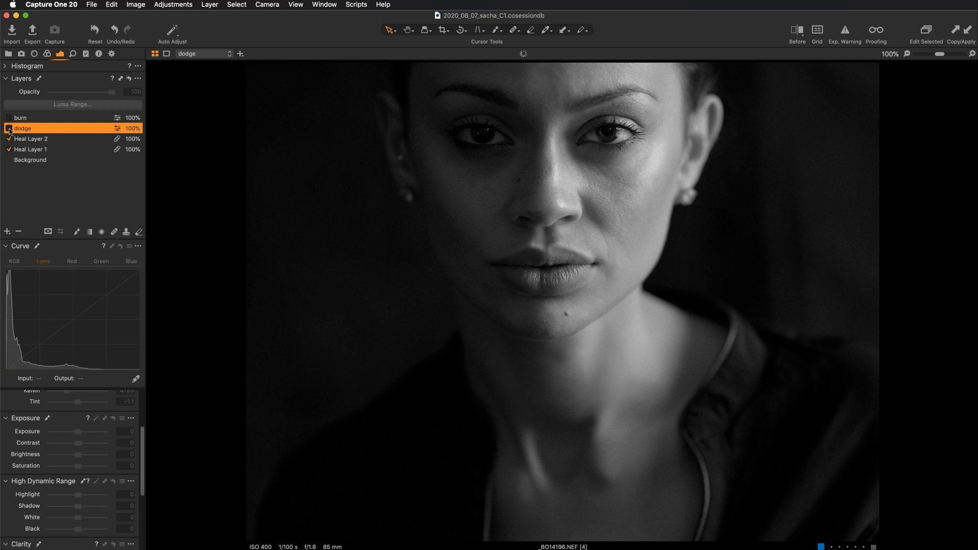
click(8, 128)
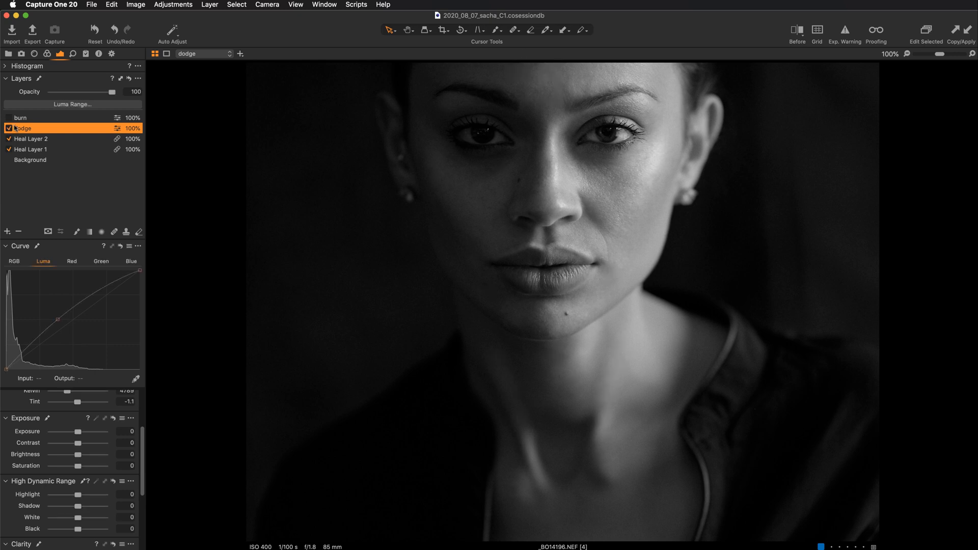
Compare the eyes, nose and cheeks at 200% zoom with the dodge layer turned off and on
key(super+equal)
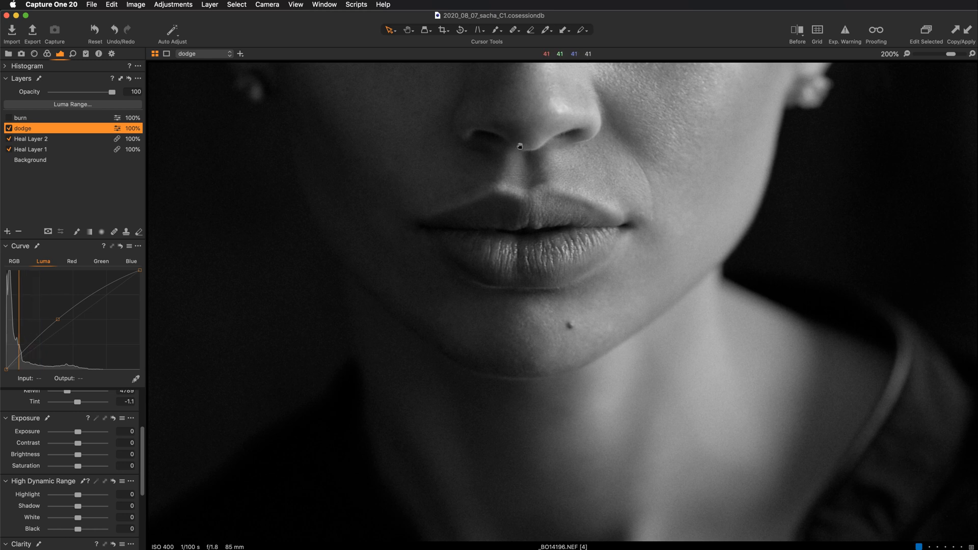
drag(519, 163, 518, 309)
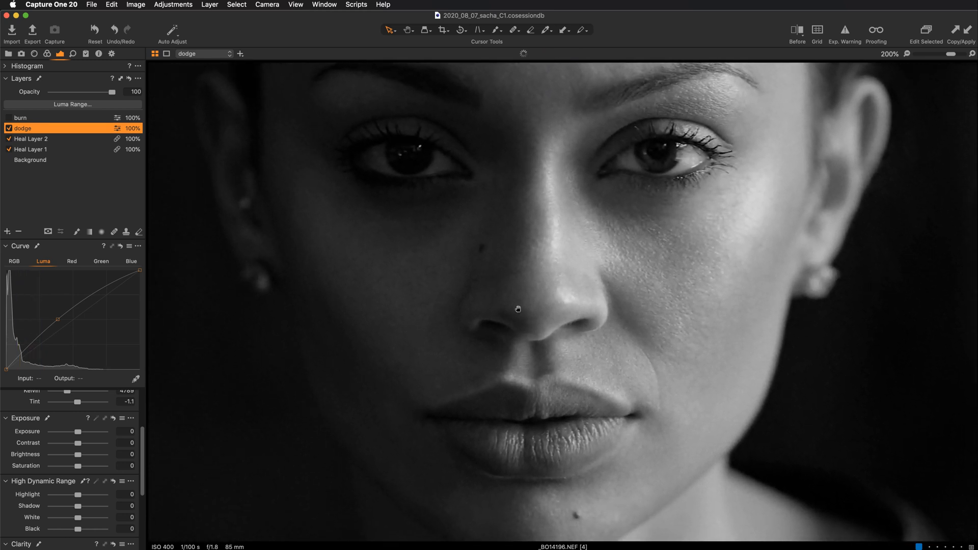
click(9, 128)
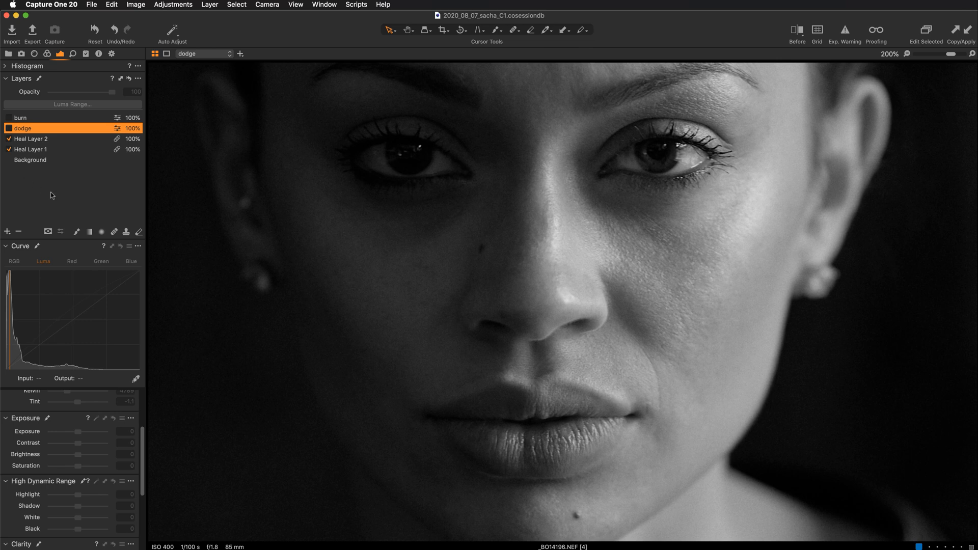
click(9, 128)
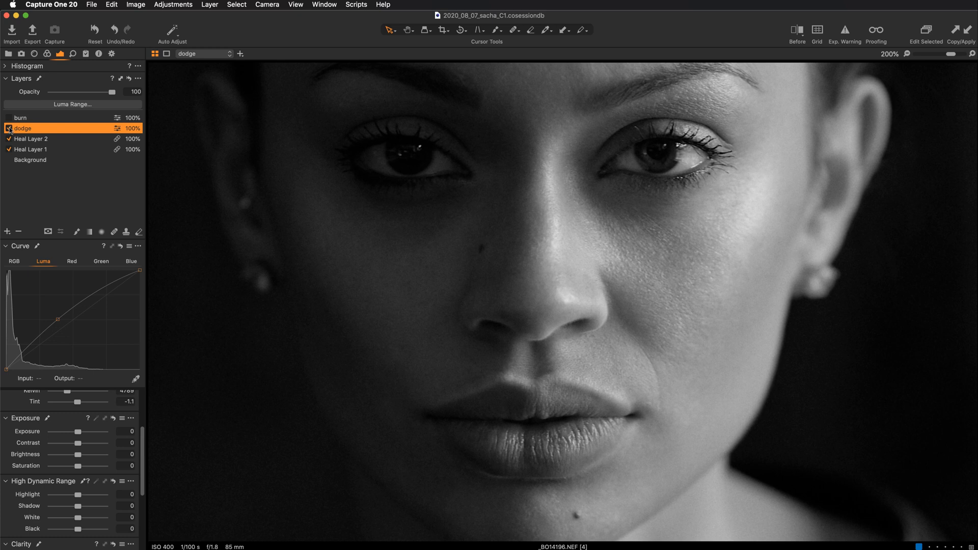
click(9, 129)
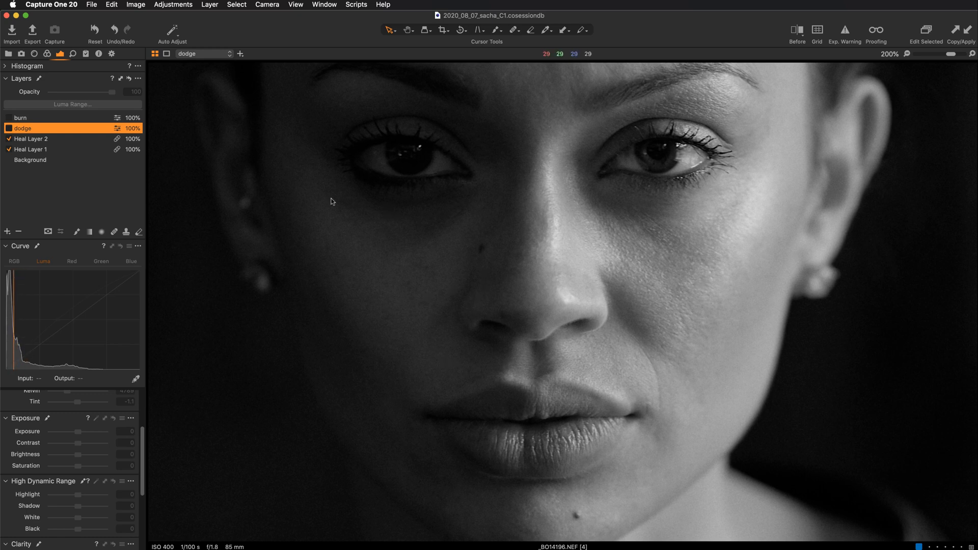
click(9, 128)
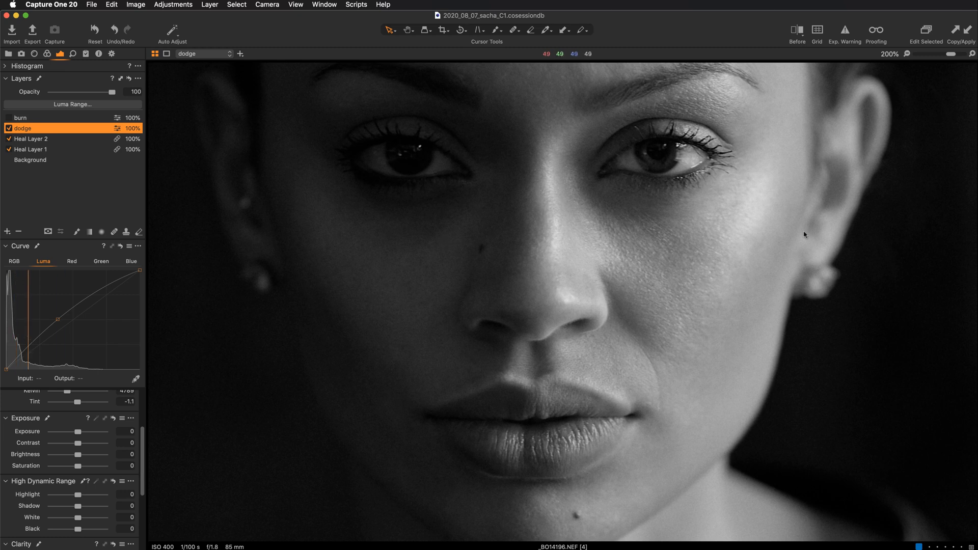
Compare the forehead at 200% zoom with the dodge layer turned off and on
drag(516, 238, 513, 348)
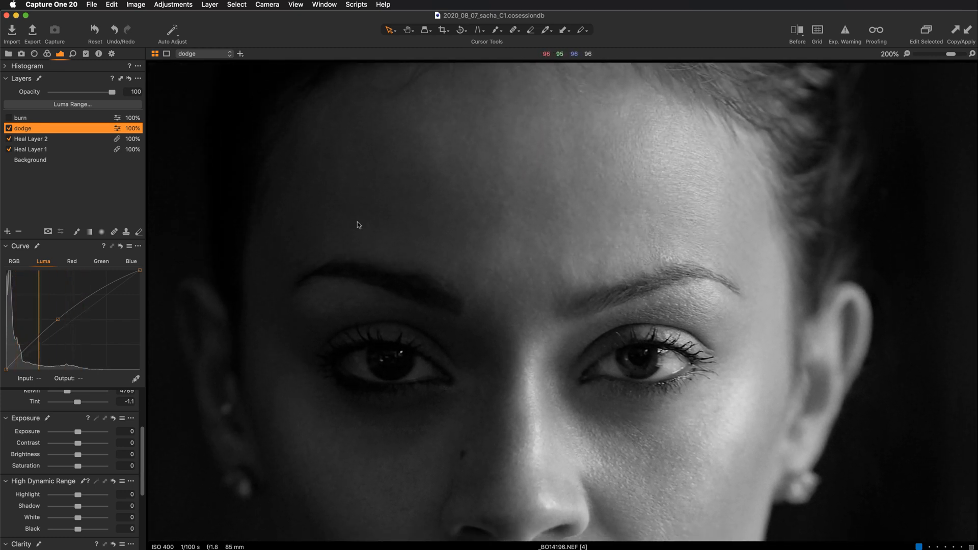
click(9, 129)
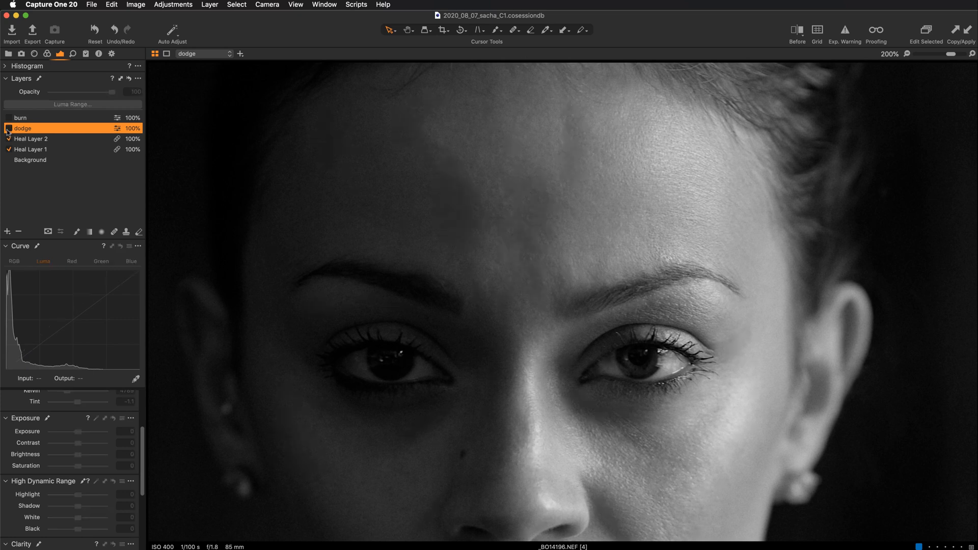
click(9, 129)
click(8, 129)
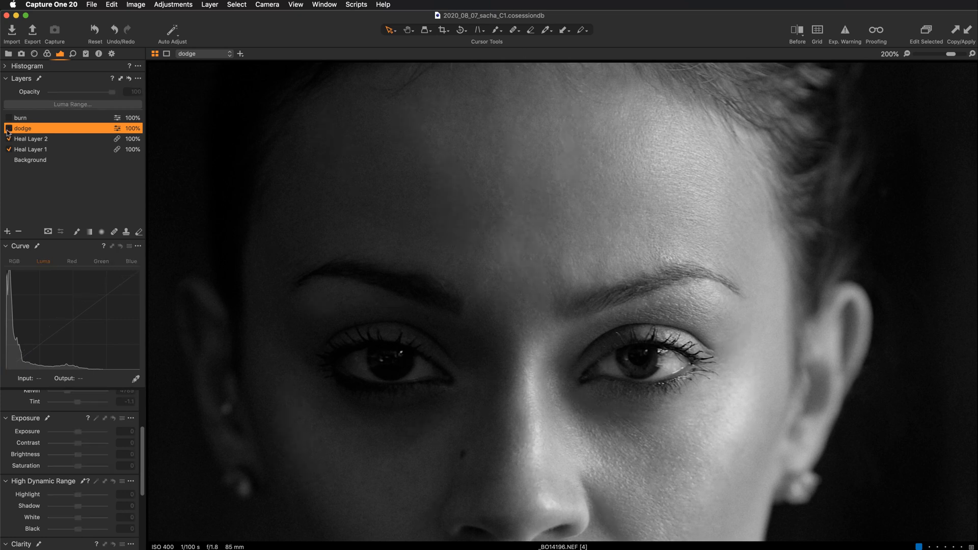
click(8, 129)
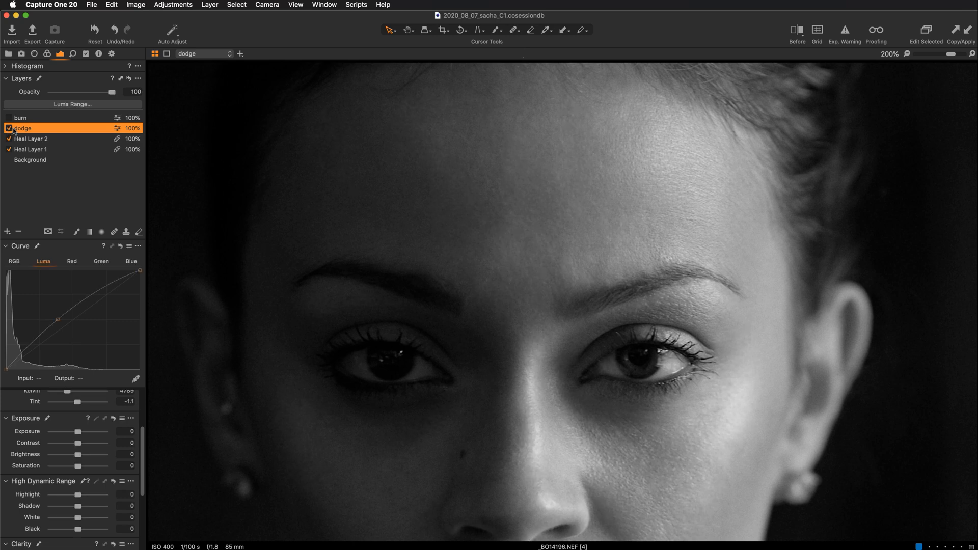
Turn on the burn layer and compare the face with and without it, leaving it enabled
click(29, 120)
click(8, 118)
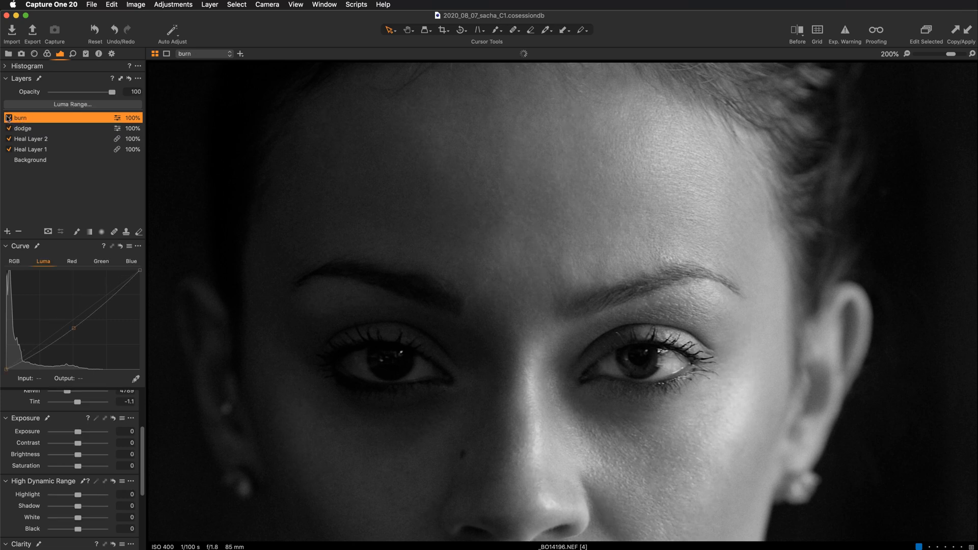
scroll(498, 399, down, 5)
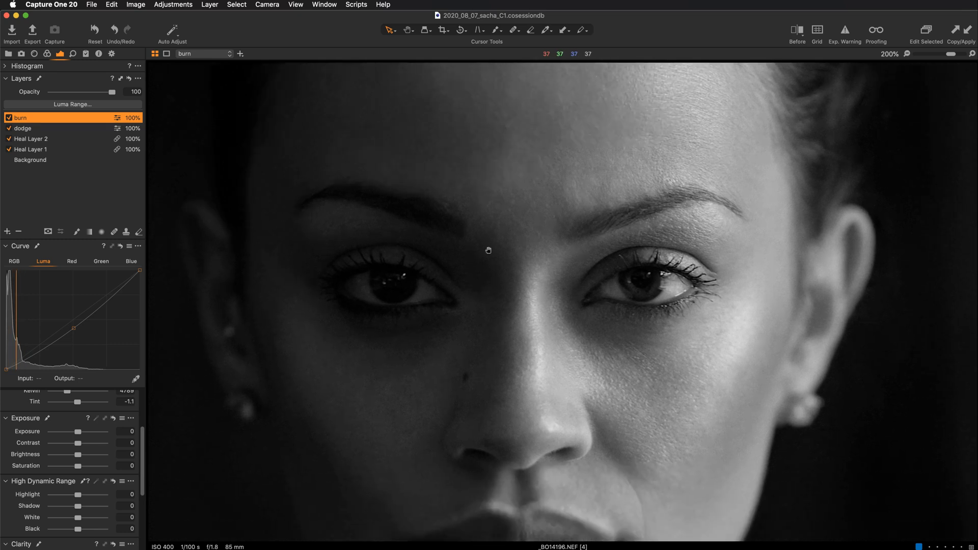
click(8, 118)
click(9, 119)
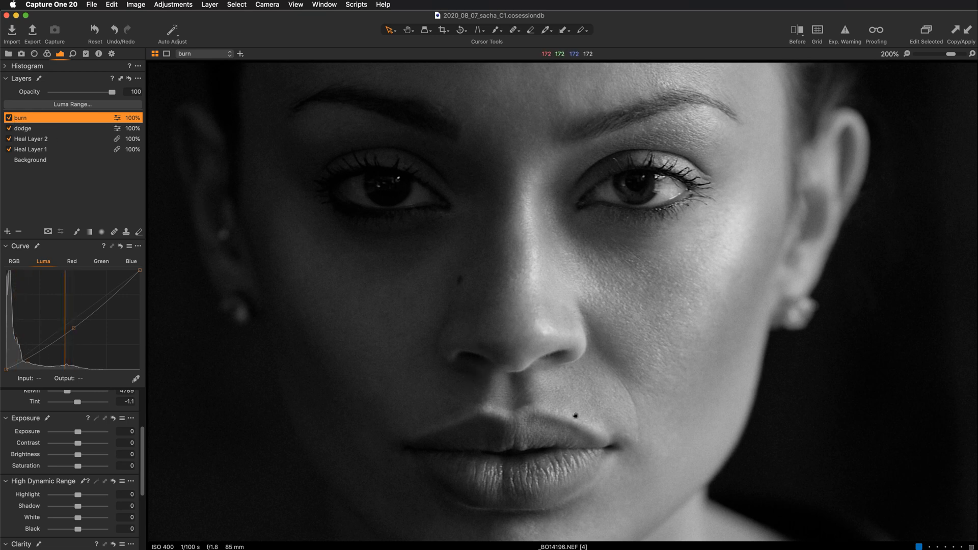
drag(573, 421, 614, 393)
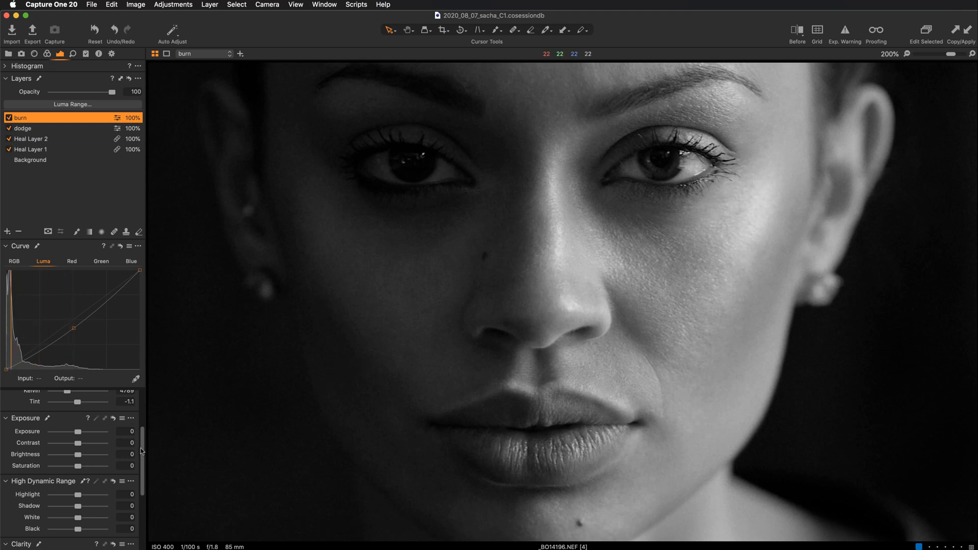
Reset the Background layer's saturation to 0 to return the portrait to colour
scroll(141, 433, up, 5)
scroll(147, 473, down, 5)
scroll(149, 481, down, 4)
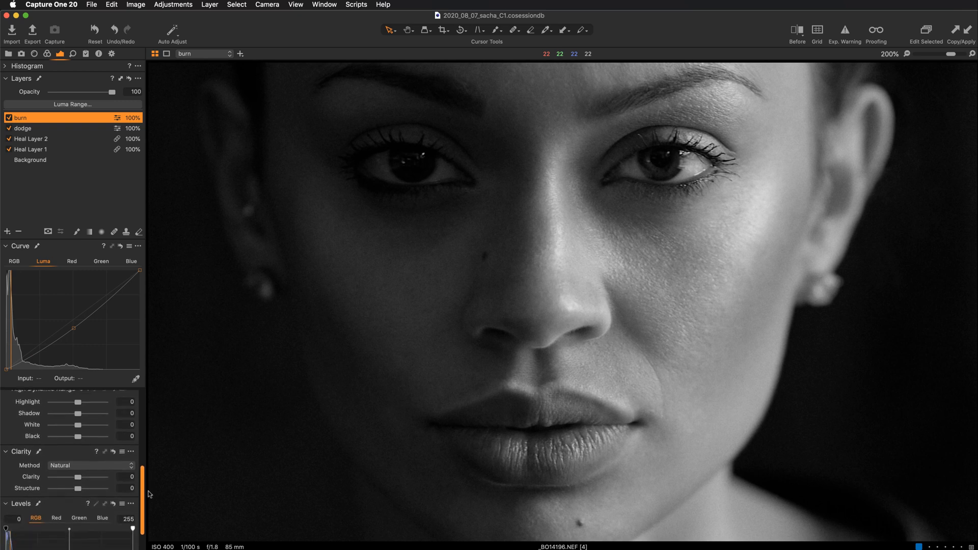
scroll(102, 484, up, 5)
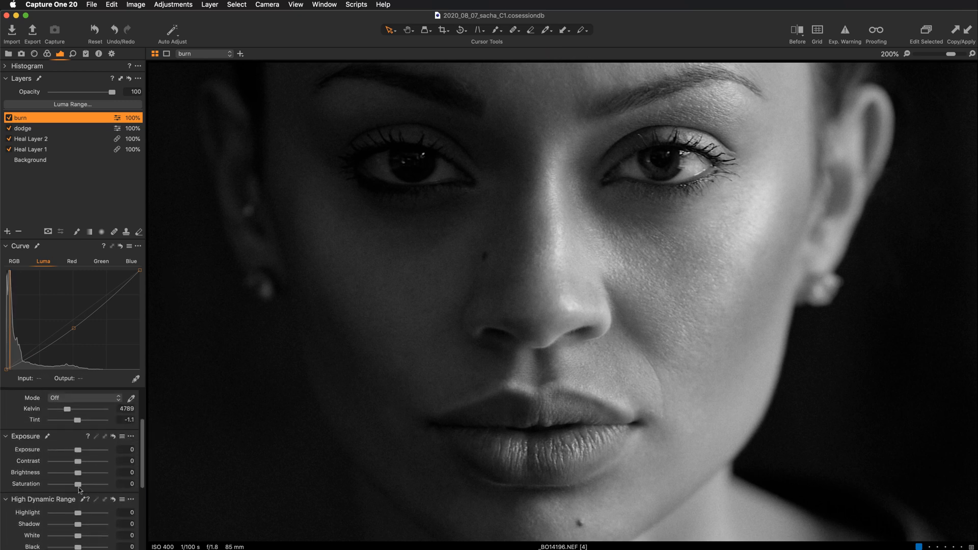
click(44, 161)
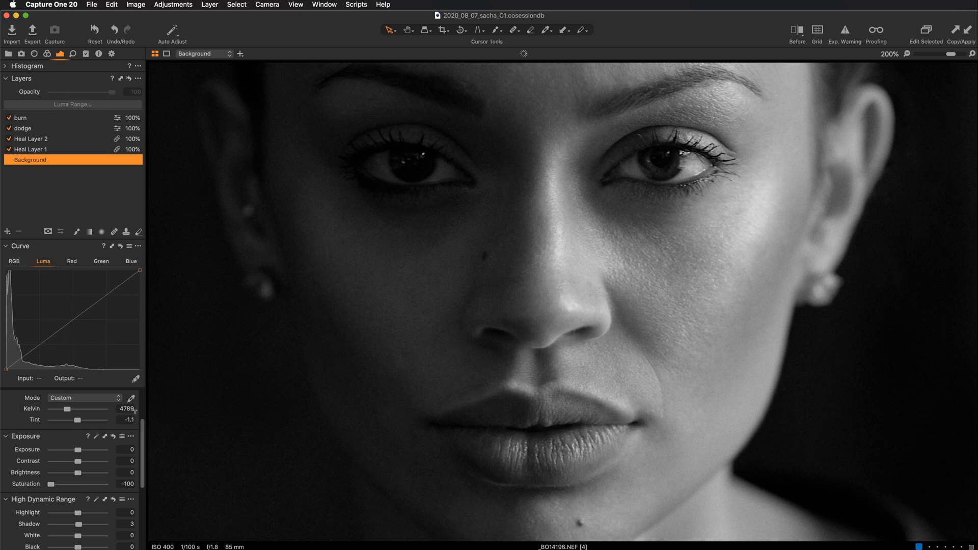
double_click(51, 484)
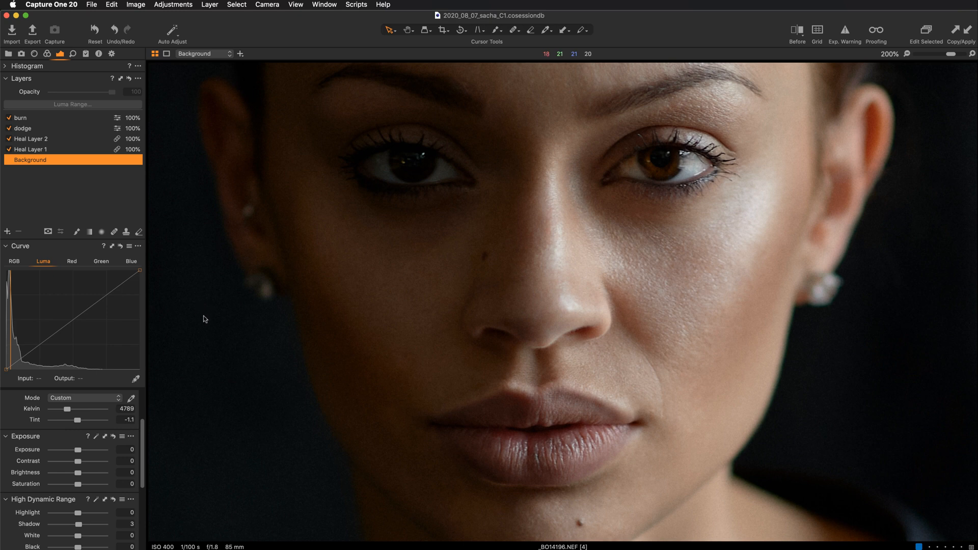
Compare the retouched colour portrait with its unedited Before version
key(y)
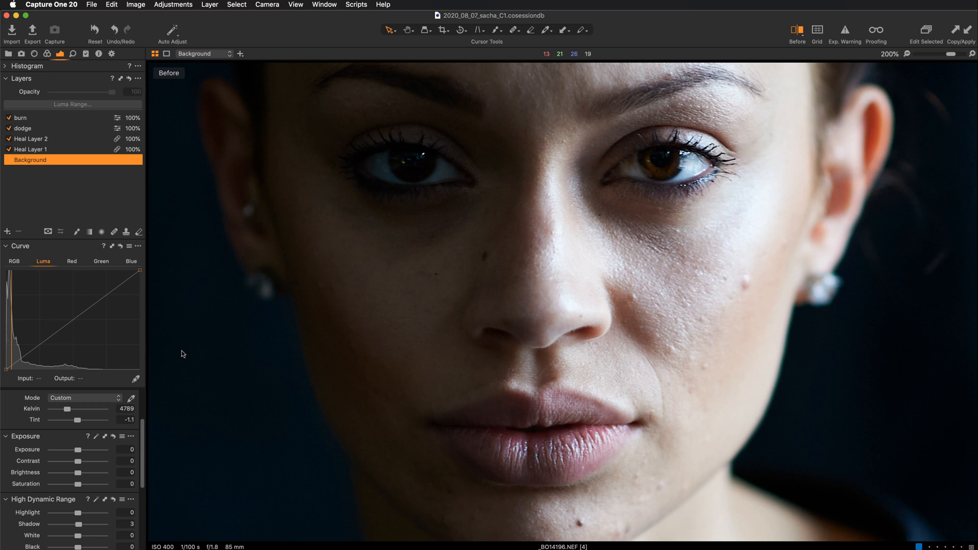
key(y)
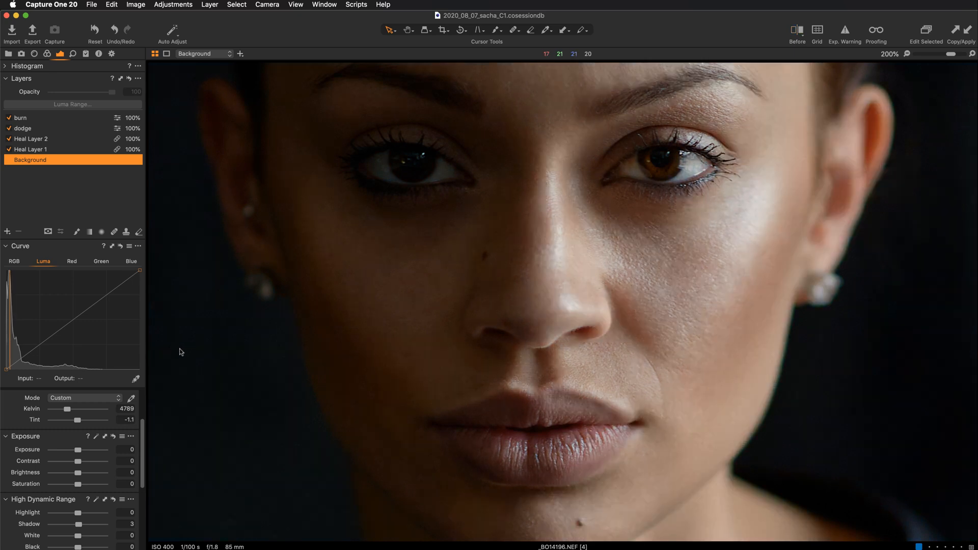
key(y)
key(y)
Add a filled adjustment layer above the burn layer and name it "eye"
key(super+plus)
scroll(580, 193, up, 5)
scroll(580, 194, right, 5)
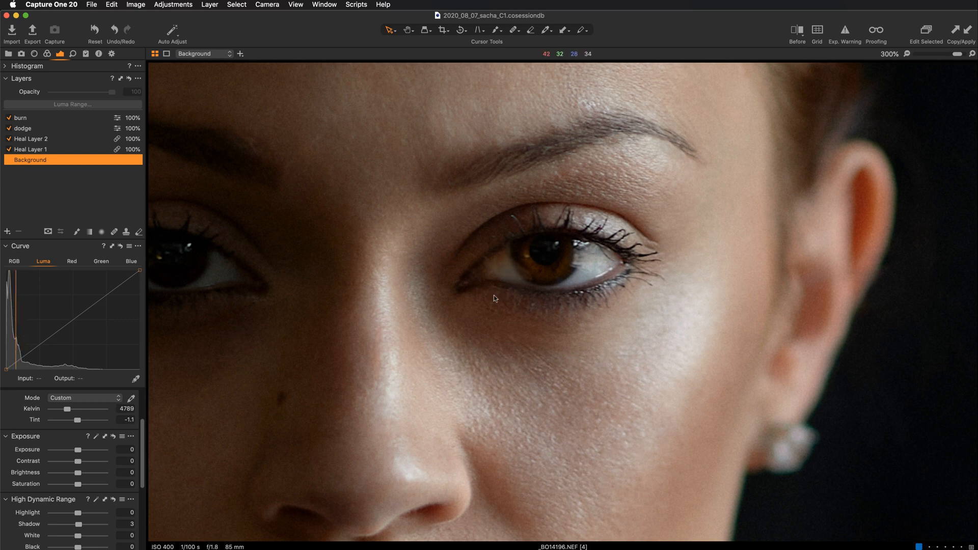
drag(463, 290, 614, 253)
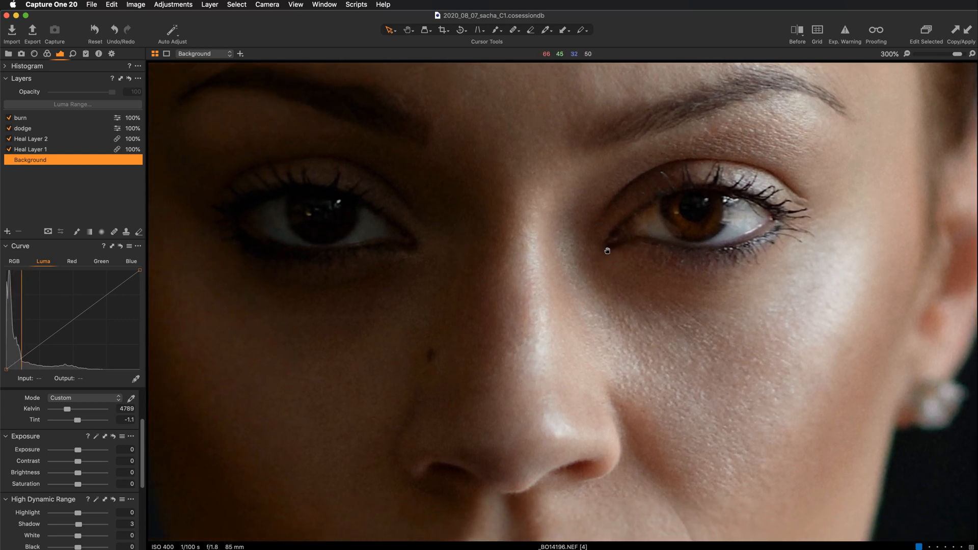
drag(670, 211, 618, 224)
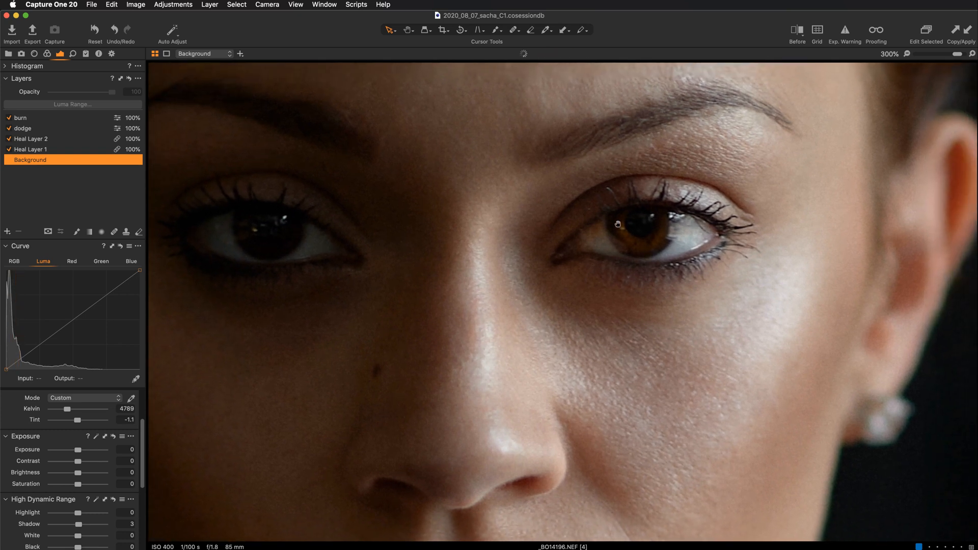
click(52, 118)
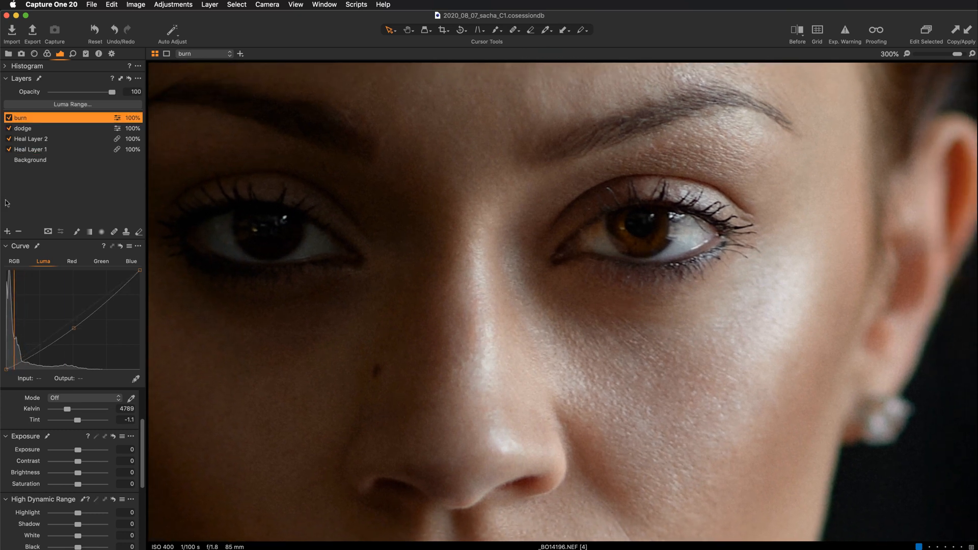
click(7, 232)
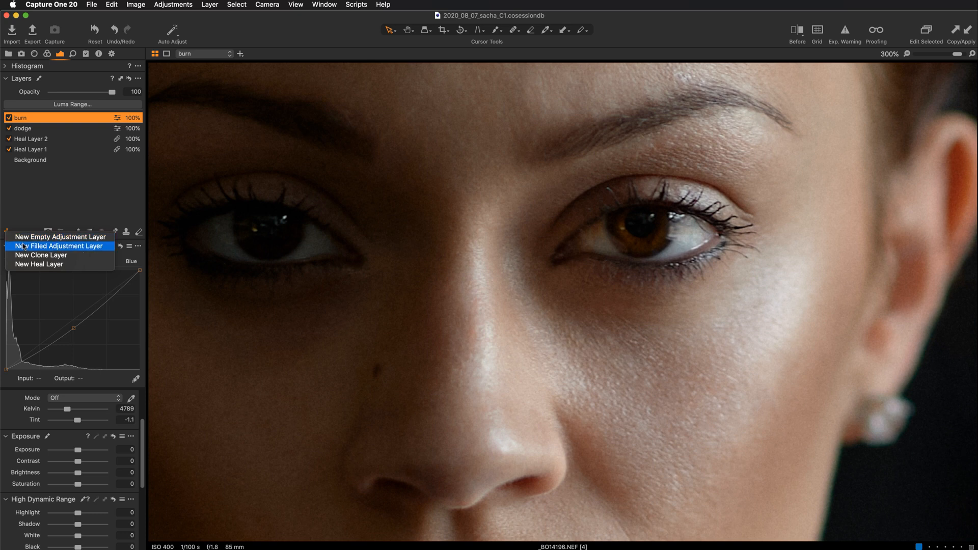
click(23, 247)
double_click(43, 116)
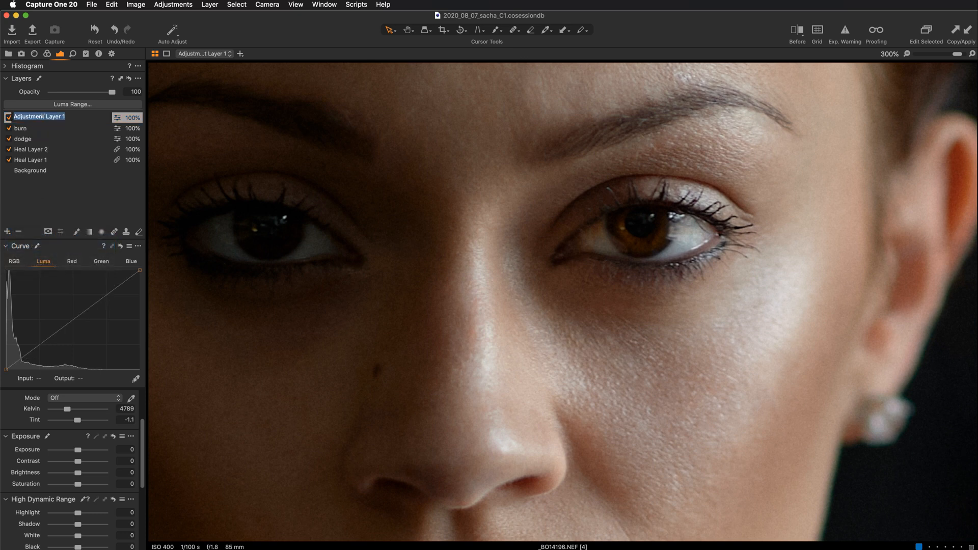
text(eye)
key(Return)
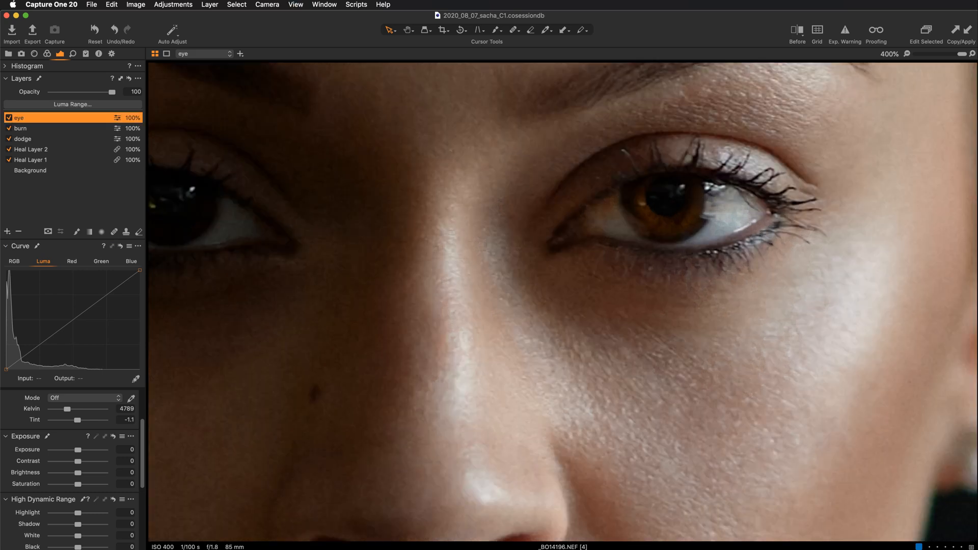
Raise the mask brush's flow and try painting over the white at the brighter eye's inner corner
drag(561, 279, 484, 312)
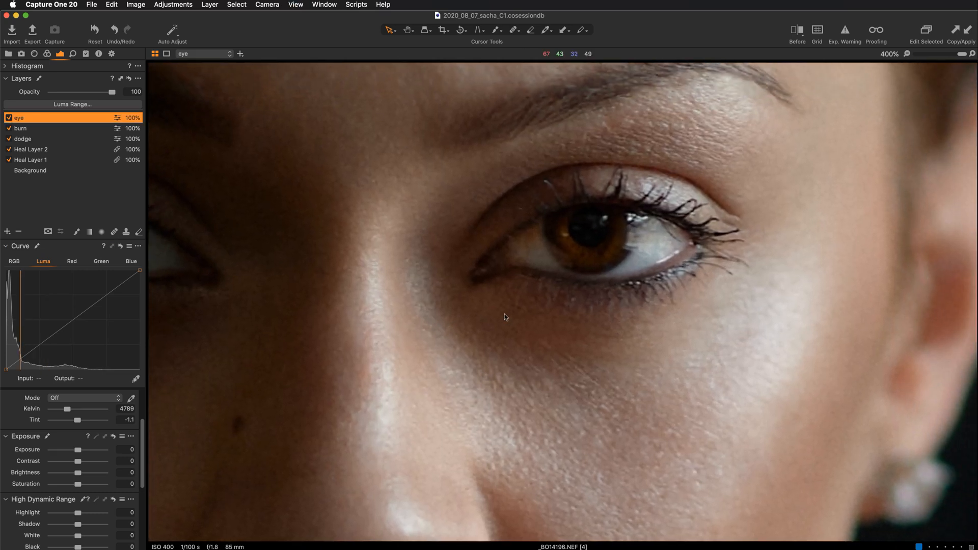
key(b)
right_click(364, 216)
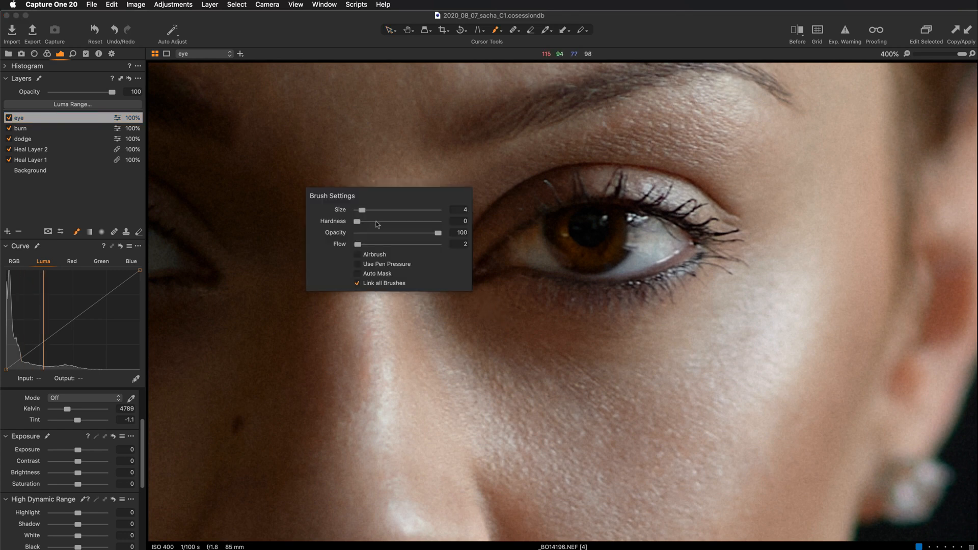
drag(376, 248, 420, 251)
click(561, 226)
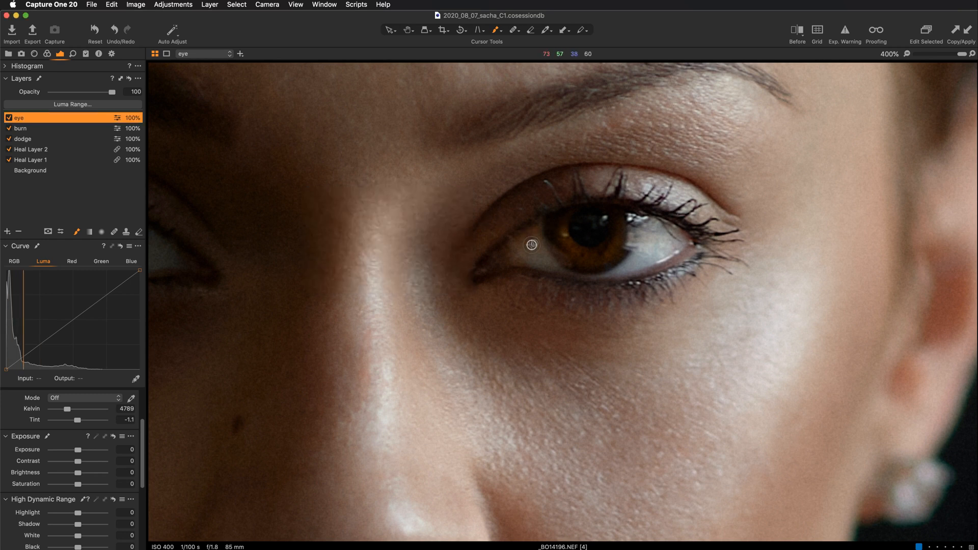
drag(517, 240, 532, 231)
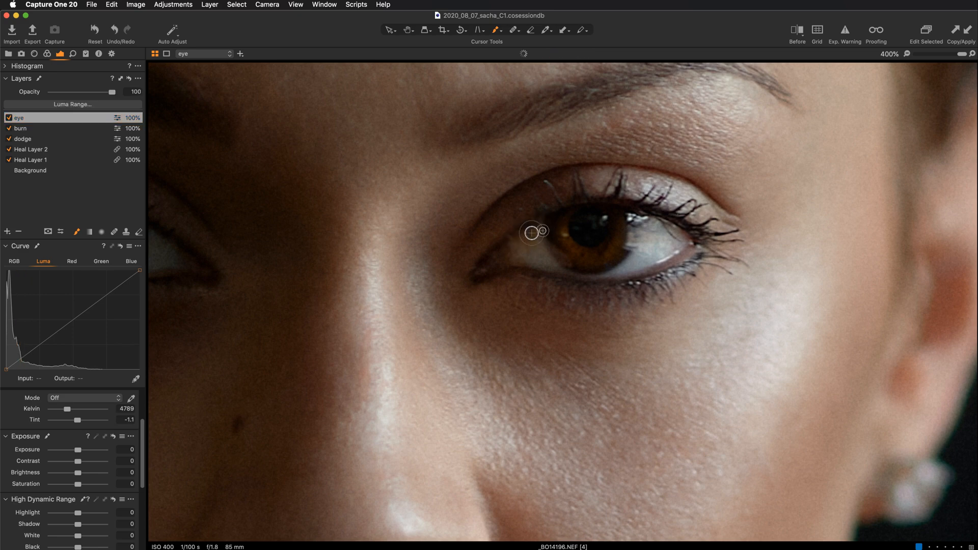
Display the "eye" layer's filled mask and invert it to empty the layer
key(m)
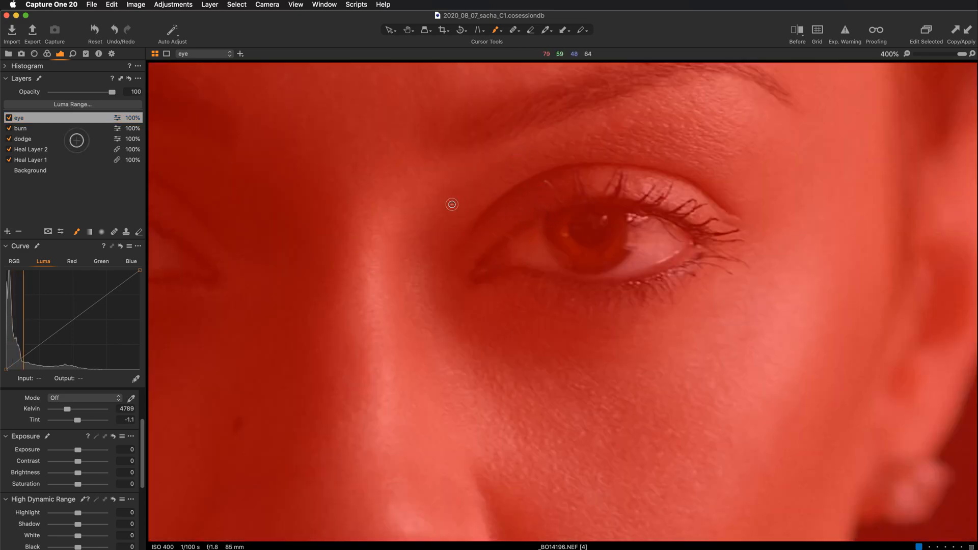
right_click(38, 120)
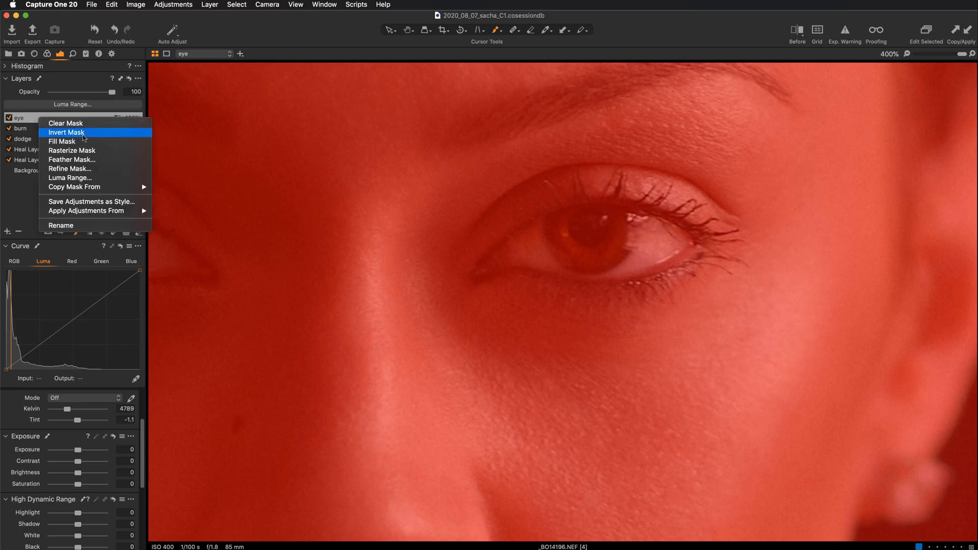
click(61, 134)
Paint the "eye" layer's mask over the shaded white at the brighter eye's inner corner, with brush flow reduced to 45
mouse_move(522, 236)
mouse_down()
mouse_move(535, 223)
mouse_move(519, 234)
mouse_move(535, 228)
mouse_move(527, 242)
mouse_up()
right_click(536, 263)
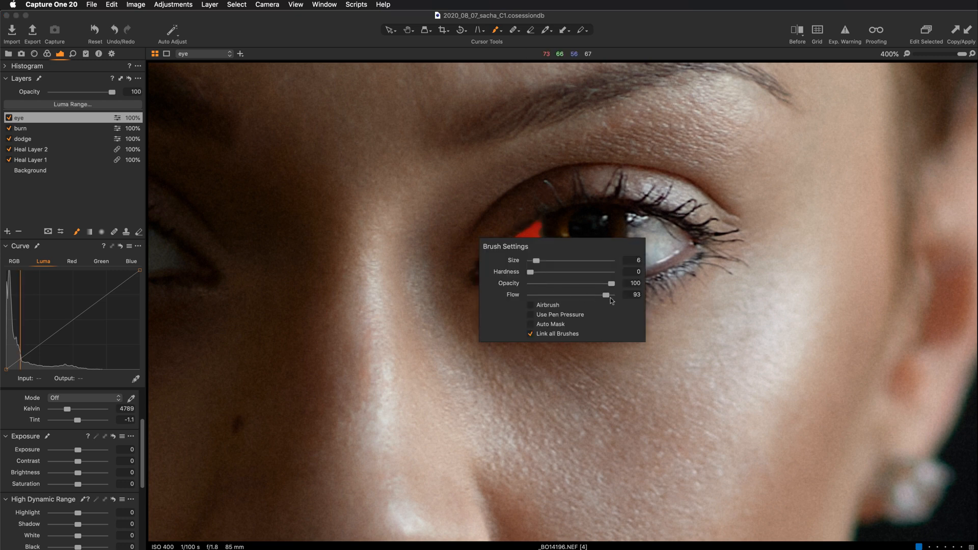
drag(572, 293, 564, 295)
click(399, 228)
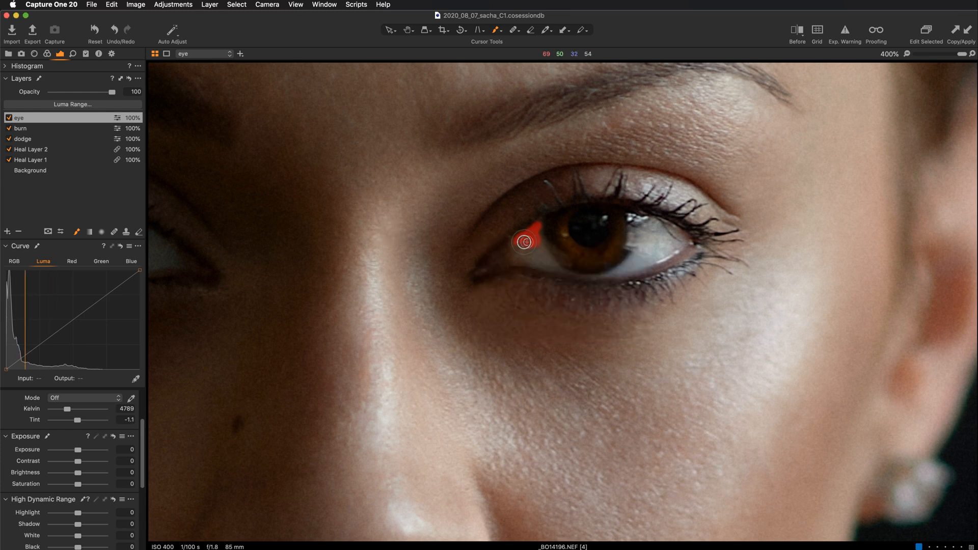
mouse_move(524, 241)
mouse_down()
mouse_move(515, 244)
mouse_move(535, 244)
mouse_move(533, 227)
mouse_move(535, 245)
mouse_move(524, 228)
mouse_move(539, 246)
mouse_move(535, 227)
mouse_move(541, 251)
mouse_move(525, 251)
mouse_up()
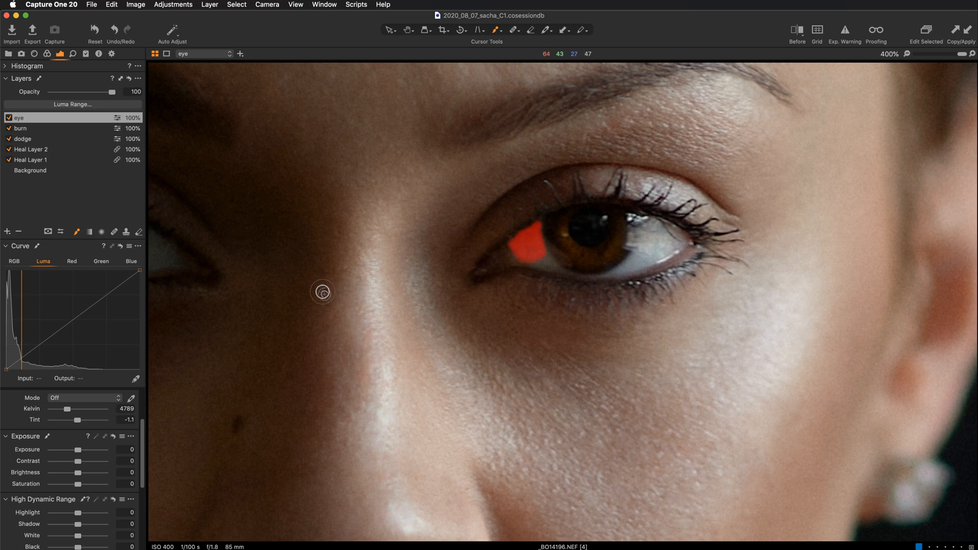
Set the "eye" layer's Saturation to -38 and Brightness to 4, checking the painted mask area
key(v)
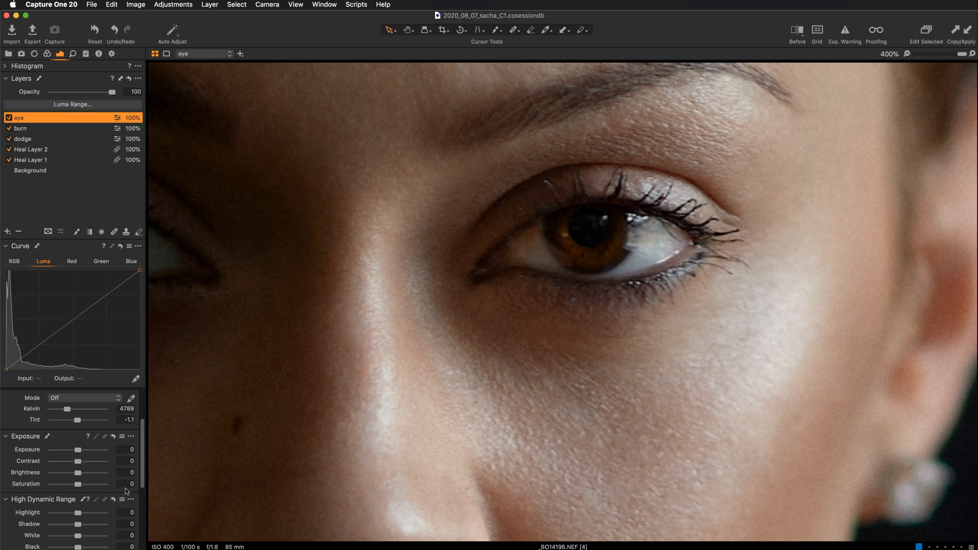
key(m)
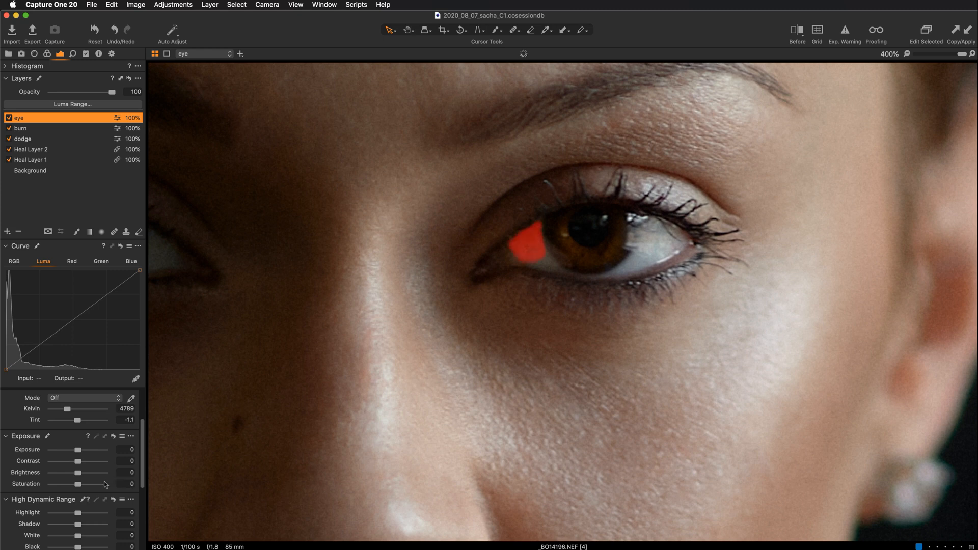
key(m)
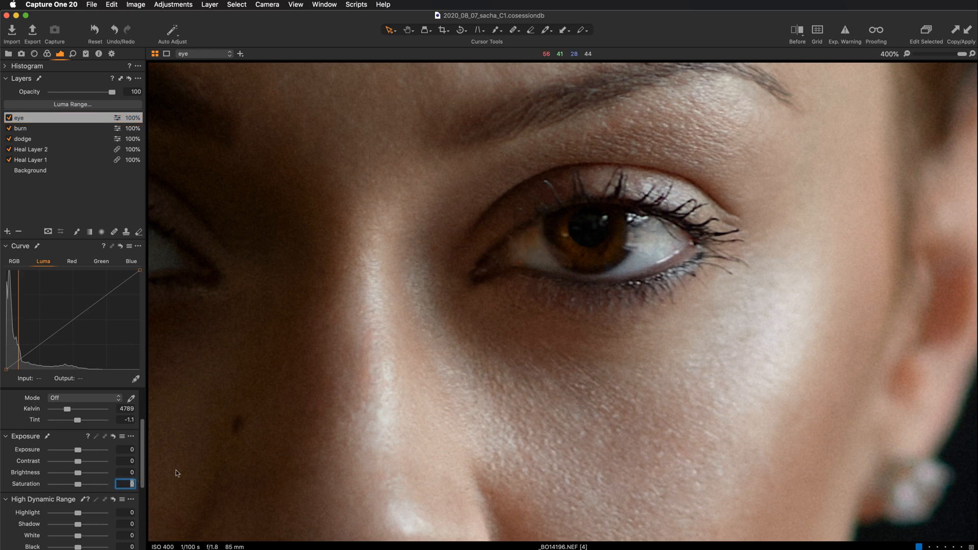
text(-40)
key(Return)
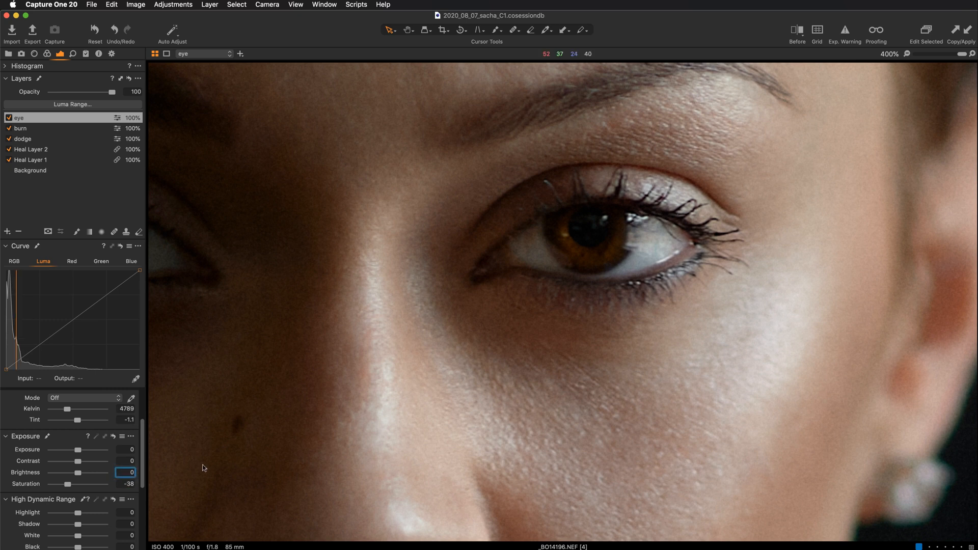
click(130, 473)
key(Up)
Compare the eye with and without the "eye" layer, leave it enabled, and check its mask coverage
click(8, 118)
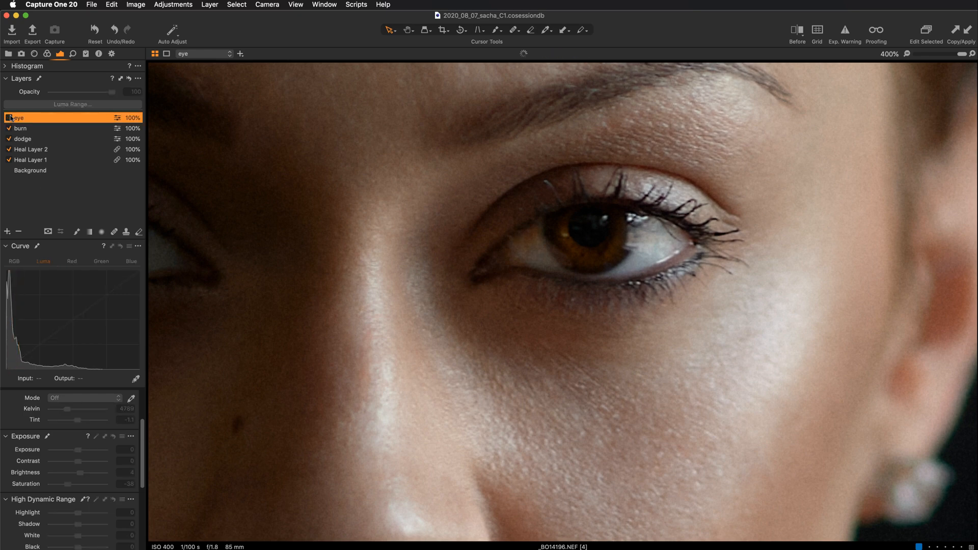
click(9, 117)
key(super+minus)
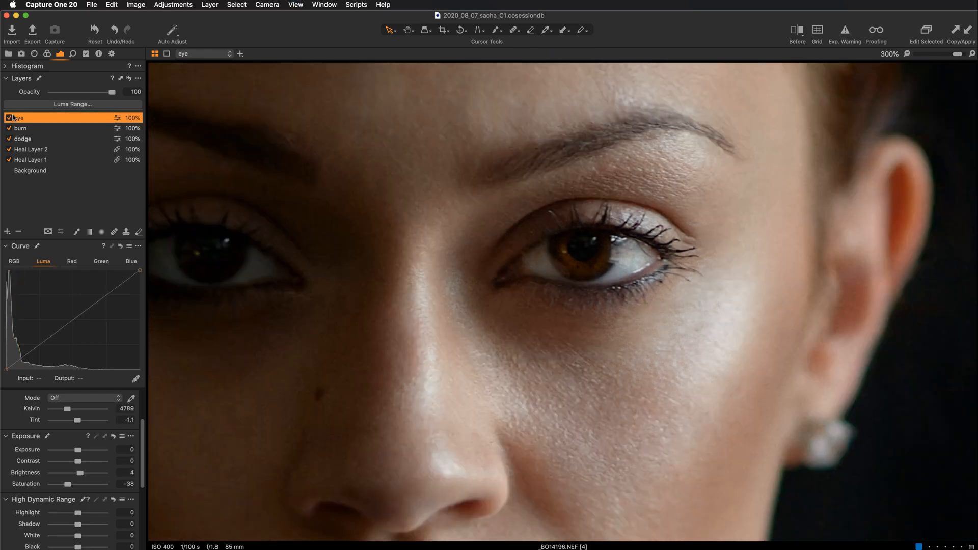
click(8, 118)
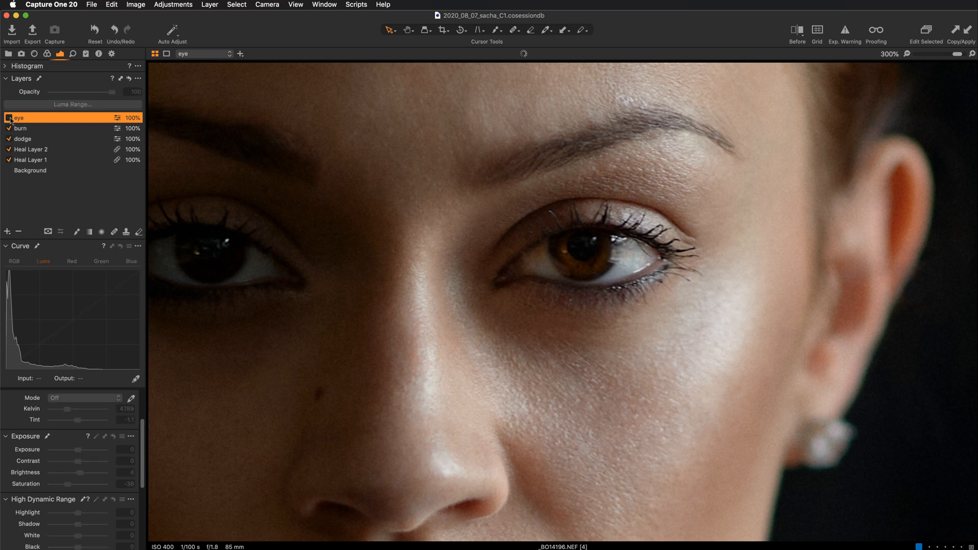
click(9, 118)
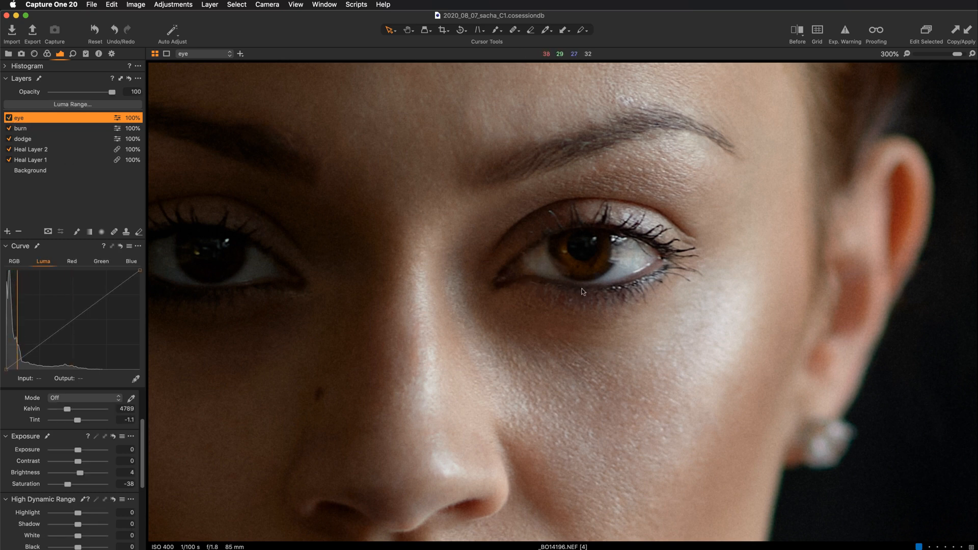
key(super+plus)
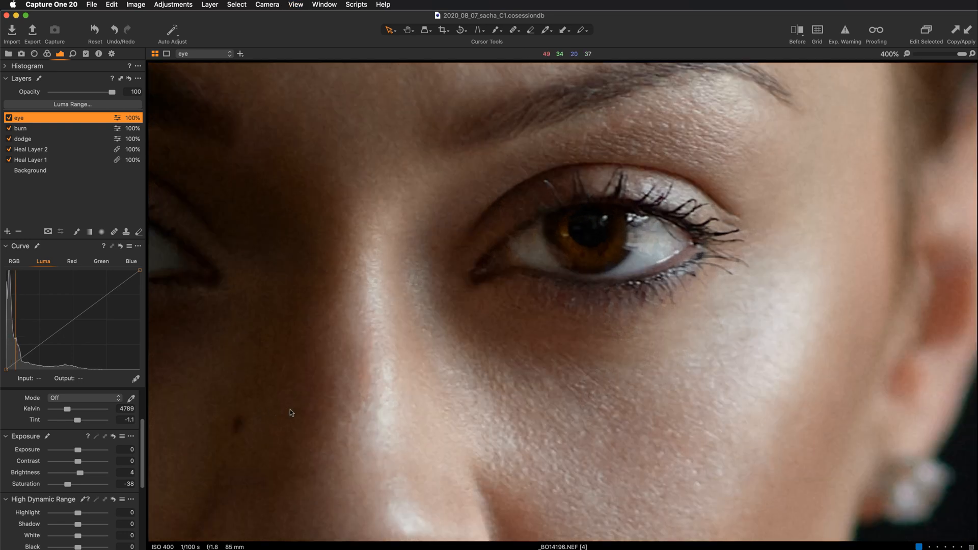
key(m)
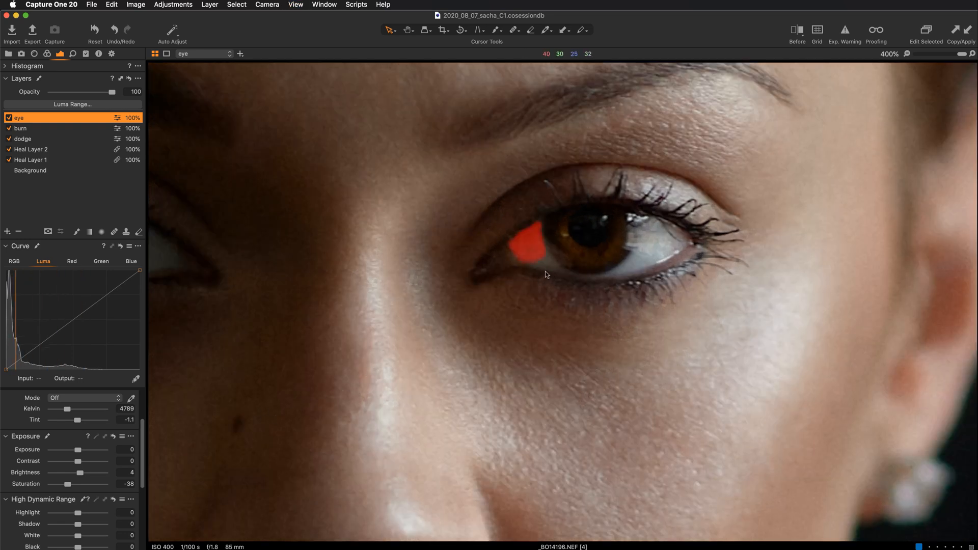
key(m)
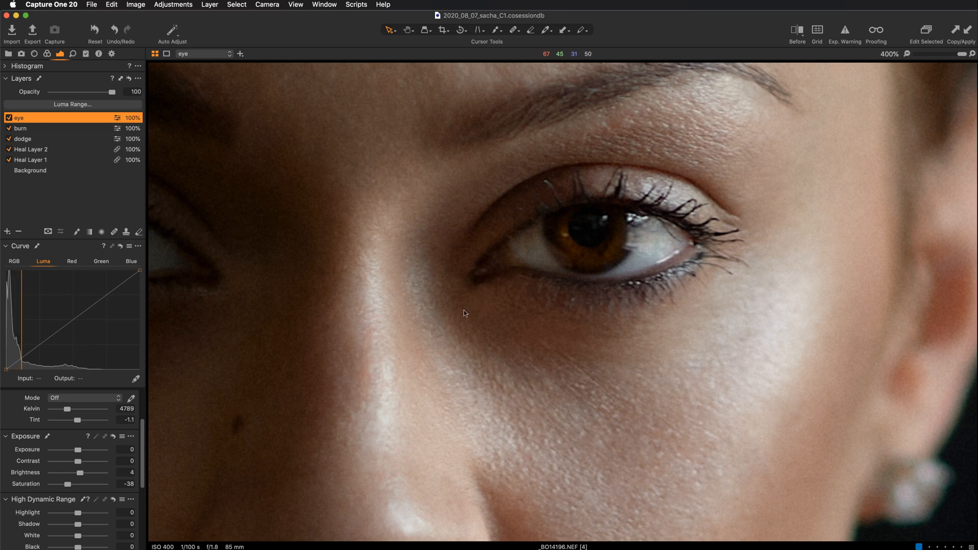
Add an empty adjustment layer above the "eye" layer and name it "eyes"
drag(297, 323, 586, 316)
drag(477, 357, 515, 350)
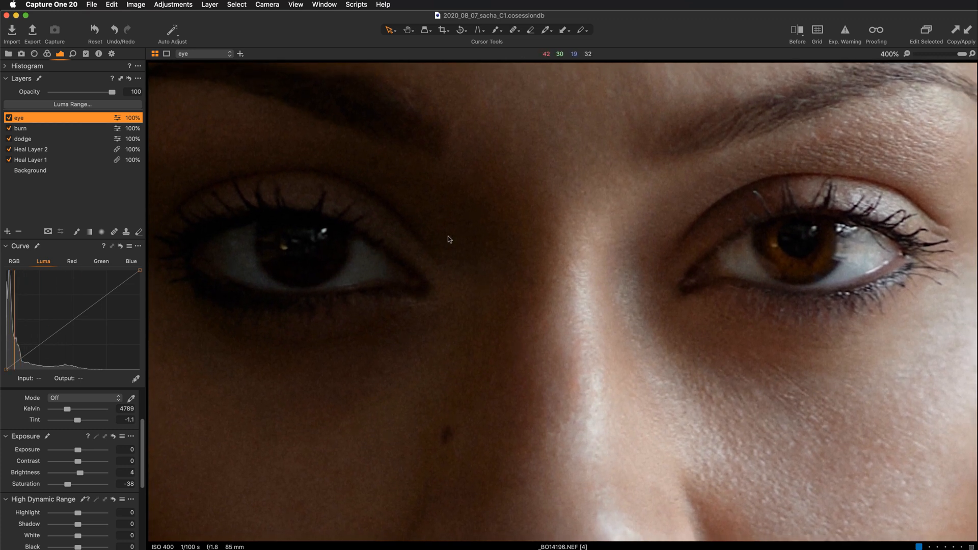
click(8, 232)
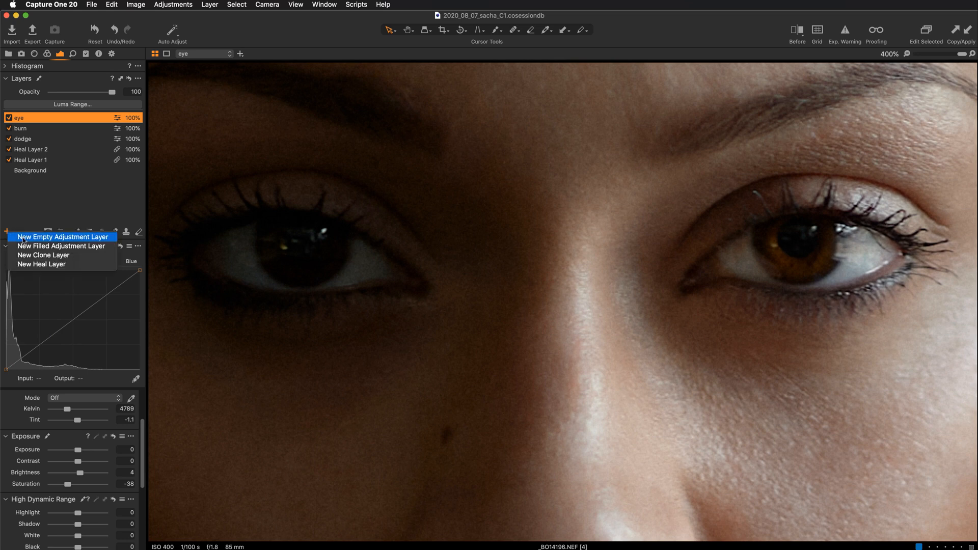
click(24, 238)
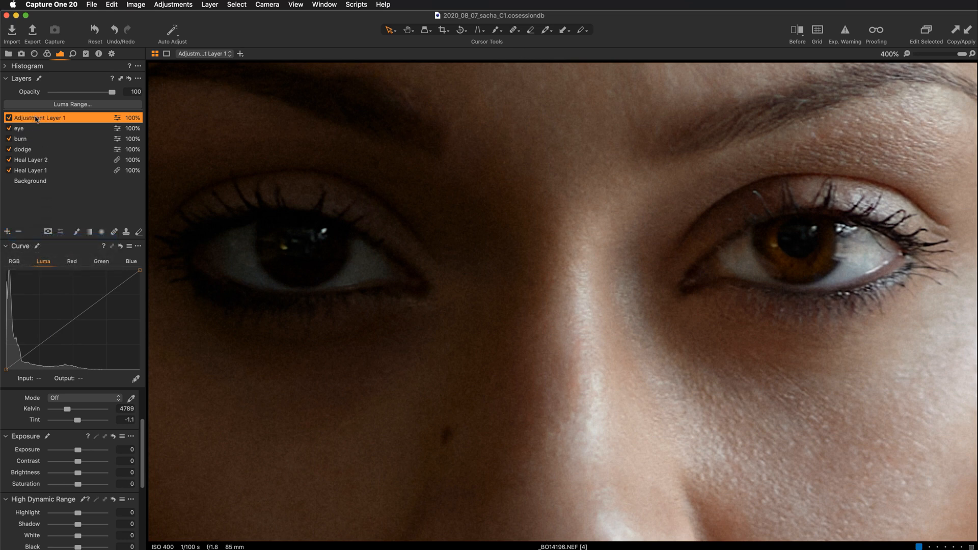
double_click(36, 118)
text(e)
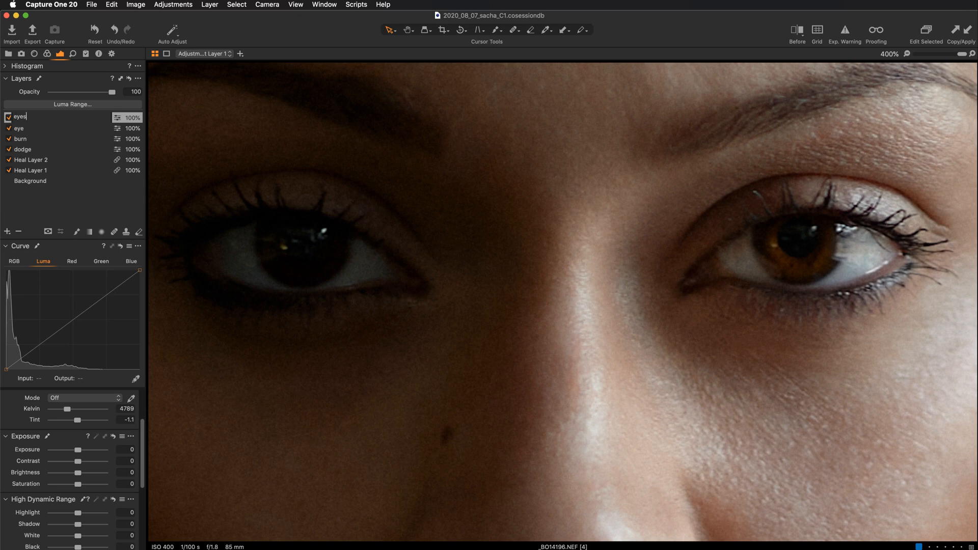
text(yes)
key(Return)
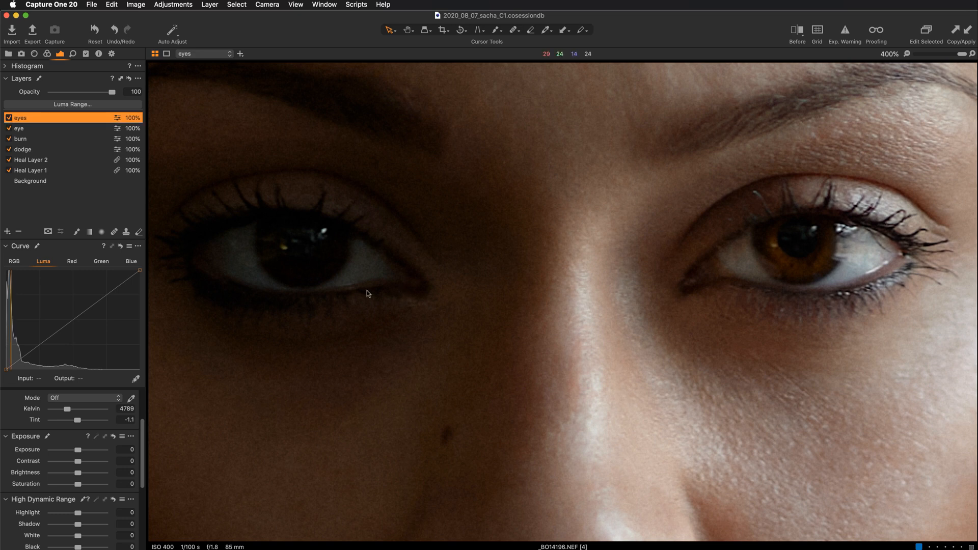
Paint the "eyes" layer's mask over the irises of both eyes with a size 6 soft brush and increased flow
key(b)
right_click(270, 250)
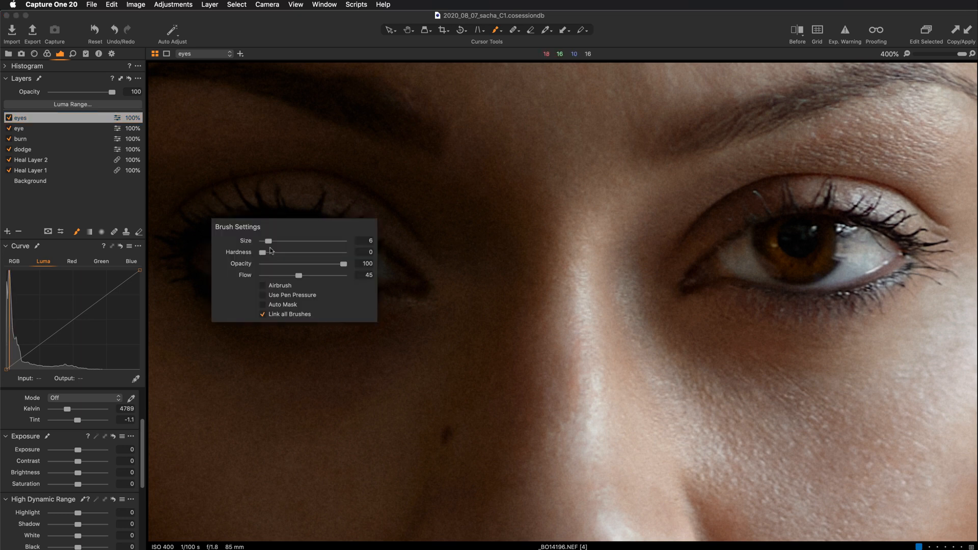
drag(304, 276, 310, 275)
click(257, 178)
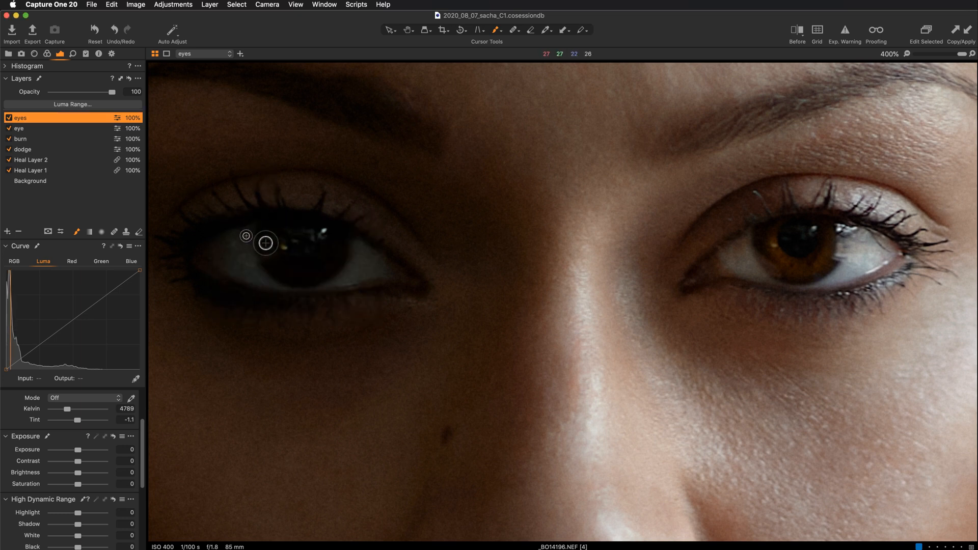
mouse_move(265, 237)
mouse_down()
mouse_move(296, 232)
mouse_move(289, 244)
mouse_move(262, 227)
mouse_move(278, 227)
mouse_move(265, 227)
mouse_move(273, 241)
mouse_move(277, 230)
mouse_move(266, 249)
mouse_move(263, 235)
mouse_move(278, 255)
mouse_move(274, 238)
mouse_move(308, 264)
mouse_move(330, 239)
mouse_move(309, 261)
mouse_move(286, 260)
mouse_move(324, 253)
mouse_move(330, 232)
mouse_move(339, 231)
mouse_move(340, 254)
mouse_move(340, 235)
mouse_move(347, 239)
mouse_move(329, 271)
mouse_move(331, 260)
mouse_move(279, 274)
mouse_move(263, 252)
mouse_move(303, 276)
mouse_move(283, 267)
mouse_move(287, 250)
mouse_move(238, 214)
mouse_move(292, 273)
mouse_move(260, 248)
mouse_move(292, 268)
mouse_move(283, 276)
mouse_move(299, 279)
mouse_move(329, 260)
mouse_move(285, 267)
mouse_move(325, 276)
mouse_move(302, 275)
mouse_move(342, 248)
mouse_move(299, 277)
mouse_up()
key(m)
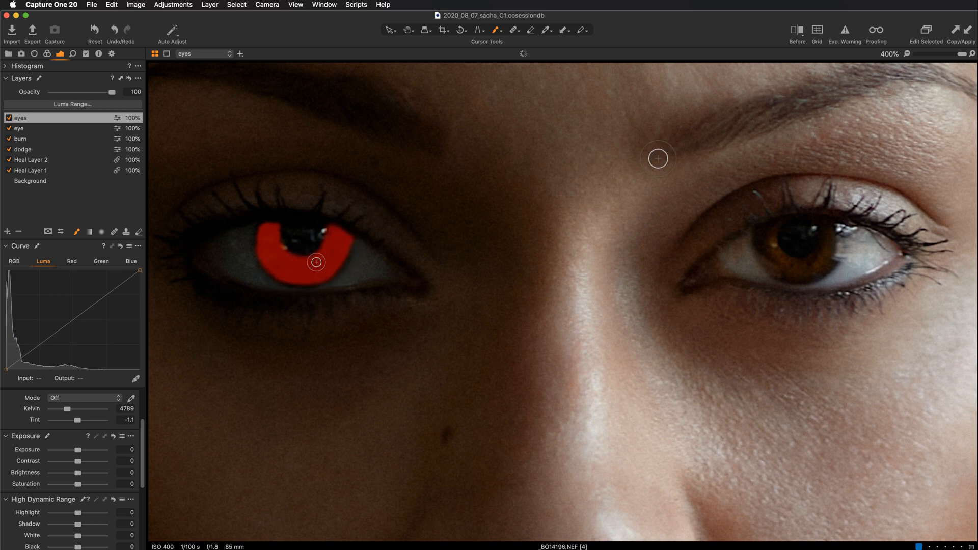
mouse_move(784, 235)
mouse_down()
mouse_move(761, 232)
mouse_move(774, 224)
mouse_move(766, 248)
mouse_move(770, 237)
mouse_move(778, 259)
mouse_move(792, 264)
mouse_move(761, 246)
mouse_move(767, 266)
mouse_move(795, 276)
mouse_move(771, 259)
mouse_move(793, 272)
mouse_move(804, 268)
mouse_move(785, 261)
mouse_move(822, 259)
mouse_move(827, 232)
mouse_move(837, 247)
mouse_move(836, 233)
mouse_move(825, 264)
mouse_move(794, 274)
mouse_move(813, 274)
mouse_move(835, 242)
mouse_move(831, 263)
mouse_move(788, 273)
mouse_move(810, 277)
mouse_move(830, 245)
mouse_move(808, 265)
mouse_move(783, 267)
mouse_move(830, 225)
mouse_up()
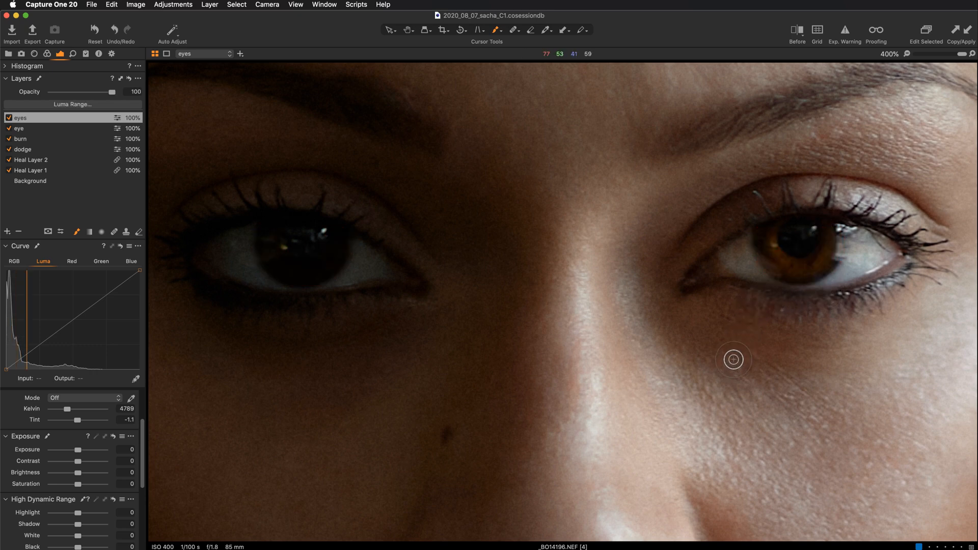
Set the "eyes" layer's Shadow to 27 and its Clarity to 12 with the Natural method
key(super+minus)
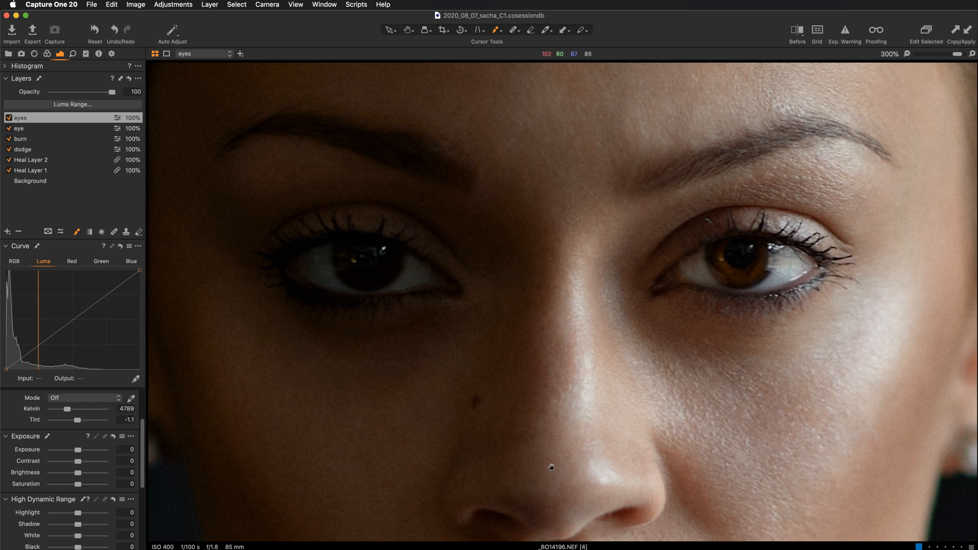
drag(550, 464, 552, 355)
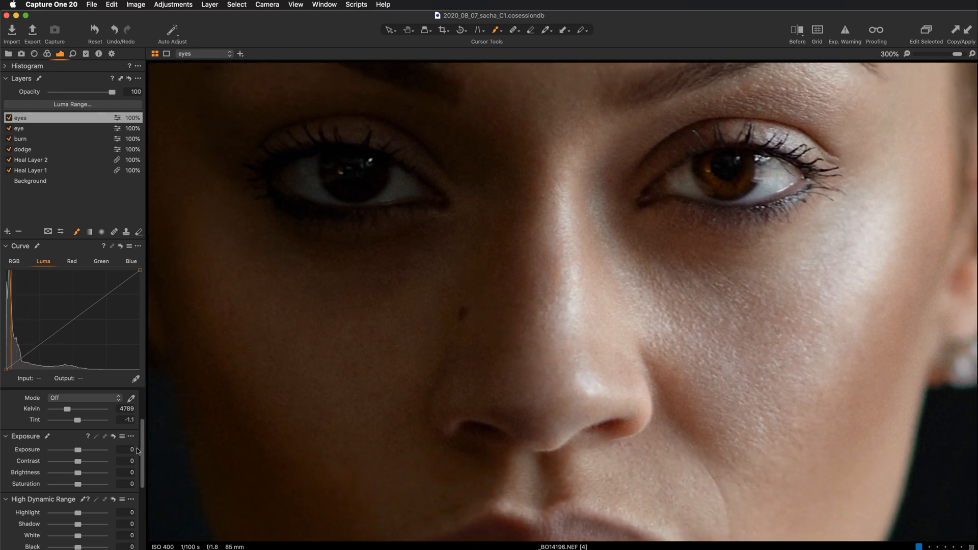
scroll(143, 445, down, 3)
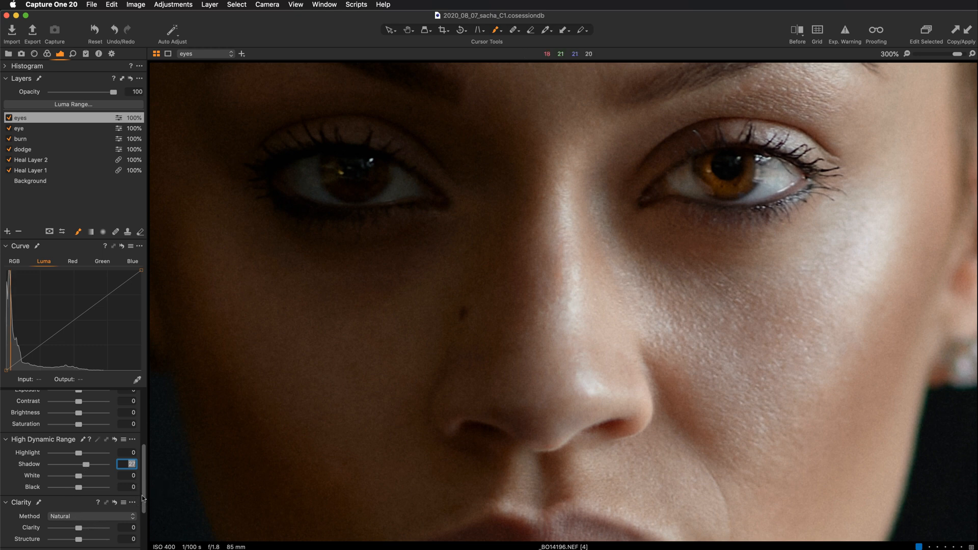
scroll(144, 510, down, 3)
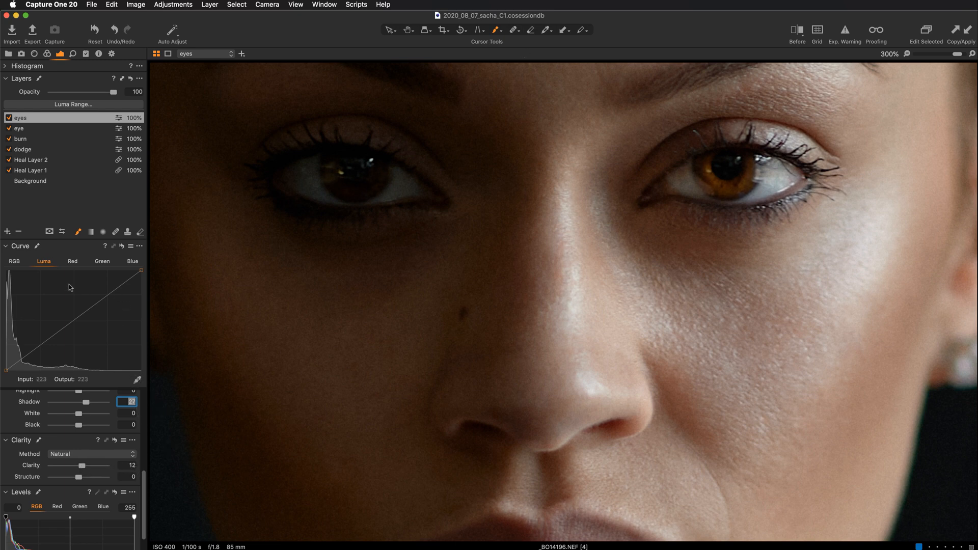
Compare the irises with and without the "eyes" layer, leave it enabled, and review the portrait at 100%
click(9, 119)
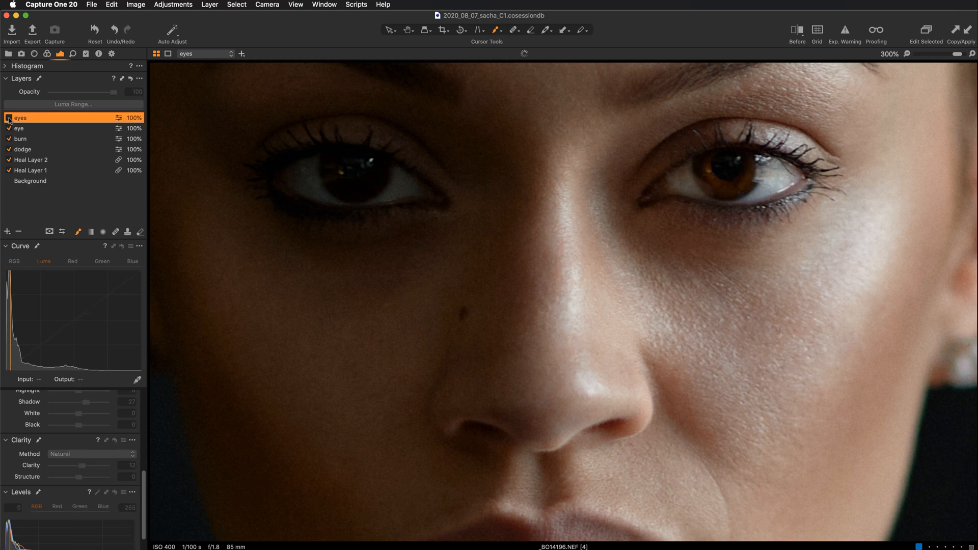
click(9, 118)
key(super+minus)
key(super+minus)
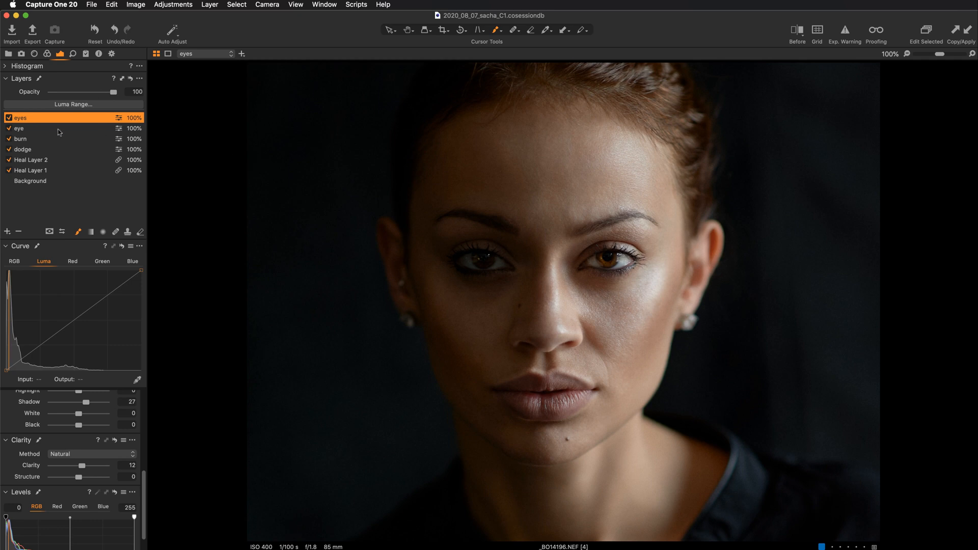
Lower the "eyes" layer's opacity to 73 and compare the portrait with and without the layer
click(8, 119)
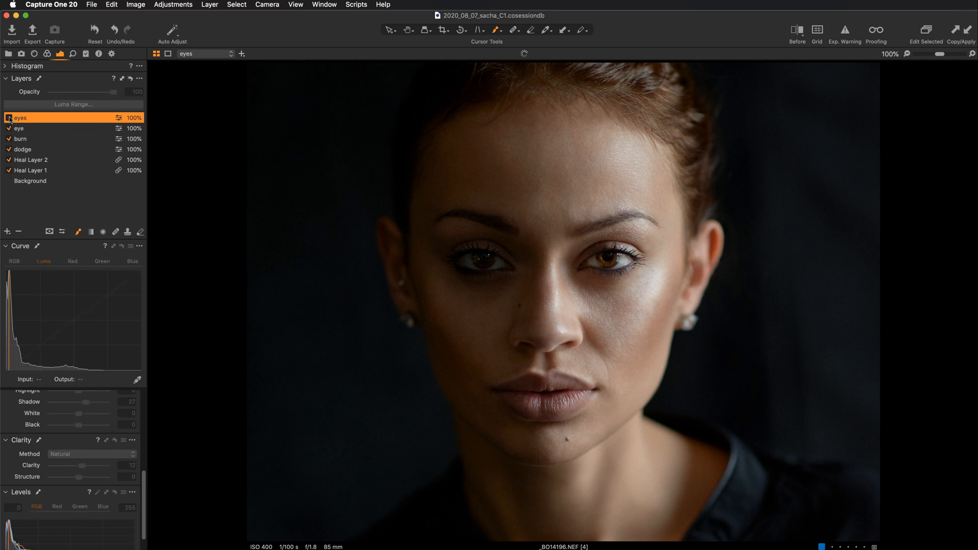
click(9, 118)
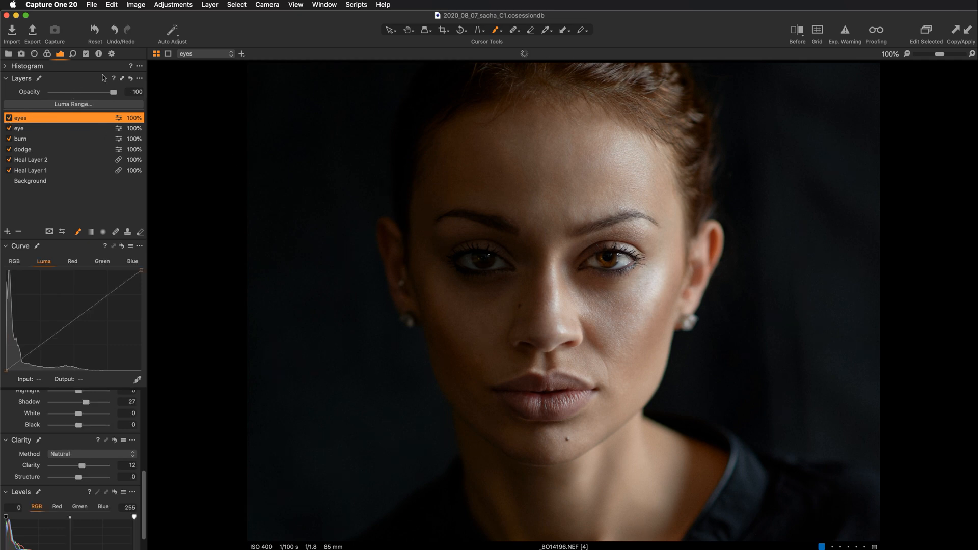
drag(116, 91, 98, 93)
click(8, 118)
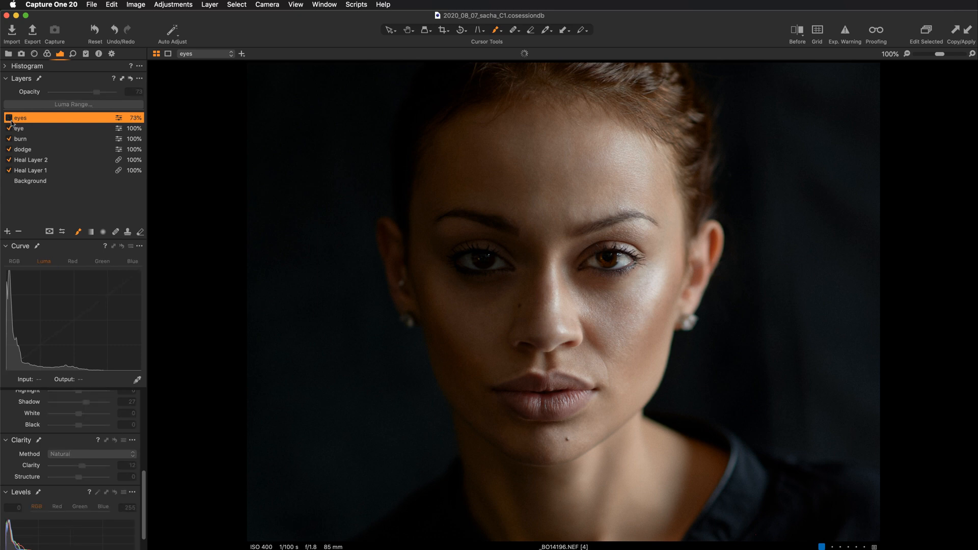
click(8, 118)
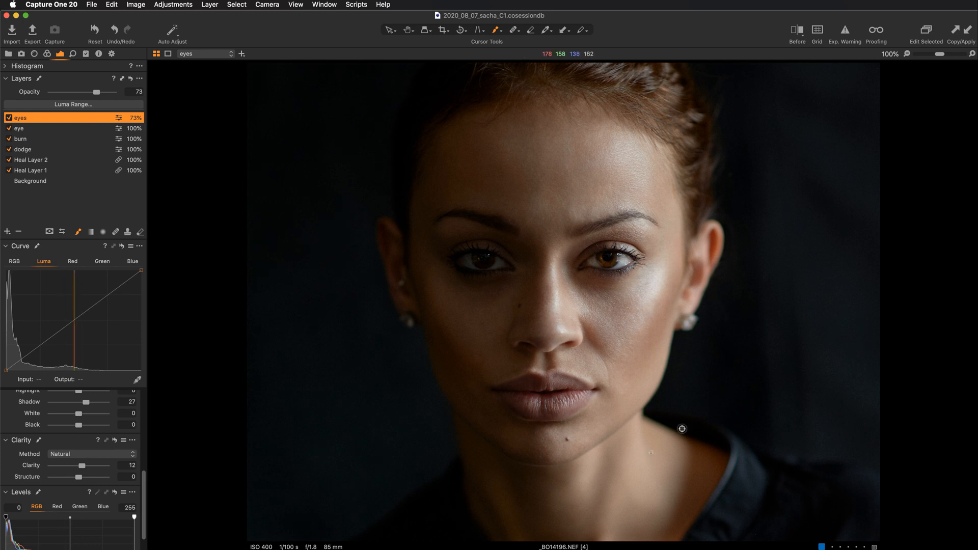
Add an empty adjustment layer above the "eyes" layer and name it "luminosity"
click(408, 30)
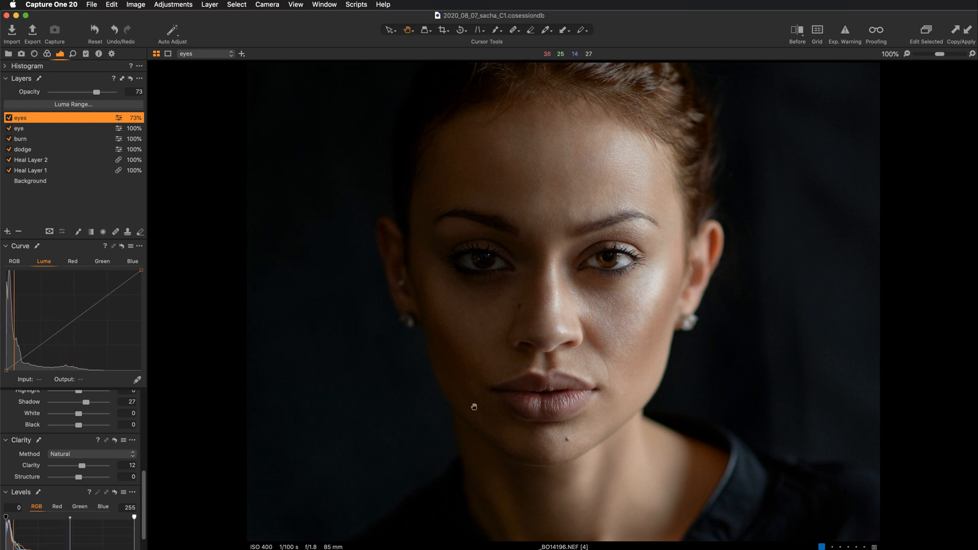
drag(474, 406, 466, 323)
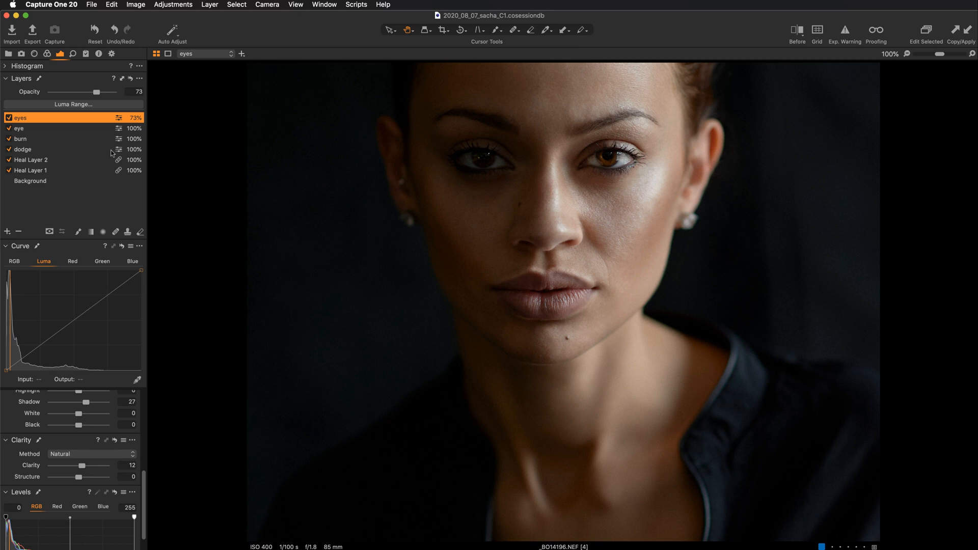
click(7, 232)
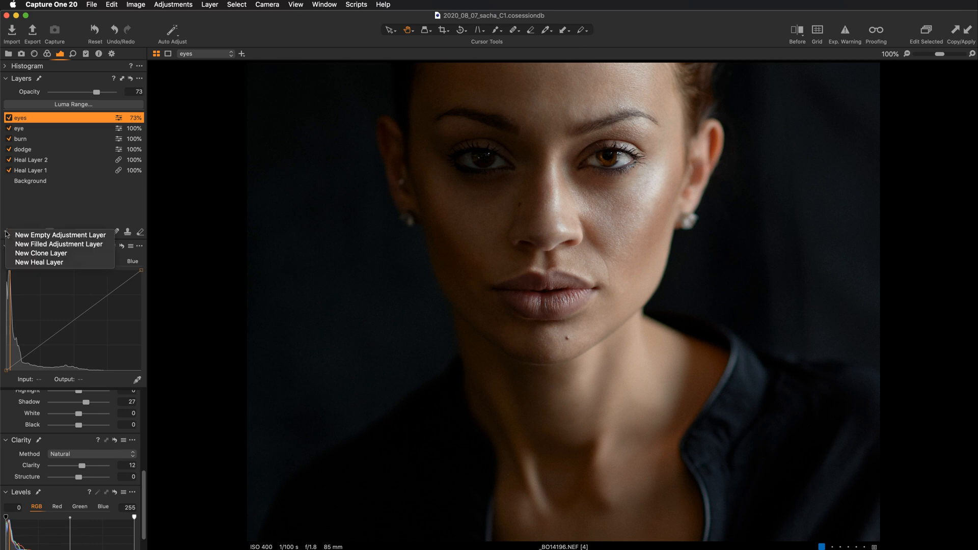
click(25, 234)
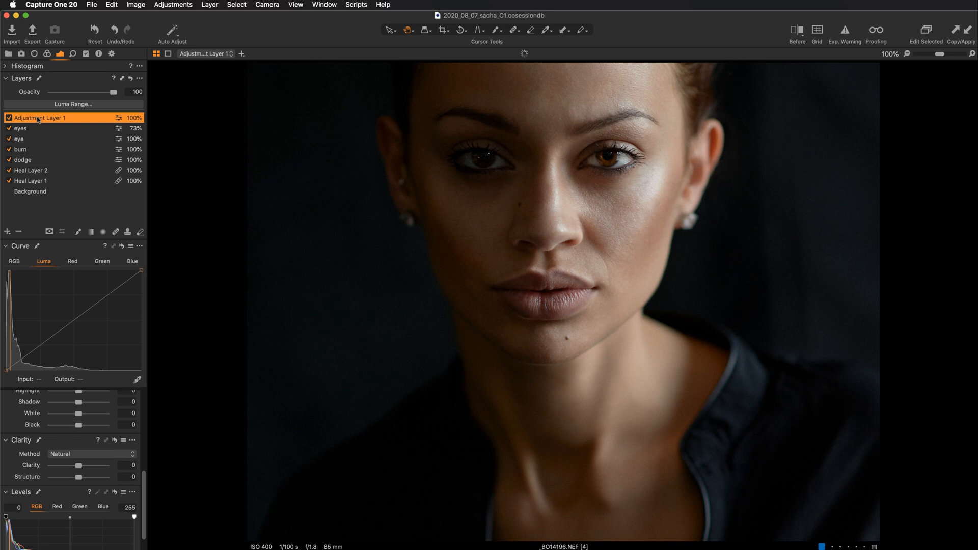
double_click(38, 118)
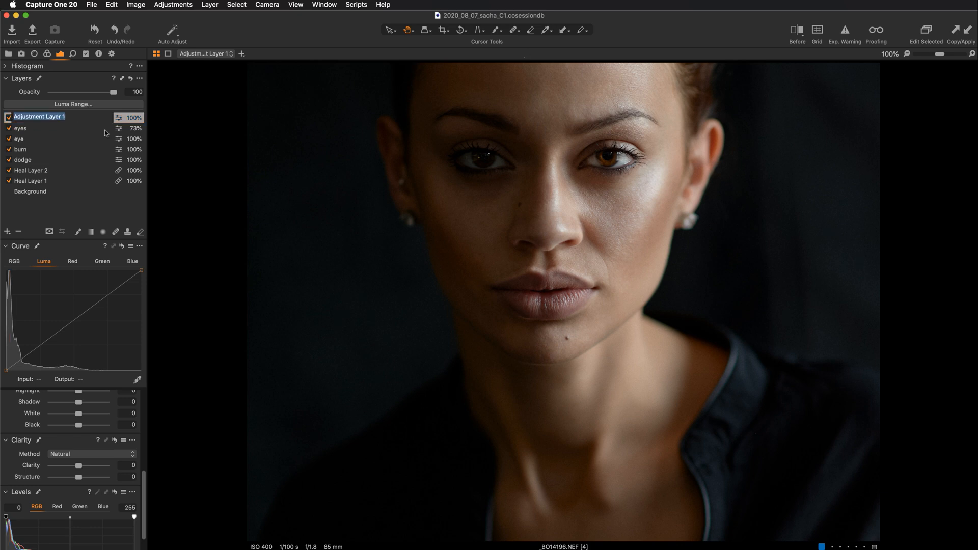
text(luminosity)
key(Return)
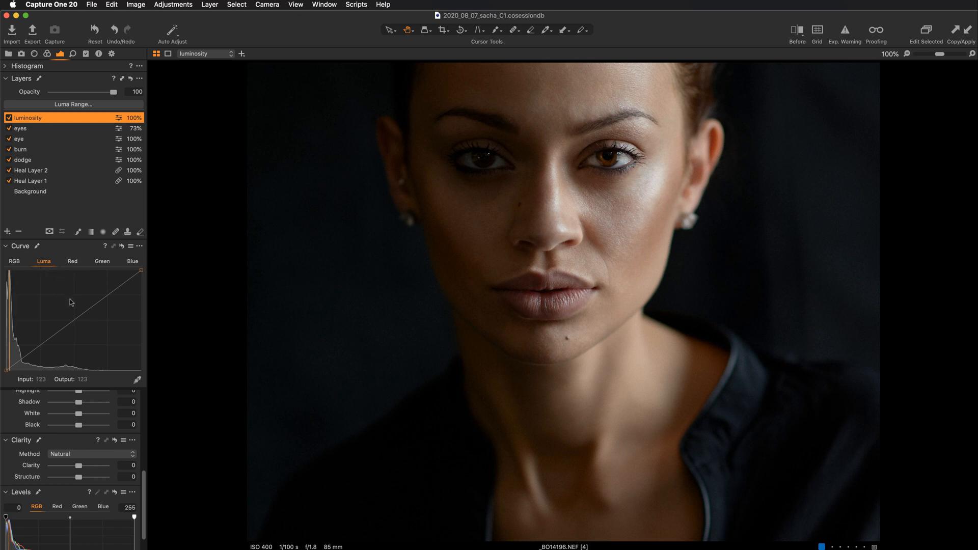
Apply the Contrast Luma curve preset to the "luminosity" layer and compare the portrait with and without the layer
click(131, 248)
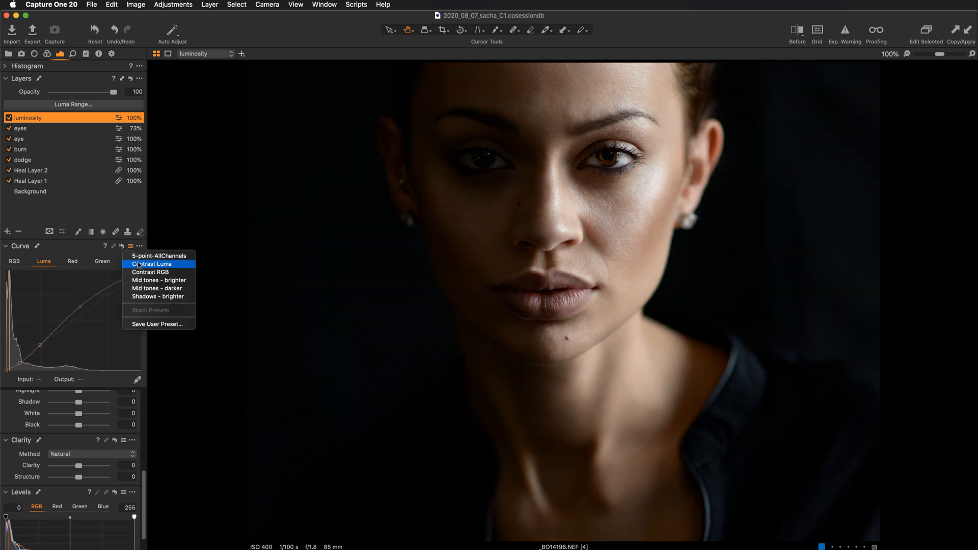
click(134, 264)
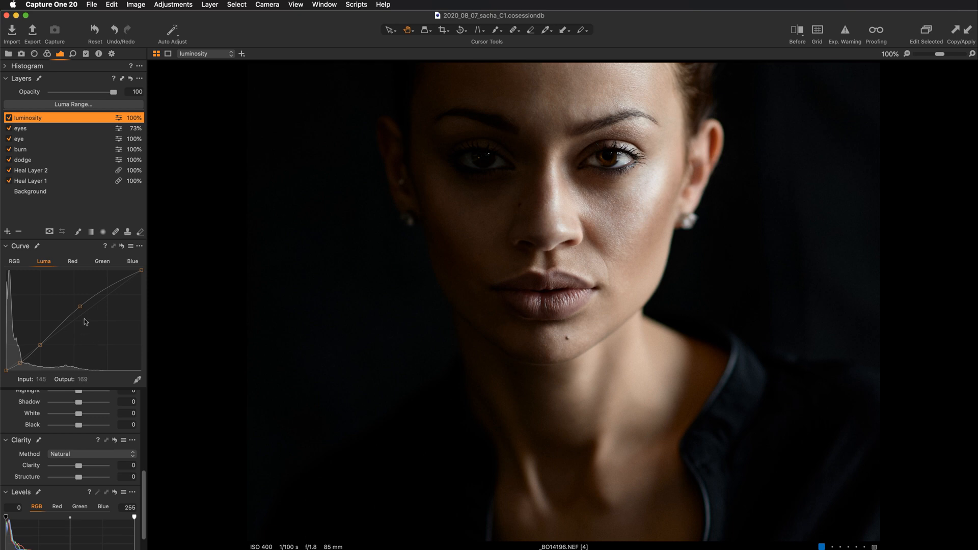
click(9, 117)
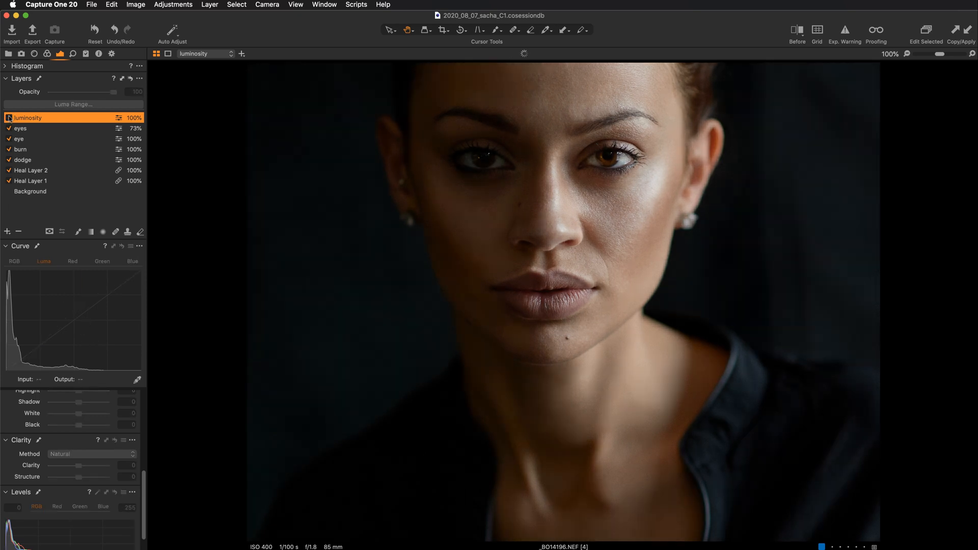
click(9, 117)
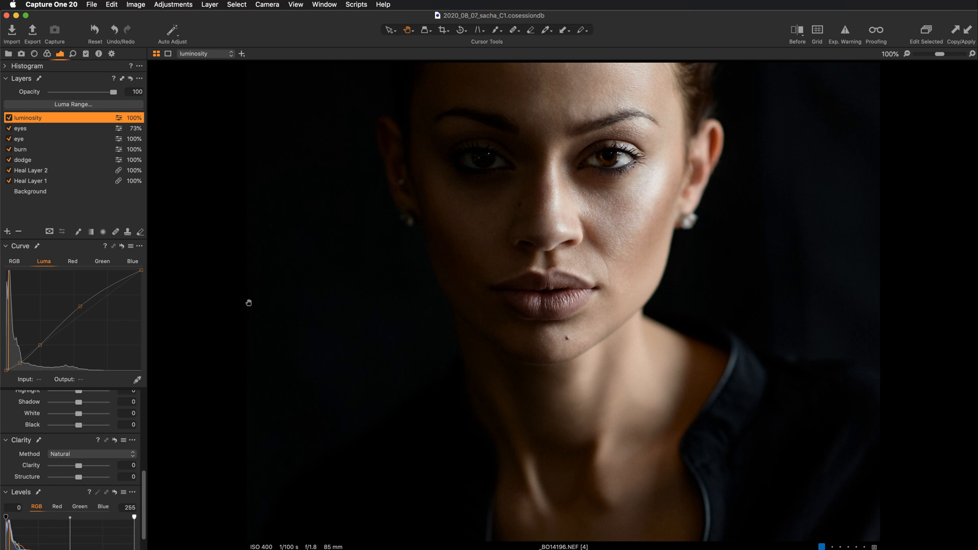
Apply the Contrast RGB preset to the layer's RGB curve and soften it by shifting the upper midtone point toward the highlights
click(13, 262)
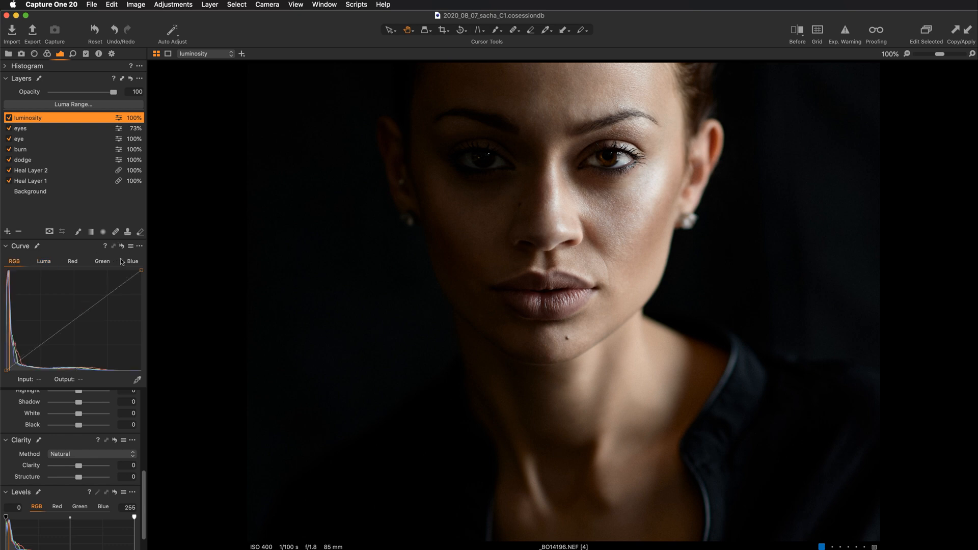
click(131, 246)
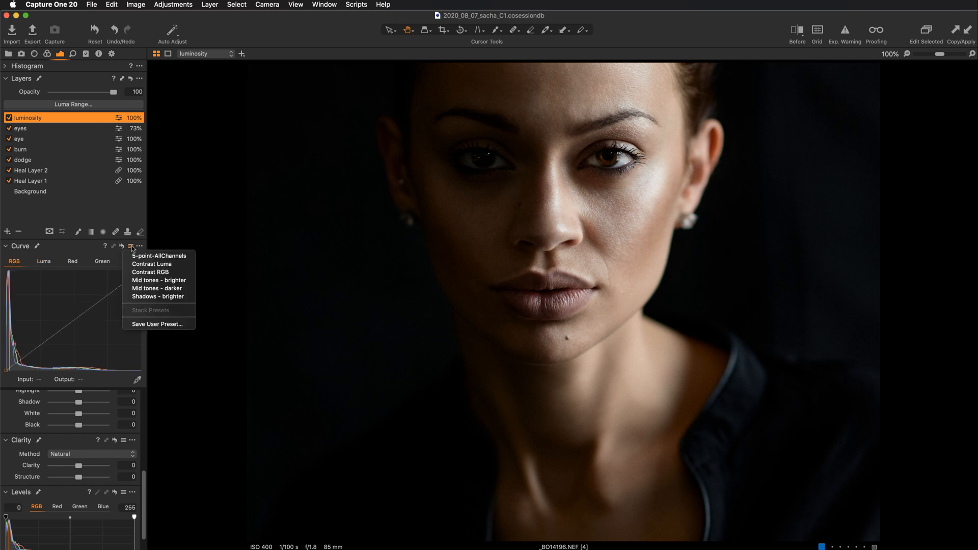
click(140, 272)
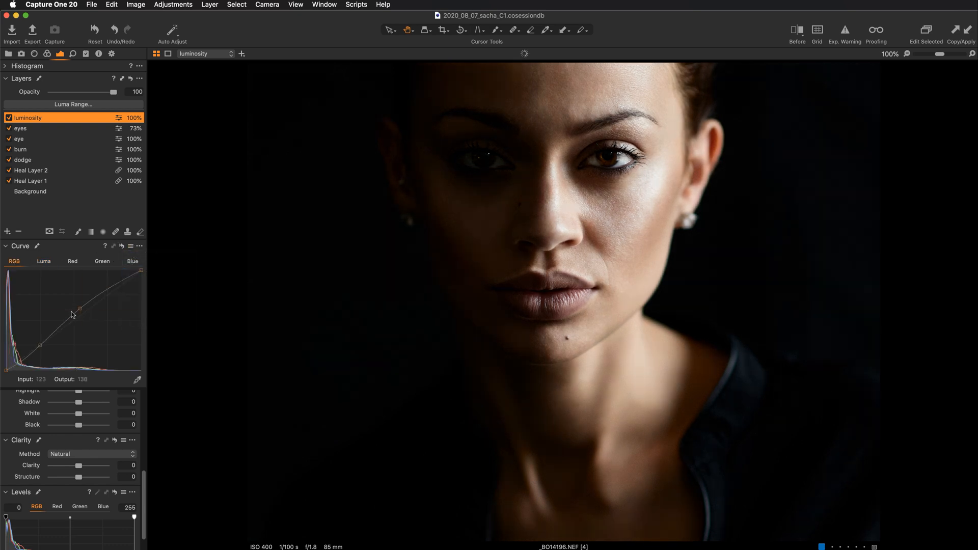
drag(80, 308, 86, 308)
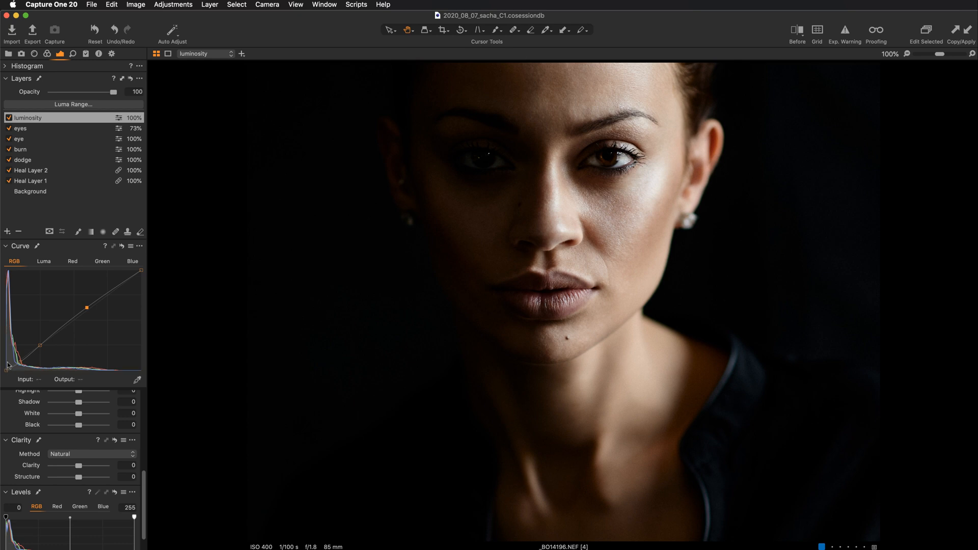
Float and enlarge the Curve tool beside the face, and slightly raise the RGB curve's black point for faded shadows
drag(59, 246, 235, 141)
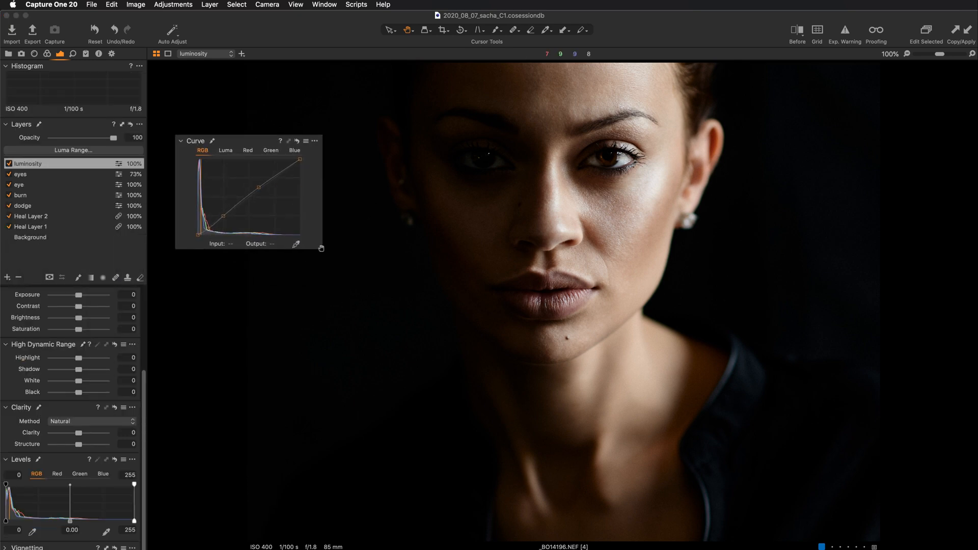
drag(321, 247, 408, 375)
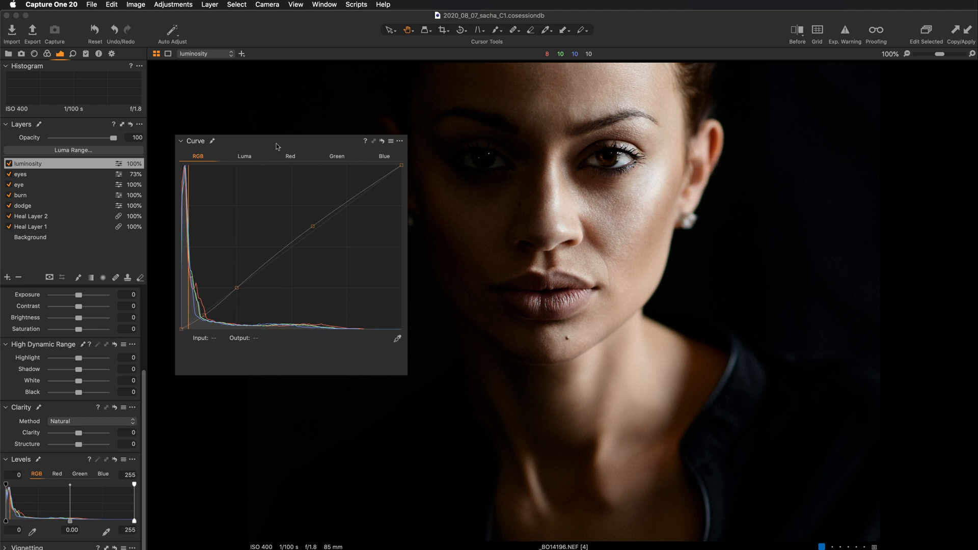
drag(278, 143, 273, 205)
drag(245, 296, 253, 277)
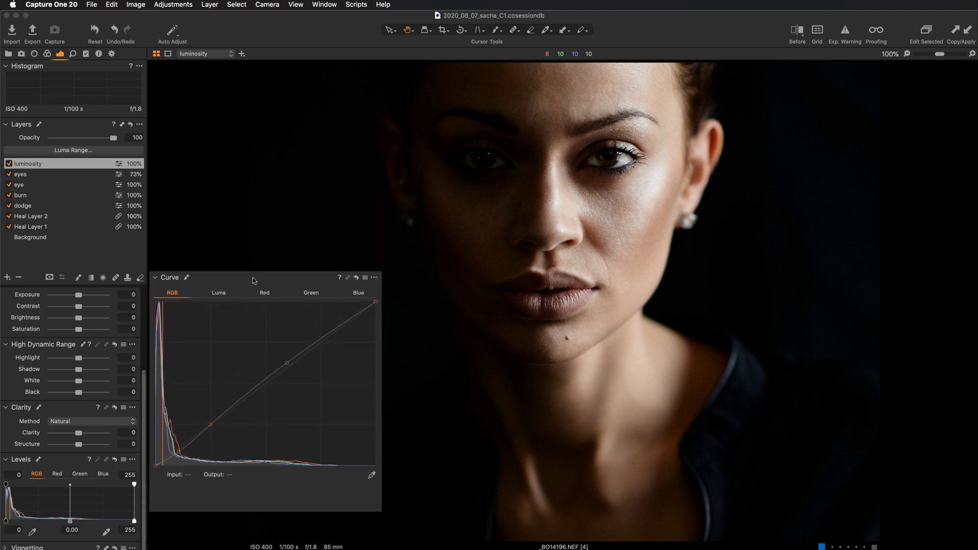
drag(156, 464, 155, 462)
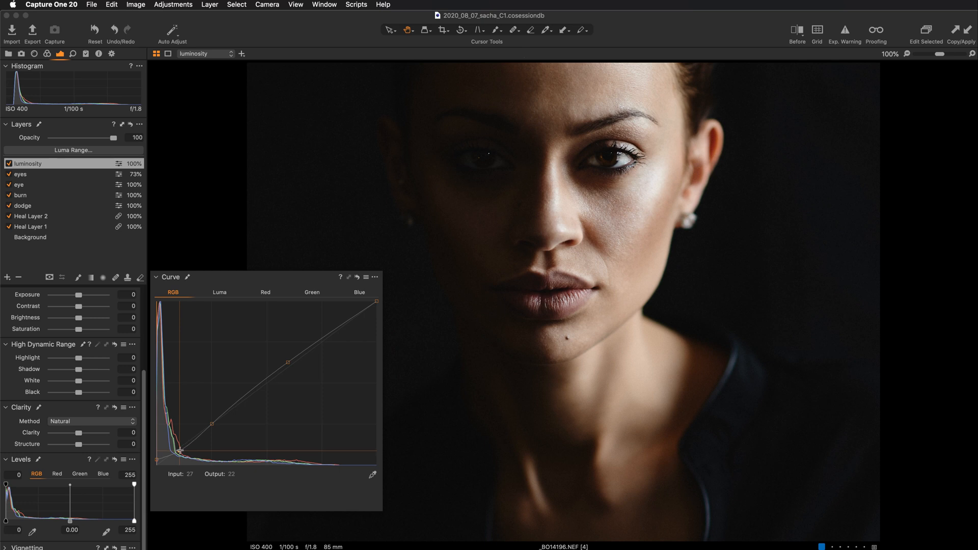
Raise the Luma curve's upper midtone point slightly and lower its shadow point to about input 24, output 16
click(221, 293)
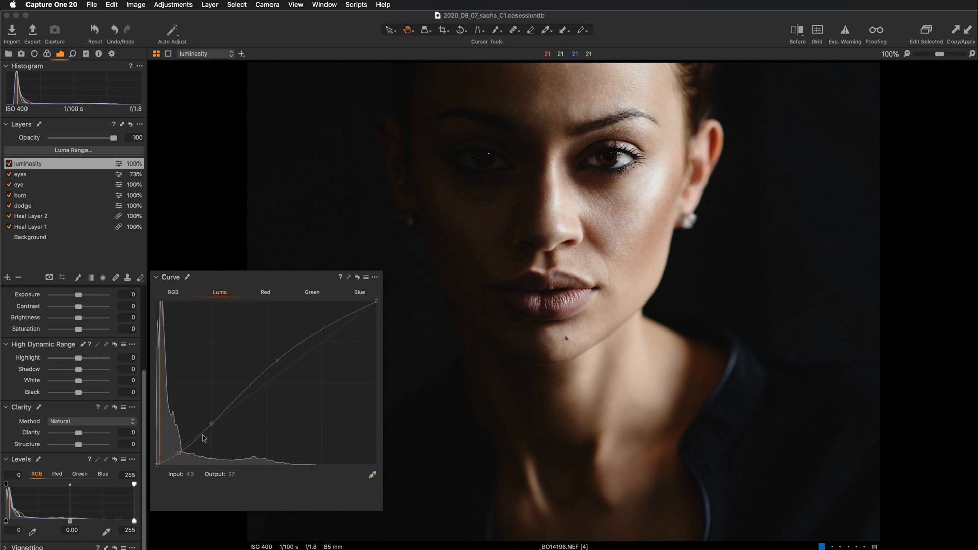
mouse_move(277, 360)
mouse_down()
mouse_move(272, 352)
mouse_move(282, 355)
mouse_up()
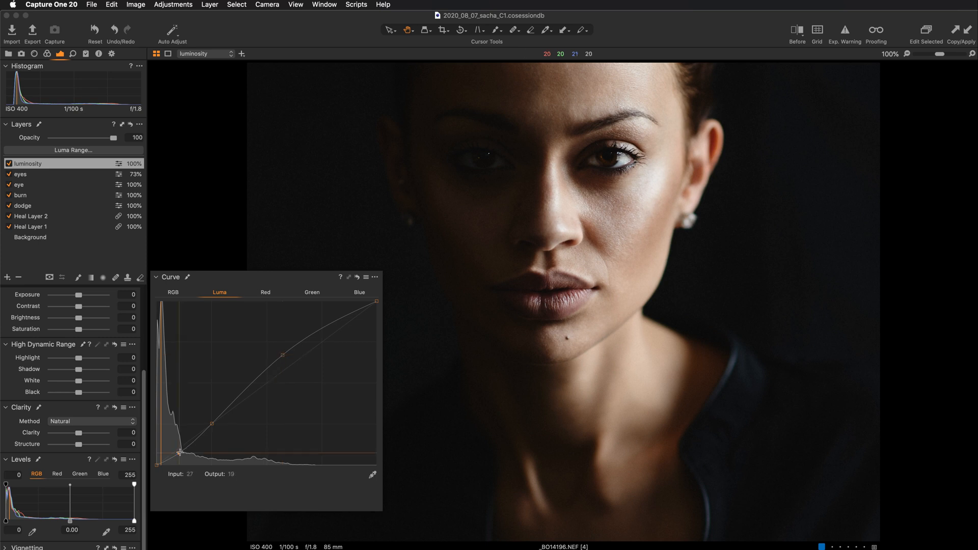
drag(180, 452, 180, 453)
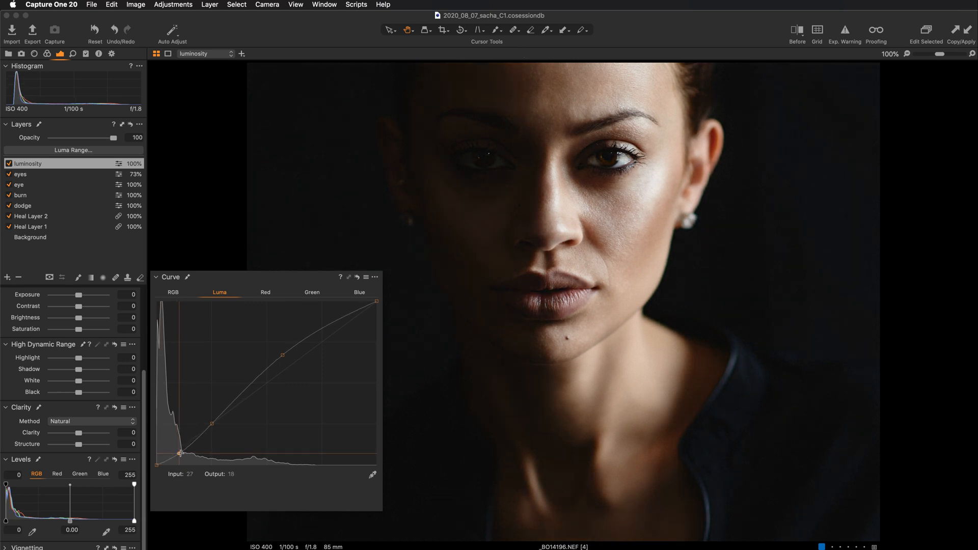
drag(179, 454, 179, 456)
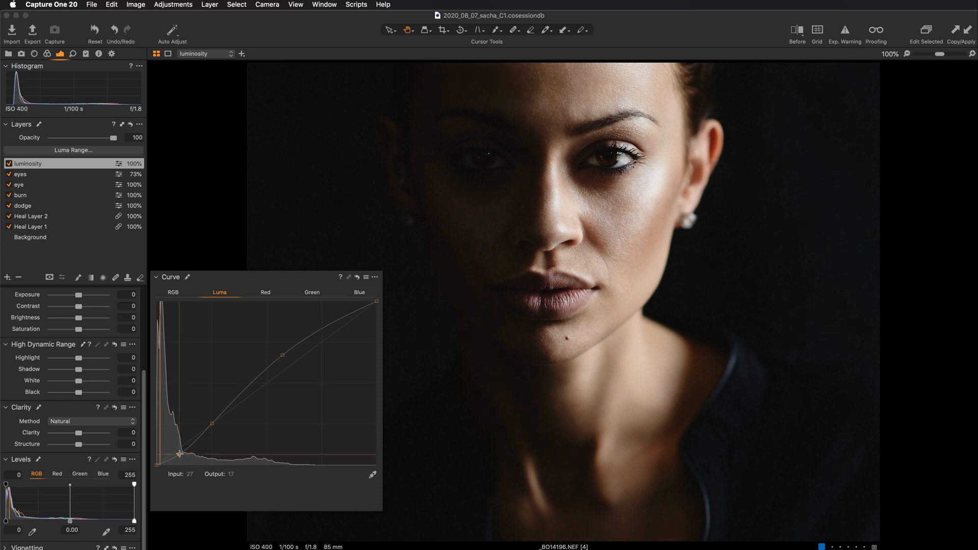
drag(180, 454, 177, 455)
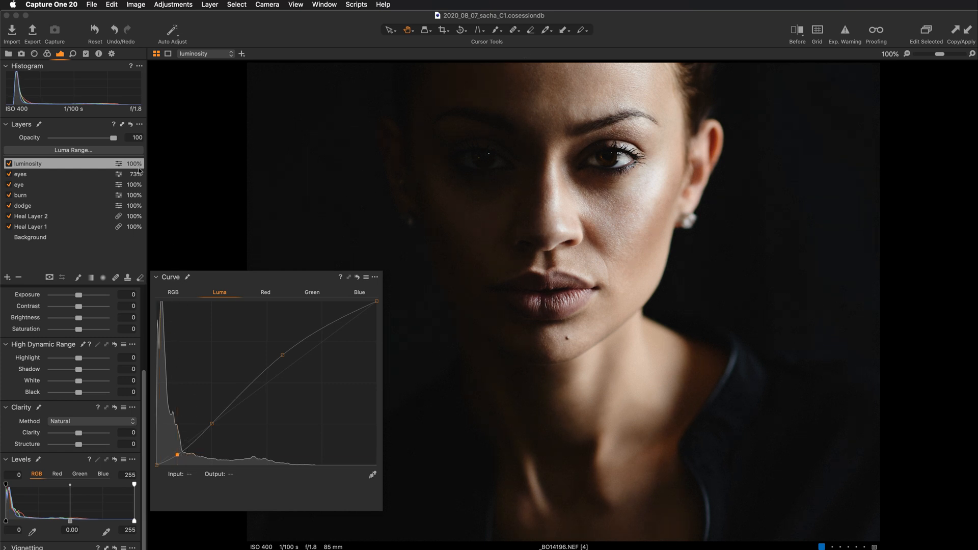
Set the "eyes" layer's opacity to 100 and compare the irises with and without the layer, leaving it enabled
click(29, 176)
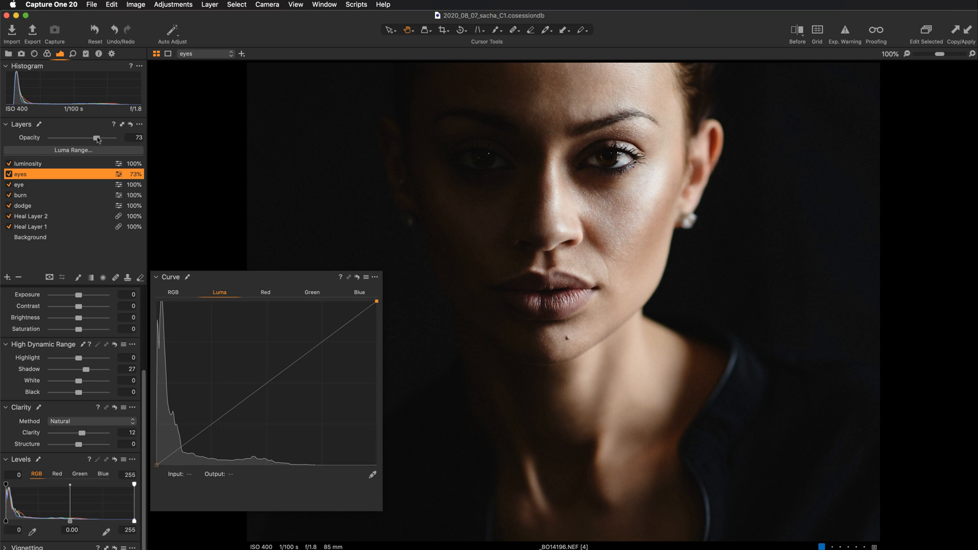
drag(97, 138, 116, 140)
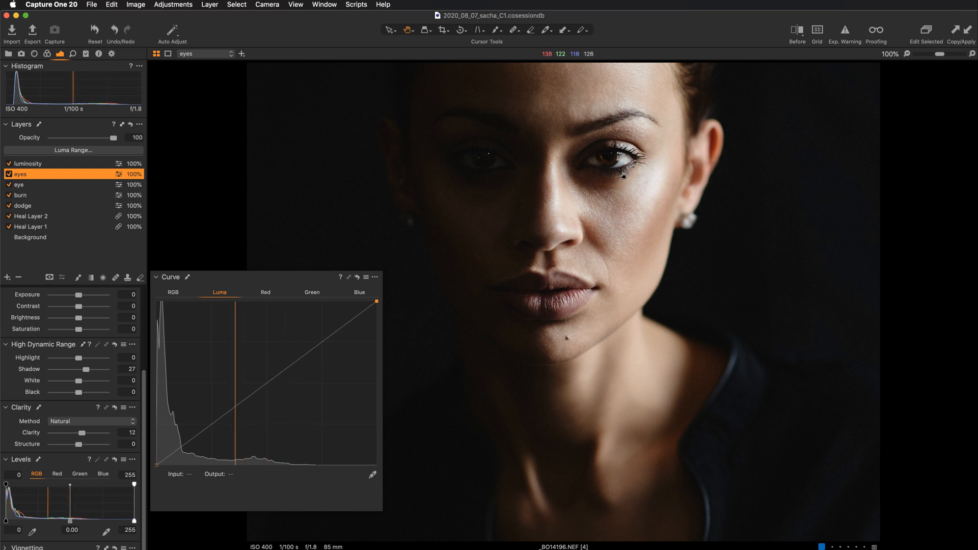
click(8, 174)
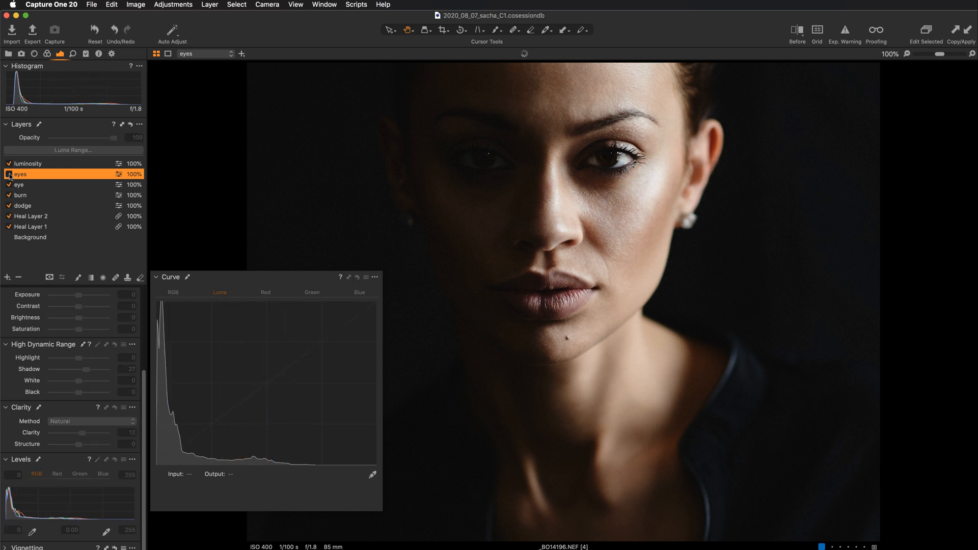
click(9, 174)
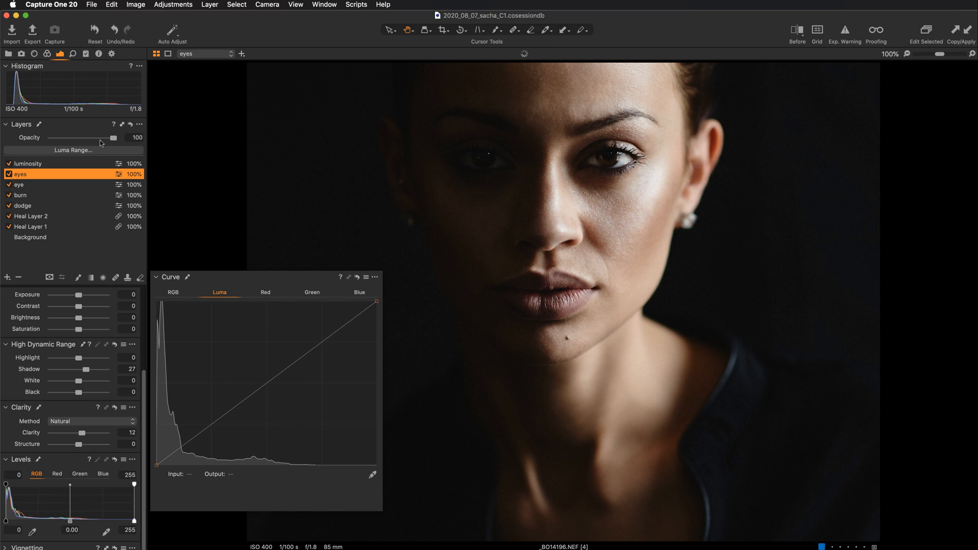
Lift the "luminosity" layer's Luma curve slightly at the point above the shadow point, and dock the Curve tool back below the layers
click(128, 166)
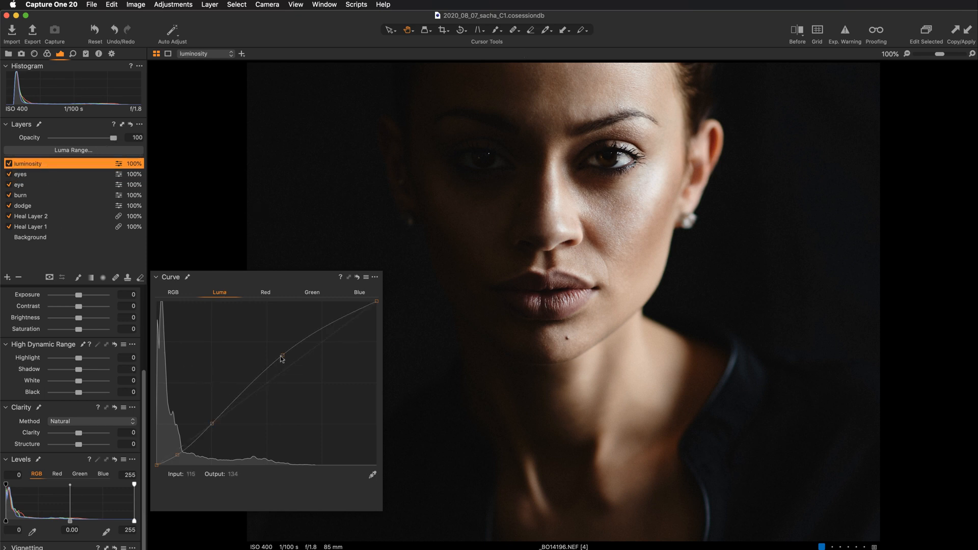
mouse_move(291, 279)
mouse_down()
mouse_move(109, 295)
mouse_move(288, 271)
mouse_up()
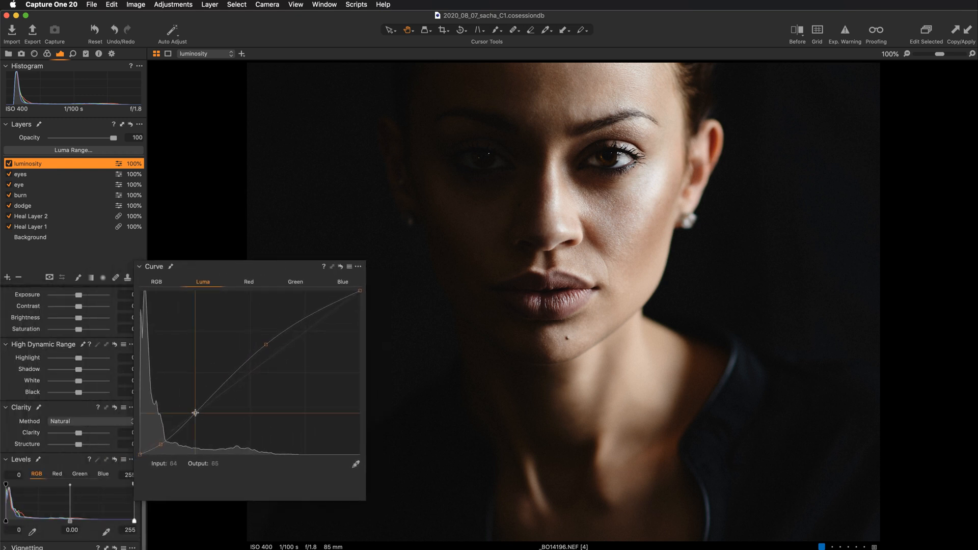
drag(195, 414, 194, 412)
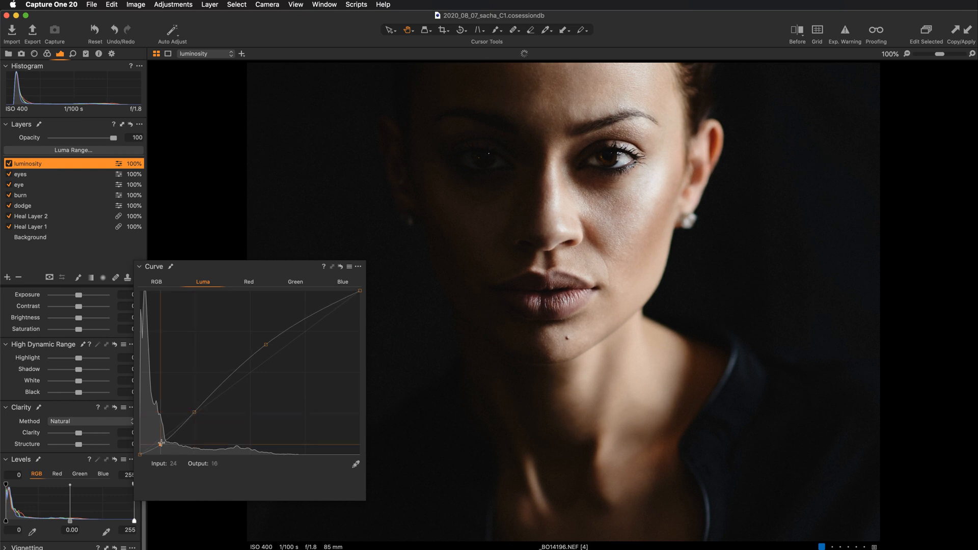
drag(160, 442, 160, 442)
drag(280, 268, 145, 298)
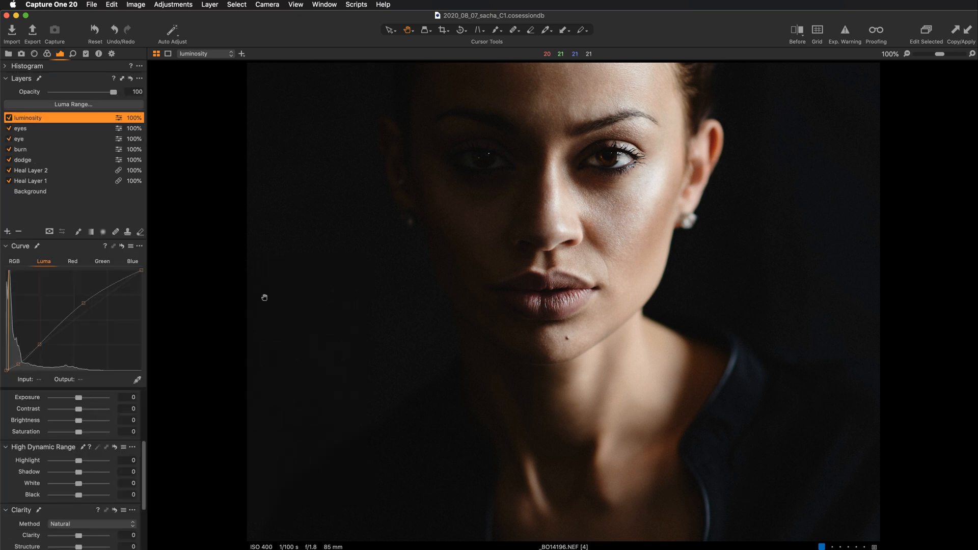
Compare the whole portrait with its unedited original, and return to the edited version at 100% magnification
scroll(268, 299, down, 1)
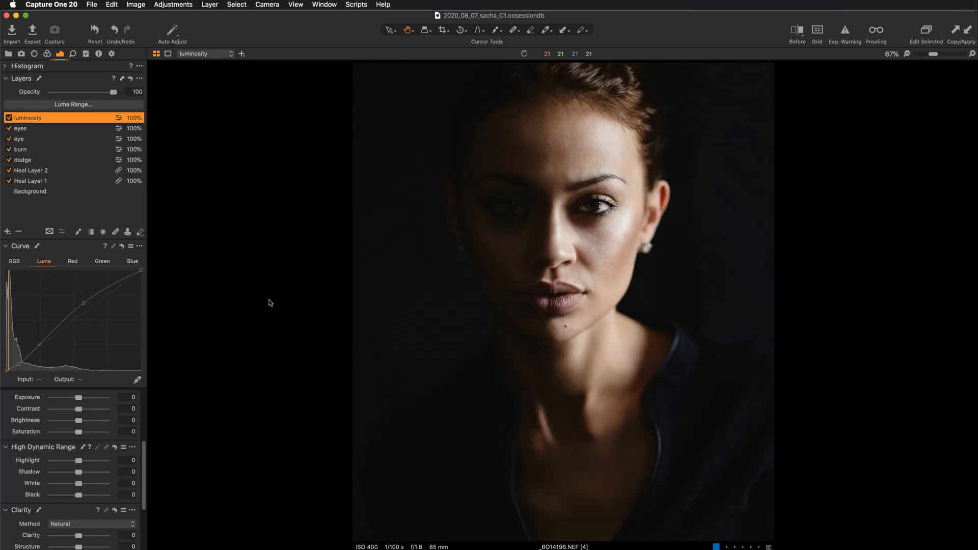
key(y)
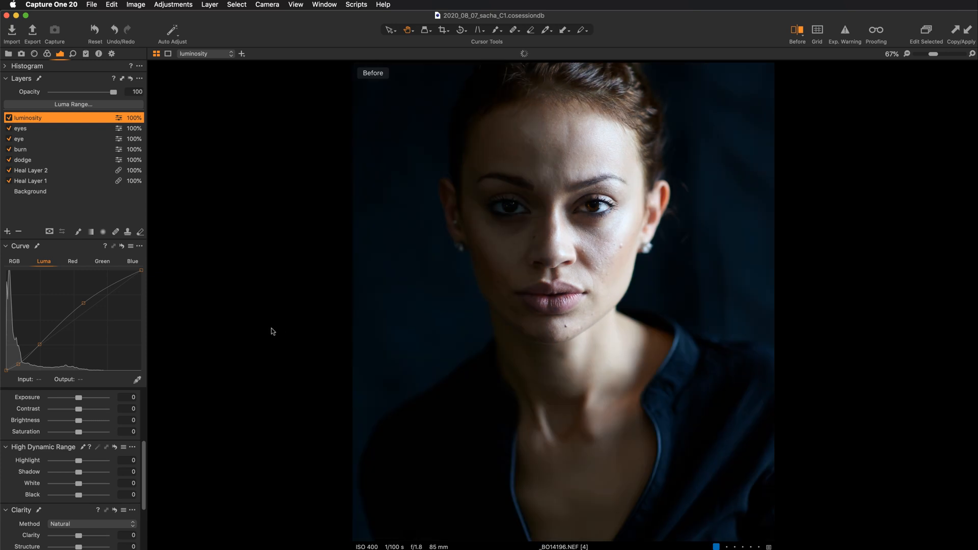
key(y)
key(y)
key(y)
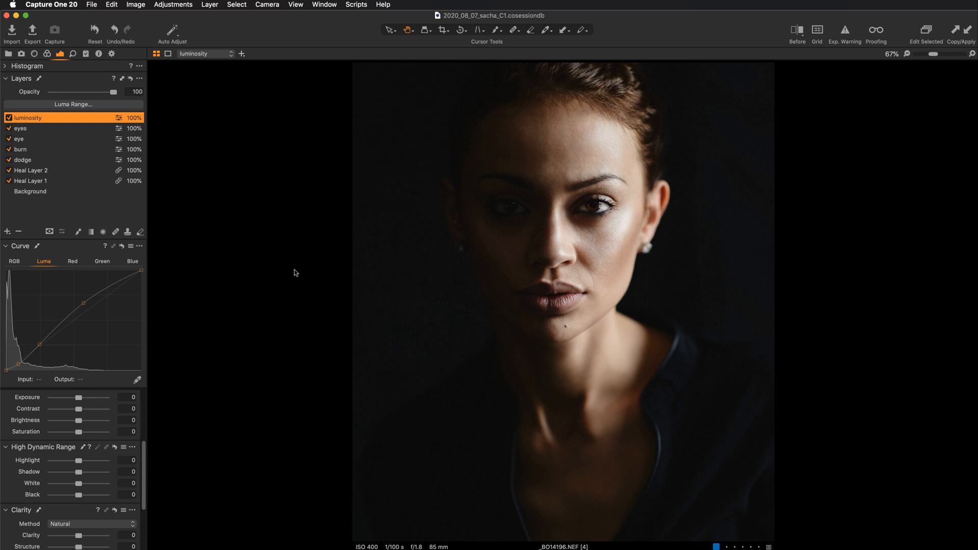
key(super+alt+0)
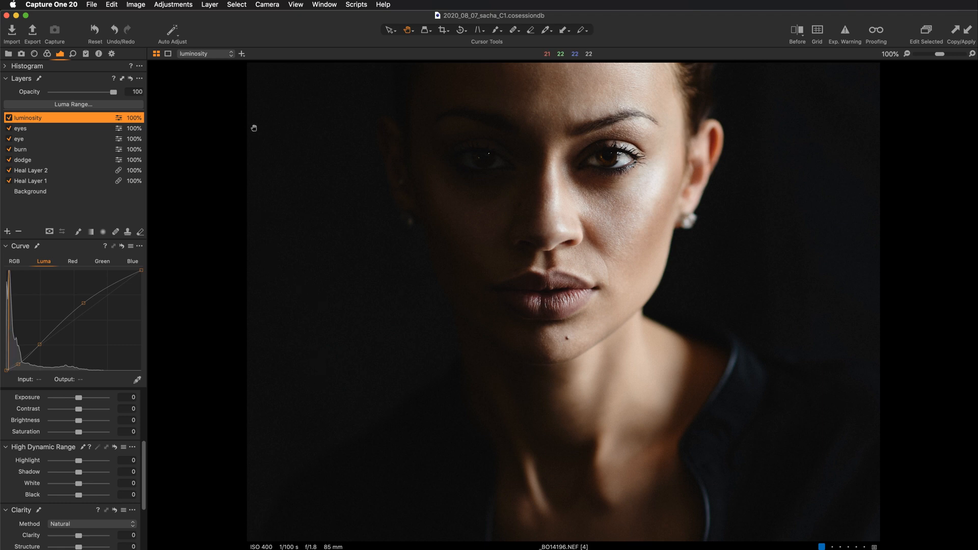
Add a filled adjustment layer above "luminosity" and name it "color balance"
click(7, 232)
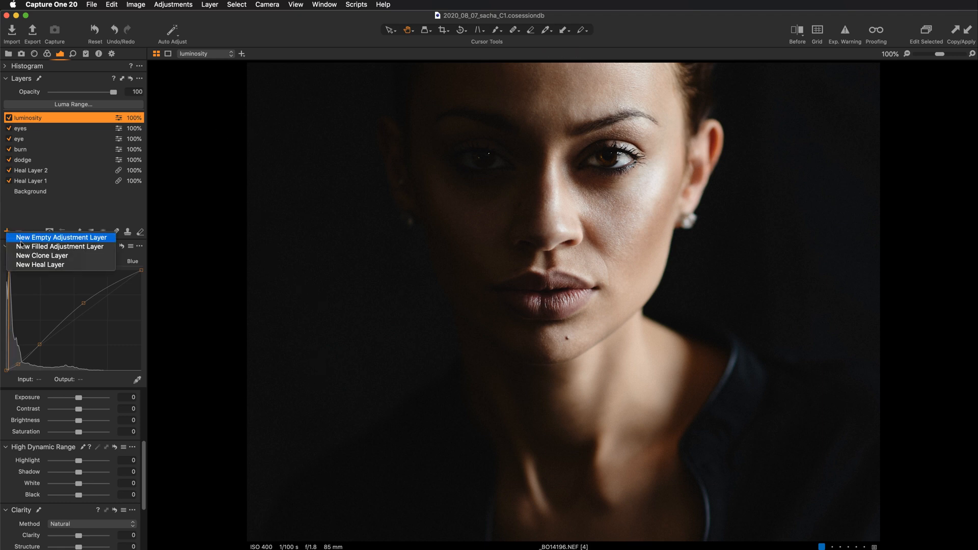
click(46, 174)
double_click(50, 114)
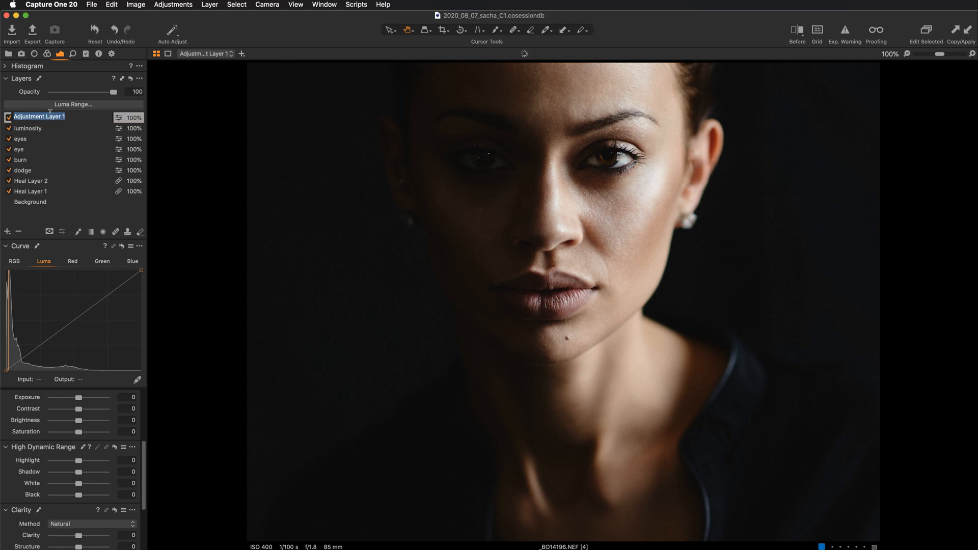
text(color balance)
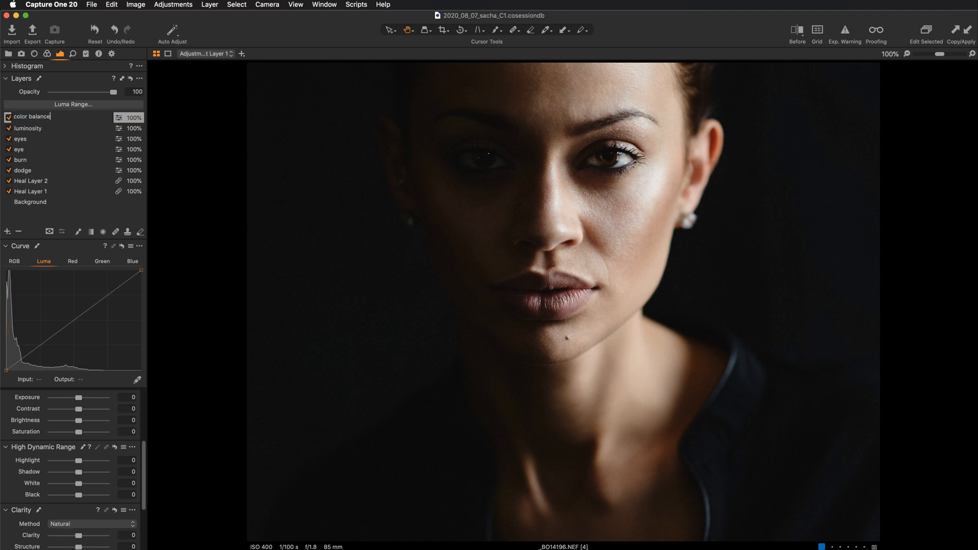
key(Return)
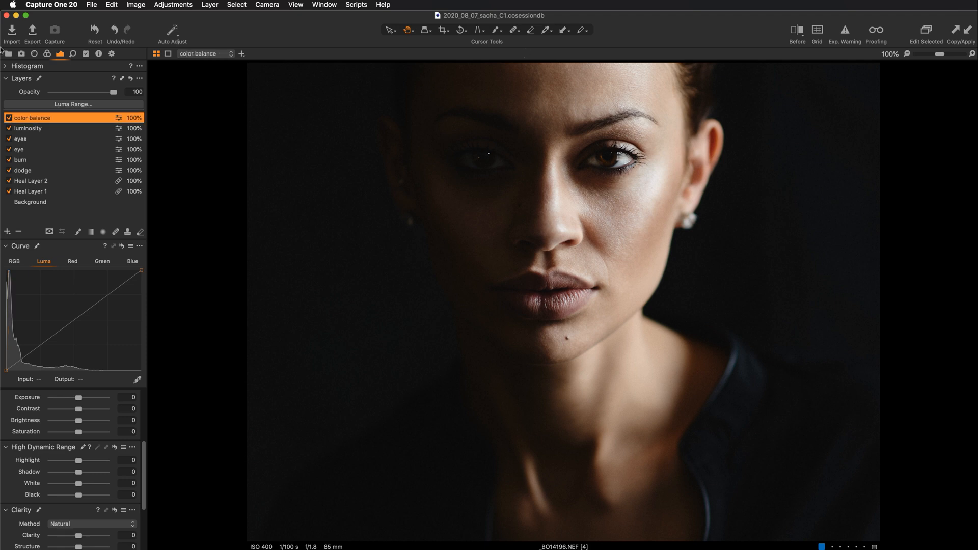
Float and enlarge the Color Balance tool beside the face, and shift the Master color slightly toward orange
click(47, 54)
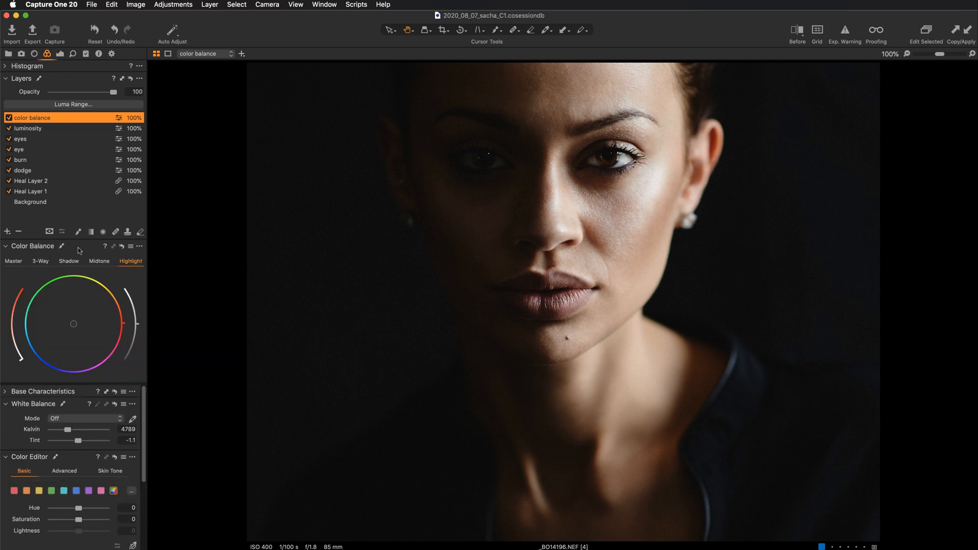
drag(78, 247, 238, 127)
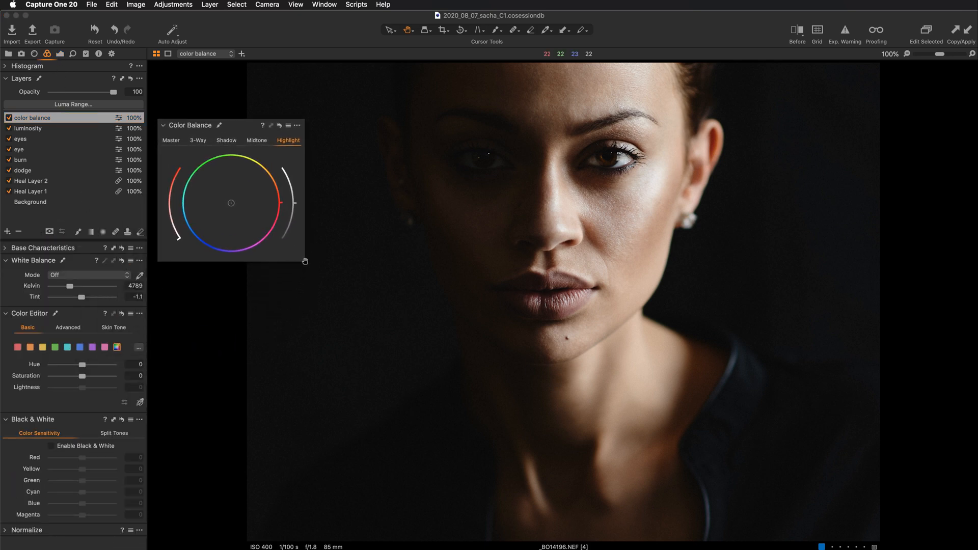
drag(307, 255, 350, 301)
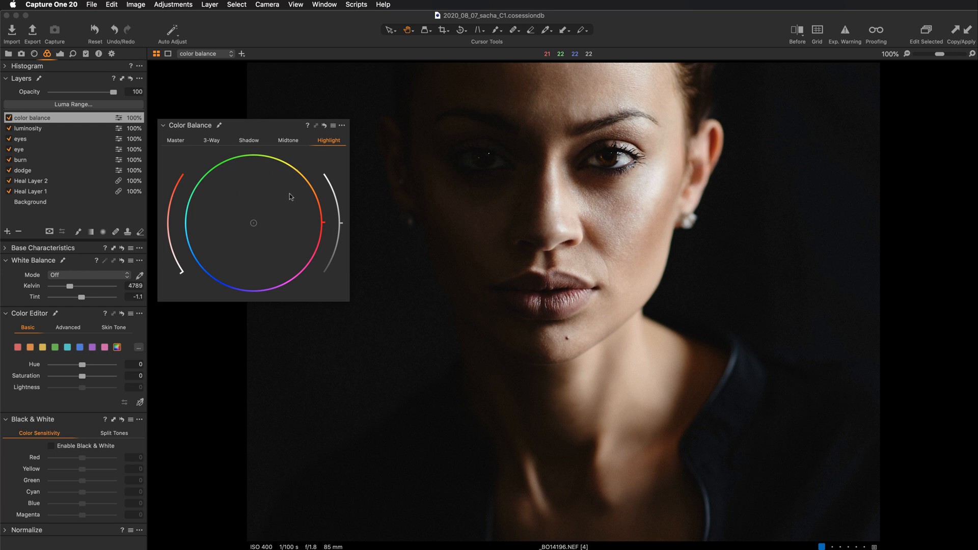
click(175, 141)
mouse_move(253, 223)
mouse_down()
mouse_move(275, 214)
mouse_move(260, 217)
mouse_up()
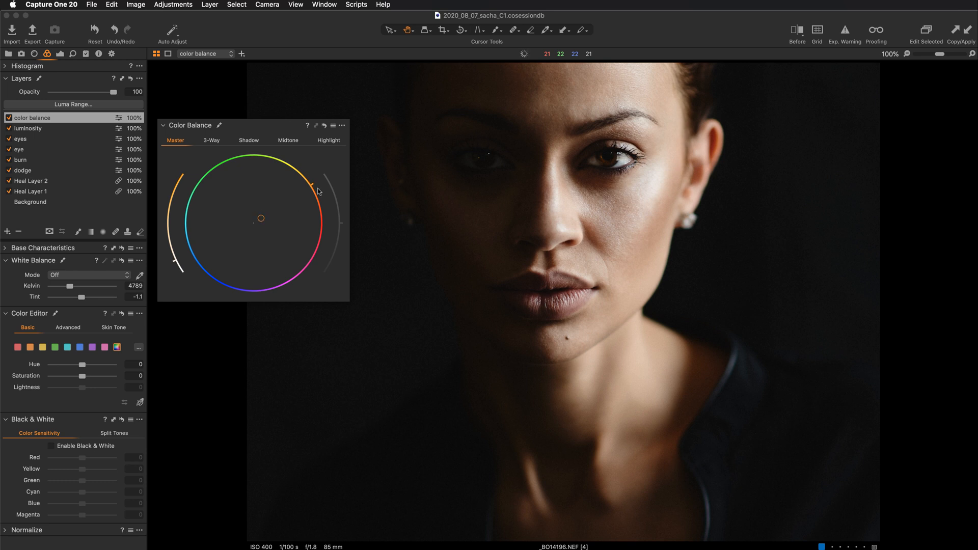
Tint the shadows slightly toward blue on the "color balance" layer and fine-tune their lightness
click(245, 143)
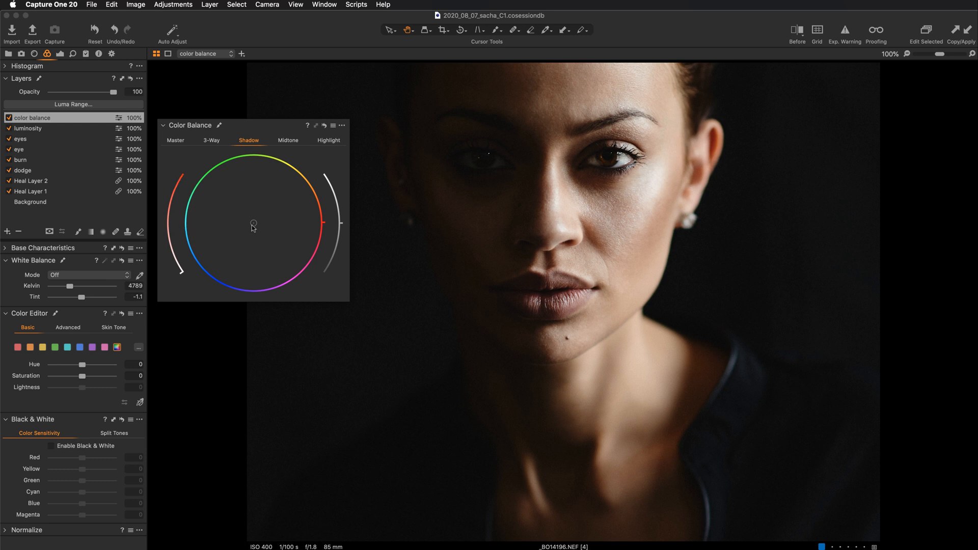
mouse_move(253, 223)
mouse_down()
mouse_move(239, 239)
mouse_move(247, 229)
mouse_up()
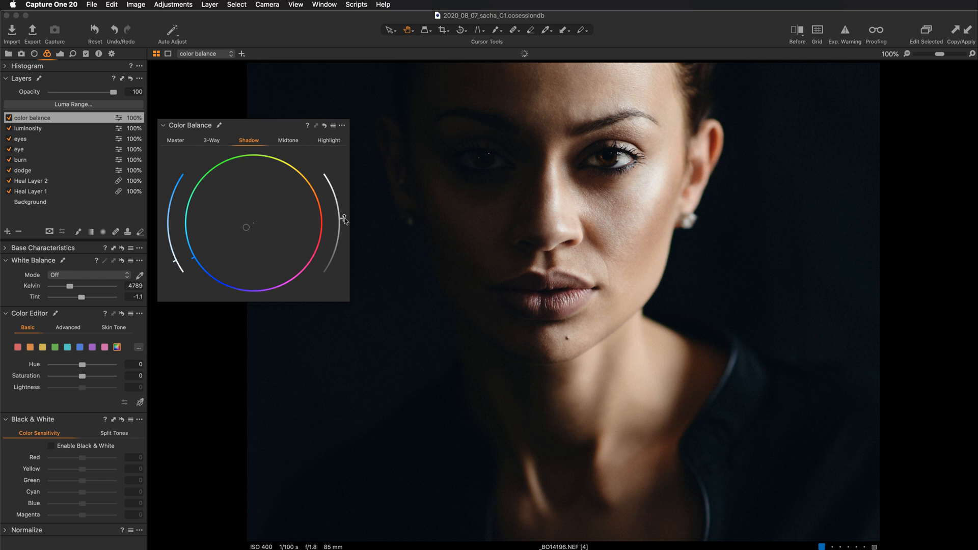
drag(344, 219, 349, 228)
Tint the midtones slightly toward orange, raise their lightness a little and fine-tune the tint's saturation
click(288, 140)
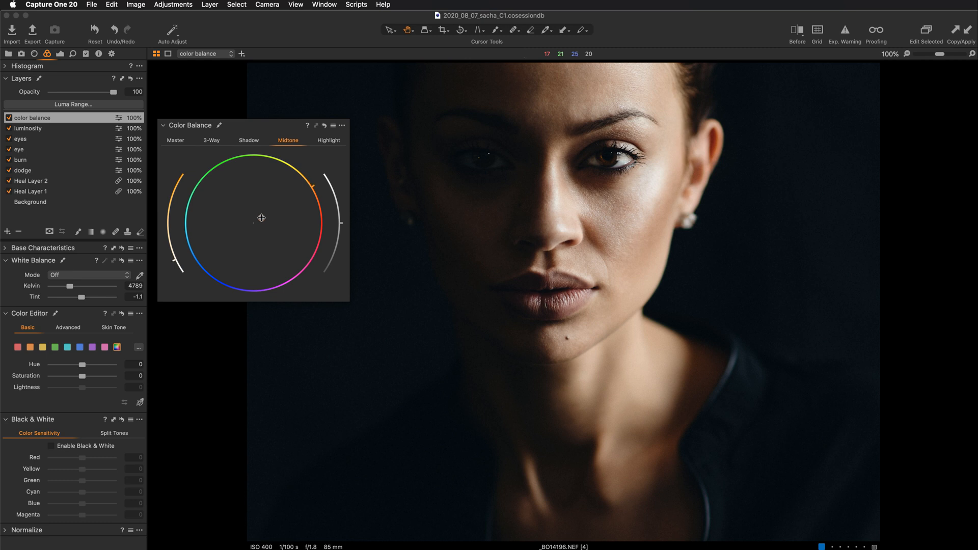
drag(261, 218, 264, 216)
drag(341, 222, 347, 216)
mouse_move(173, 258)
mouse_down()
mouse_move(169, 248)
mouse_move(168, 259)
mouse_up()
Raise the shadow lightness slightly, and dock the Color Balance tool back below the layers
click(247, 141)
drag(341, 223, 344, 220)
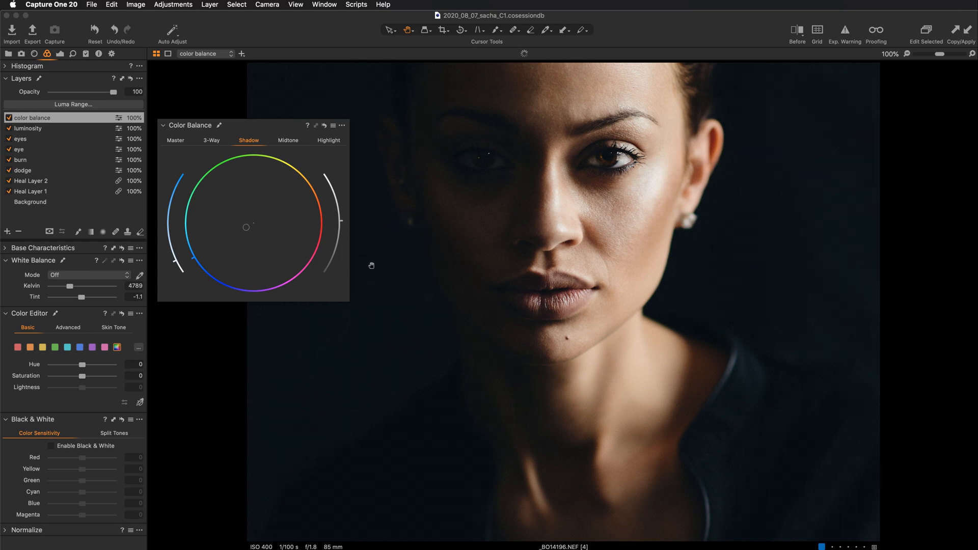
drag(281, 127, 172, 228)
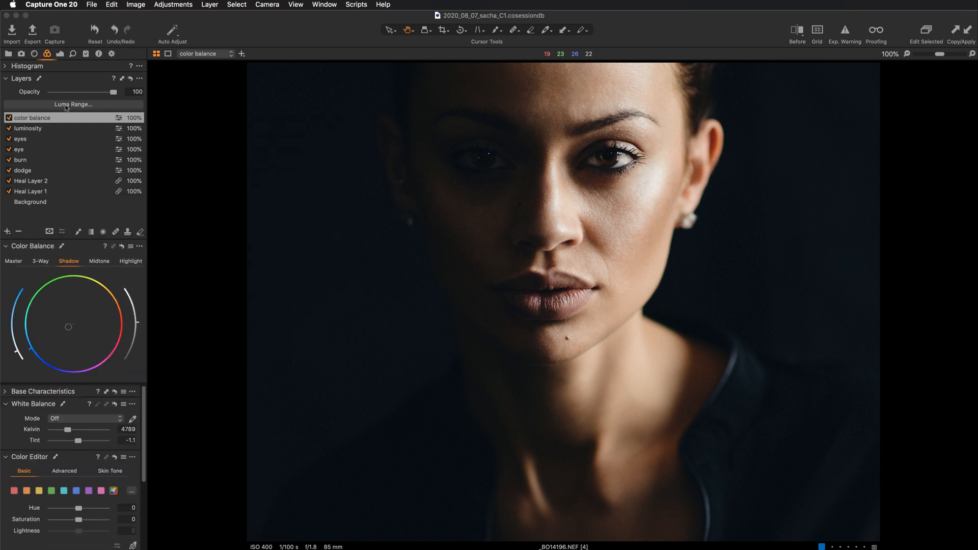
Compare the portrait with and without the "color balance" layer, leave it enabled, and examine the face at 200%
click(8, 118)
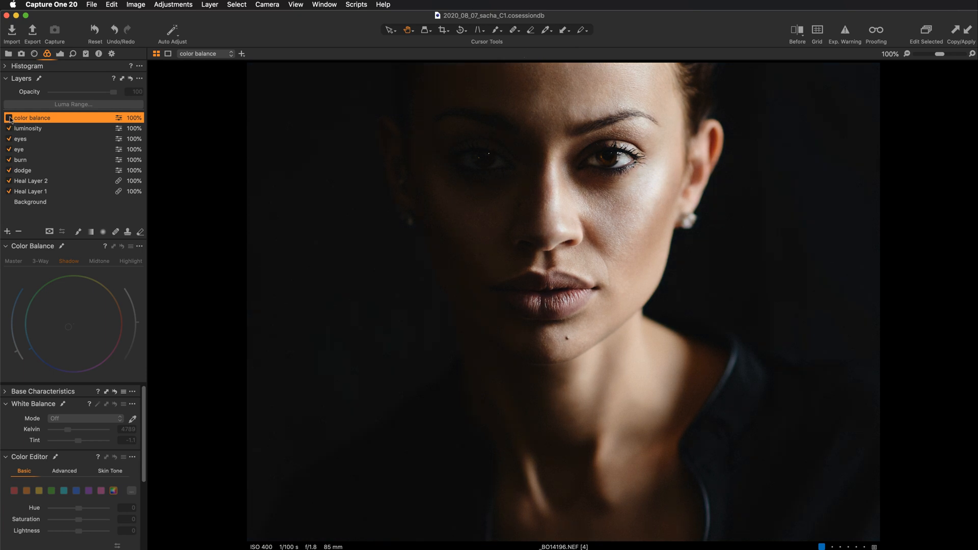
click(8, 118)
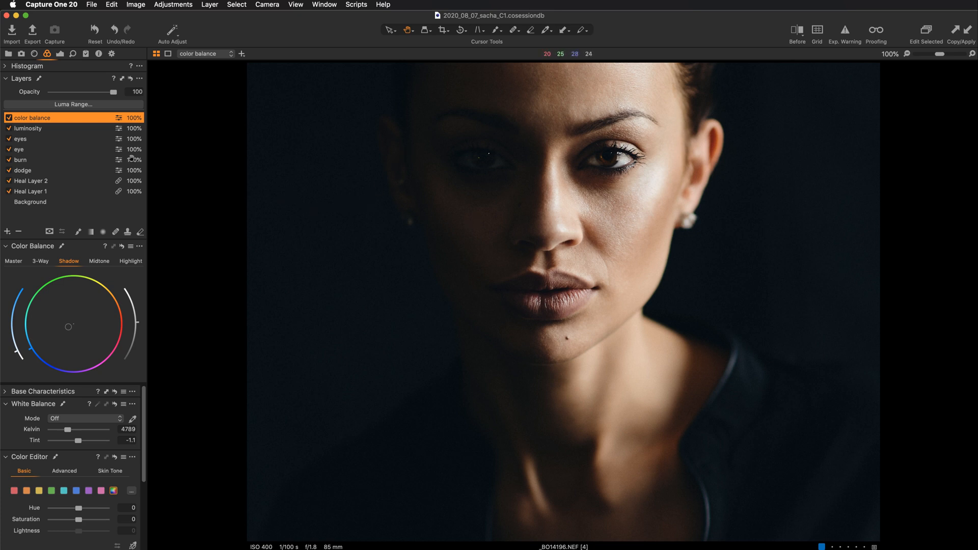
click(8, 117)
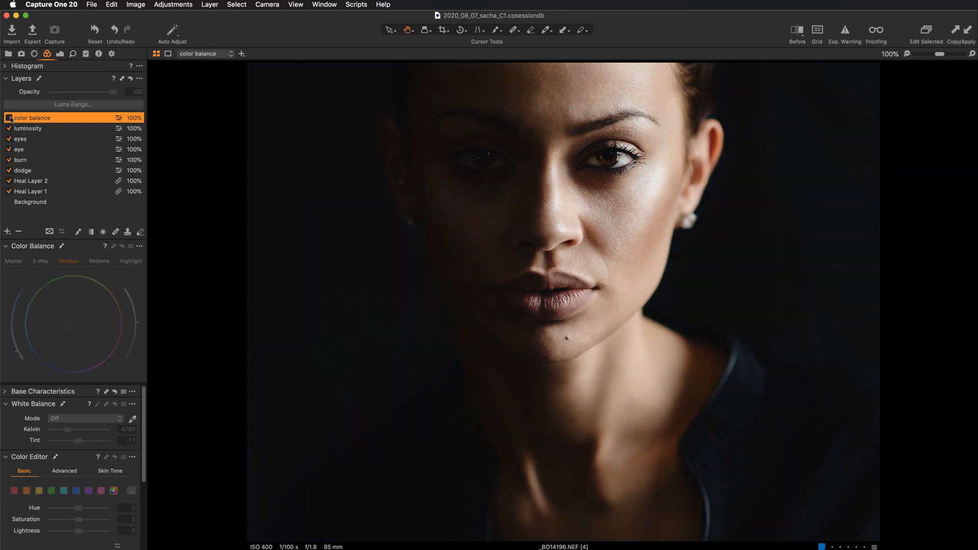
click(8, 117)
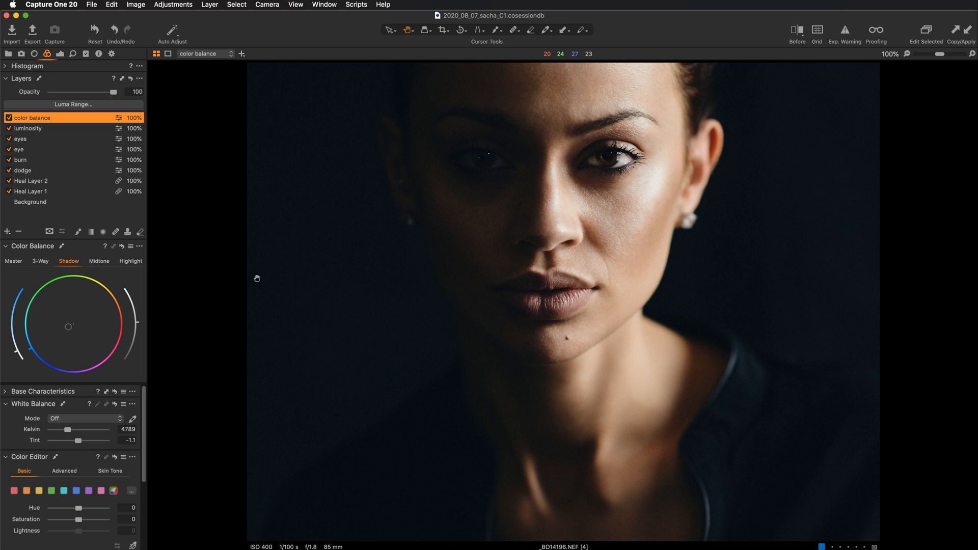
key(super+plus)
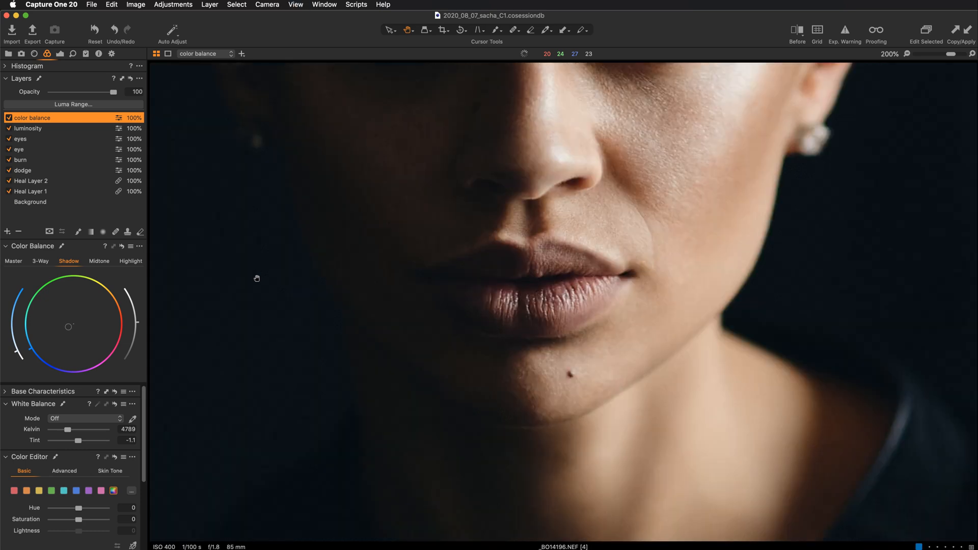
drag(358, 161, 371, 376)
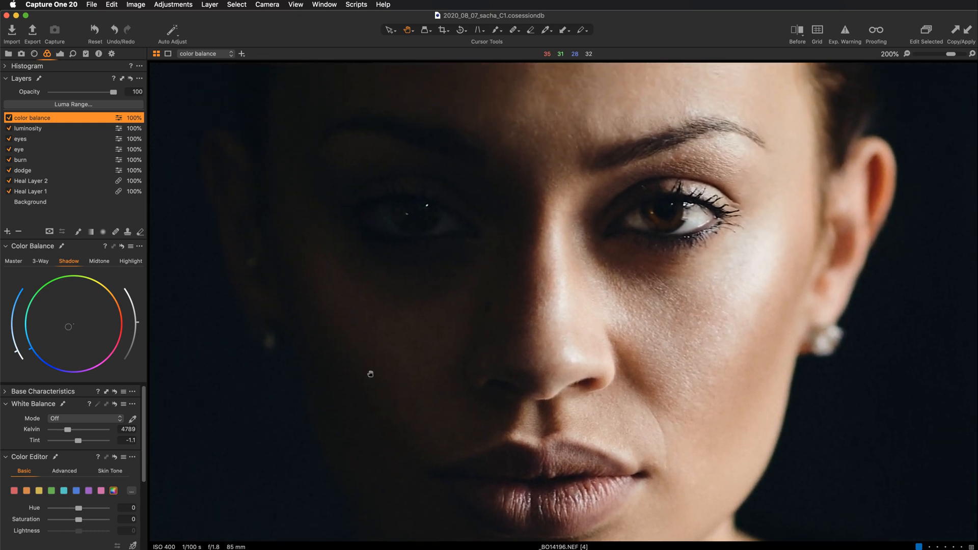
drag(363, 304, 391, 297)
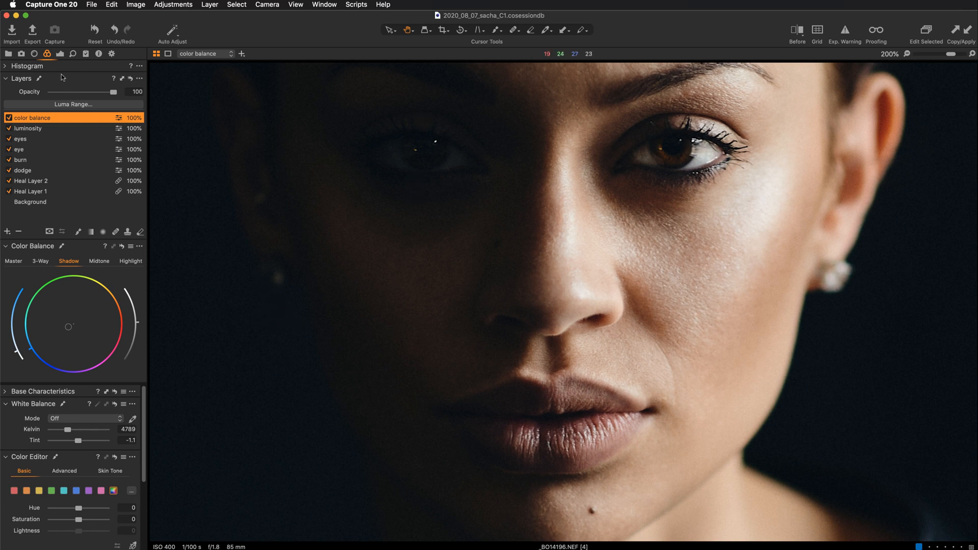
Bring back the exposure tools and add a filled adjustment layer named "skin" above "color balance"
click(60, 53)
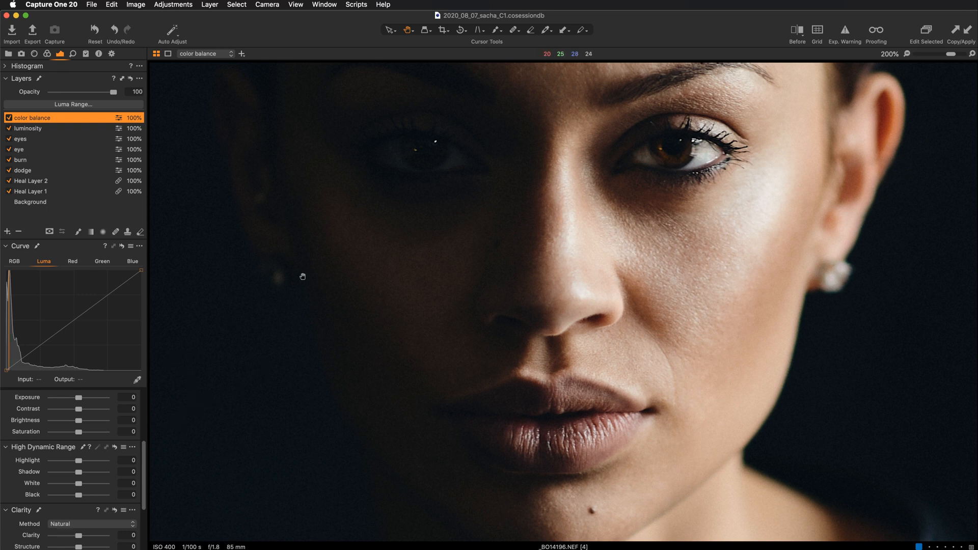
drag(324, 264, 317, 397)
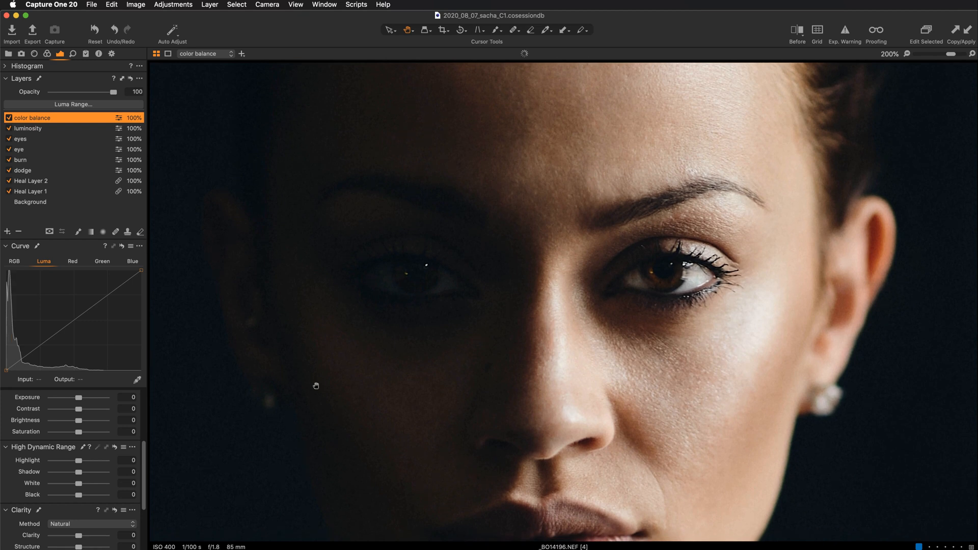
mouse_move(316, 385)
mouse_down()
mouse_move(315, 414)
mouse_move(310, 388)
mouse_up()
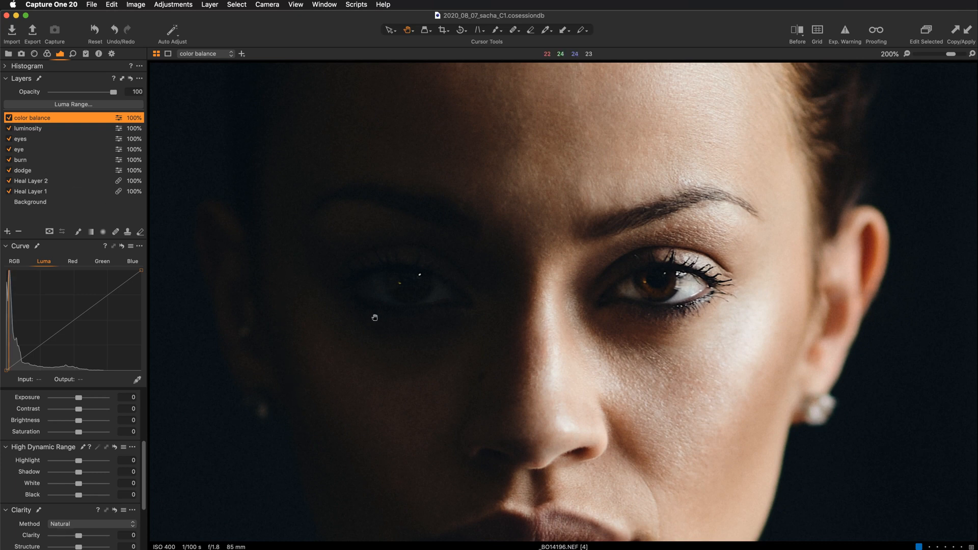
mouse_move(335, 424)
mouse_down()
mouse_move(323, 404)
mouse_move(328, 484)
mouse_move(326, 448)
mouse_move(343, 425)
mouse_up()
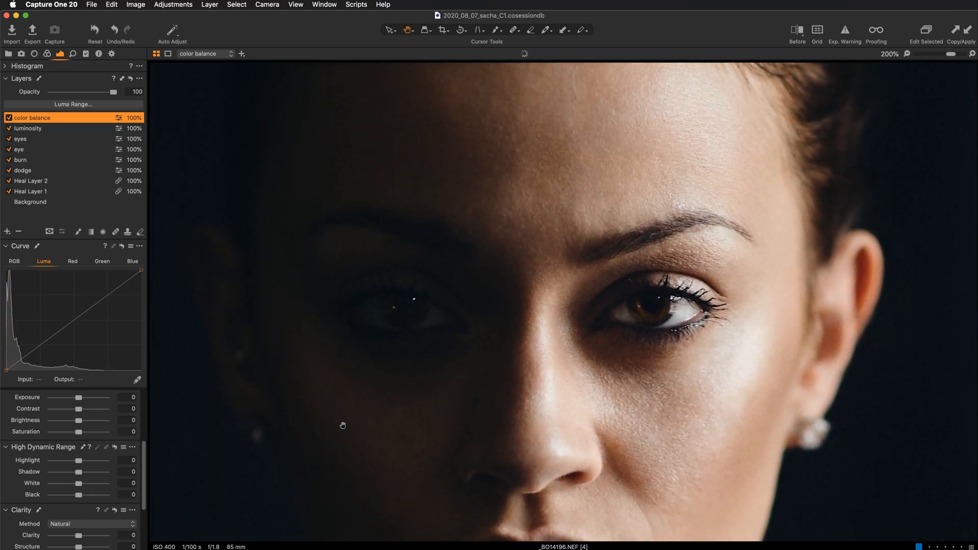
click(7, 232)
click(20, 245)
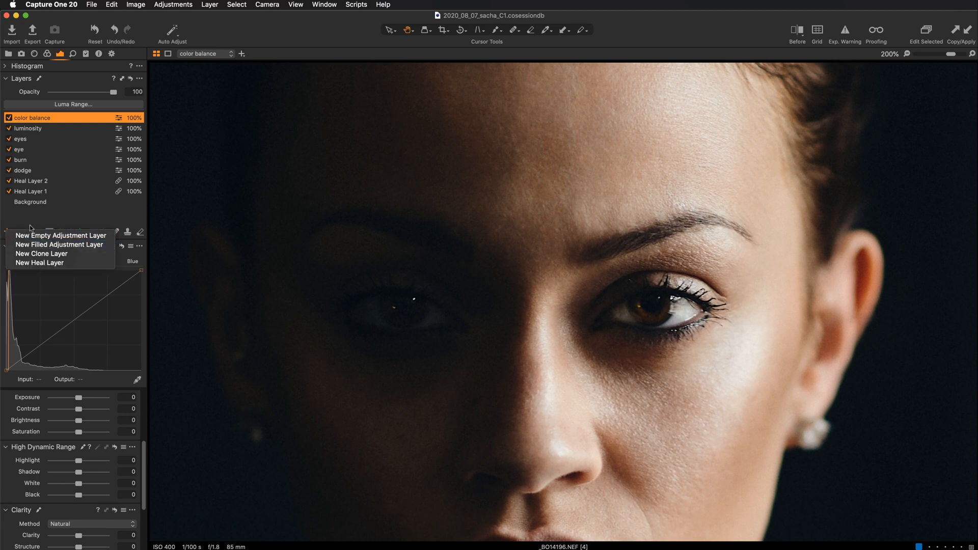
double_click(44, 119)
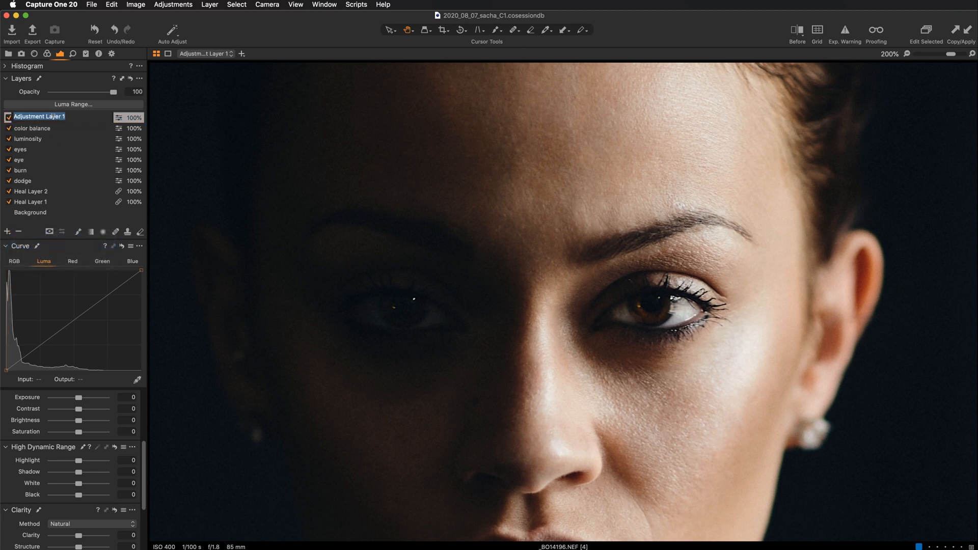
key(Return)
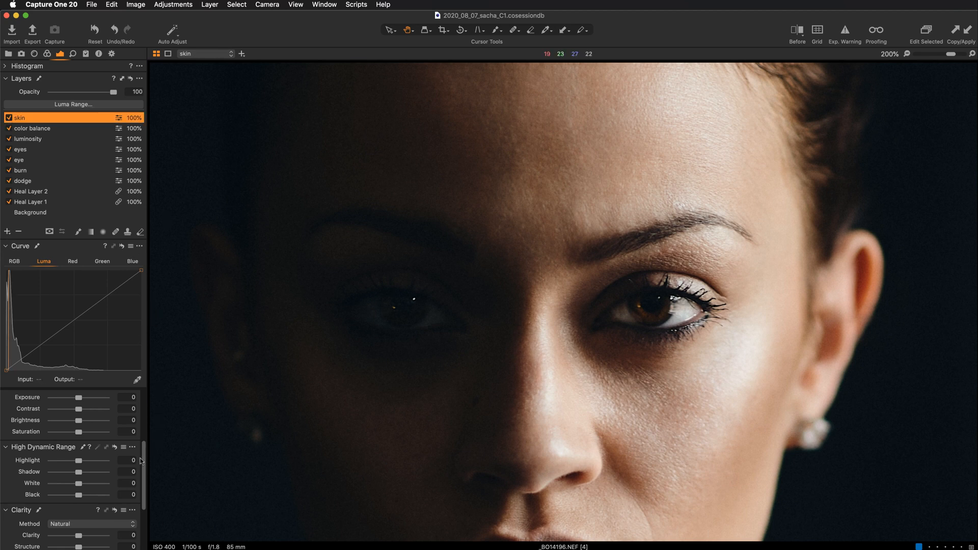
Set Clarity to -100 with the Natural method on the "skin" layer, and check its effect across the face
scroll(117, 459, down, 5)
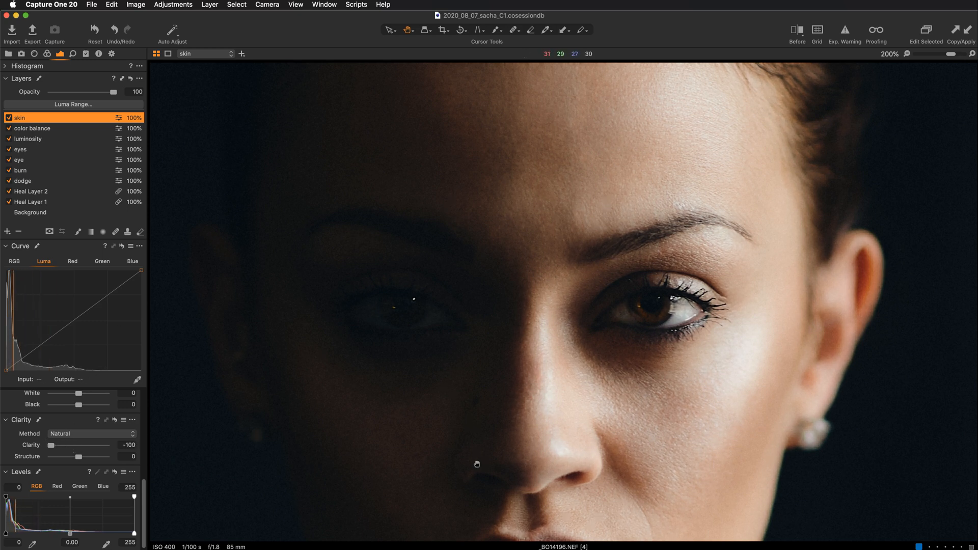
scroll(457, 465, down, 6)
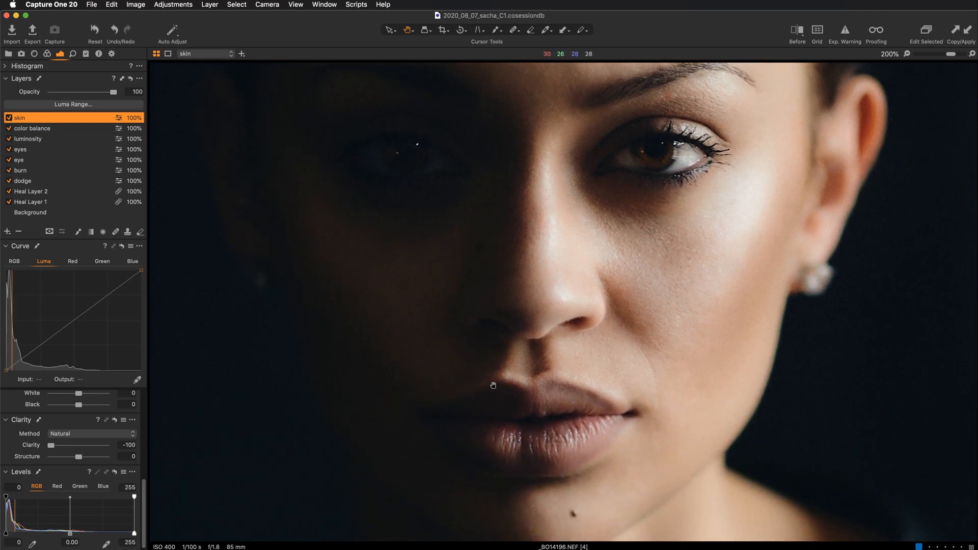
scroll(530, 287, up, 5)
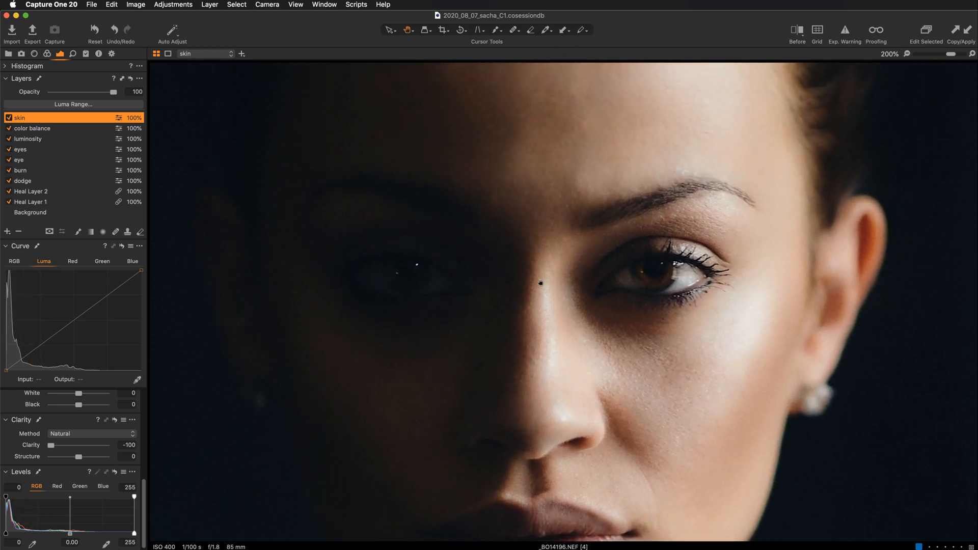
scroll(537, 306, up, 5)
scroll(555, 408, down, 5)
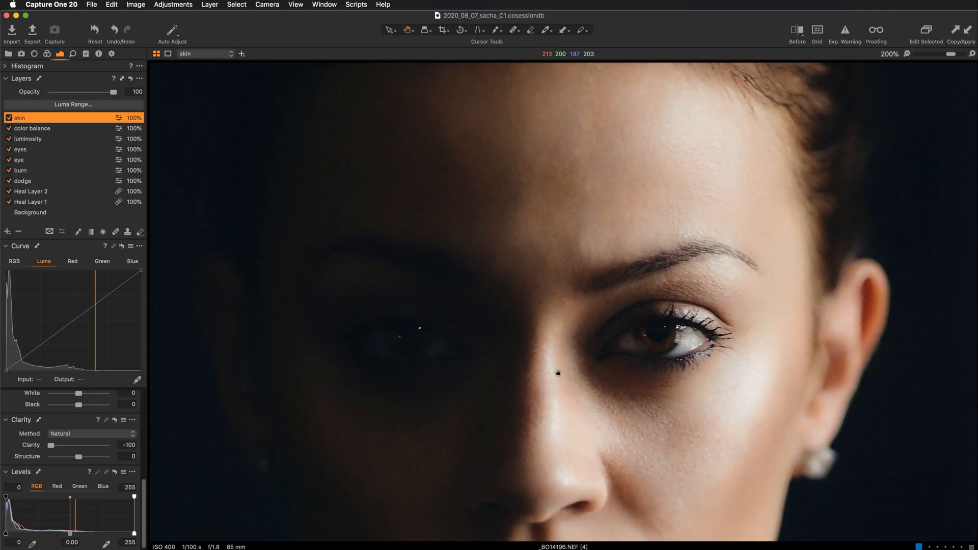
Reduce the "skin" layer's softening to a Clarity of -28 and check the effect across the forehead, cheeks and lips
drag(547, 343, 559, 298)
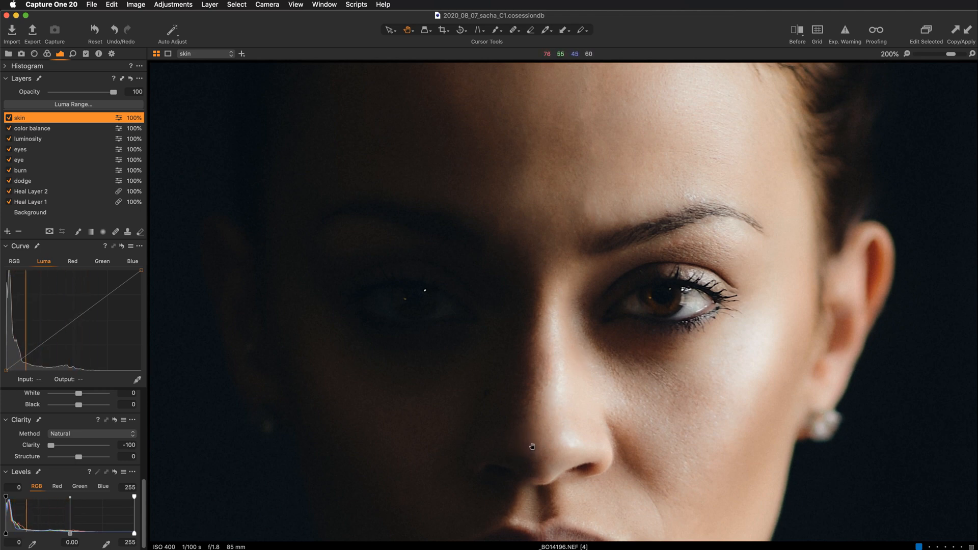
drag(514, 439, 493, 380)
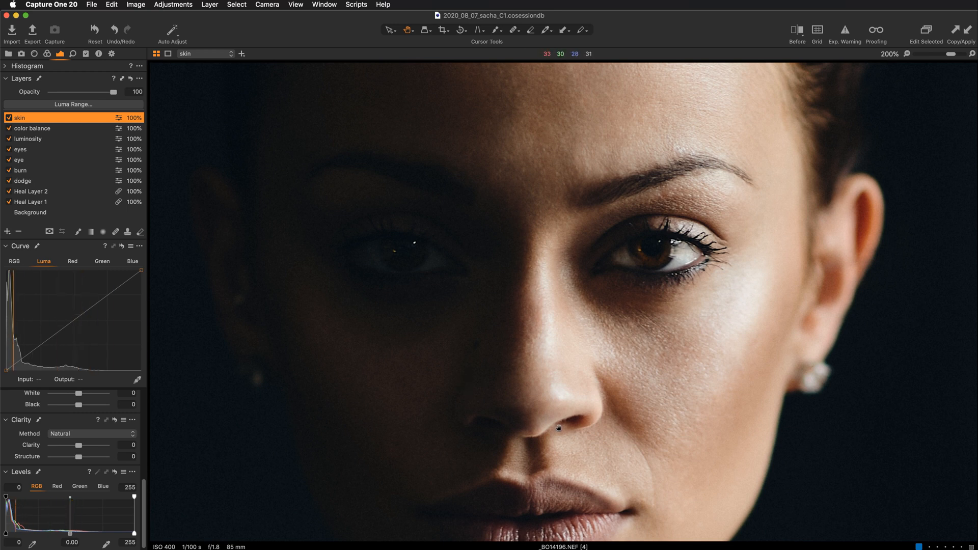
drag(559, 427, 550, 323)
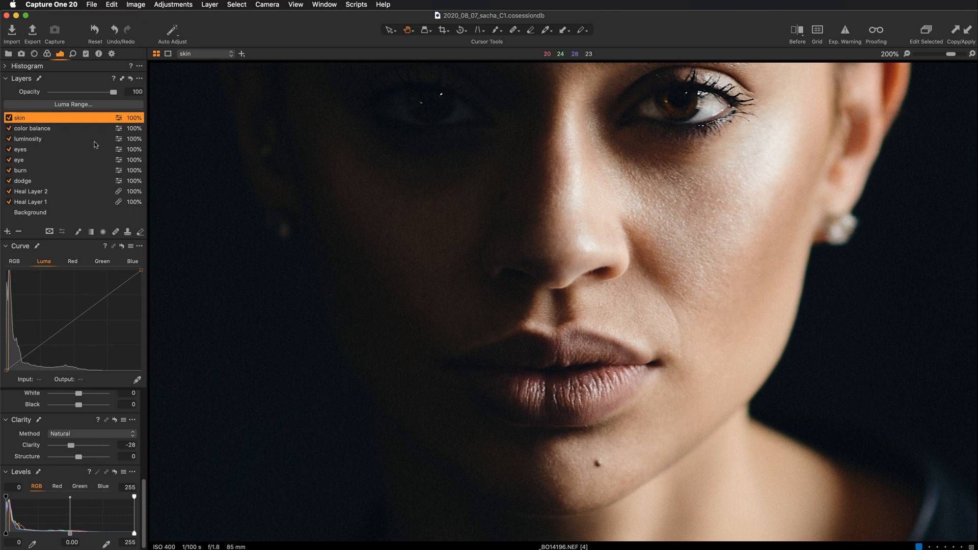
drag(409, 244, 396, 368)
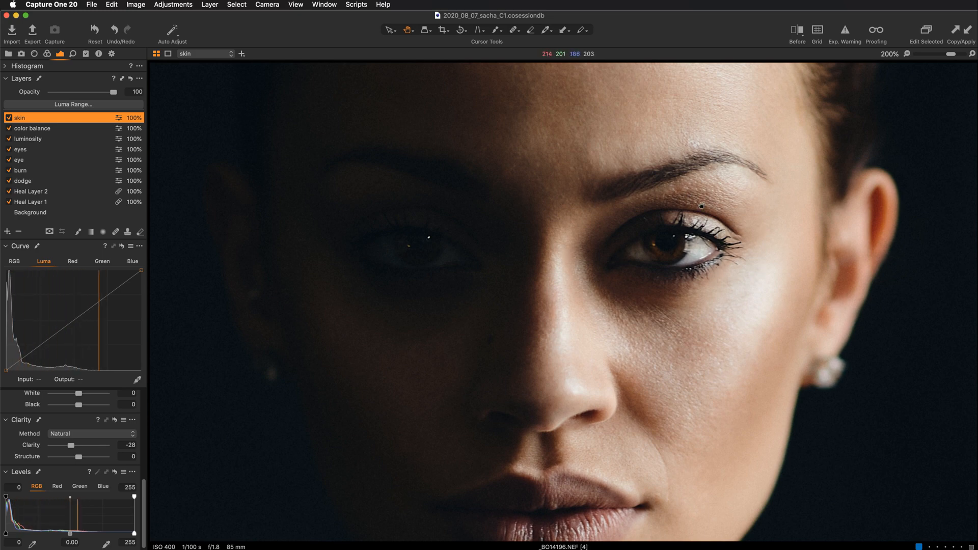
drag(606, 127, 580, 230)
drag(581, 168, 571, 229)
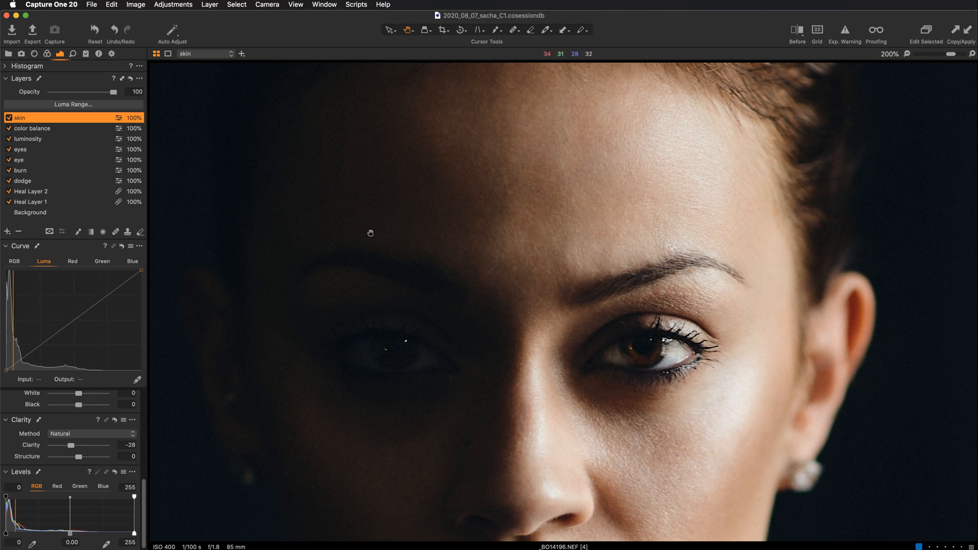
Clear the filled mask of the "skin" layer and set up a much larger soft mask brush with 0 hardness, 100 opacity and 60 flow
key(m)
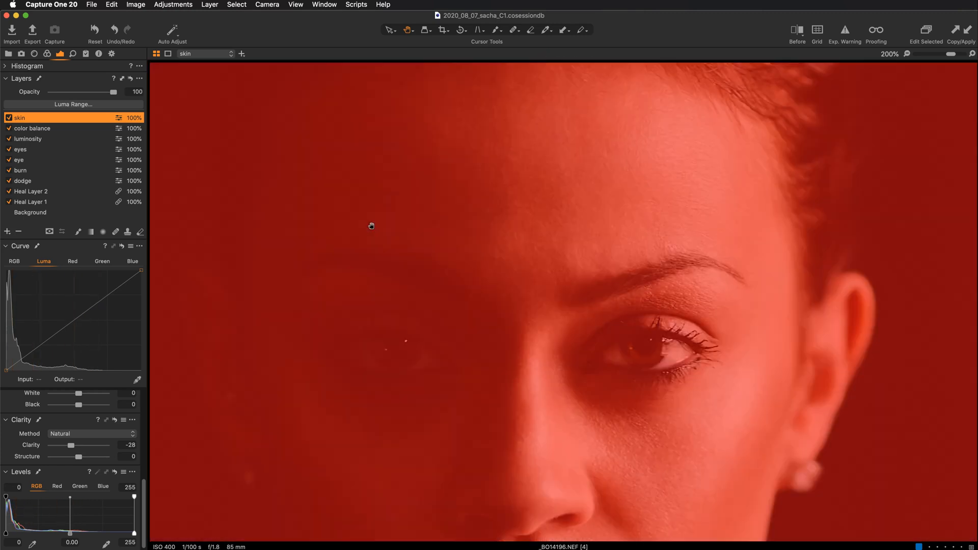
right_click(51, 121)
click(80, 135)
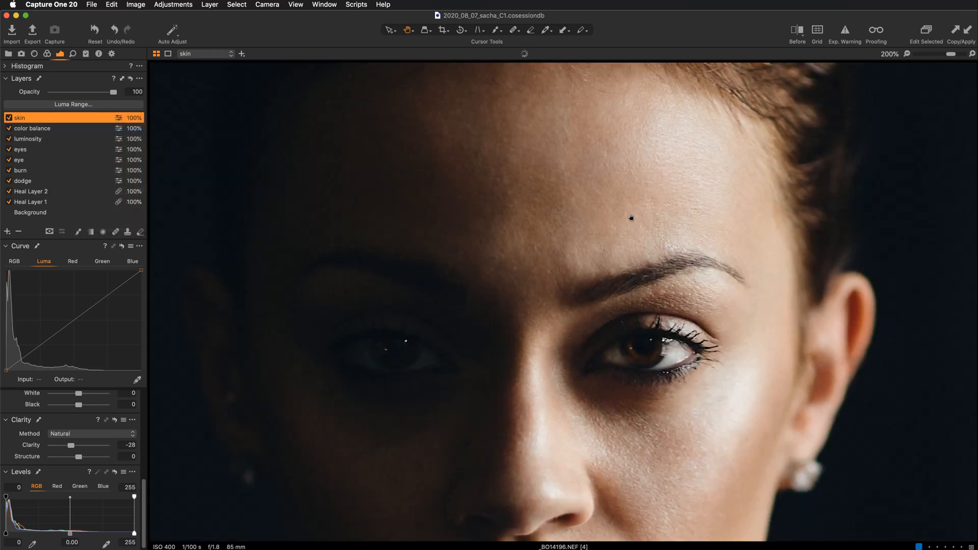
key(b)
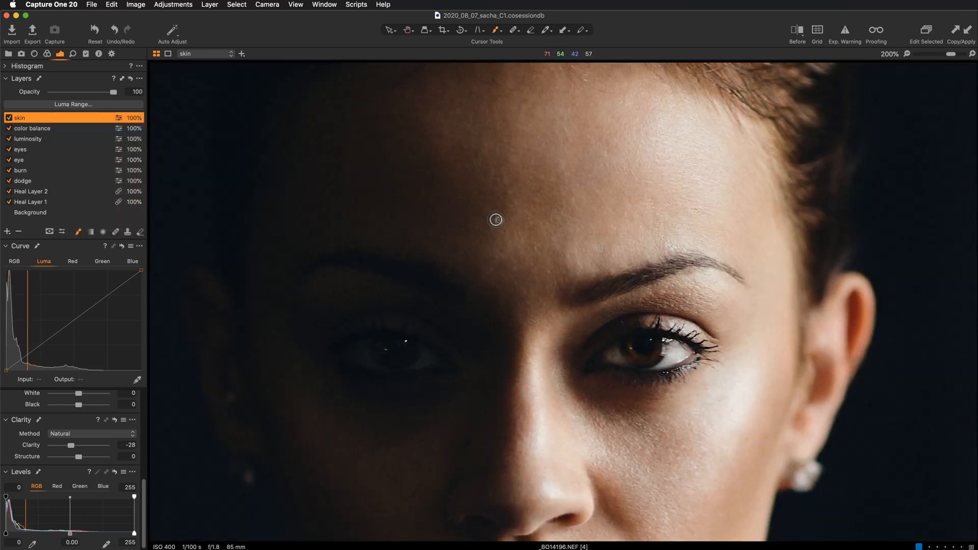
right_click(409, 219)
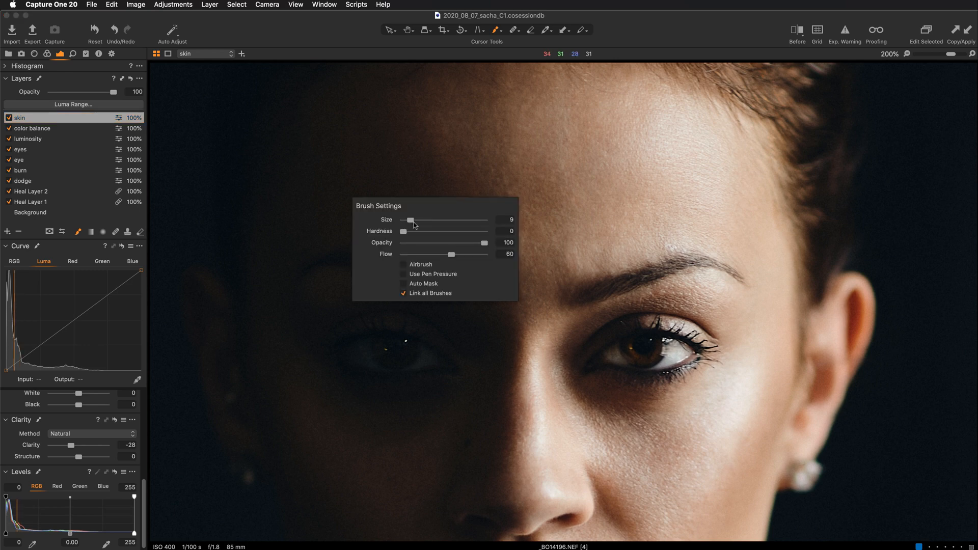
mouse_move(413, 222)
mouse_down()
mouse_move(434, 223)
mouse_move(443, 254)
mouse_up()
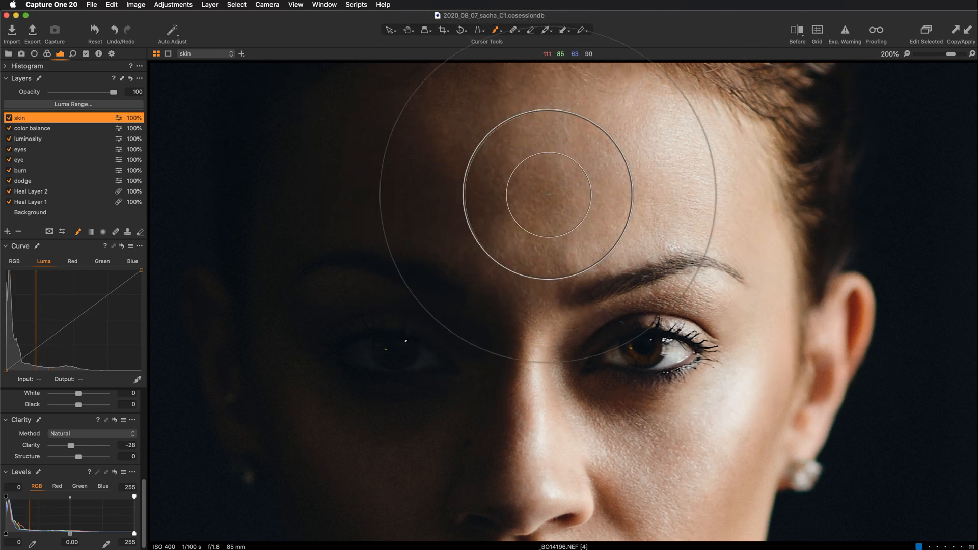
Brush the middle of the forehead into the "skin" layer mask and check the coverage with the mask overlay
drag(563, 210, 559, 245)
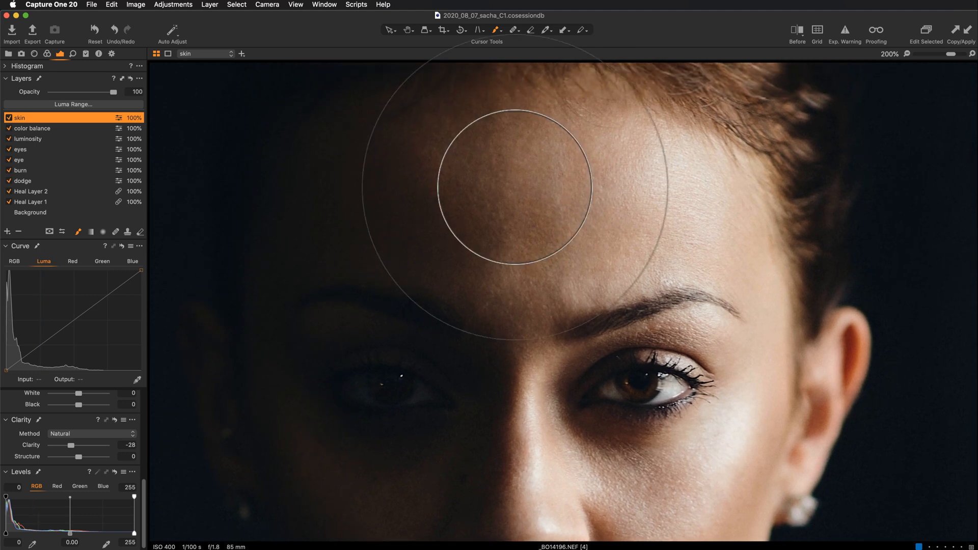
mouse_move(481, 184)
mouse_down()
mouse_move(463, 187)
mouse_move(496, 212)
mouse_up()
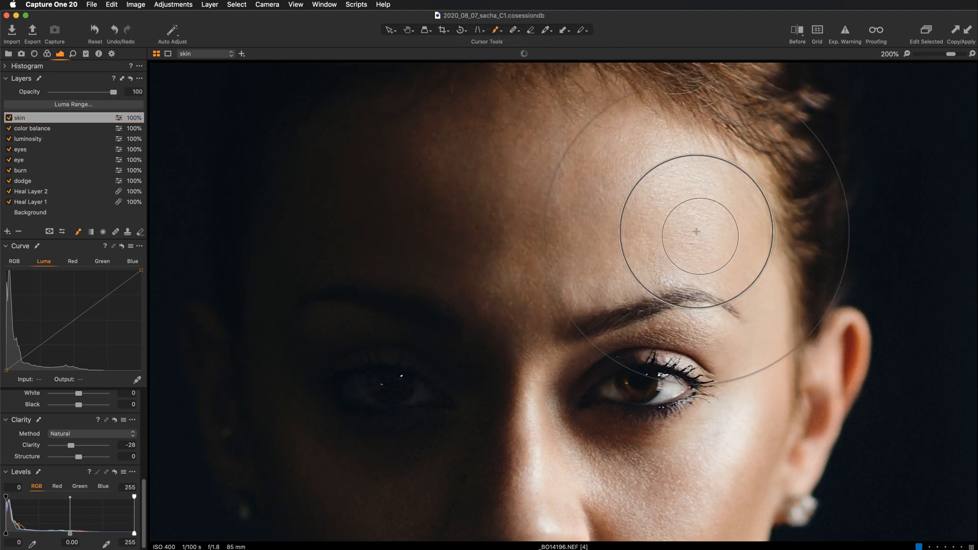
drag(521, 374, 494, 285)
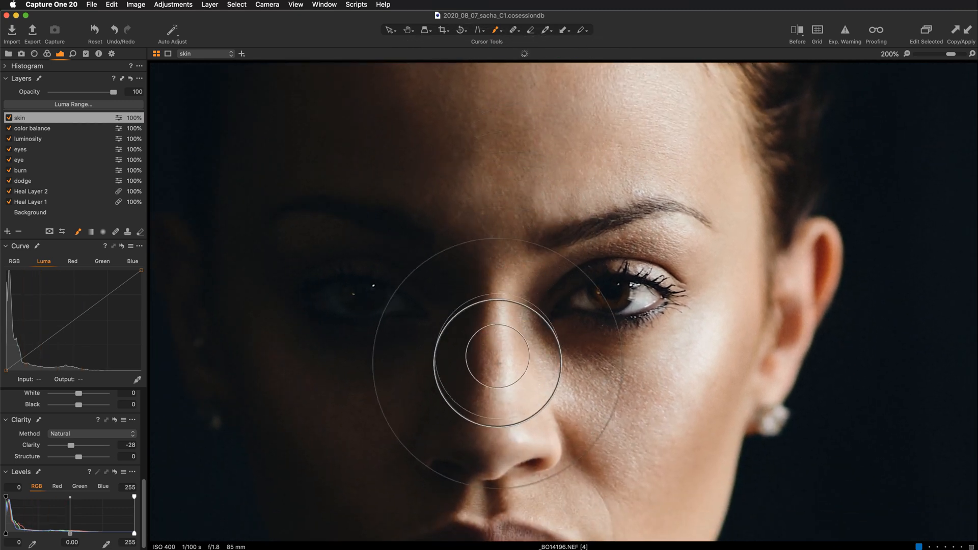
key(m)
key(m)
key(m)
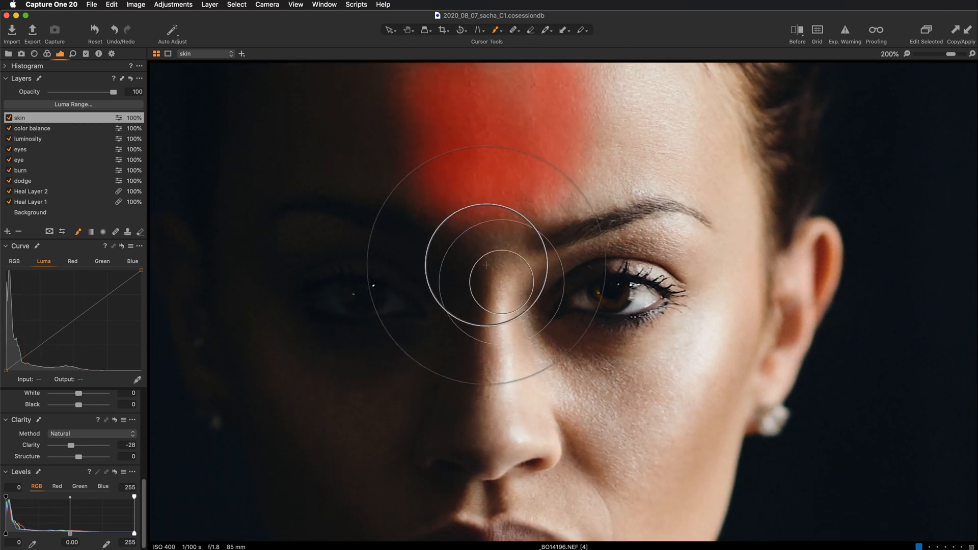
Hide the mask overlay and, with a smaller brush, mask the small skin area below the outer end of the lit eyebrow
key([)
key([)
key([)
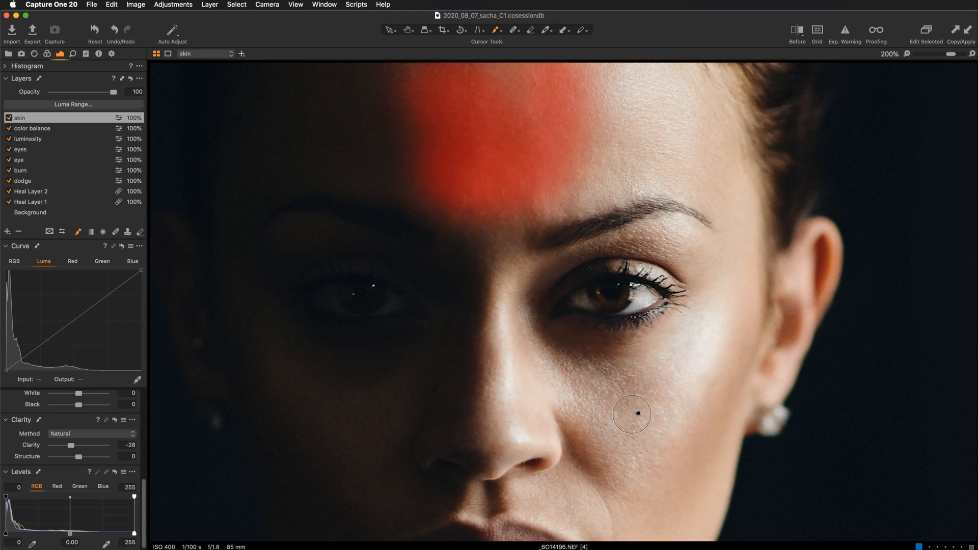
drag(634, 411, 560, 308)
key(m)
key([)
key([)
key([)
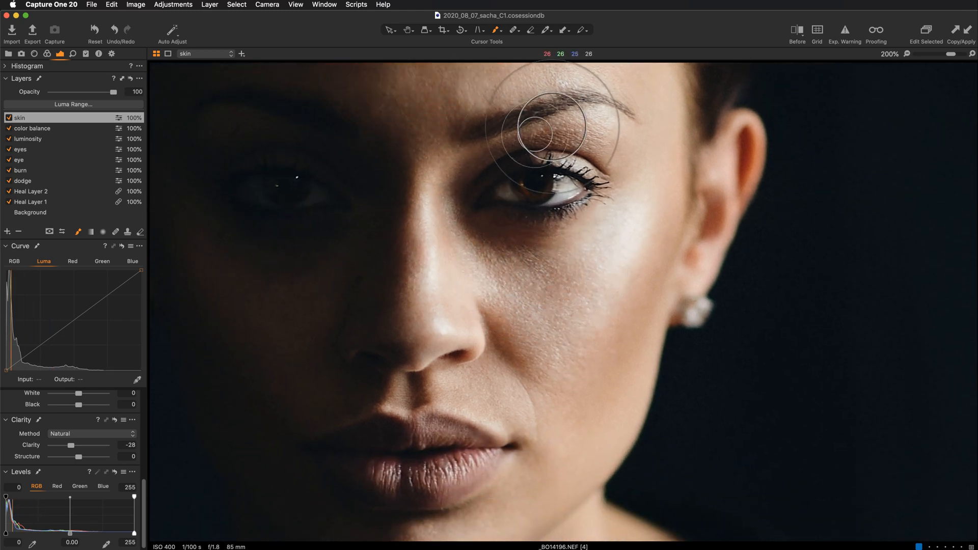
key([)
key([)
key([)
mouse_move(550, 134)
mouse_down()
mouse_move(582, 125)
mouse_move(620, 157)
mouse_move(618, 168)
mouse_up()
key(])
key(])
key(])
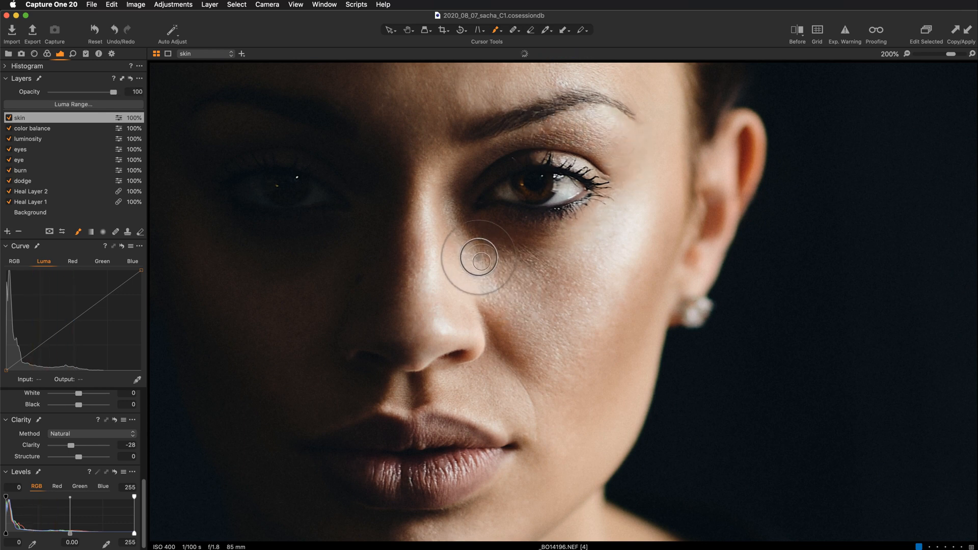
Brush the lit cheek into the "skin" mask, from beneath the eye down beside the nose
mouse_move(477, 255)
mouse_down()
mouse_move(547, 279)
mouse_move(582, 280)
mouse_move(524, 272)
mouse_move(480, 247)
mouse_move(601, 261)
mouse_move(542, 297)
mouse_move(511, 298)
mouse_move(498, 272)
mouse_move(522, 352)
mouse_move(557, 360)
mouse_move(542, 291)
mouse_move(636, 222)
mouse_move(588, 349)
mouse_move(558, 389)
mouse_move(550, 350)
mouse_move(582, 293)
mouse_move(548, 257)
mouse_move(619, 220)
mouse_move(640, 301)
mouse_up()
key(])
key(])
mouse_move(581, 372)
mouse_down()
mouse_move(672, 251)
mouse_move(682, 253)
mouse_up()
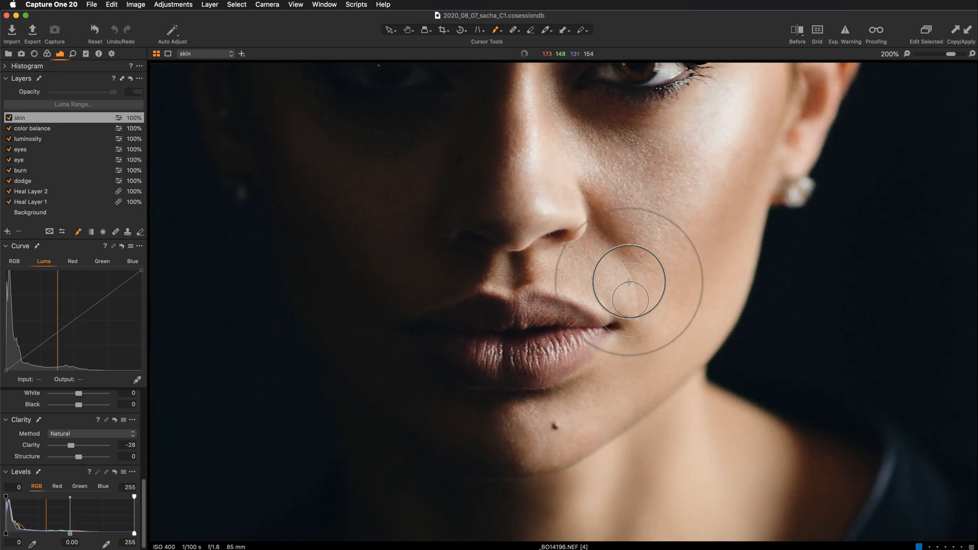
Adjust the brush size and add the chin, the skin beside the mouth and the area above the upper lip to the "skin" mask
key(bracketleft)
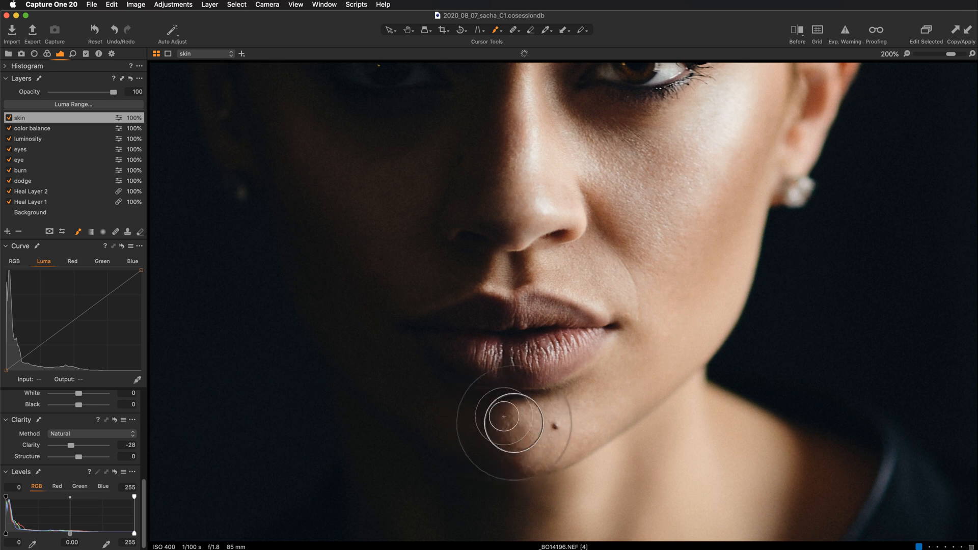
mouse_move(511, 424)
mouse_down()
mouse_move(557, 439)
mouse_move(637, 389)
mouse_move(593, 394)
mouse_move(597, 385)
mouse_move(587, 398)
mouse_move(634, 355)
mouse_move(644, 321)
mouse_move(645, 342)
mouse_move(670, 230)
mouse_up()
key(bracketright)
key(bracketright)
key(bracketright)
key(bracketright)
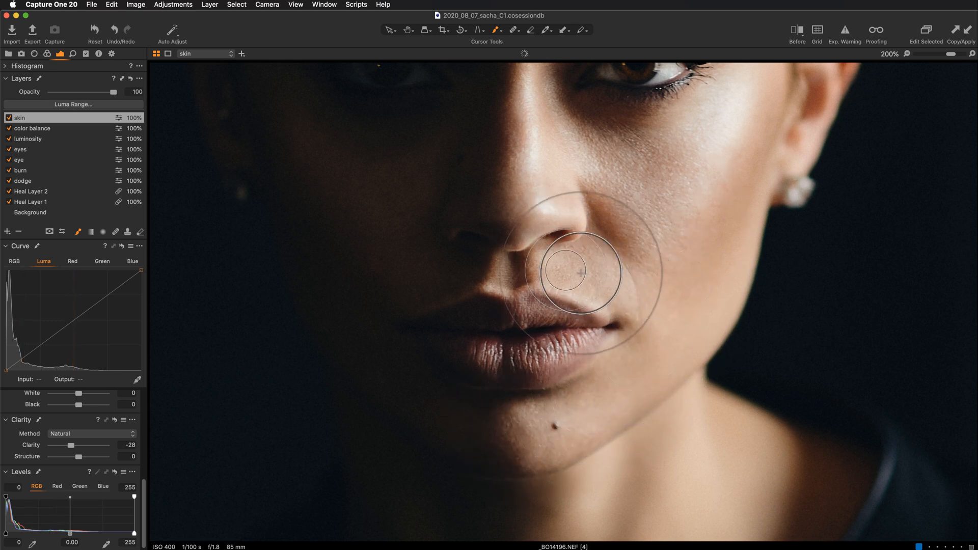
drag(582, 273, 637, 299)
drag(810, 295, 820, 373)
Review the painted mask overlay, compare the face with and without the "skin" layer, and leave the layer enabled
key(m)
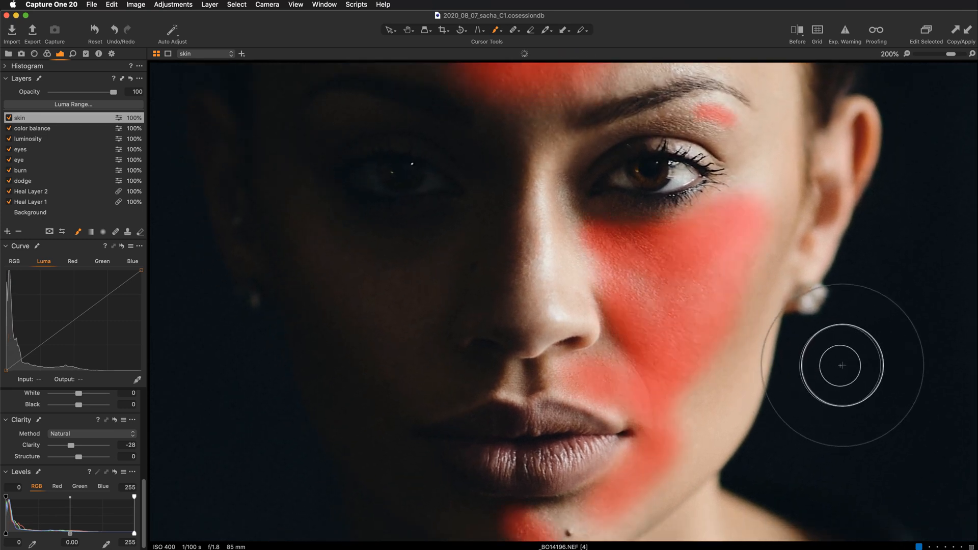
key(m)
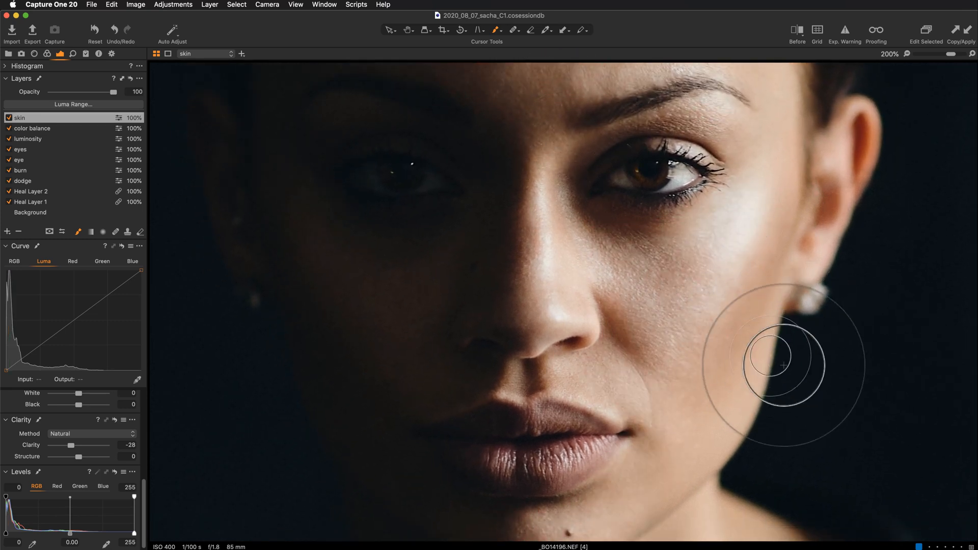
key(m)
key(m)
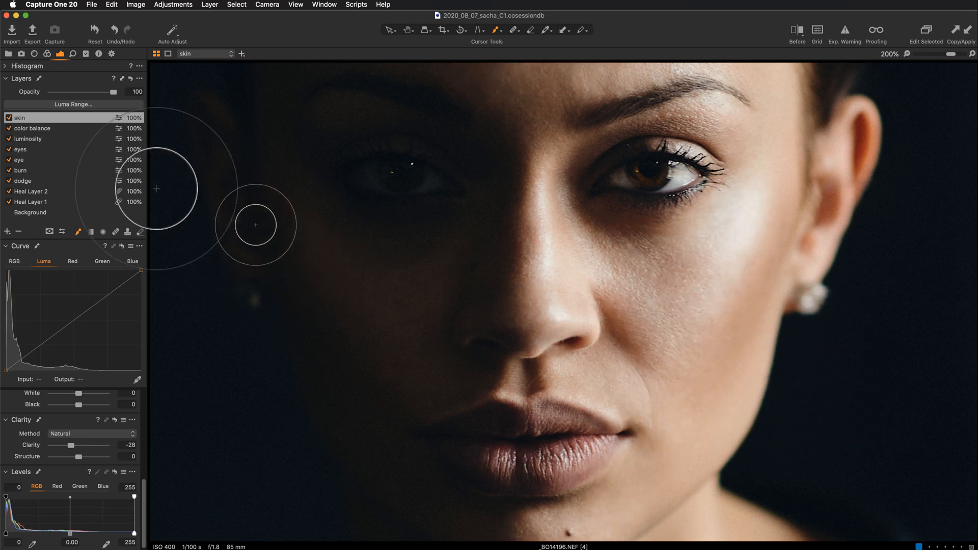
click(9, 118)
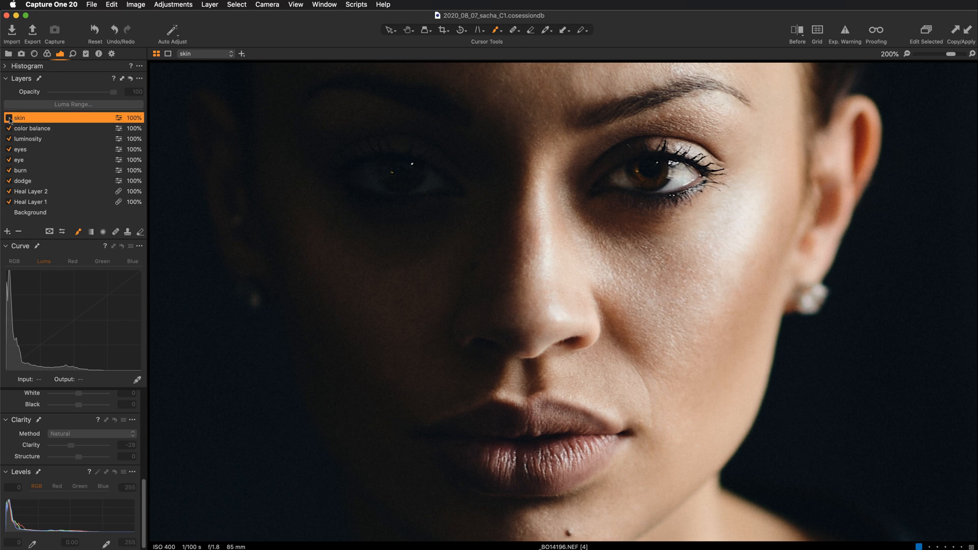
click(9, 118)
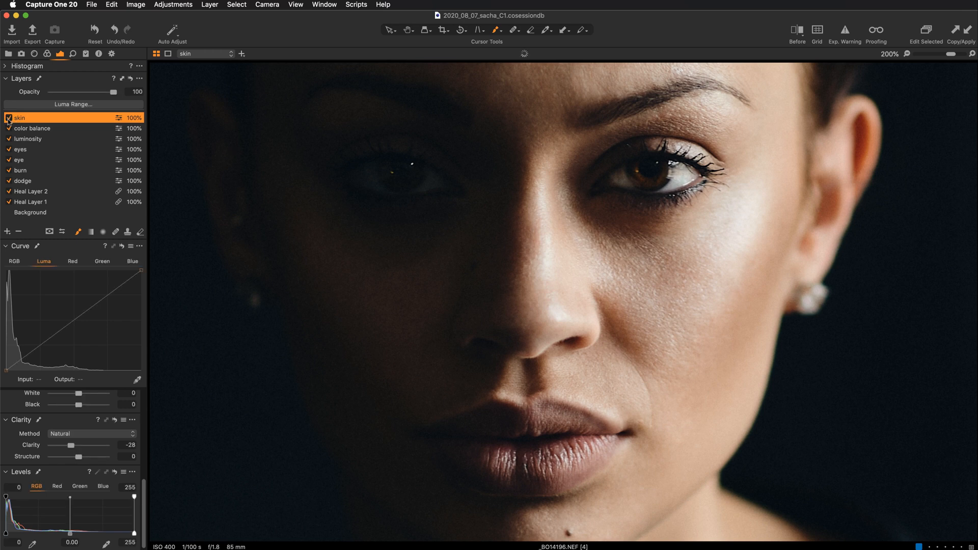
click(9, 118)
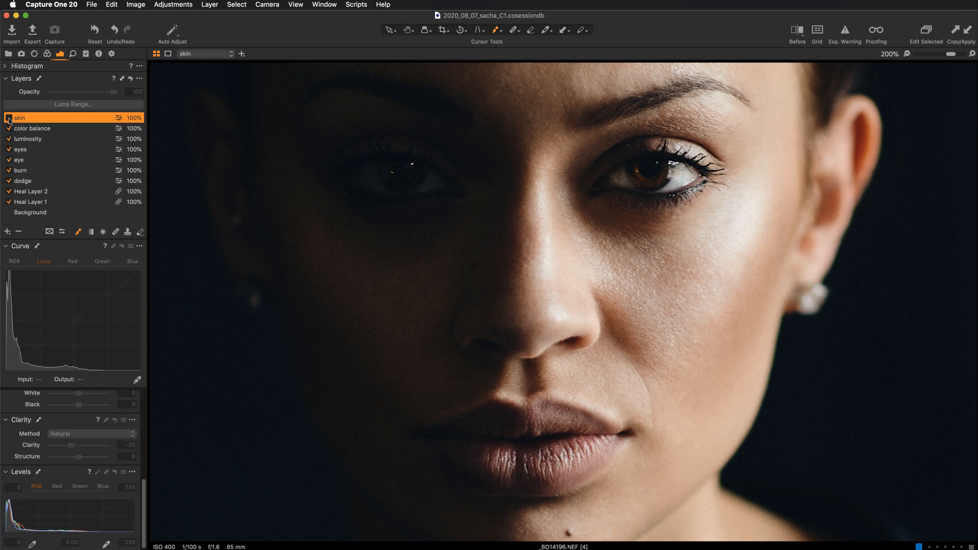
click(8, 118)
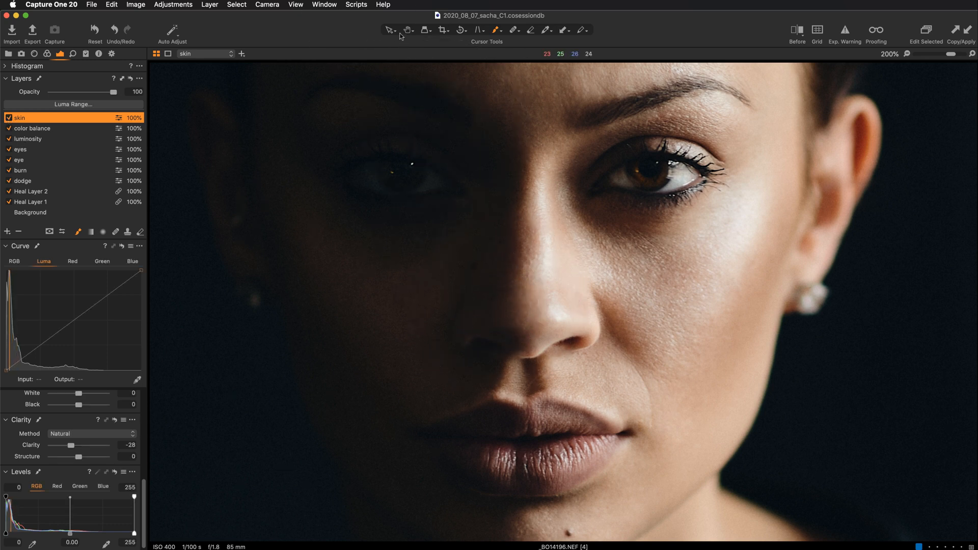
Compare the original and retouched portrait in a split before/after view, sweeping the divider across the whole face
drag(727, 327, 750, 336)
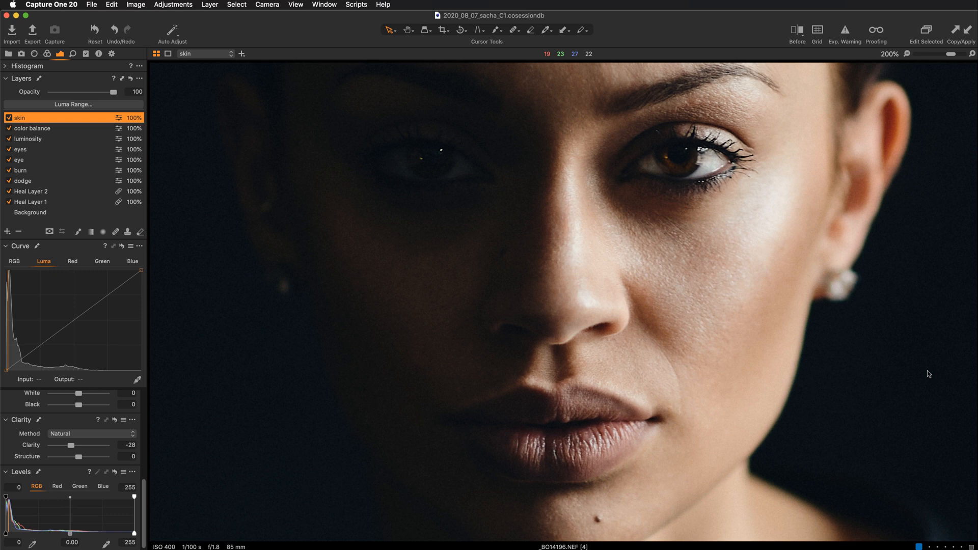
click(798, 33)
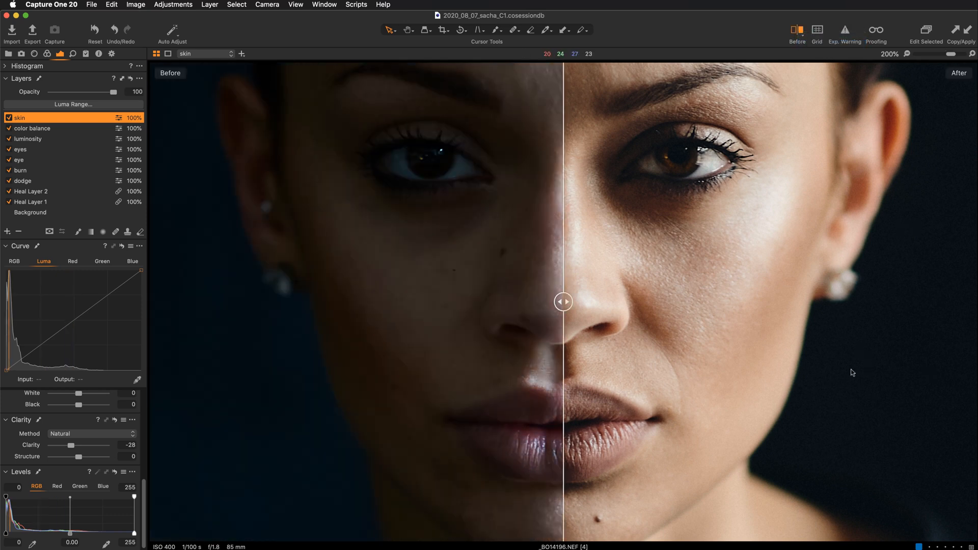
drag(592, 306, 741, 331)
drag(820, 327, 911, 326)
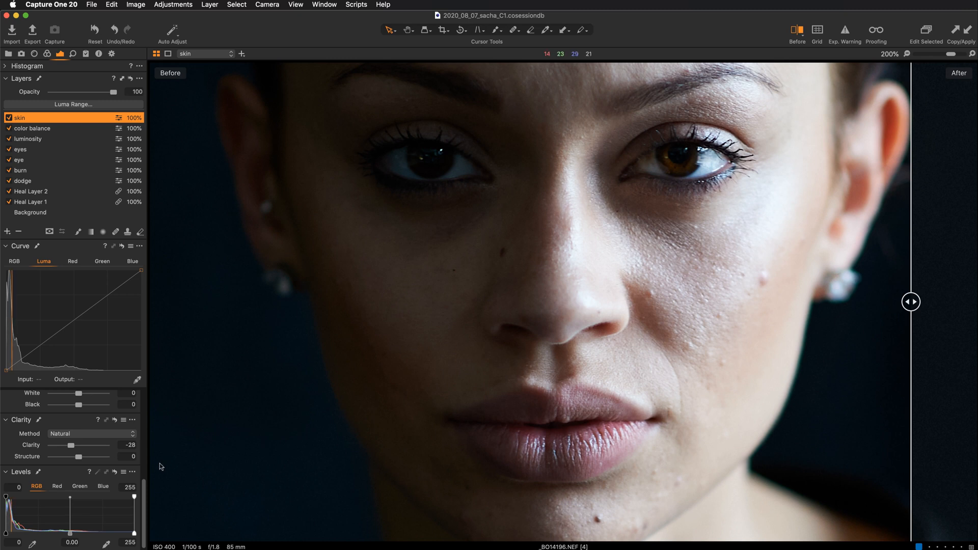
drag(143, 495, 148, 407)
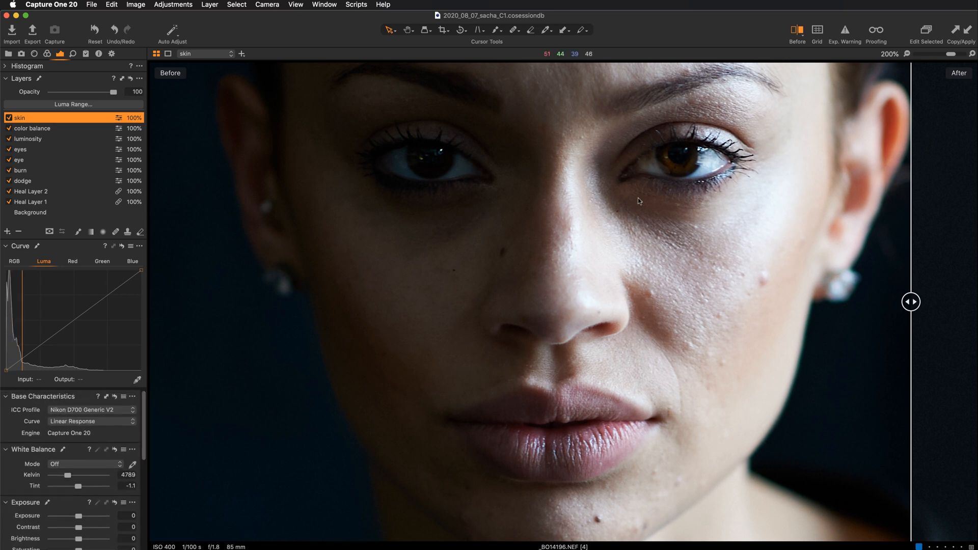
drag(913, 303, 213, 289)
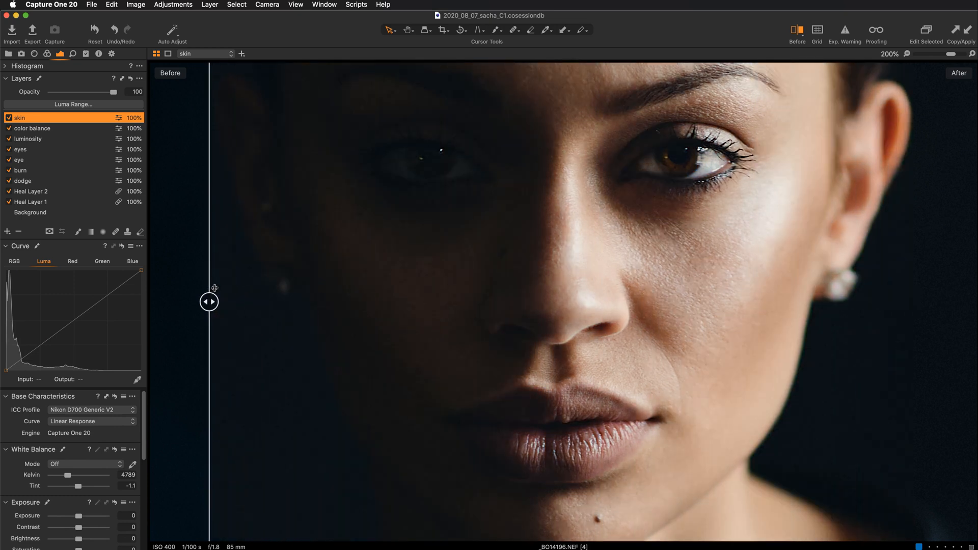
Try the Auto and Portrait base curves on the retouched portrait, then restore the Linear Response curve
click(105, 422)
click(102, 422)
click(101, 426)
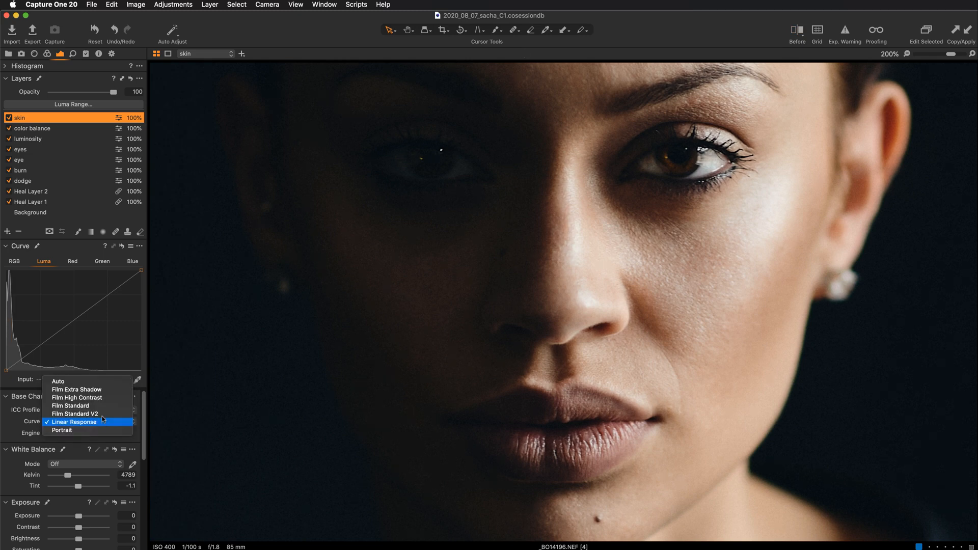
click(127, 378)
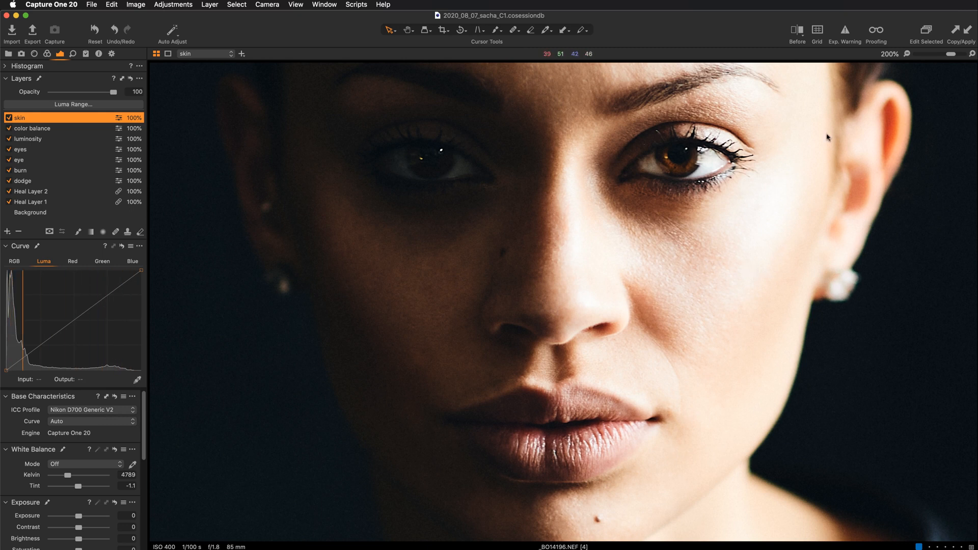
click(118, 426)
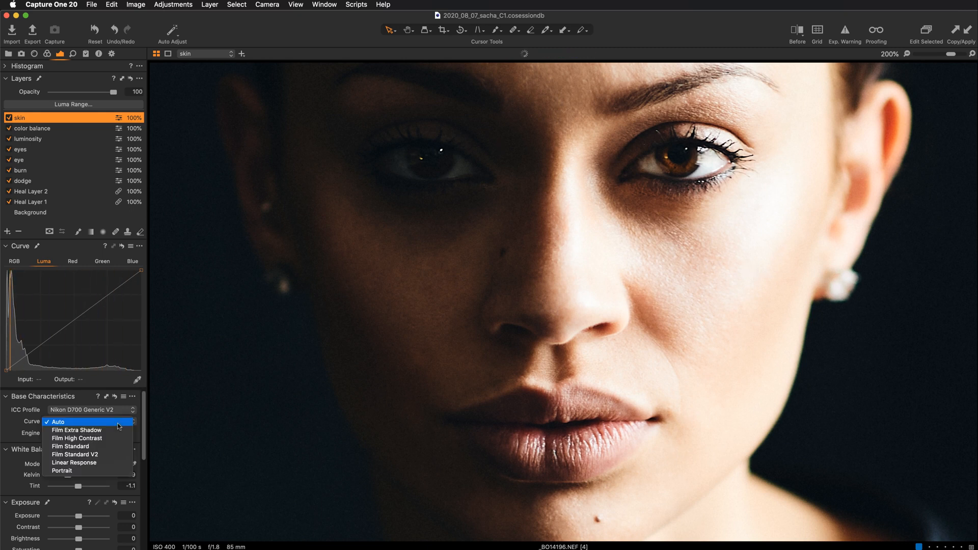
click(135, 472)
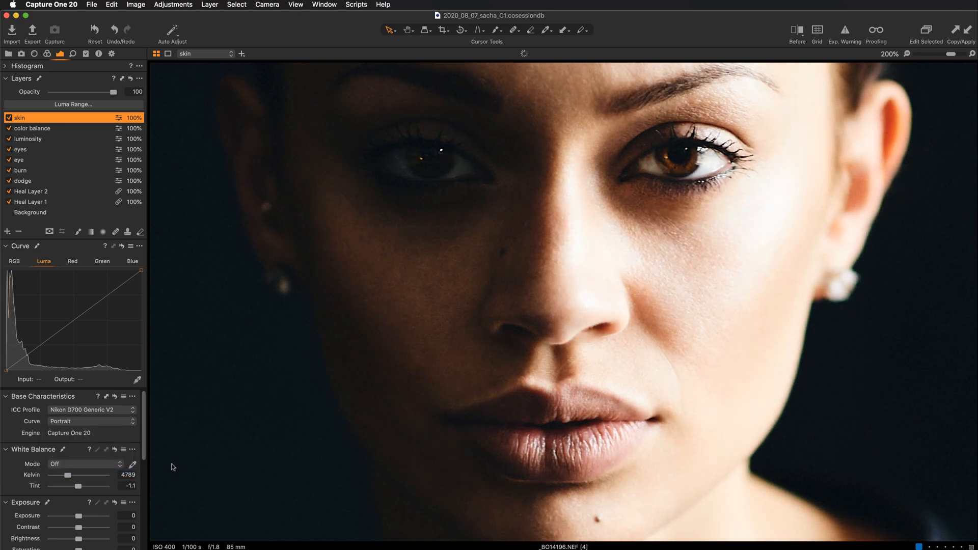
click(124, 424)
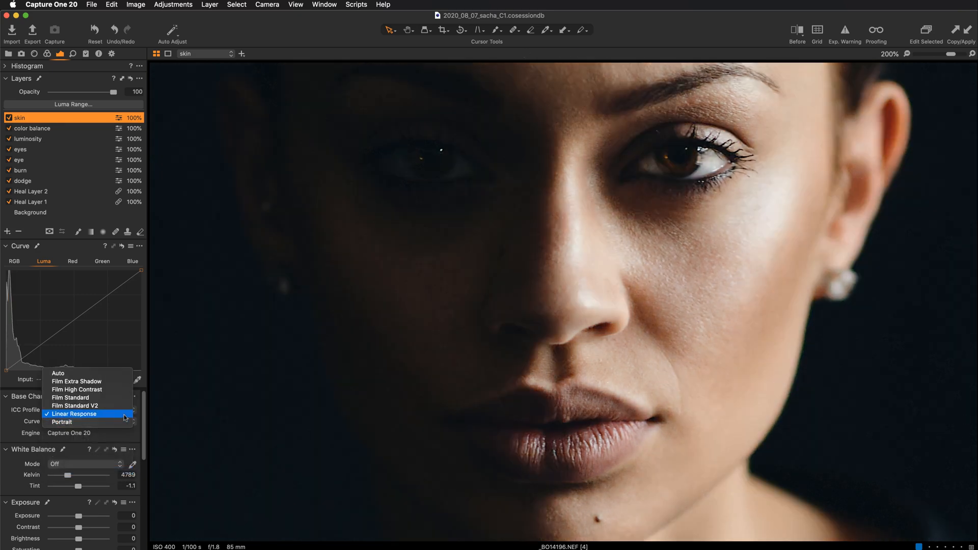
click(125, 418)
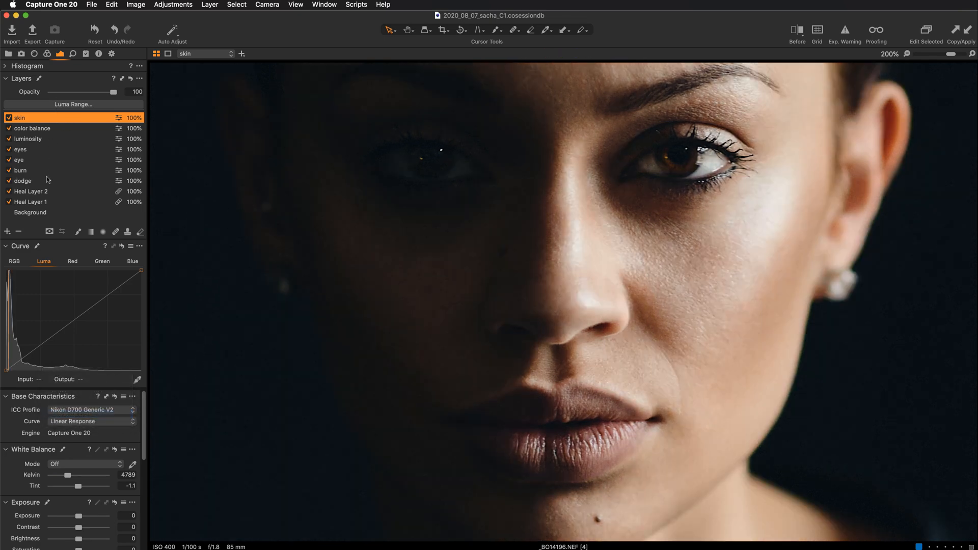
Disable both heal layers, examine the unhealed skin from forehead to chin, and re-enable Heal Layer 1 and Heal Layer 2
click(9, 202)
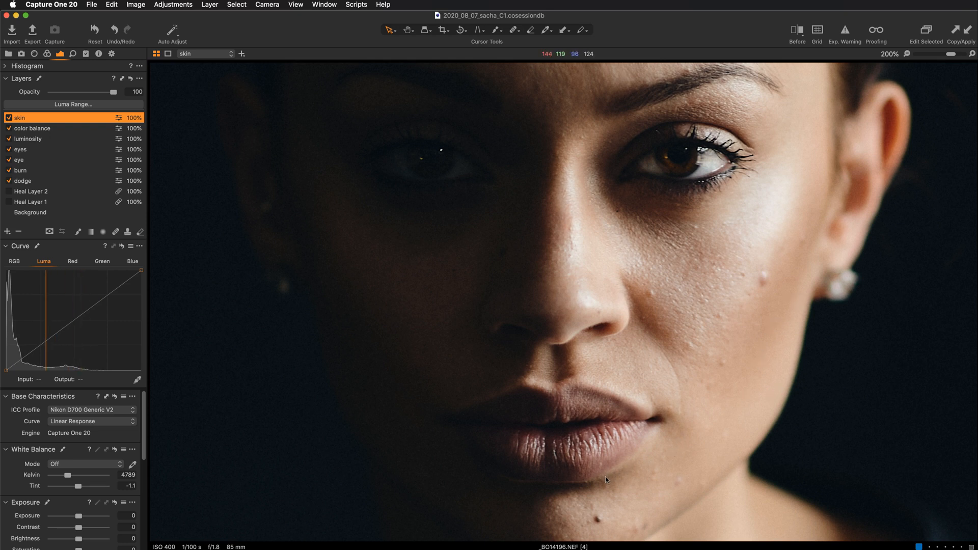
drag(705, 519, 789, 375)
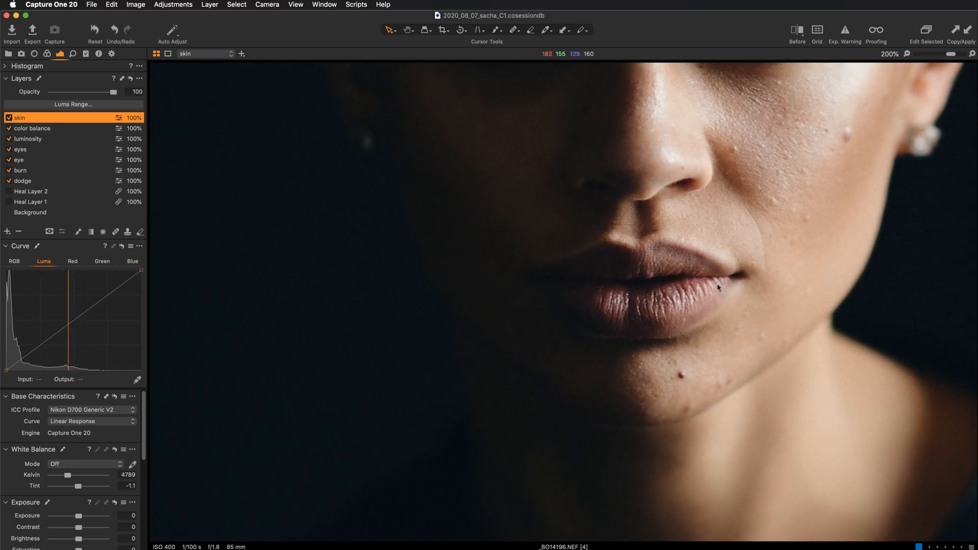
drag(680, 292, 597, 513)
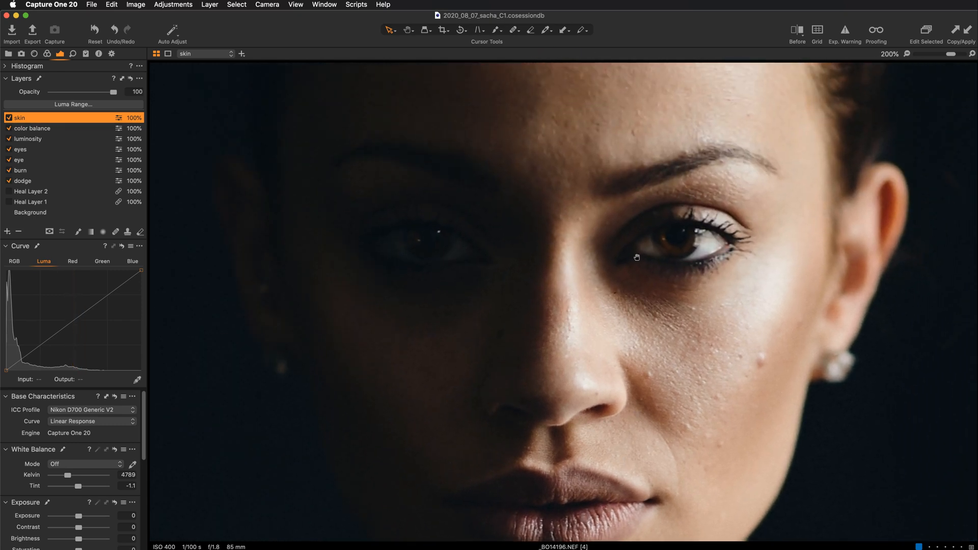
drag(637, 258, 619, 381)
drag(620, 511, 605, 350)
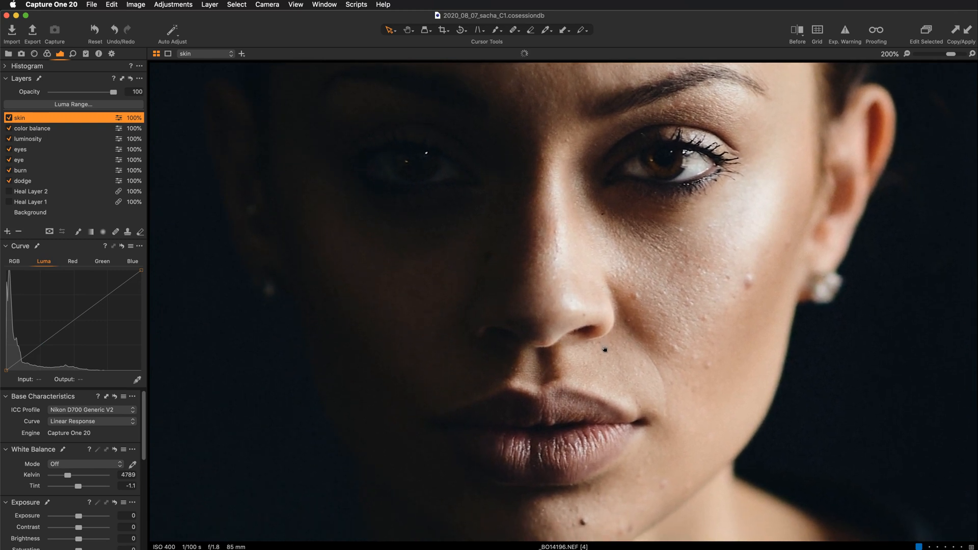
drag(638, 385, 650, 384)
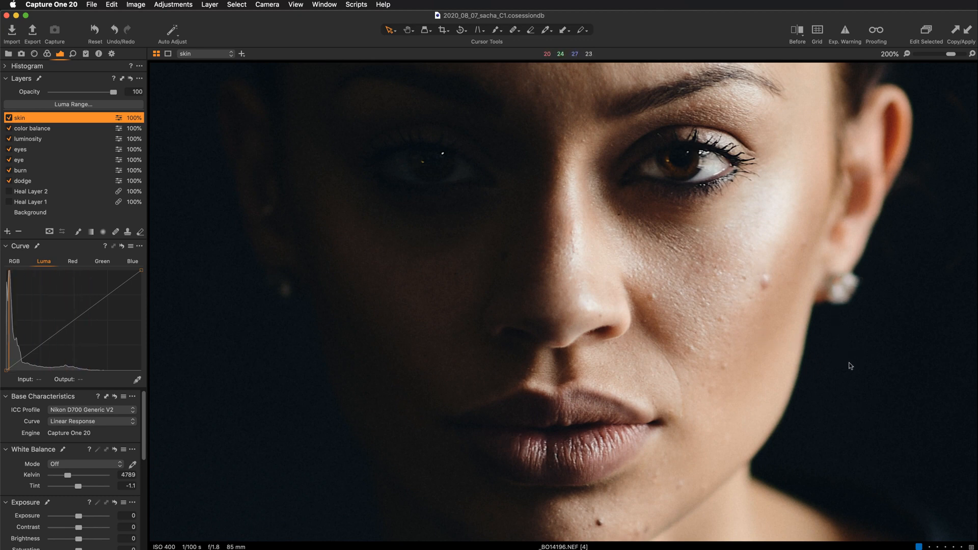
click(9, 192)
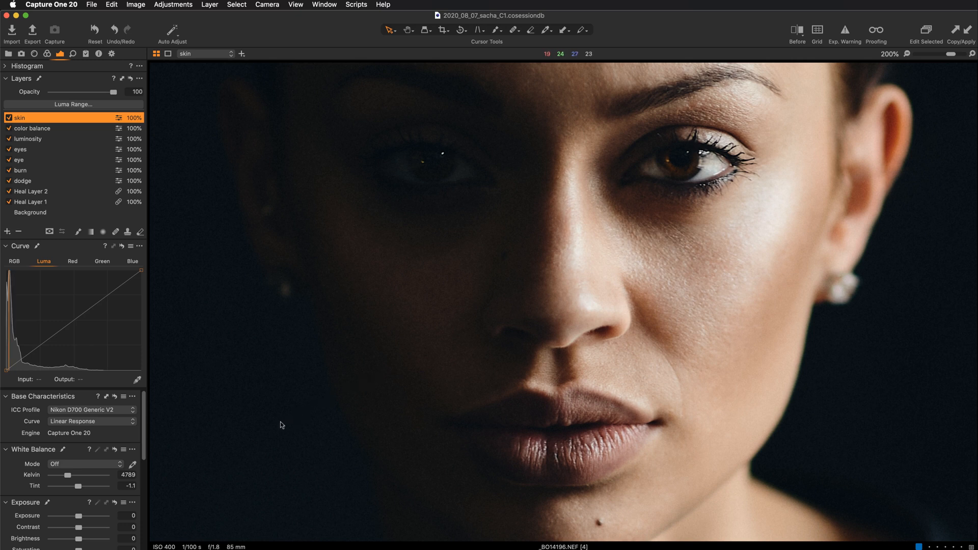
Show the split before/after view and sweep its divider across the close-up of the face in both directions
key(y)
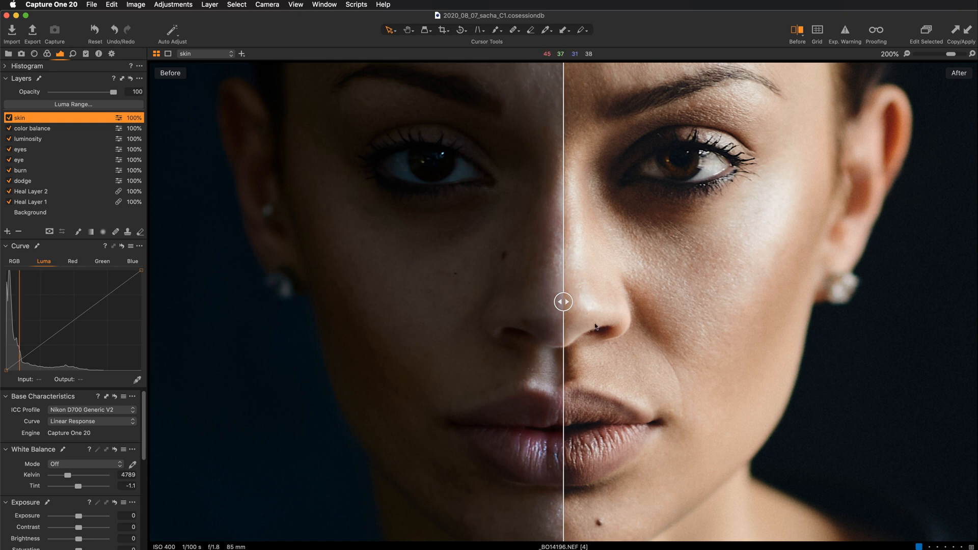
drag(561, 303, 935, 361)
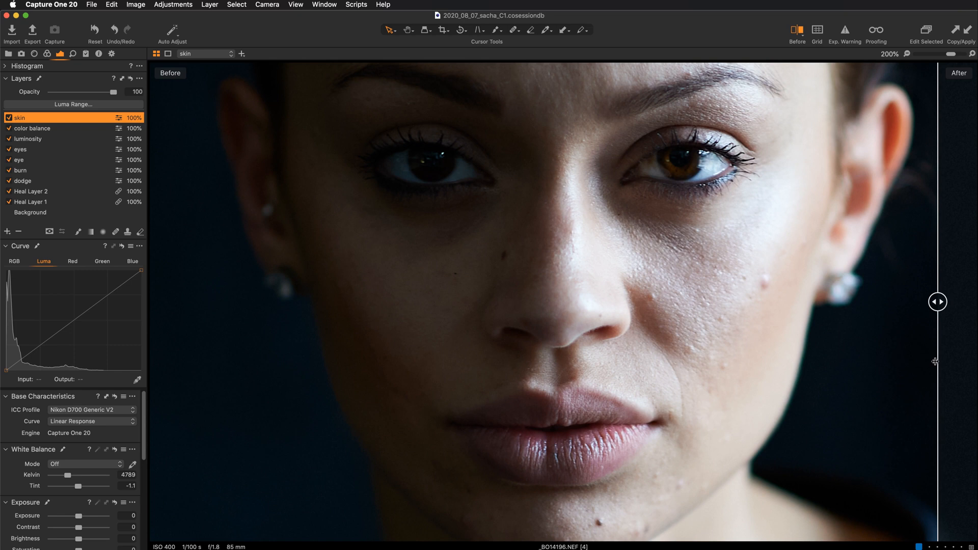
drag(935, 362, 174, 269)
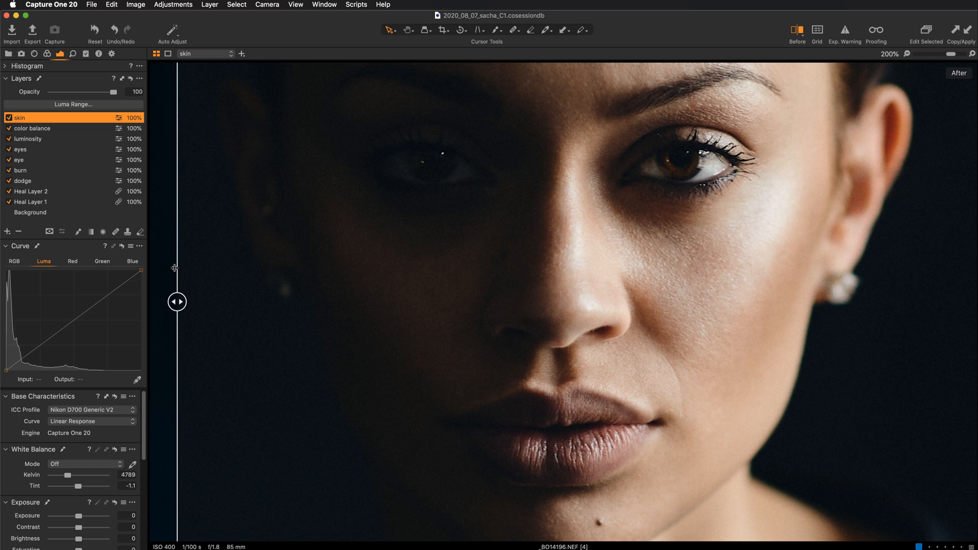
Compare the original and retouched versions of the wider head-and-shoulders view at 100%, sweeping the before/after divider across and back
key(super+minus)
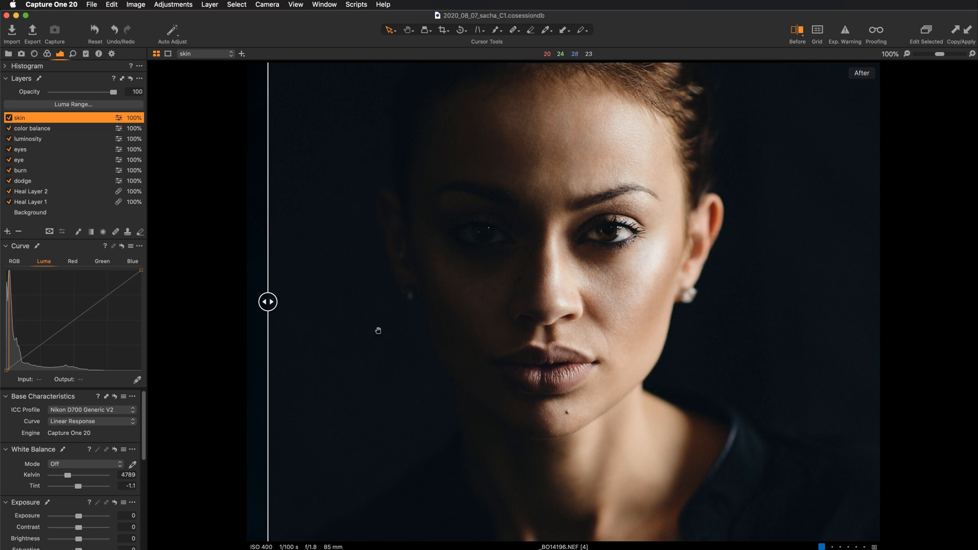
scroll(378, 330, down, 5)
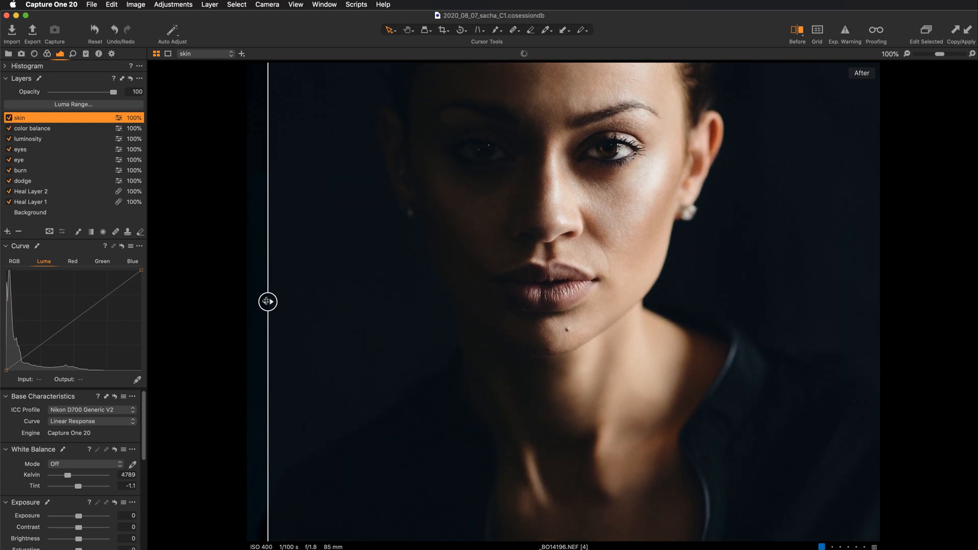
drag(268, 302, 269, 322)
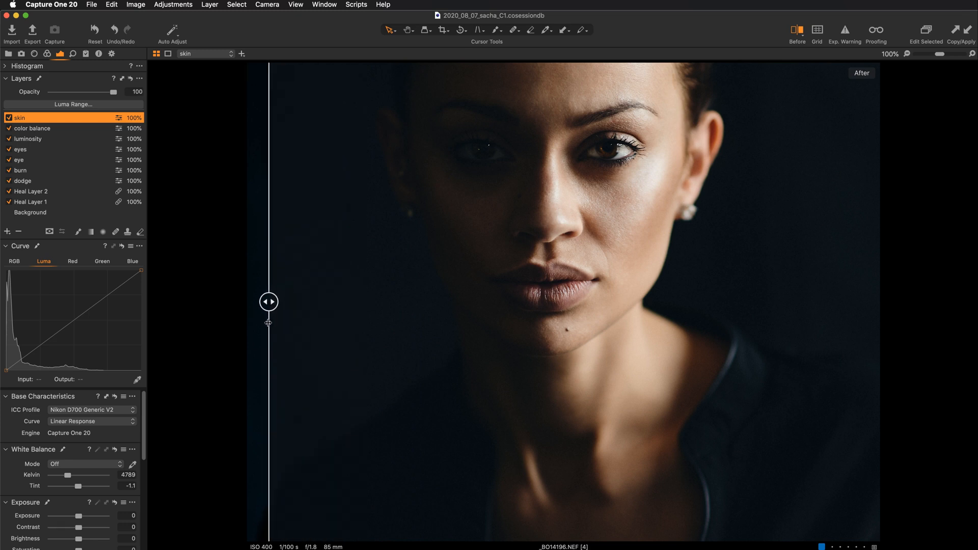
drag(269, 325, 863, 302)
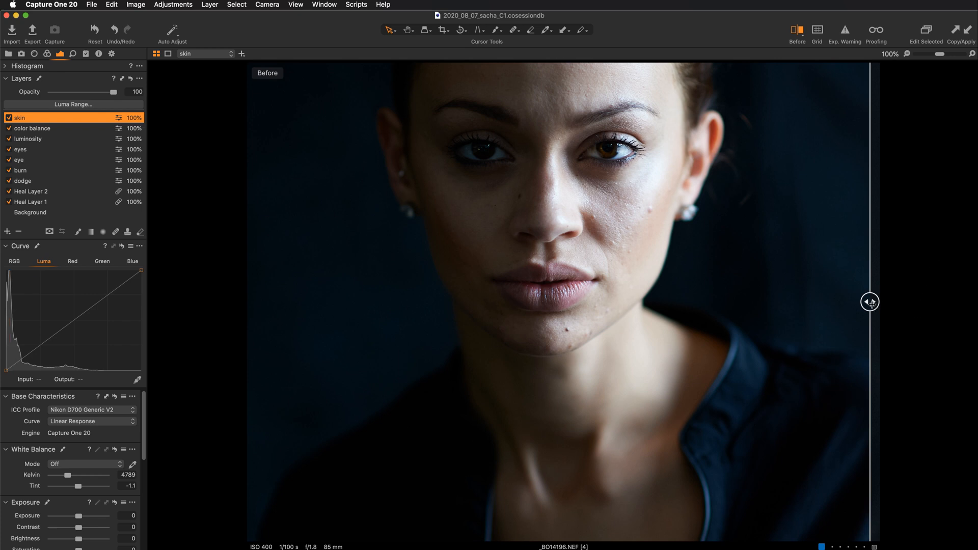
drag(871, 304, 247, 362)
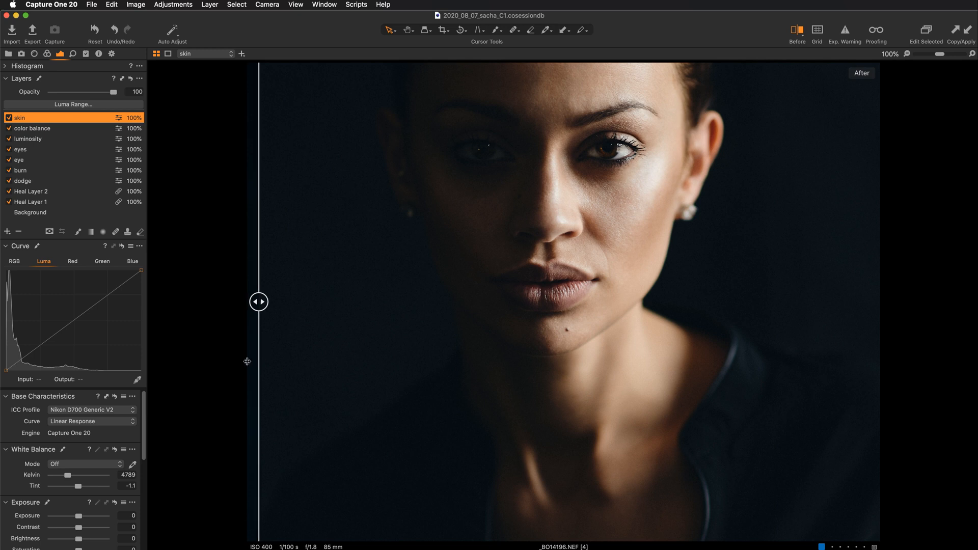